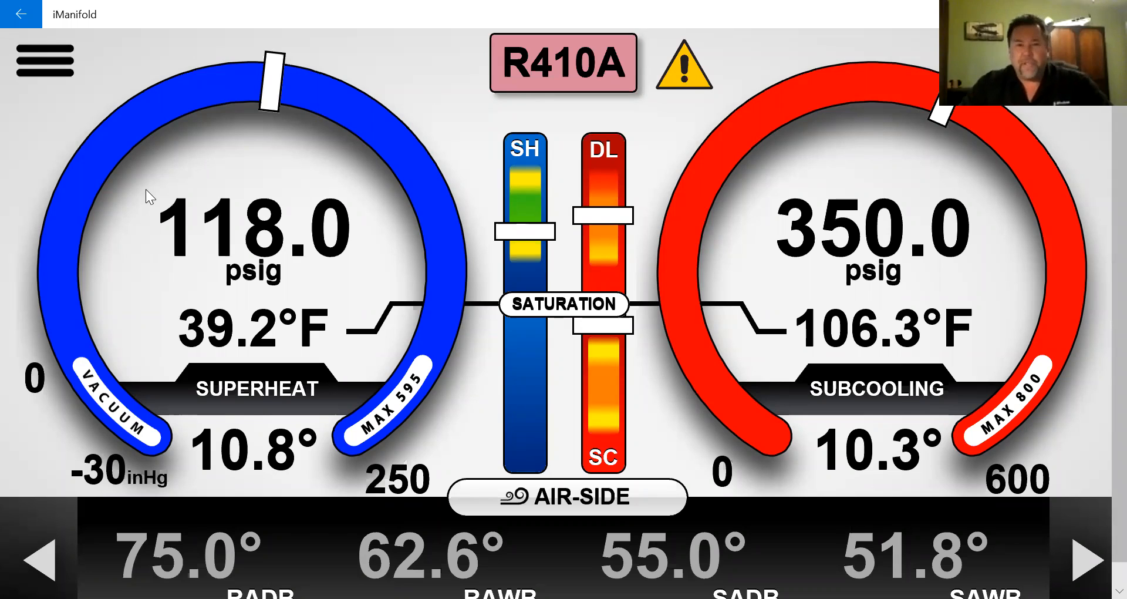
- Expand Equipment Profiling in the navigation menu to show Profile New System, Benchmark and the quick profiles
left_click(51, 70)
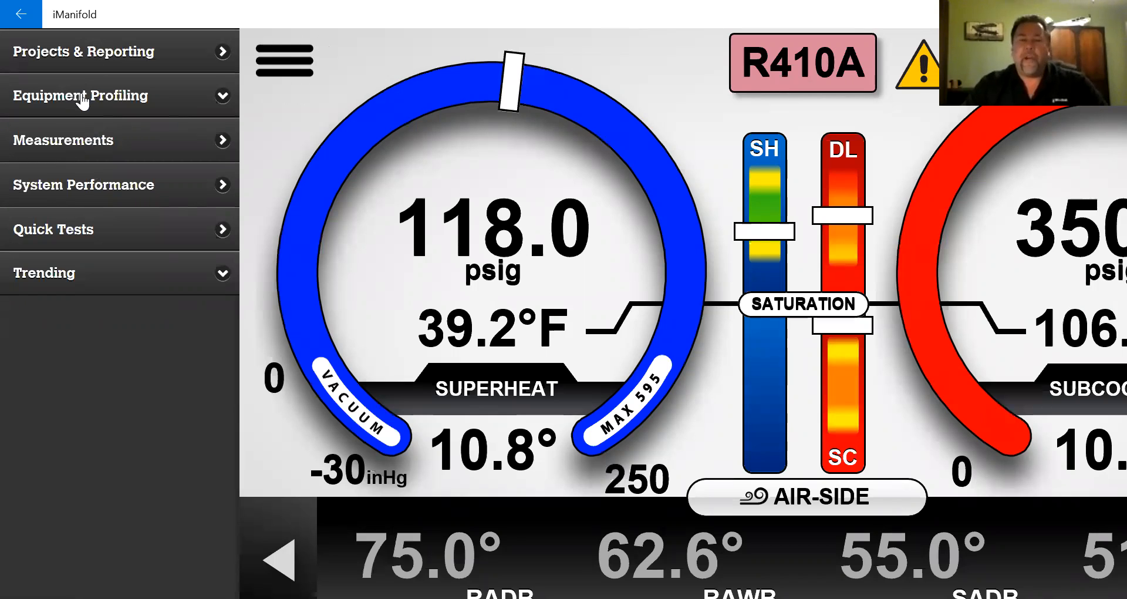
left_click(82, 101)
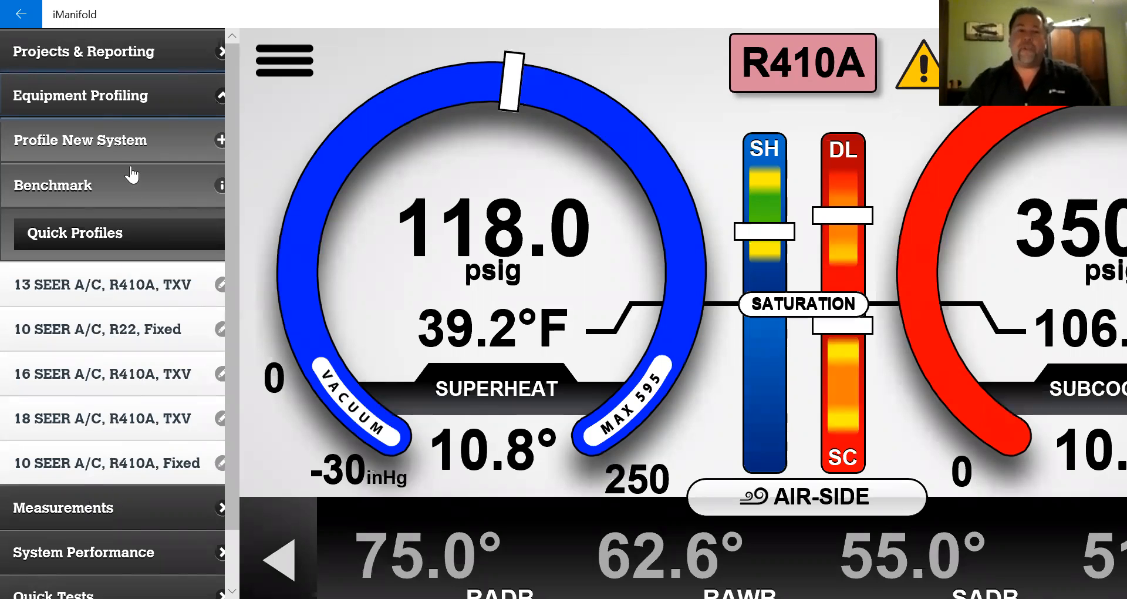
- Start profiling a new Heat Pump system with a Standard TXV metering device
left_click(121, 145)
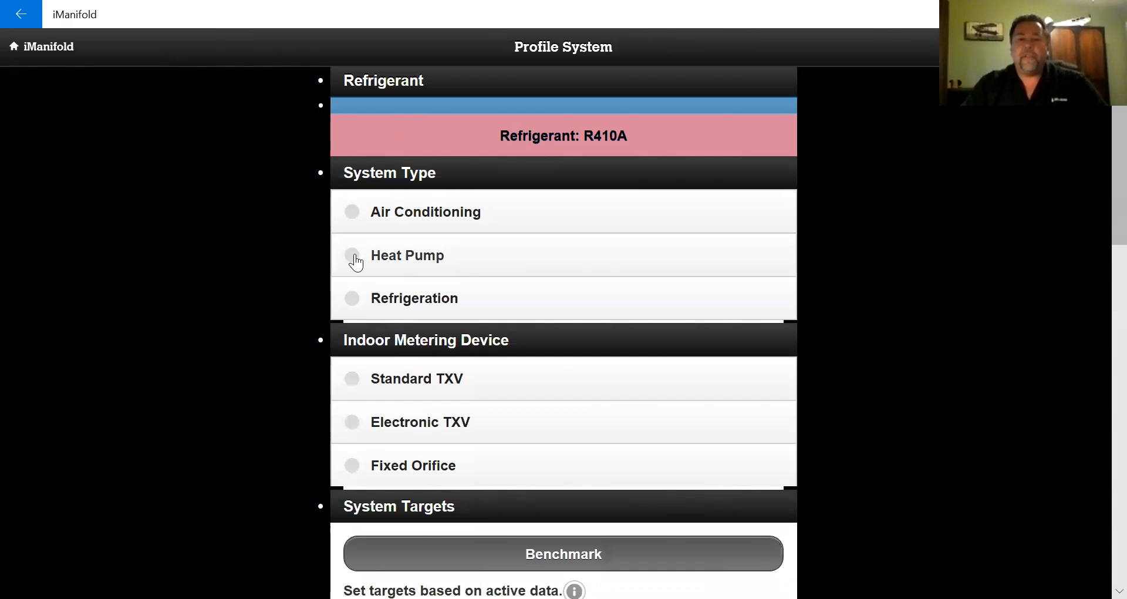
left_click(356, 263)
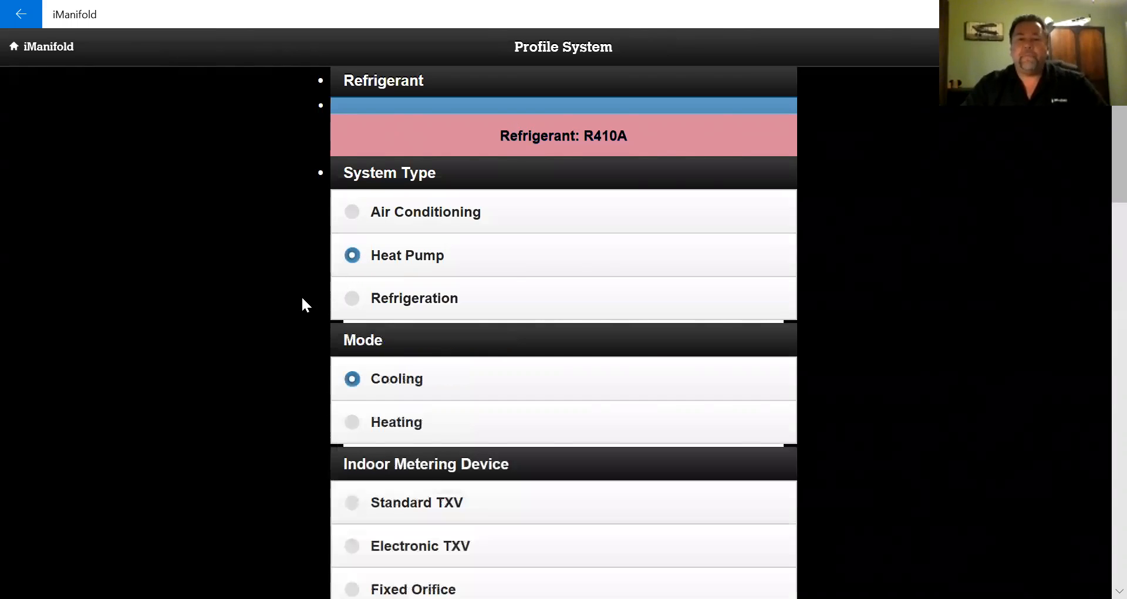
scroll(301, 295, "down", 3)
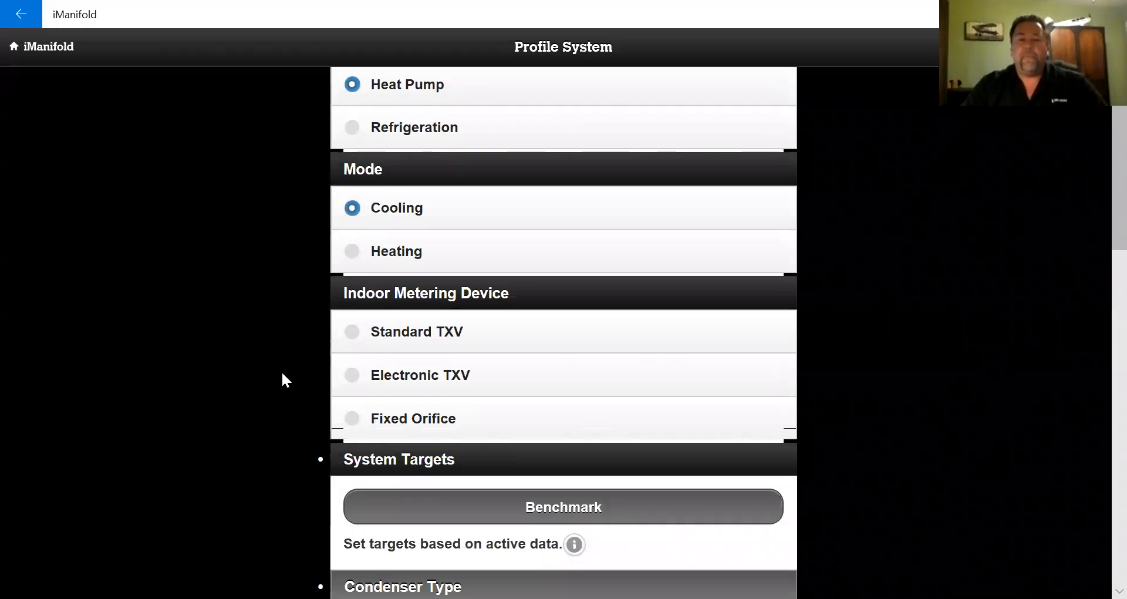
left_click(354, 333)
- Choose the 18-22 SEER condenser and Standard Operation evaporator, and enable Create Quick Profile
scroll(242, 332, "down", 3)
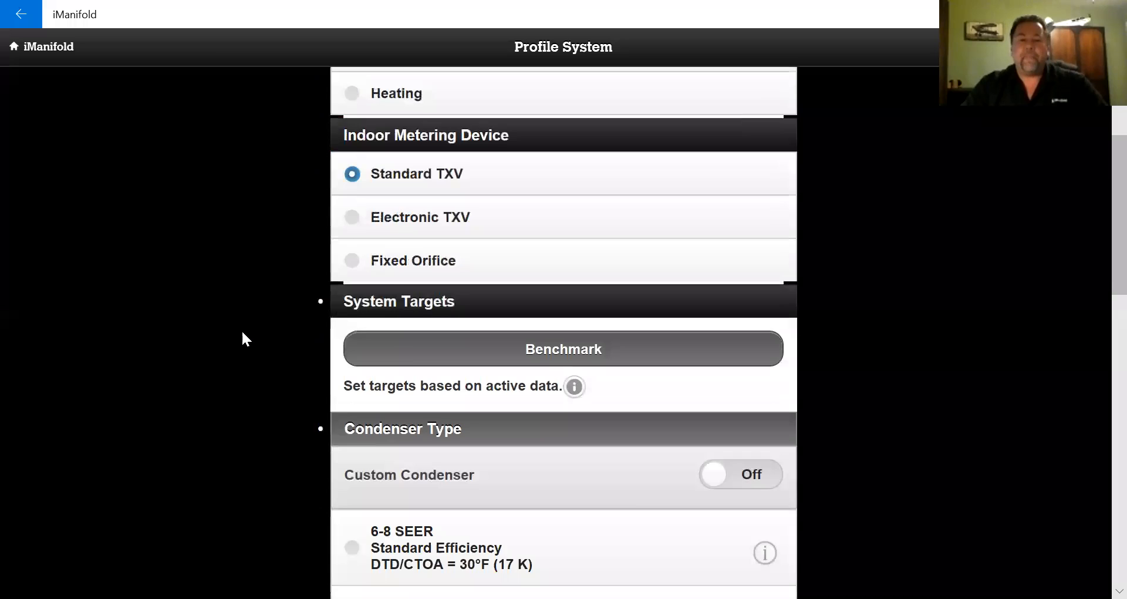
scroll(243, 332, "down", 2)
scroll(275, 270, "down", 5)
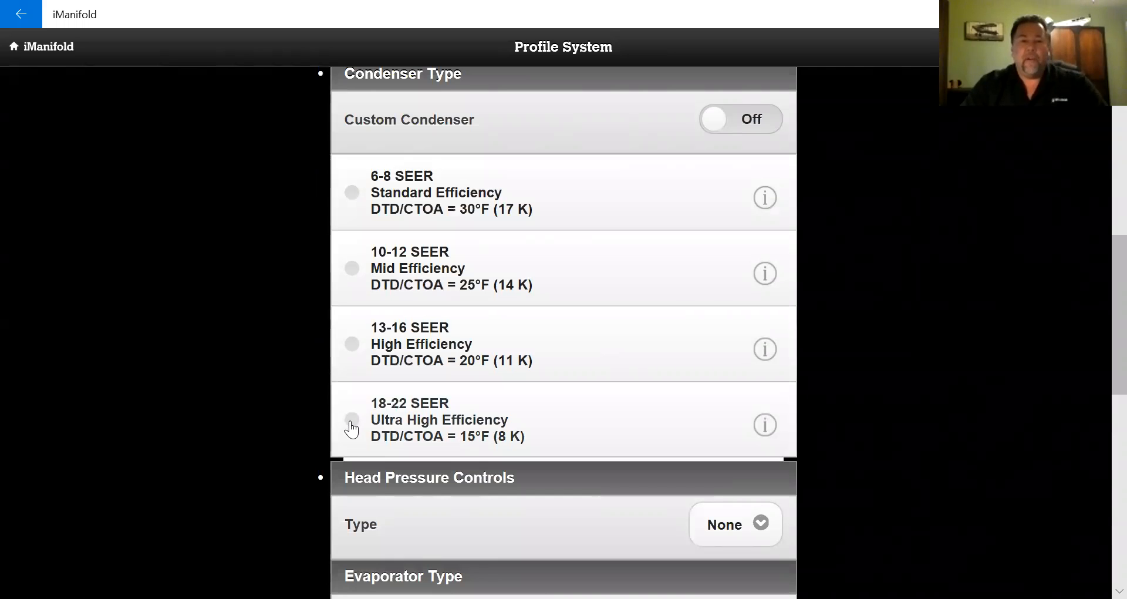
left_click(353, 421)
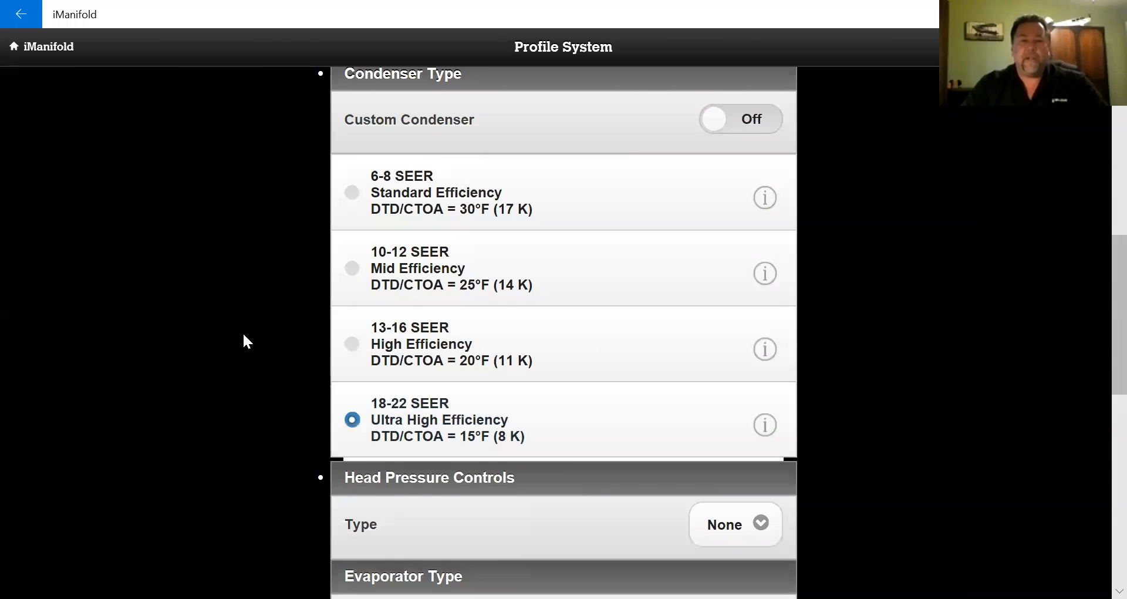
scroll(227, 342, "down", 4)
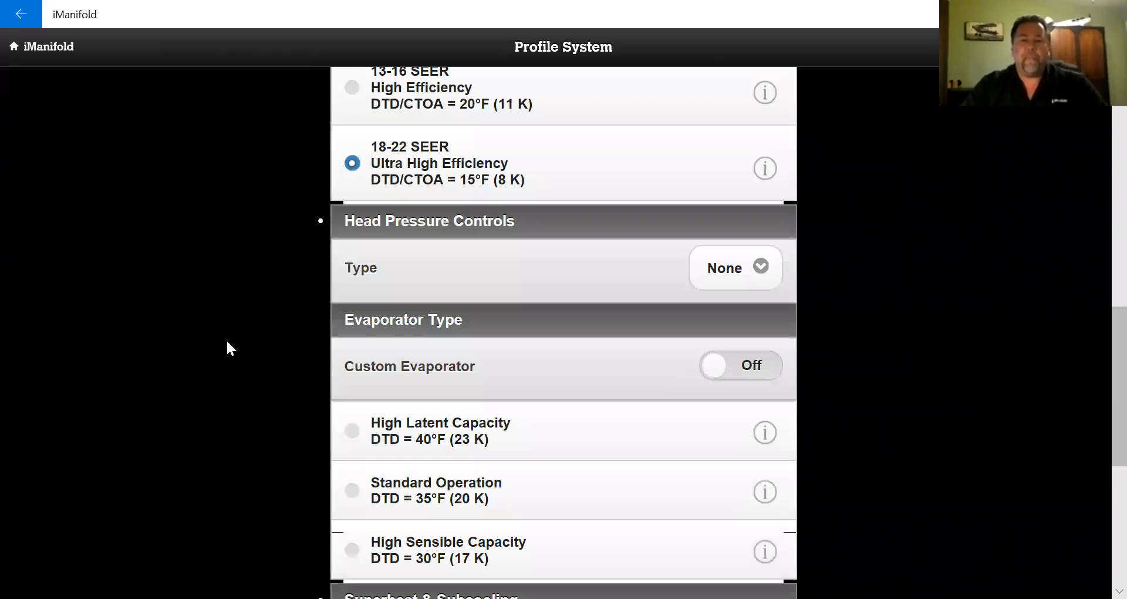
scroll(249, 323, "down", 1)
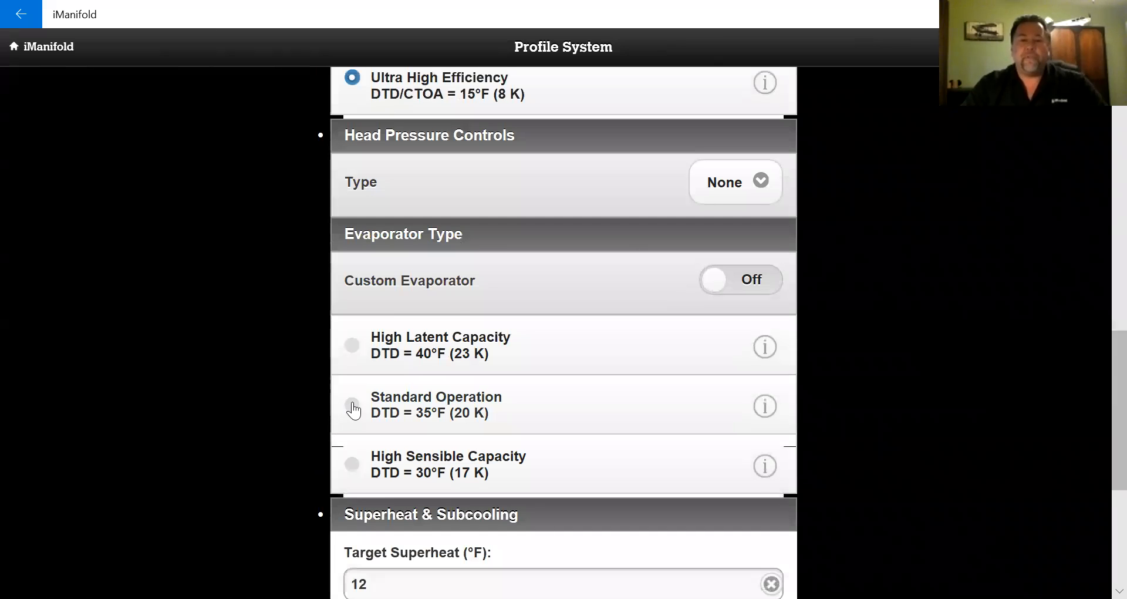
left_click(352, 406)
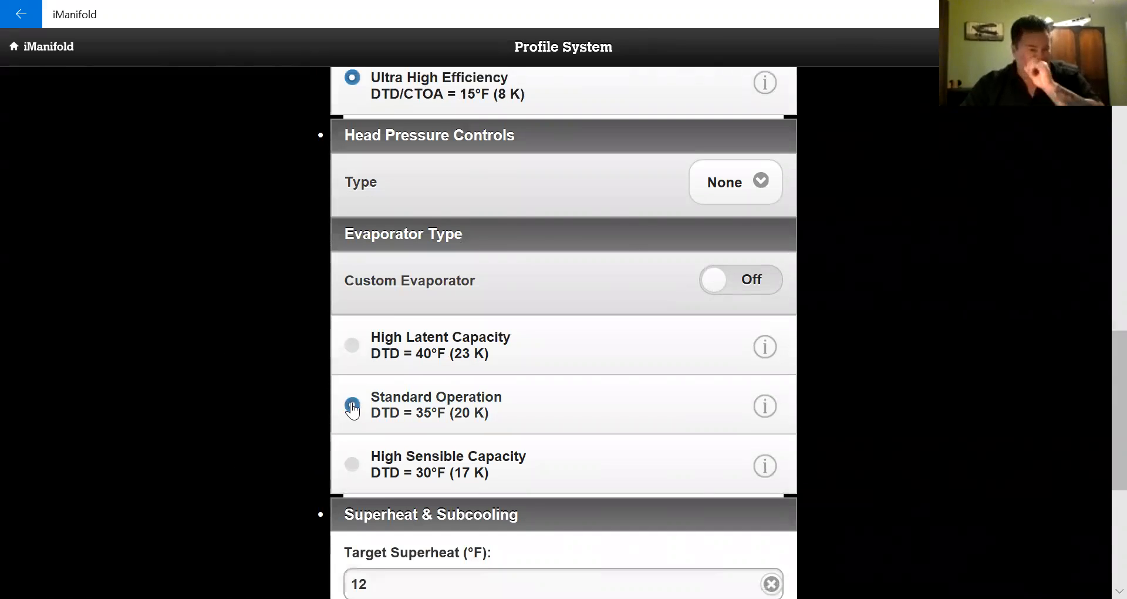
scroll(221, 361, "down", 4)
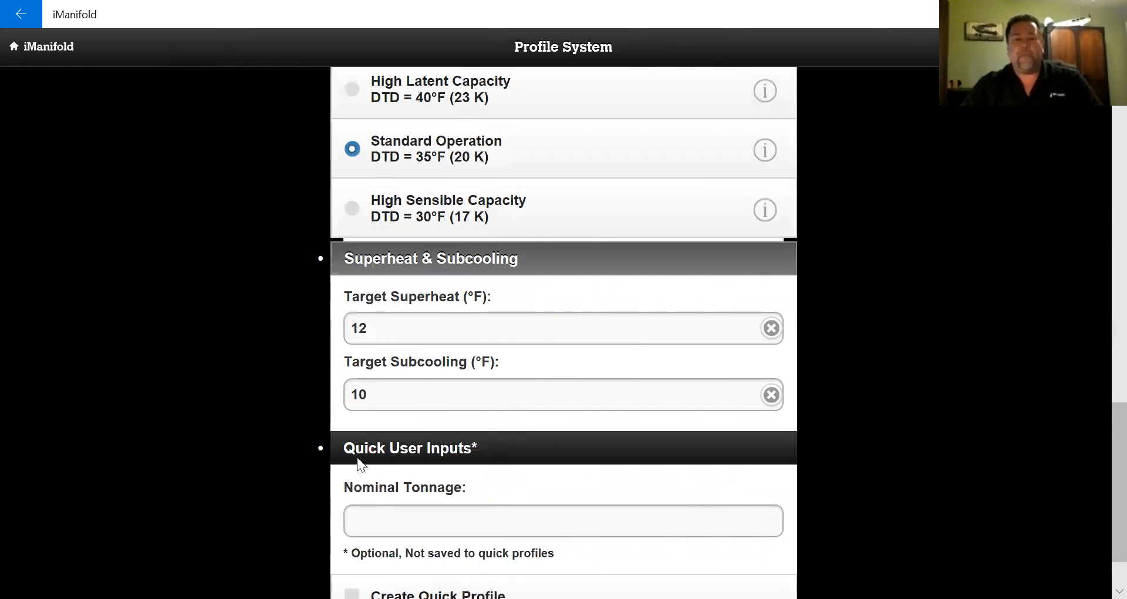
scroll(283, 372, "down", 1)
left_click(352, 518)
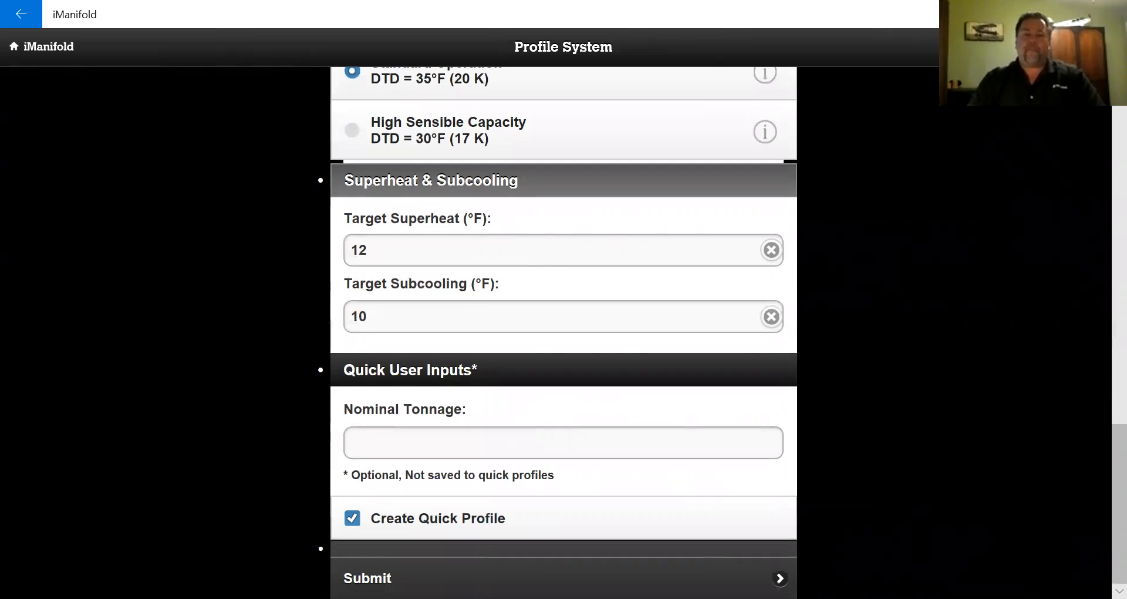
- Submit the heat pump profile, confirm Create Quick Profile with Yes, and use Auto-Name
left_click(596, 564)
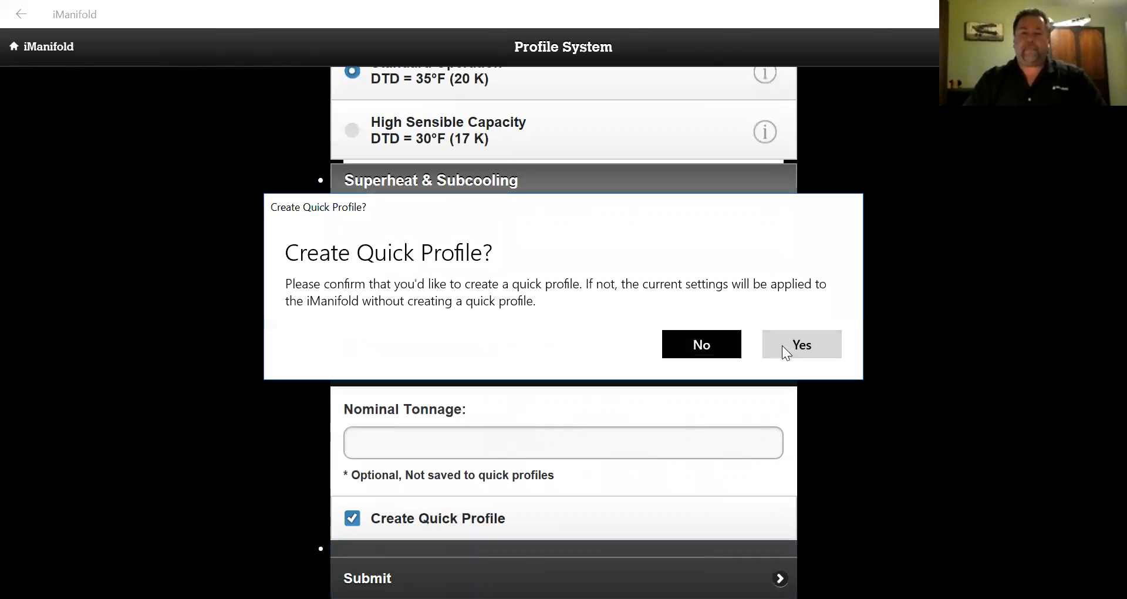
left_click(783, 345)
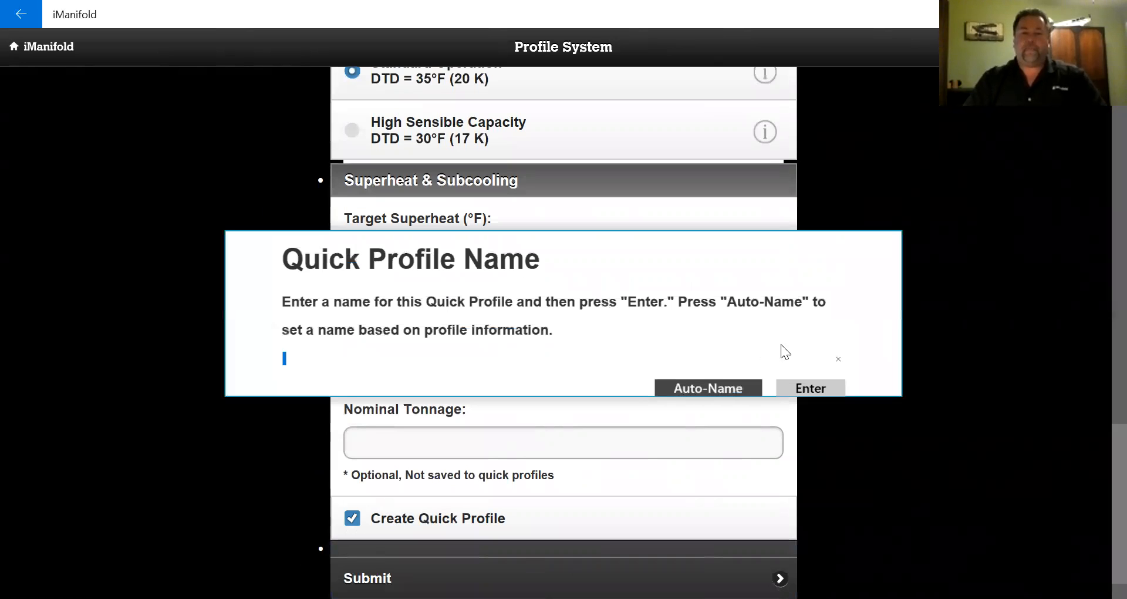
left_click(713, 386)
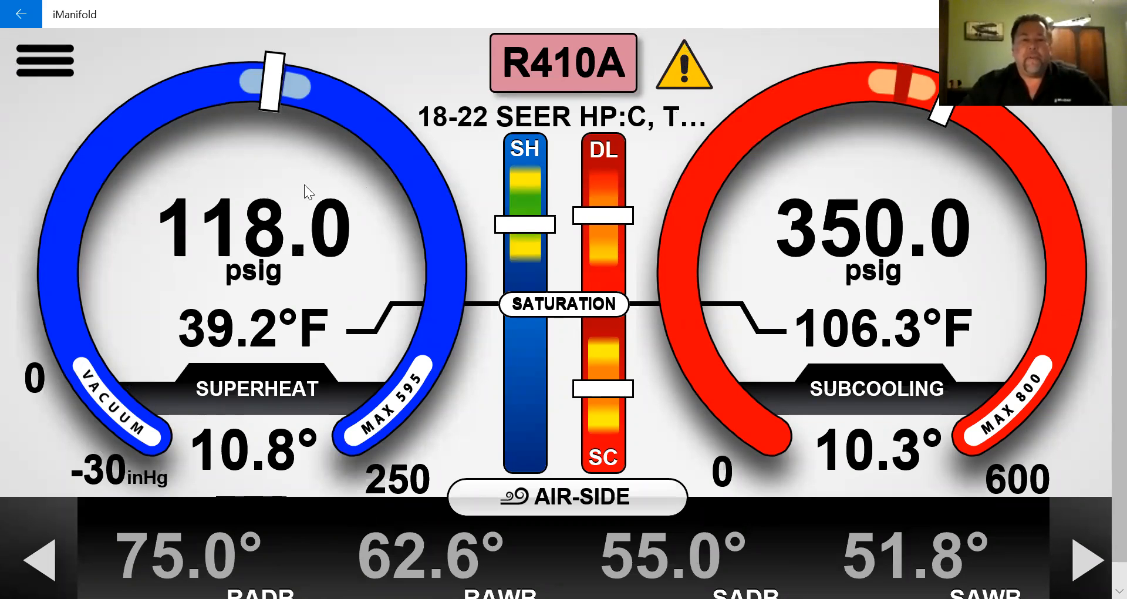
- Go to Measurements from the navigation menu to view the 118.0/350.0 psig pressures and line temperatures
left_click(28, 67)
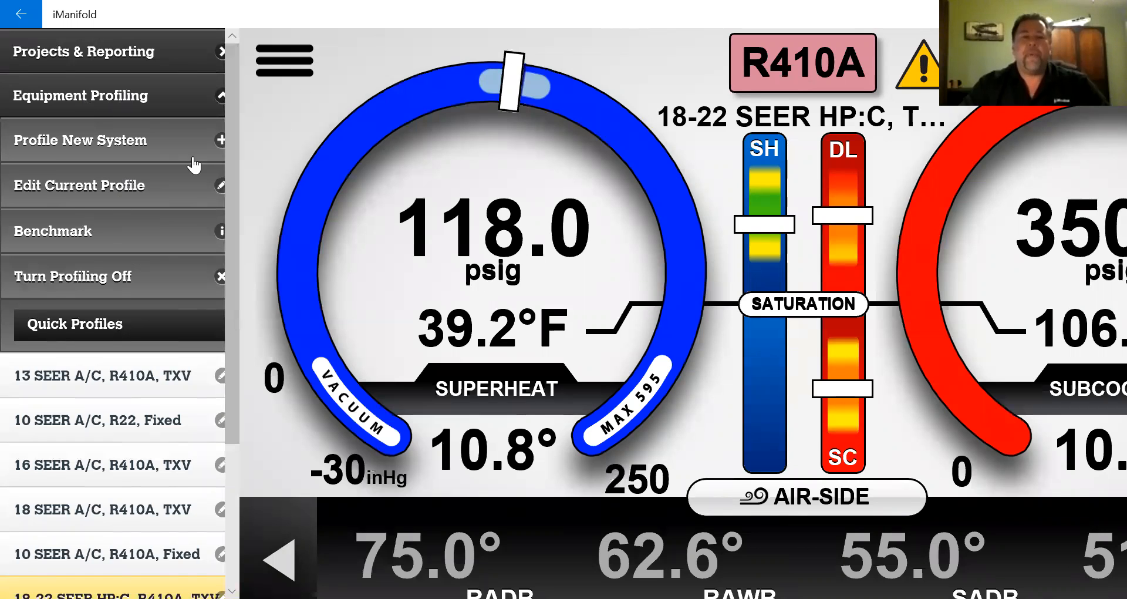
scroll(111, 285, "down", 3)
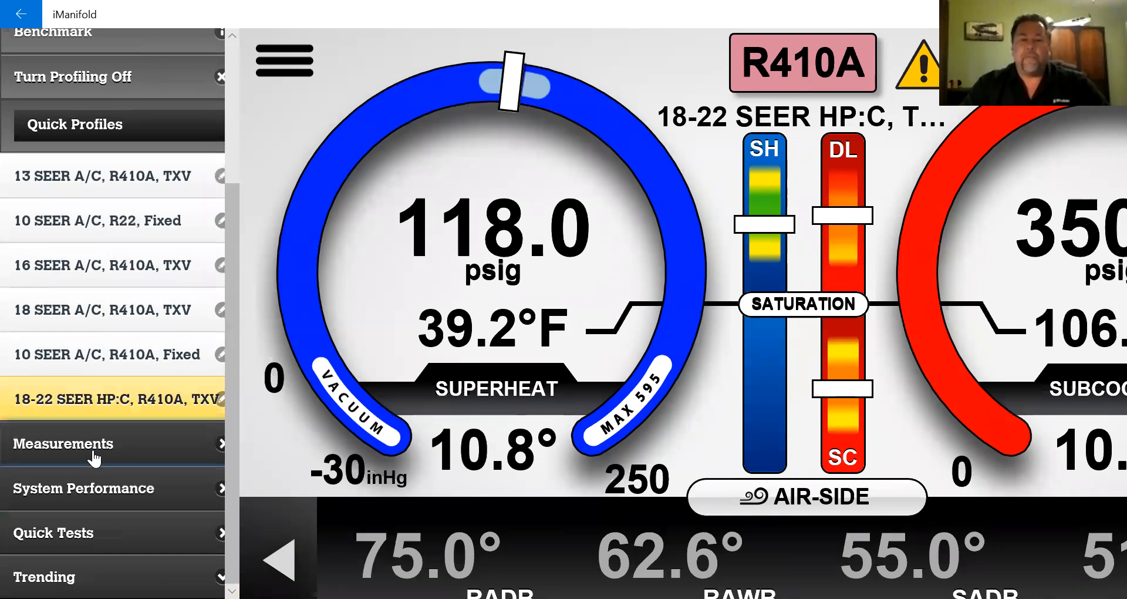
left_click(94, 452)
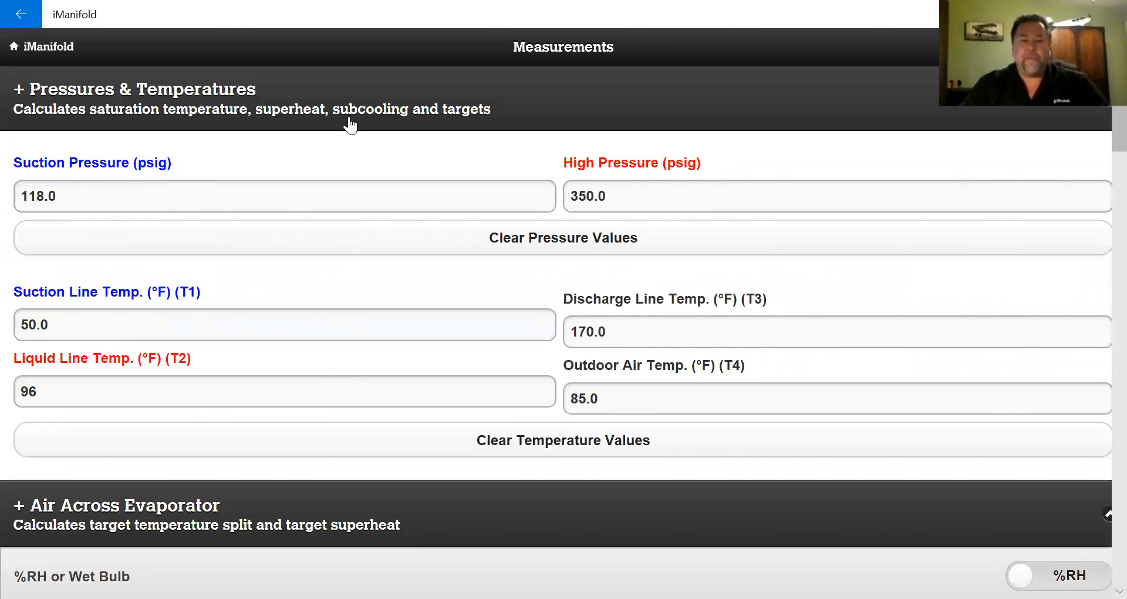
- Collapse the Pressures and Air Across Evaporator sections, enter 5 for Nominal Tonnage, and return home
left_click(327, 104)
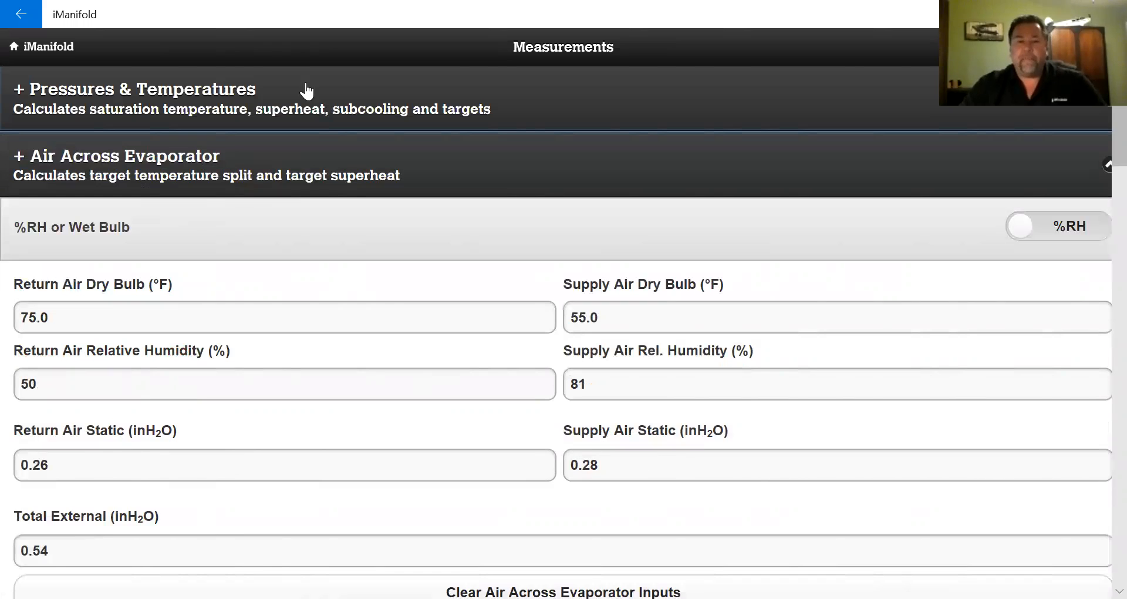
left_click(240, 162)
scroll(241, 144, "down", 3)
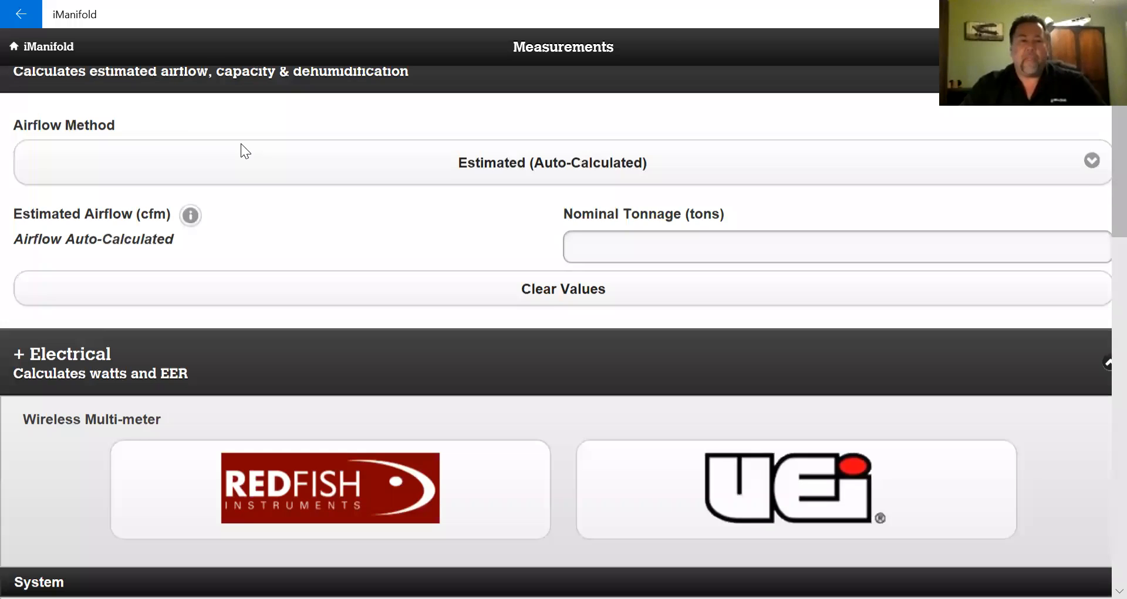
scroll(241, 143, "up", 2)
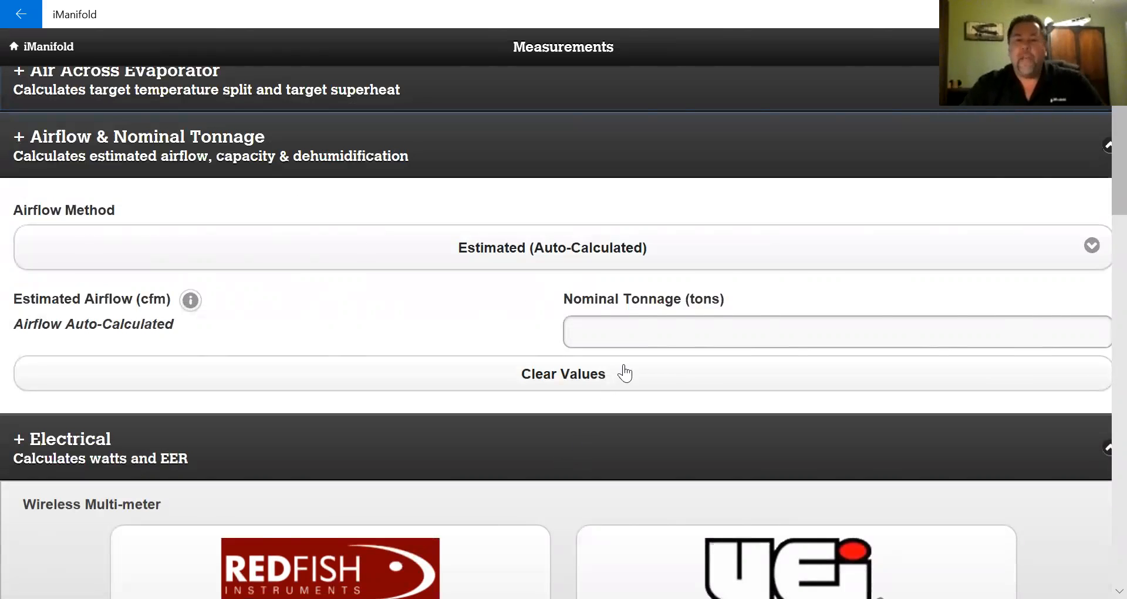
left_click(638, 332)
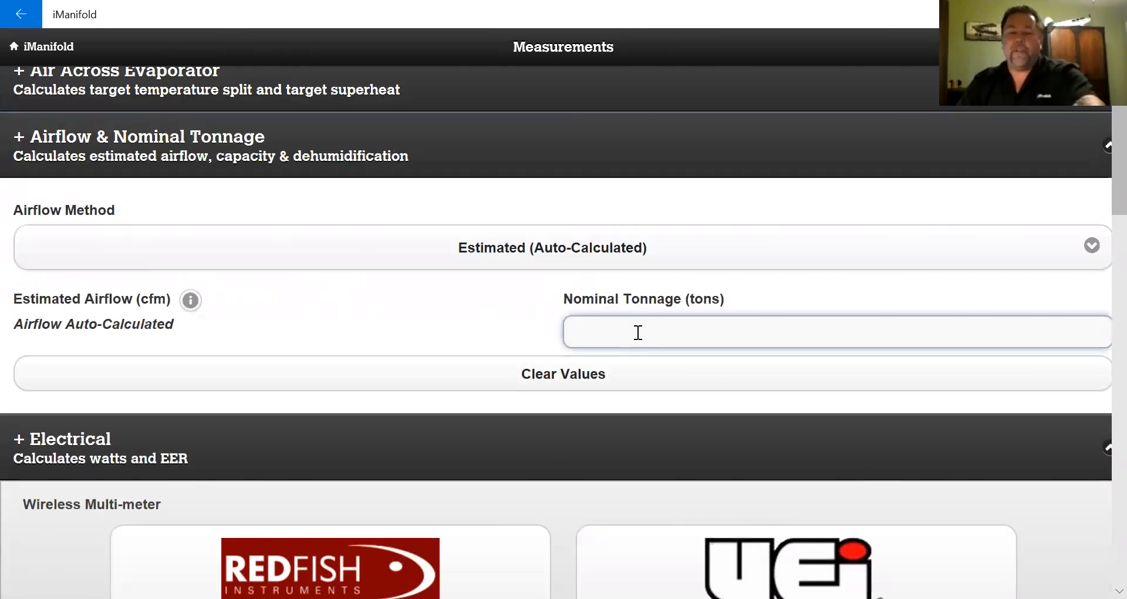
type("5")
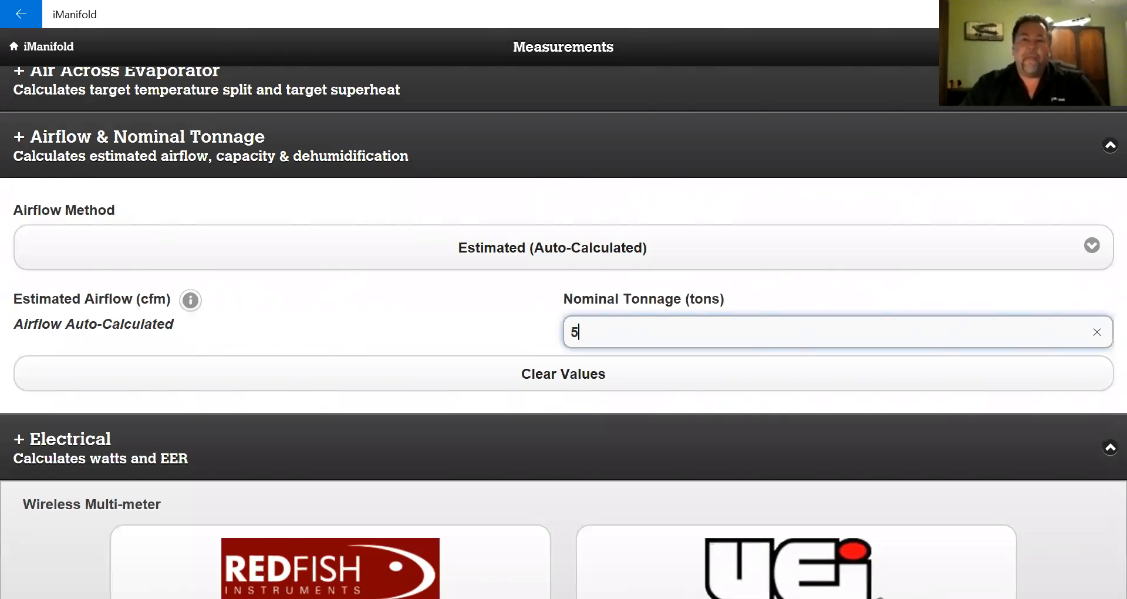
left_click(42, 48)
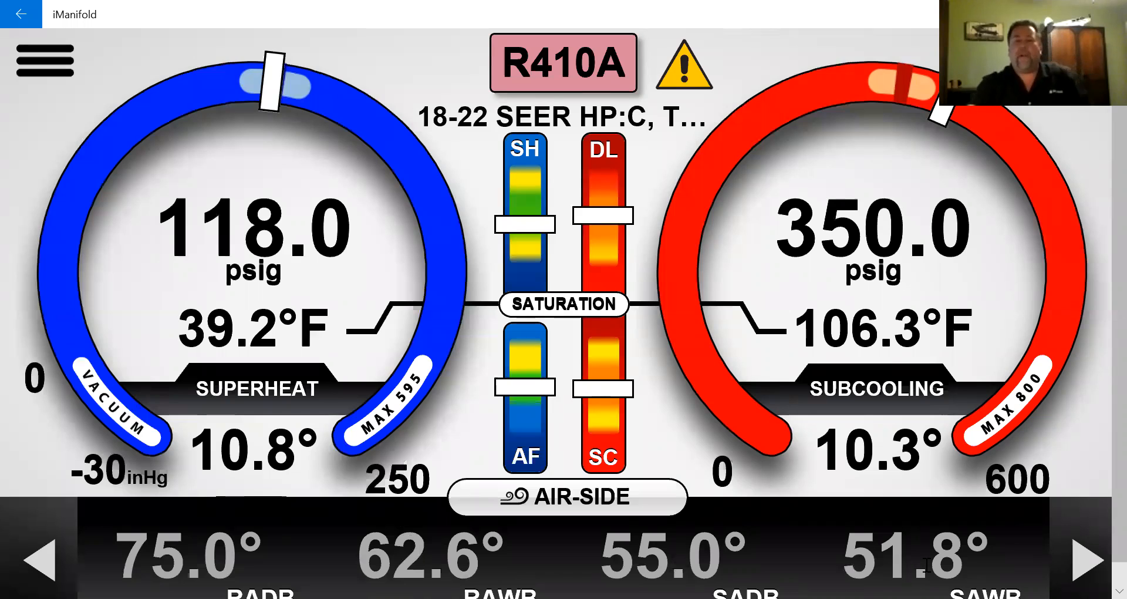
- Advance the readout to Performance (4.64 tons, 55,701 BTUH, 20.0° split) and bring up the menu
left_click(1079, 570)
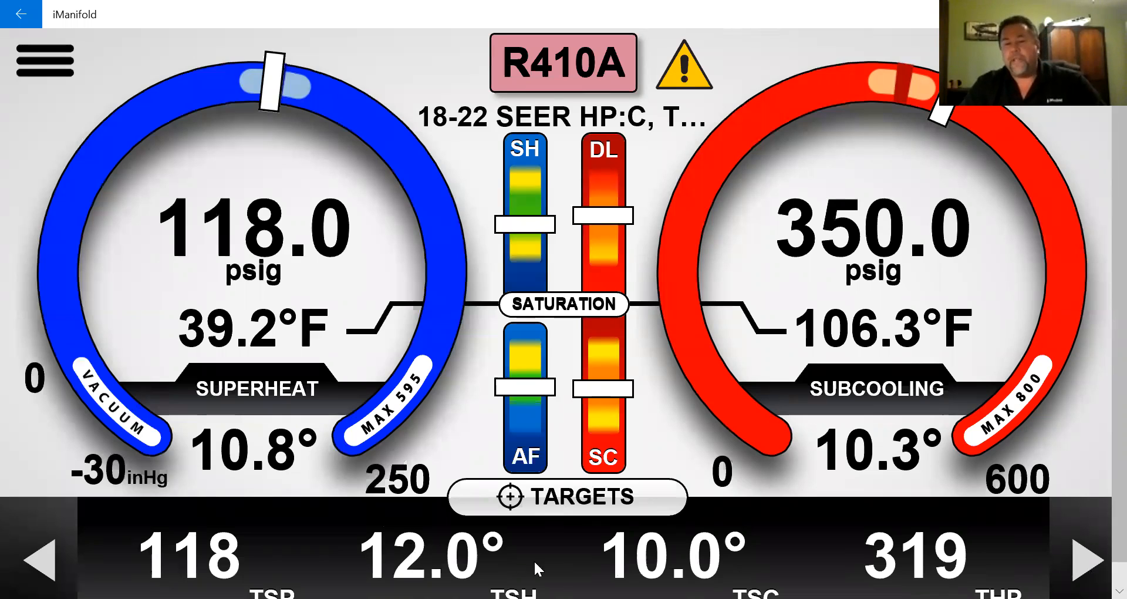
left_click(1084, 558)
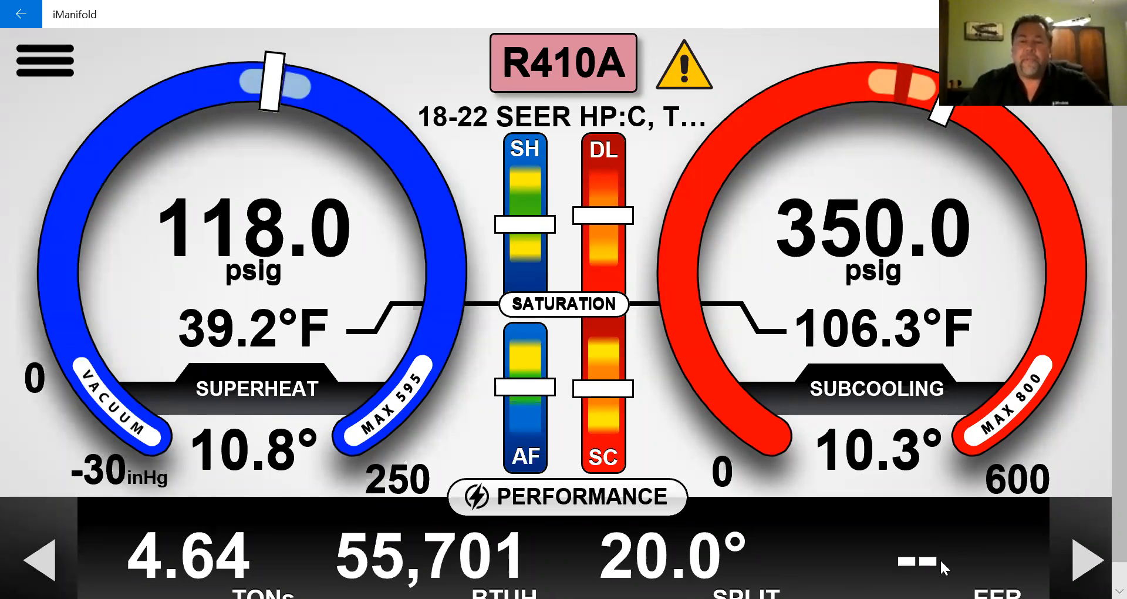
left_click(37, 66)
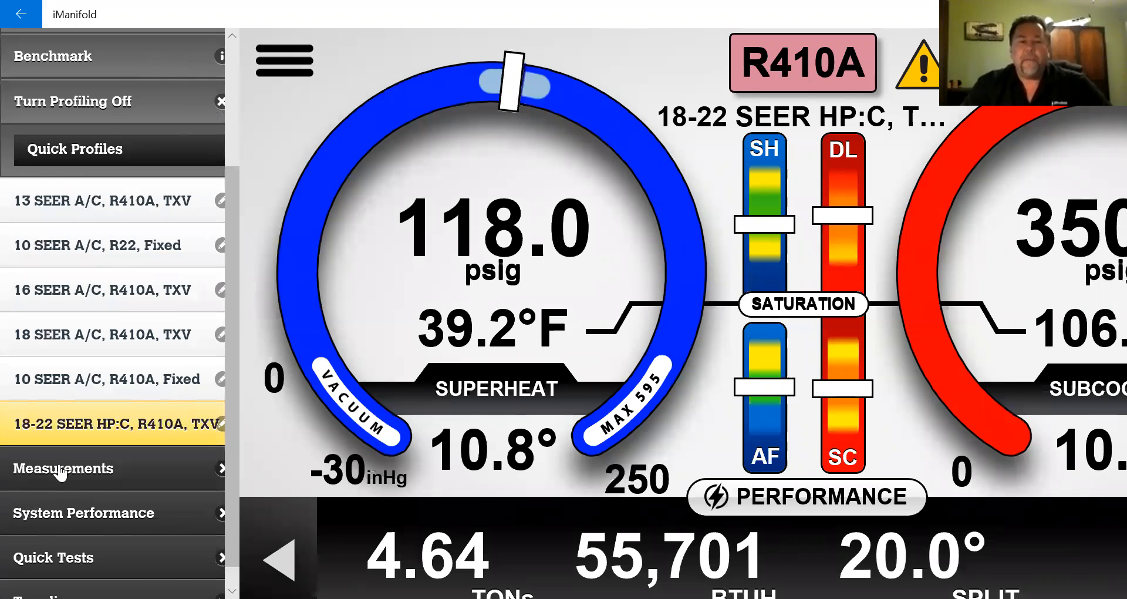
left_click(60, 470)
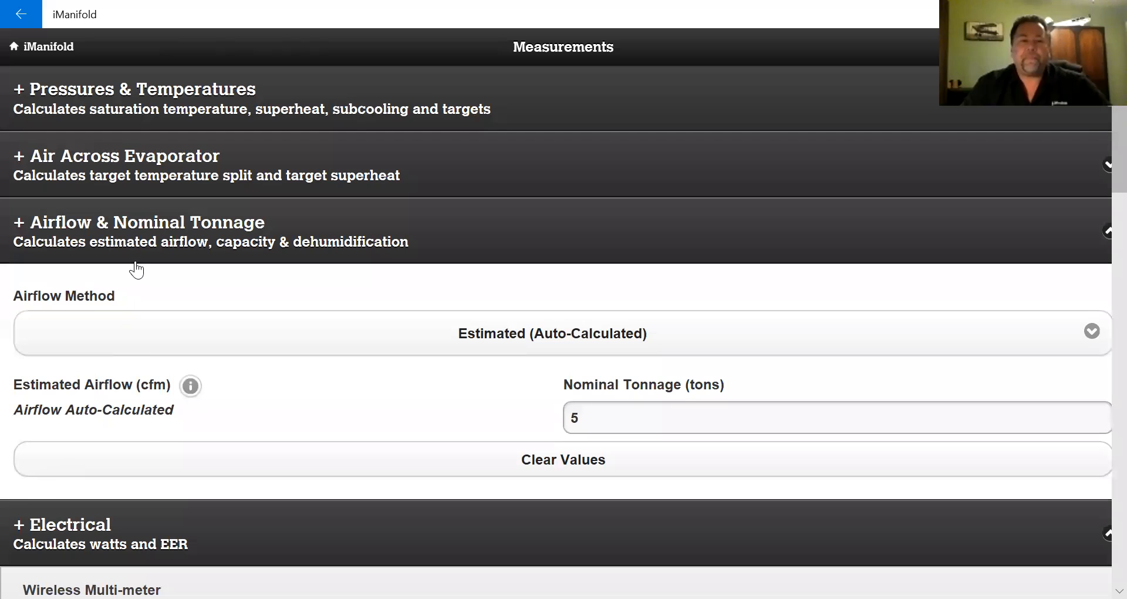
left_click(163, 243)
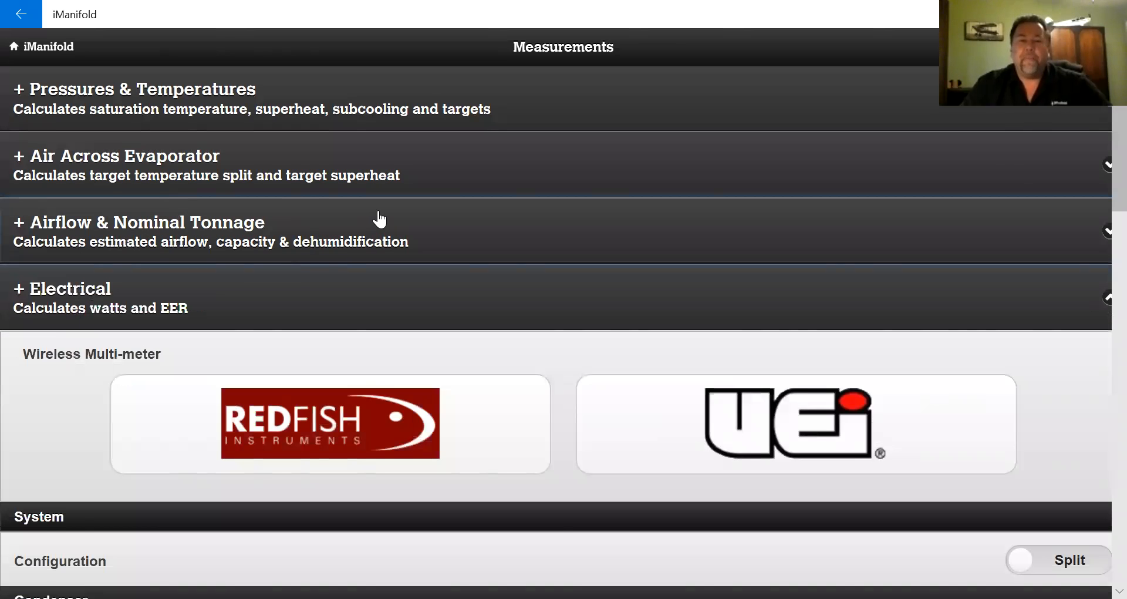
scroll(379, 219, "down", 3)
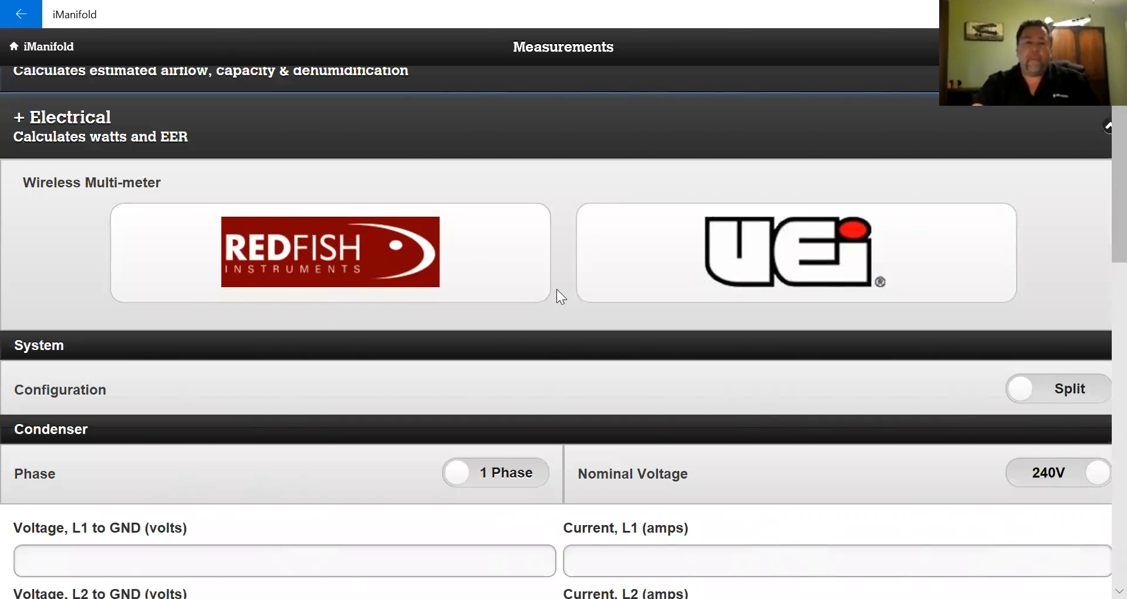
scroll(557, 289, "down", 3)
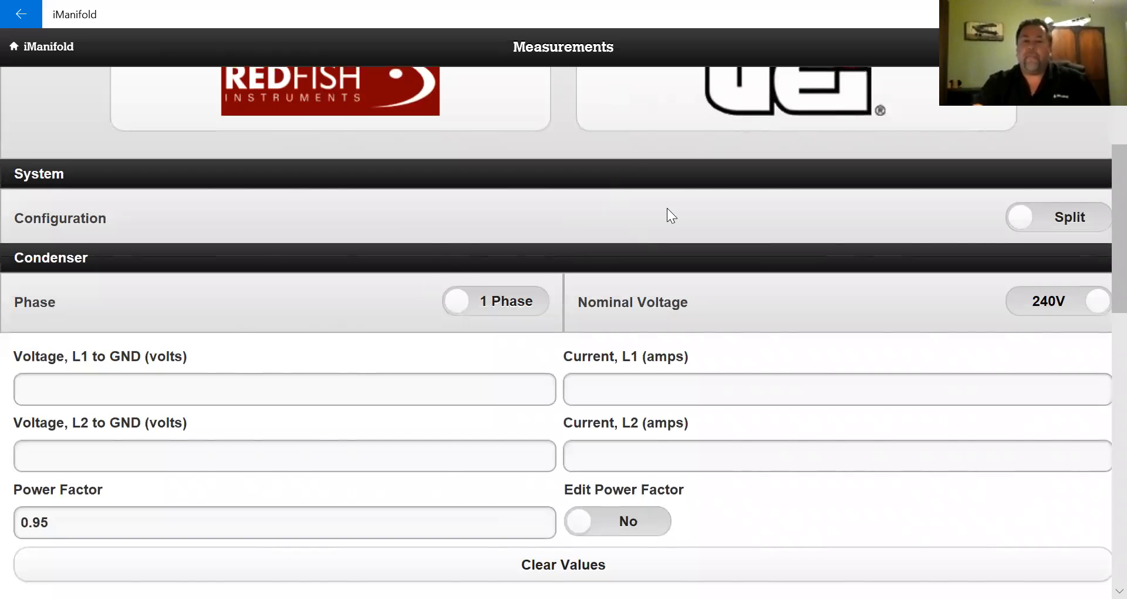
scroll(667, 209, "down", 2)
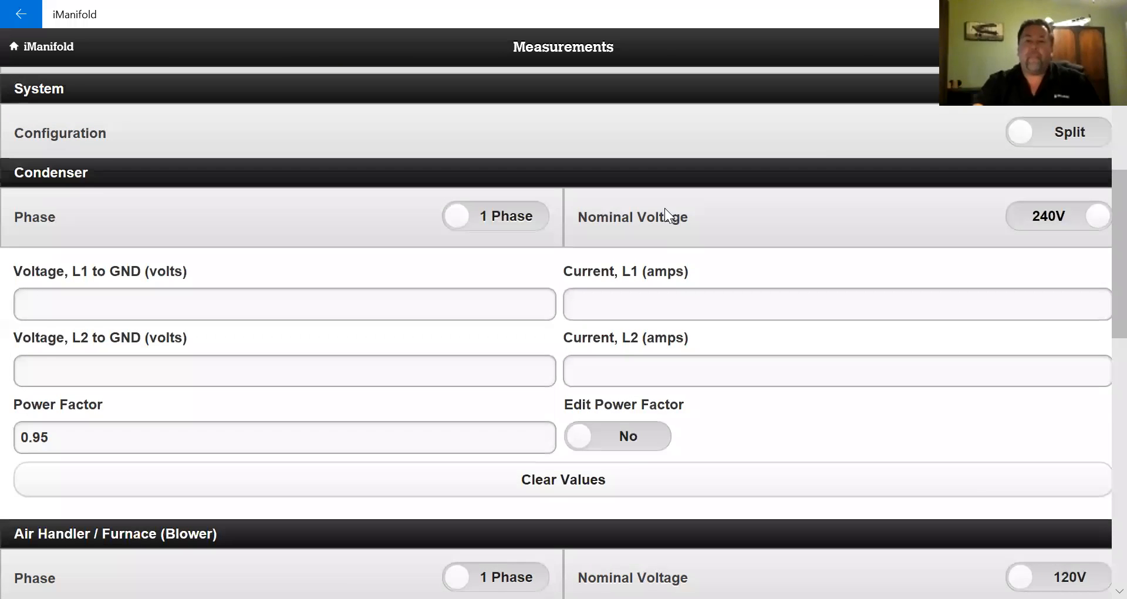
scroll(666, 215, "down", 2)
scroll(665, 208, "up", 2)
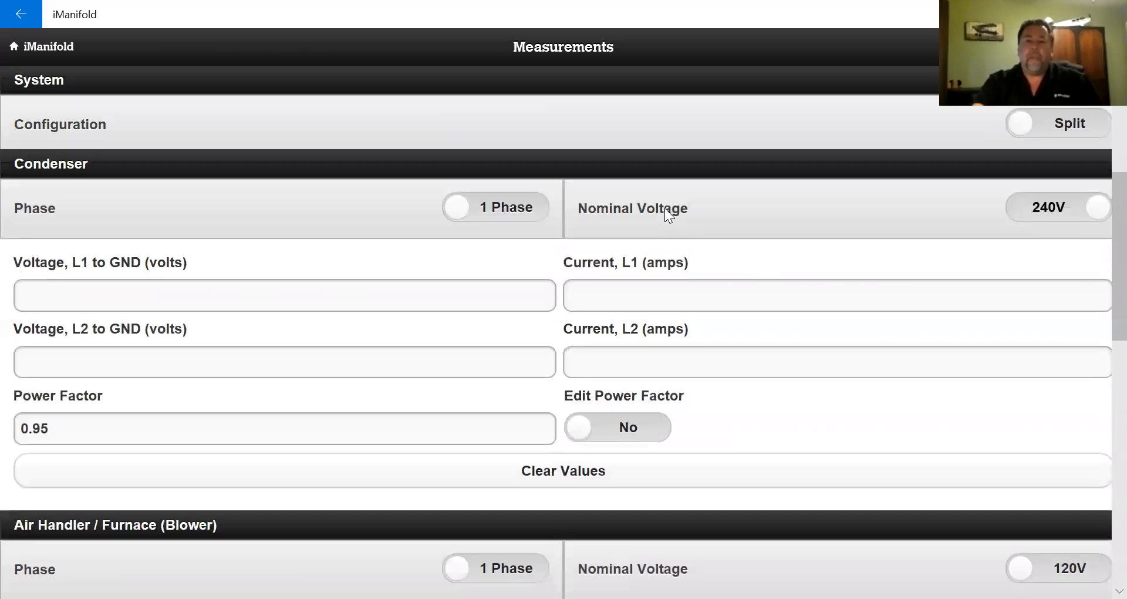
scroll(277, 343, "down", 2)
scroll(277, 343, "down", 2)
scroll(277, 343, "up", 4)
- Enter condenser Voltage L1 and L2 as 120 and Current L1 and L2 as 15
left_click(94, 305)
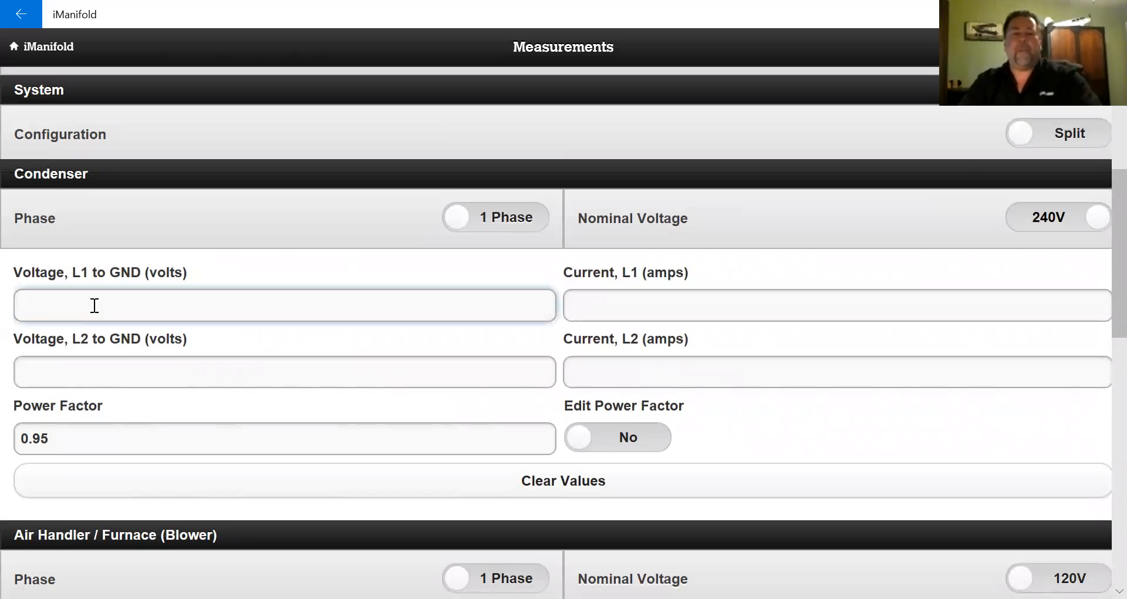
type("120")
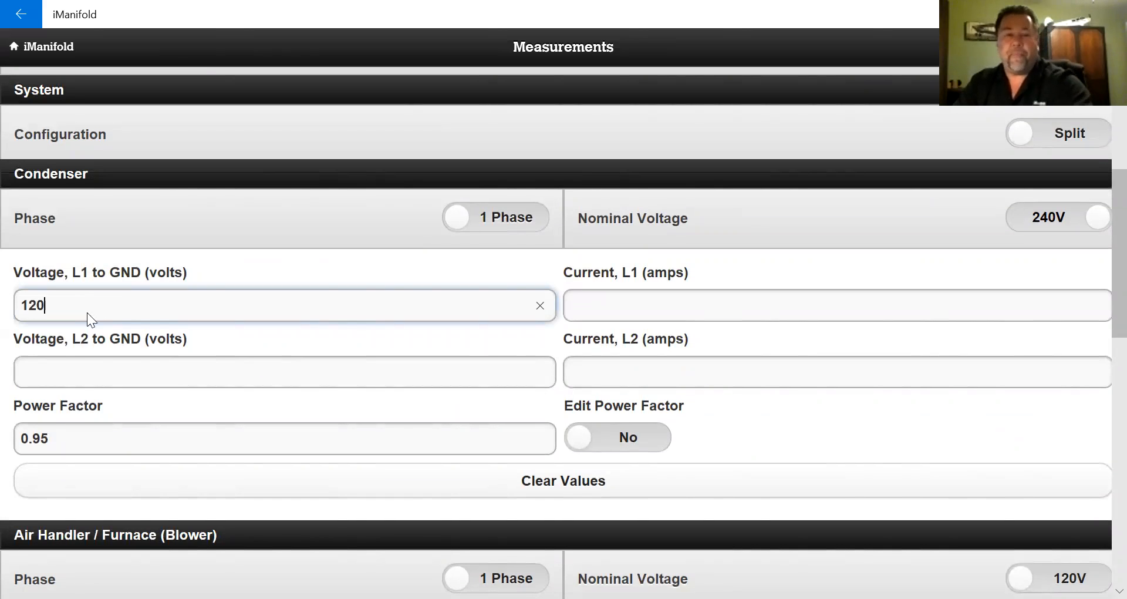
left_click(62, 363)
type("120")
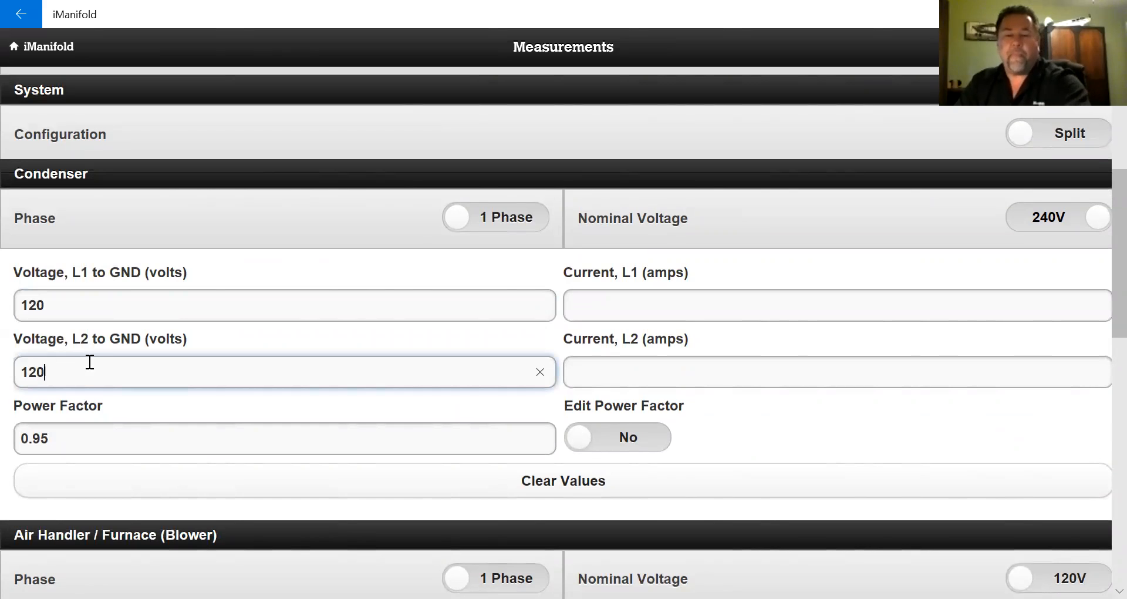
left_click(697, 303)
type("15")
left_click(682, 360)
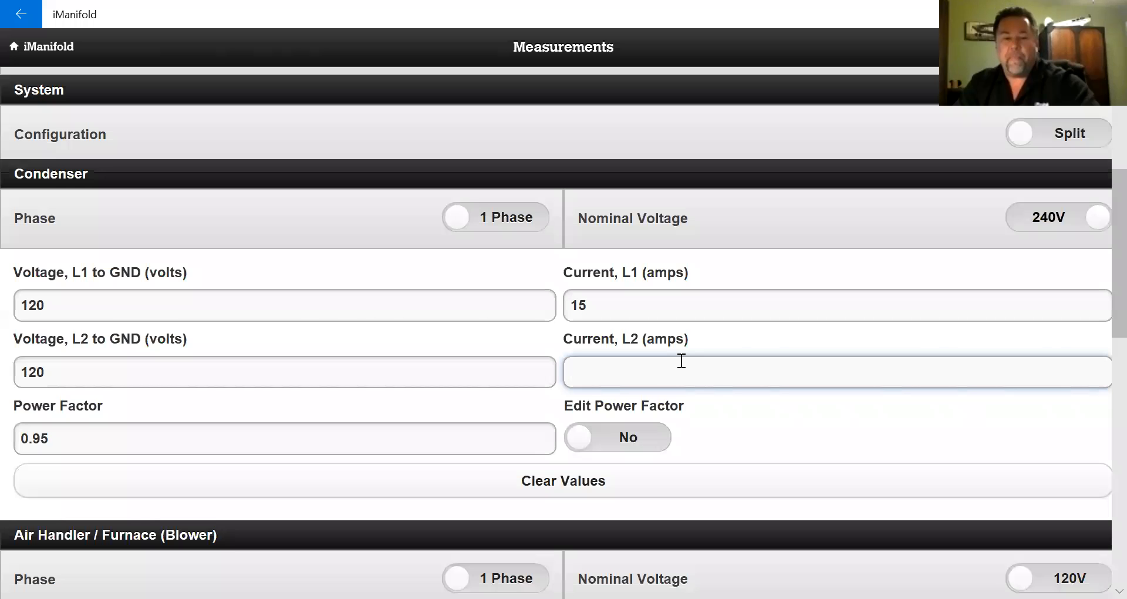
type("15")
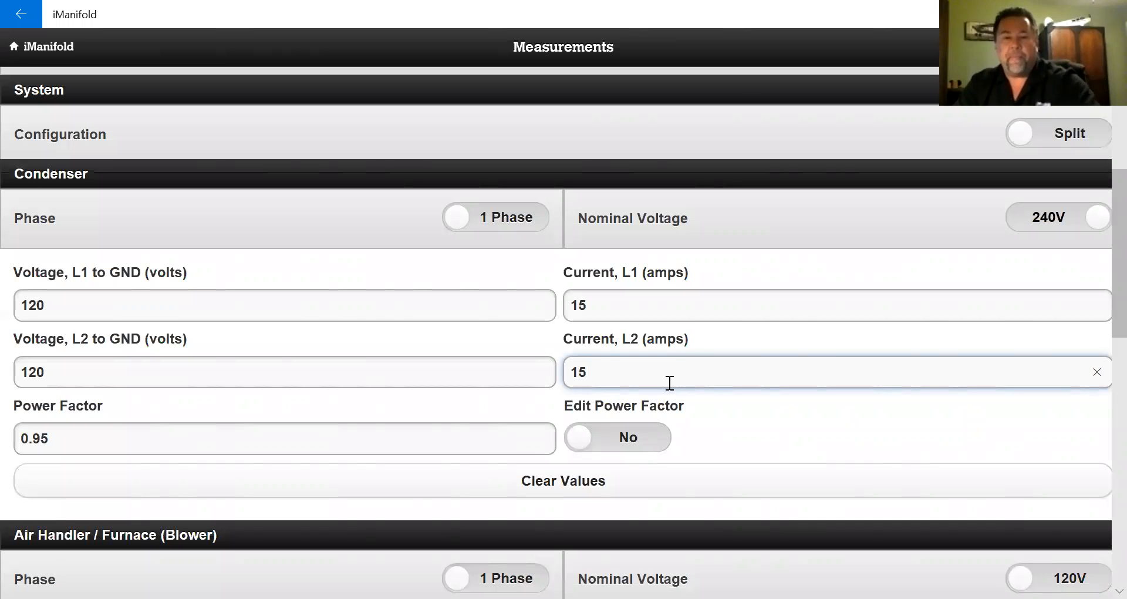
scroll(598, 358, "down", 6)
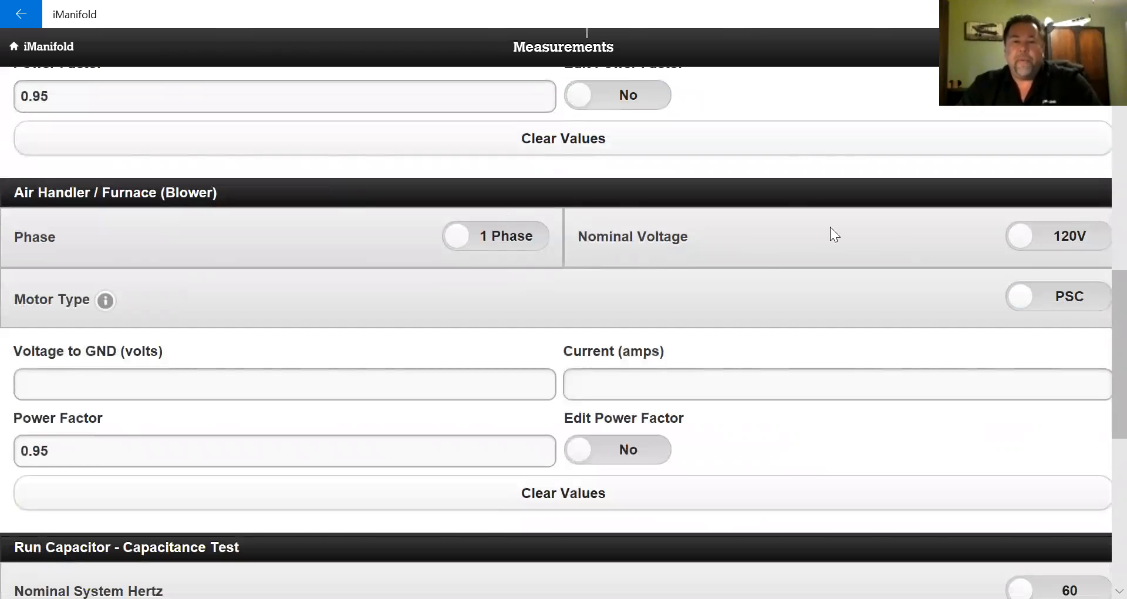
- Switch the air handler to 240V and record 120 V and 4 A on both L1 and L2
left_click(891, 236)
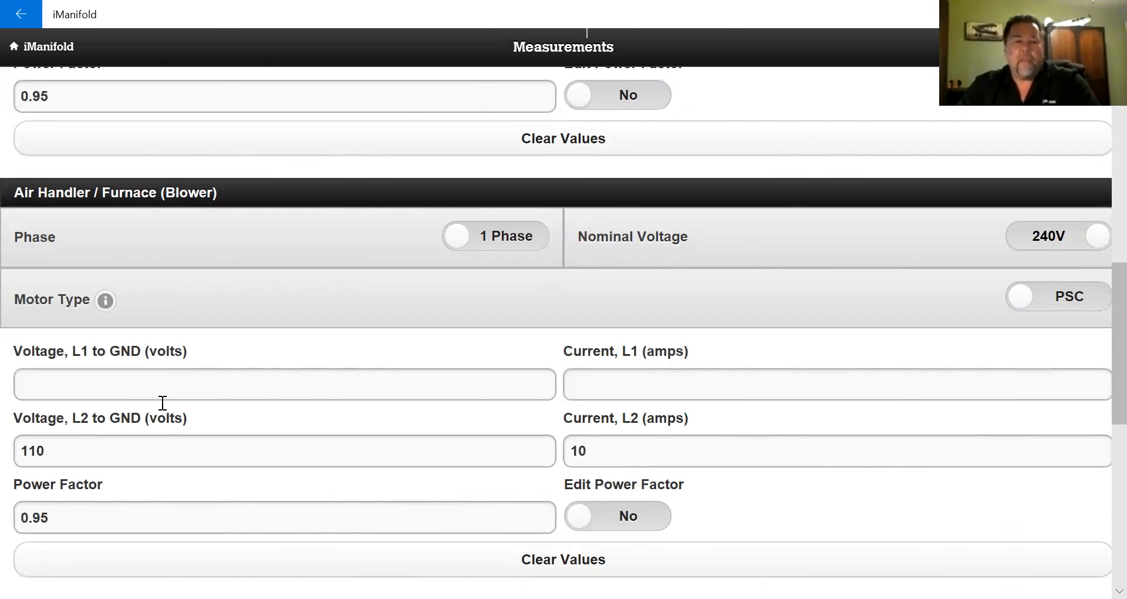
left_click(169, 384)
type("120")
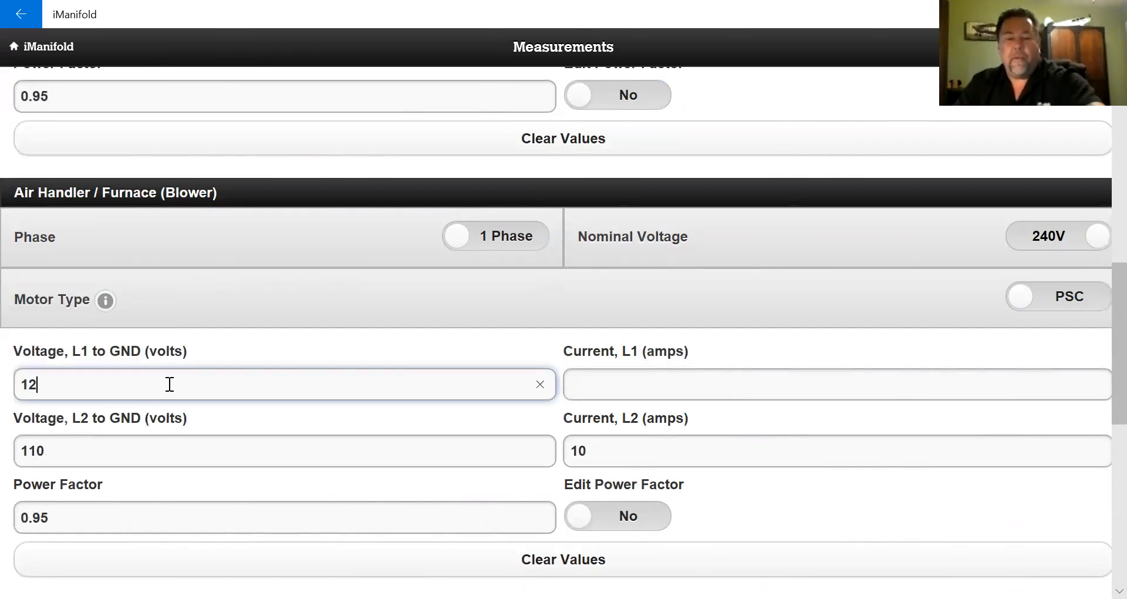
left_click(134, 455)
key("BackSpace")
key("BackSpace")
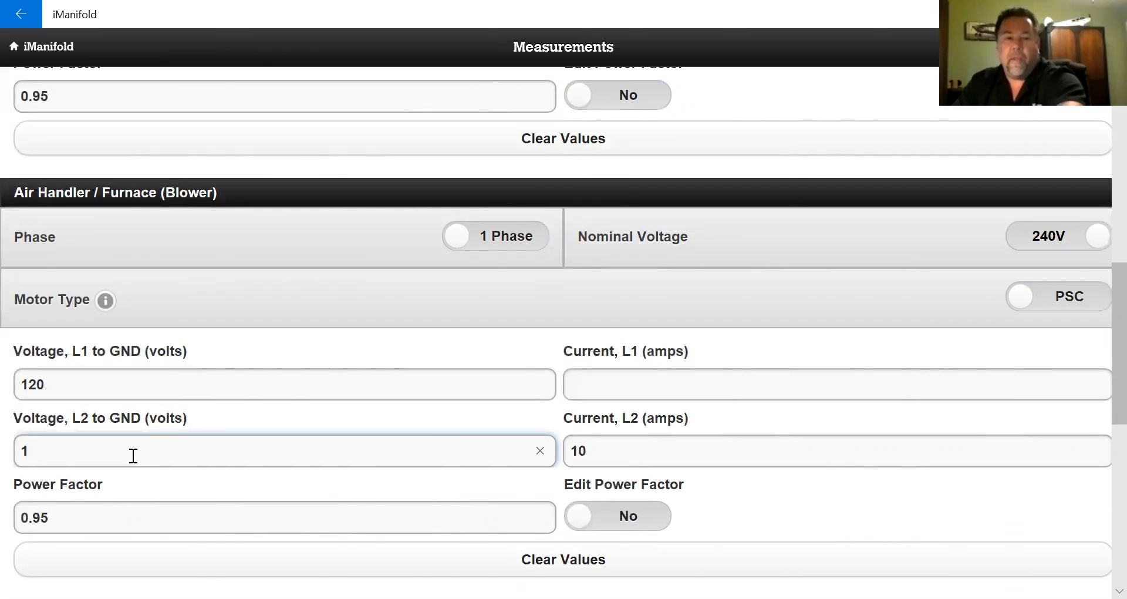
type("20")
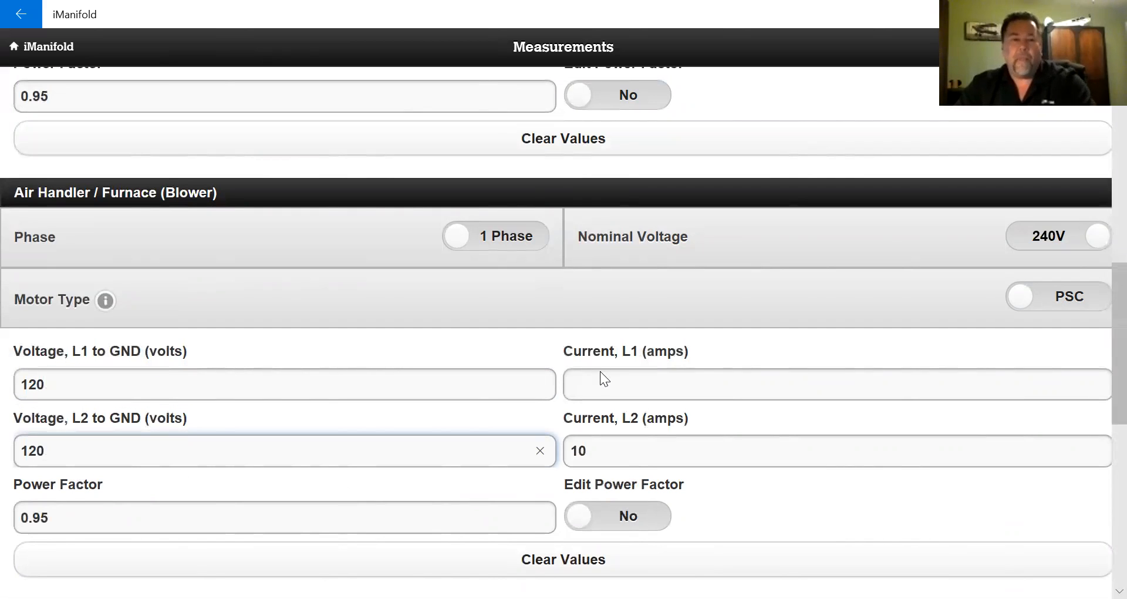
left_click(607, 383)
type("4")
left_click(609, 446)
key("BackSpace")
type("4")
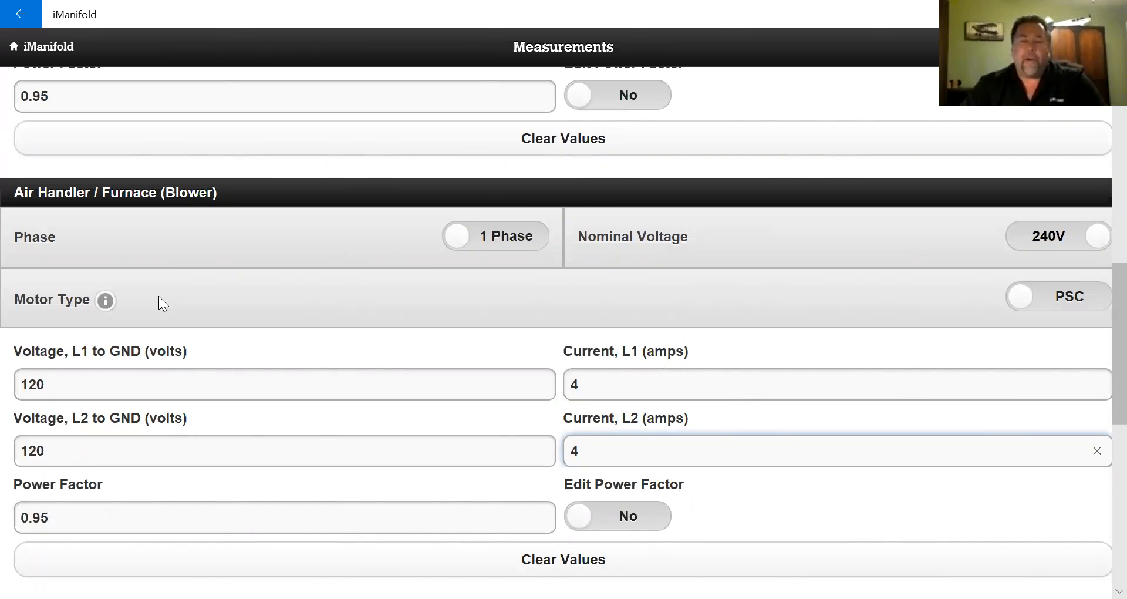
scroll(348, 228, "down", 3)
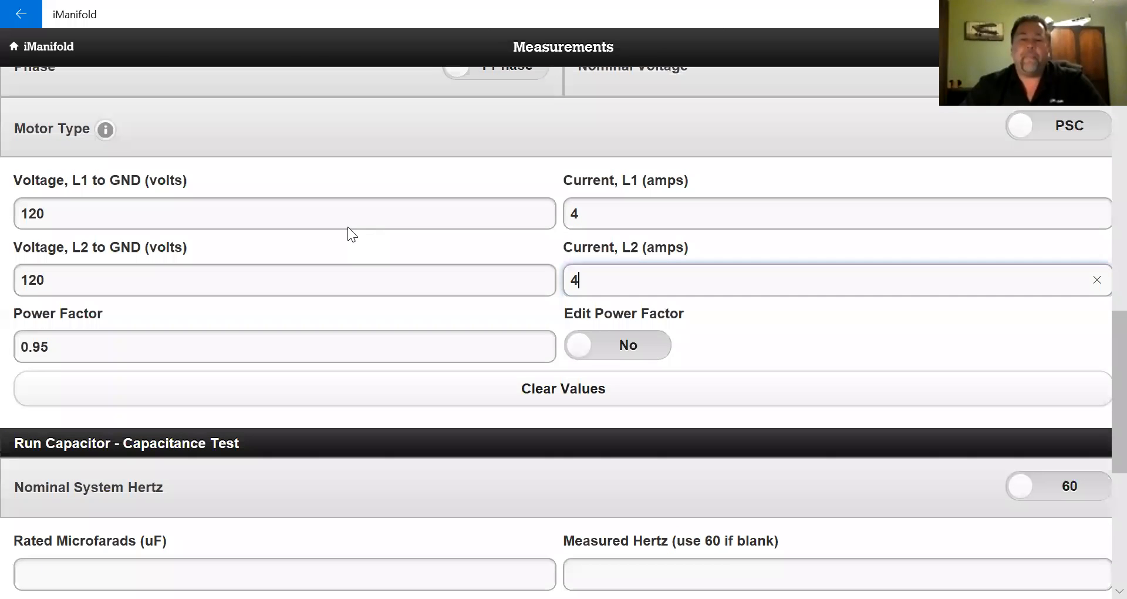
- Submit the Measurements page so the performance readout adds 12.86 EER
scroll(348, 227, "down", 5)
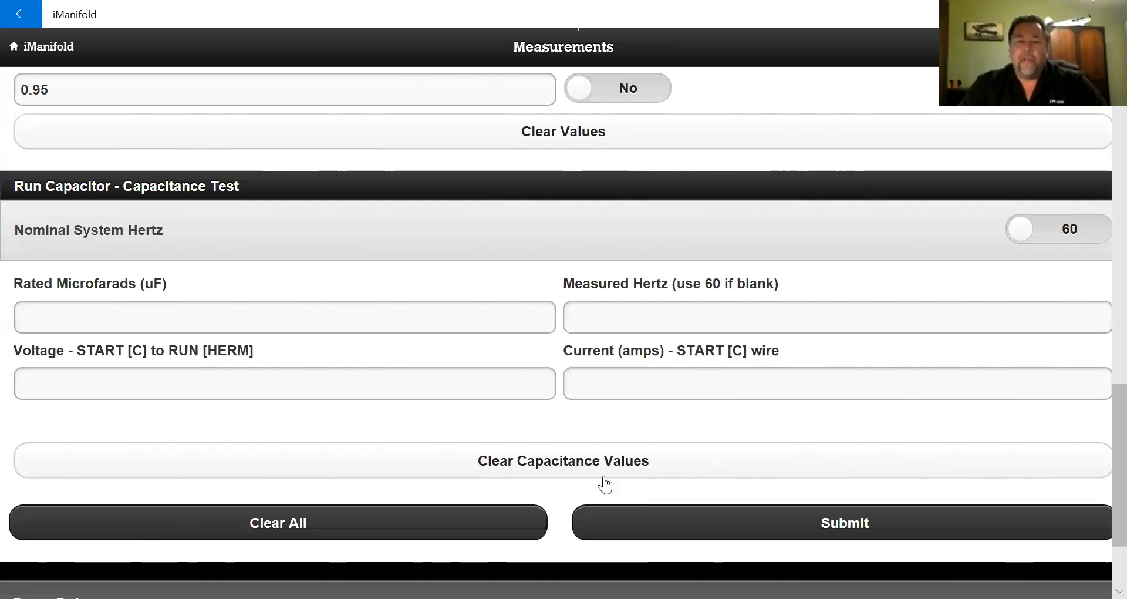
left_click(822, 529)
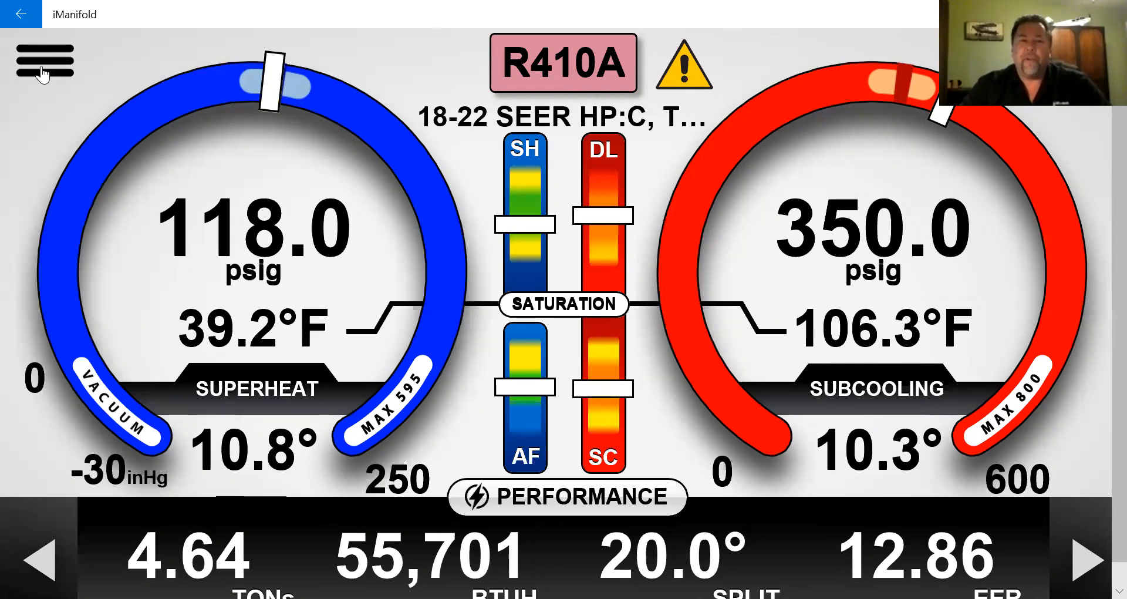
- Go to Projects & Reporting to list the three VeriFi projects
left_click(46, 67)
scroll(44, 311, "up", 3)
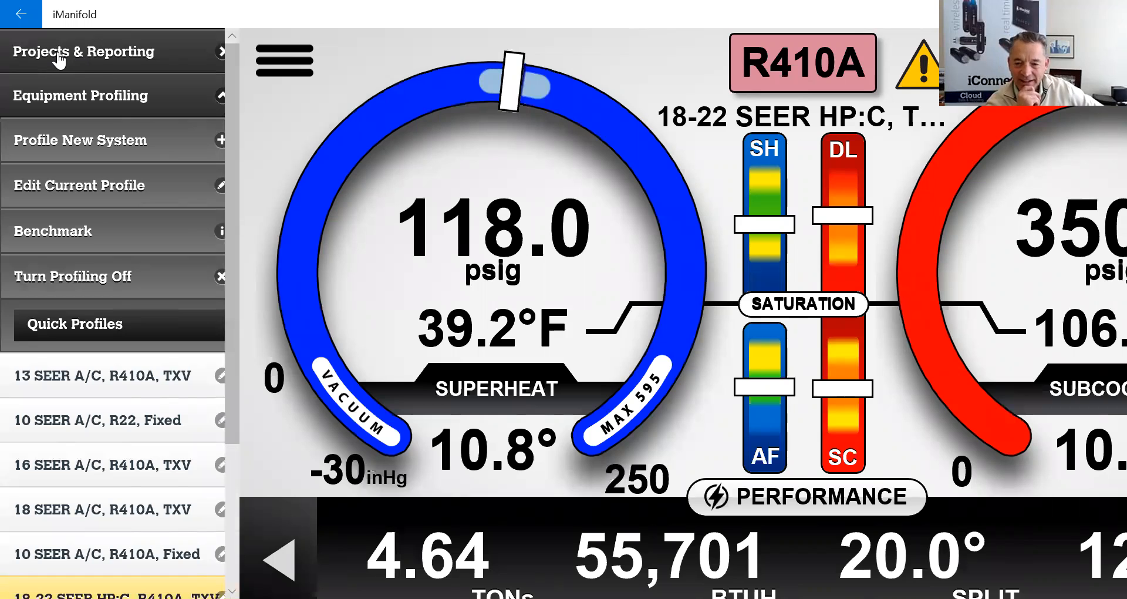
left_click(59, 54)
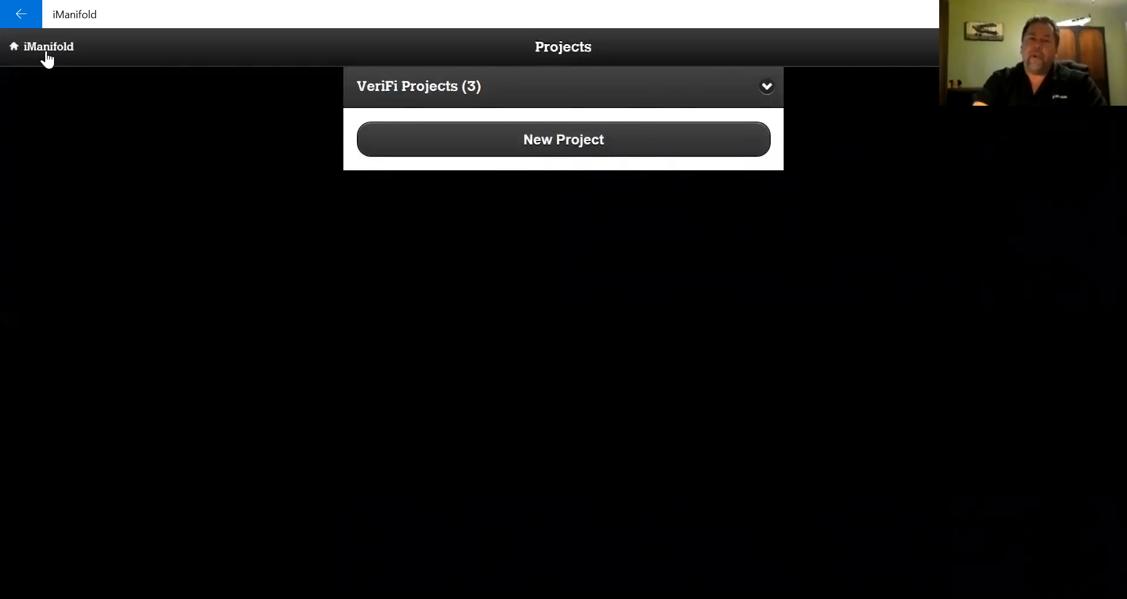
- Create a fresh project 'Trane Test 5' with its job number, set for New Installation
left_click(563, 143)
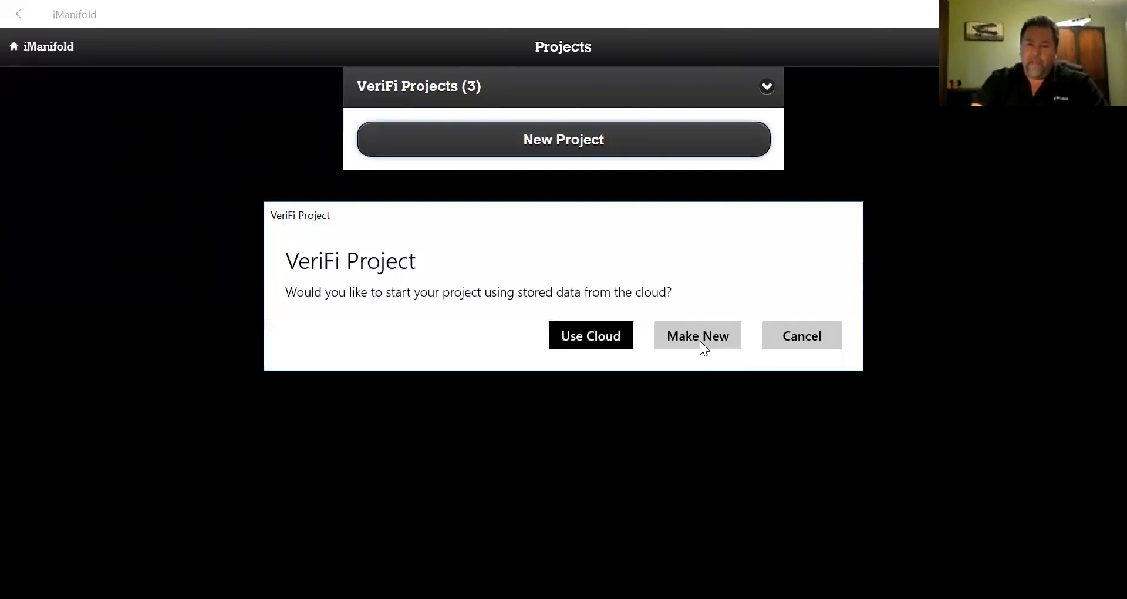
left_click(702, 336)
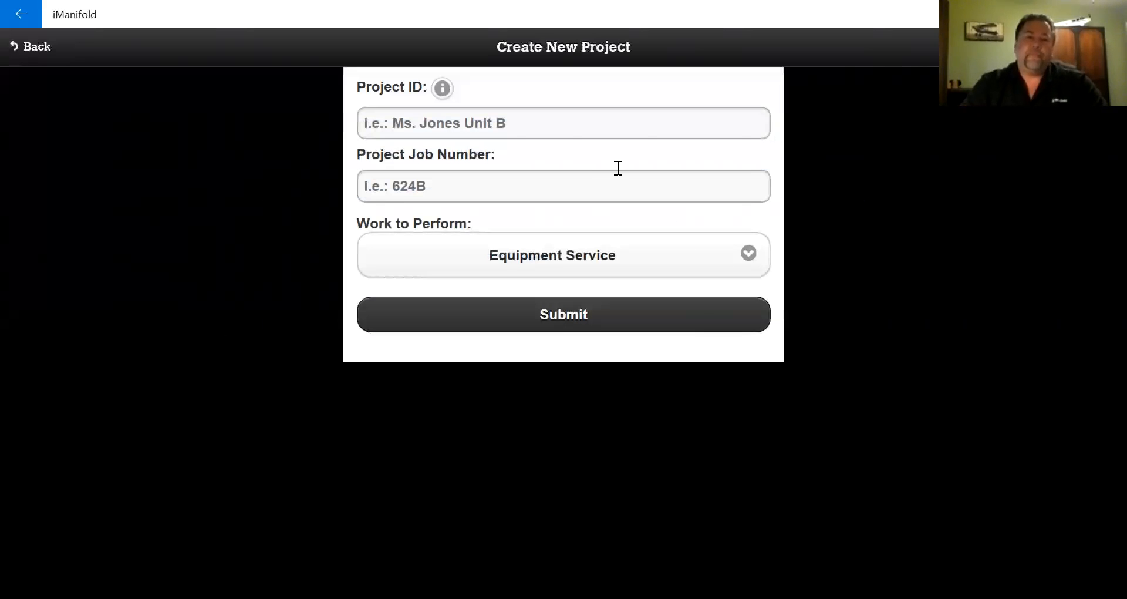
left_click(562, 130)
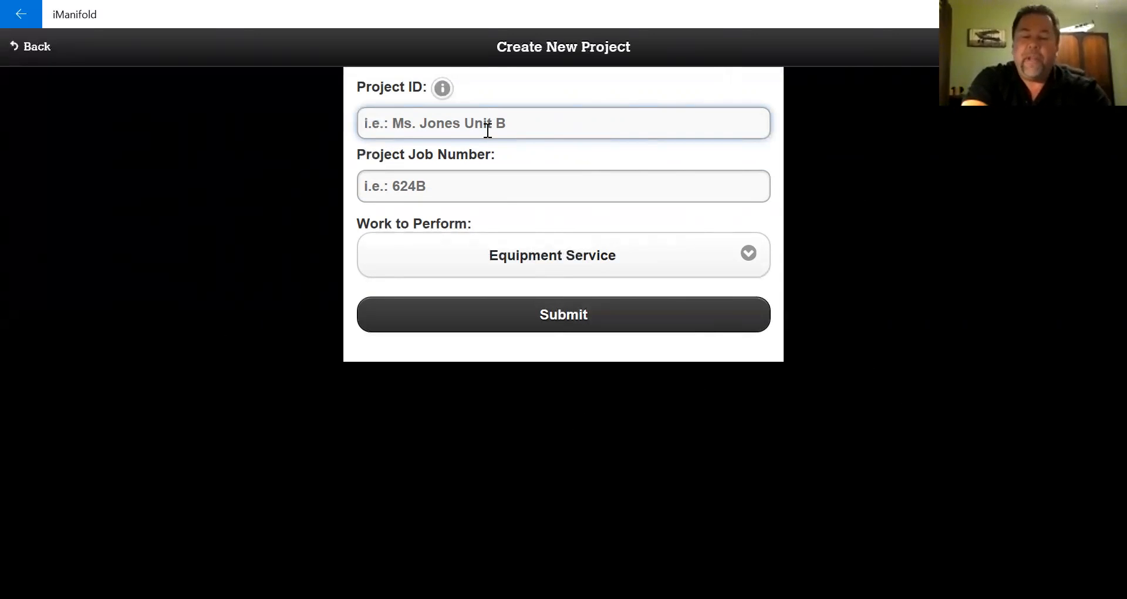
type("Trane ")
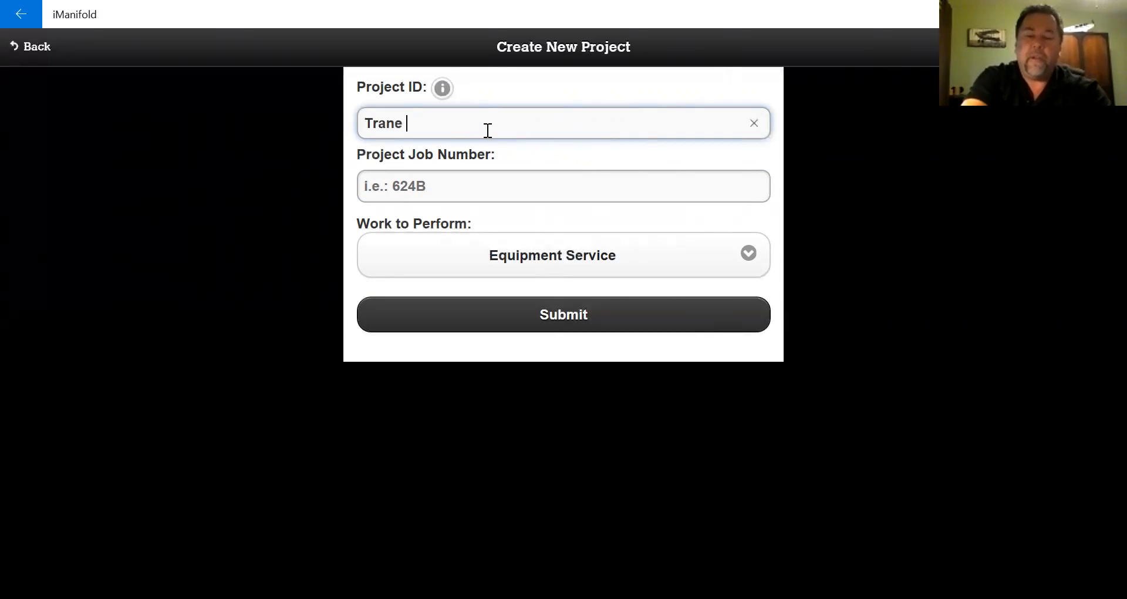
type("Tes")
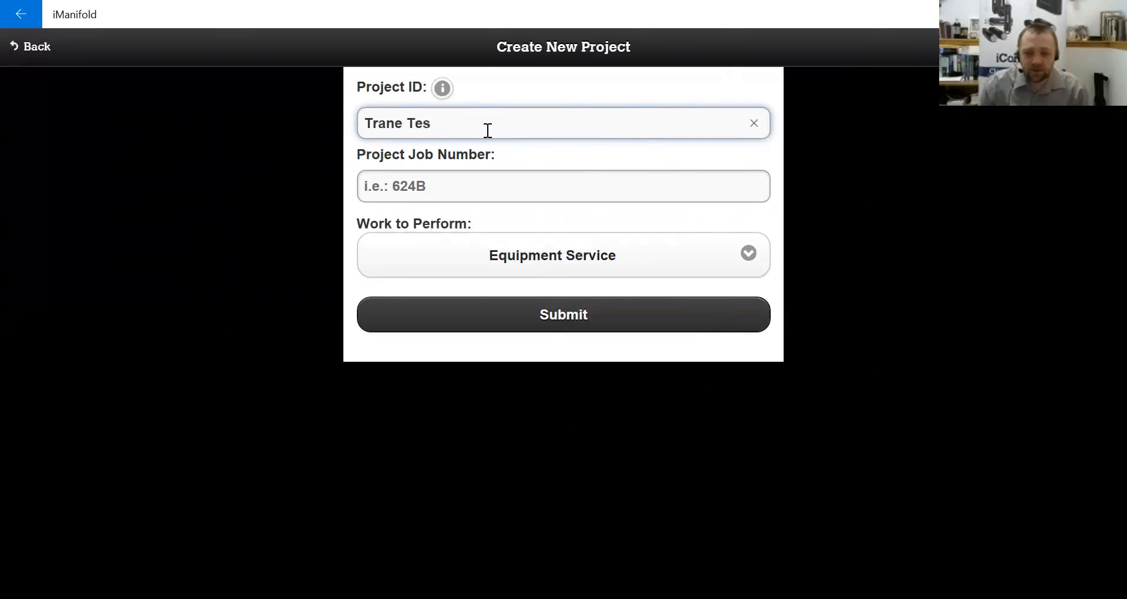
type("t 5")
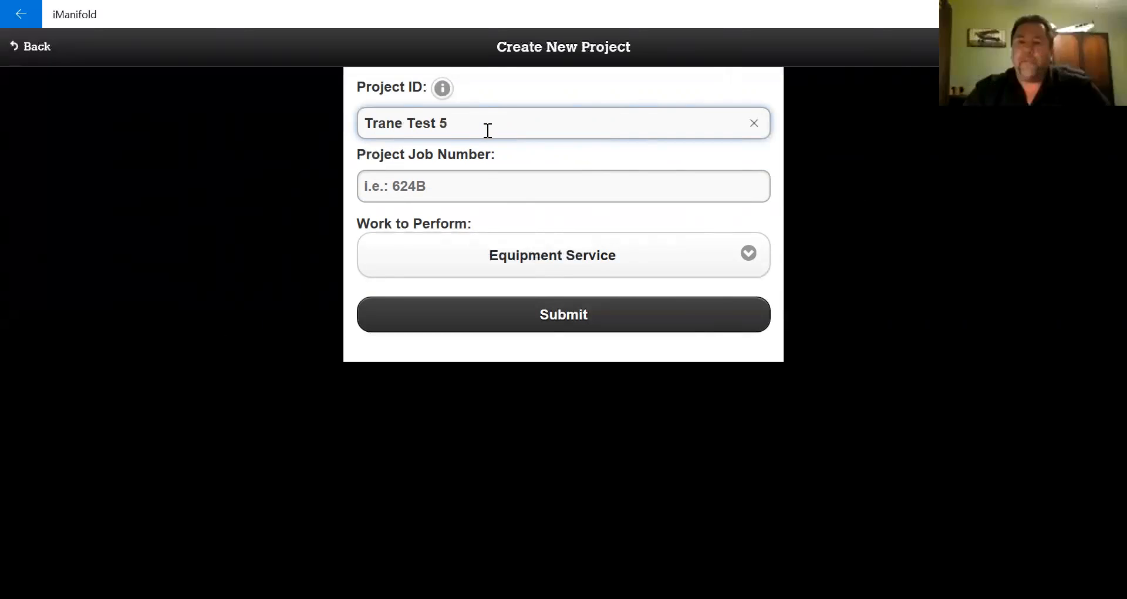
left_click(481, 186)
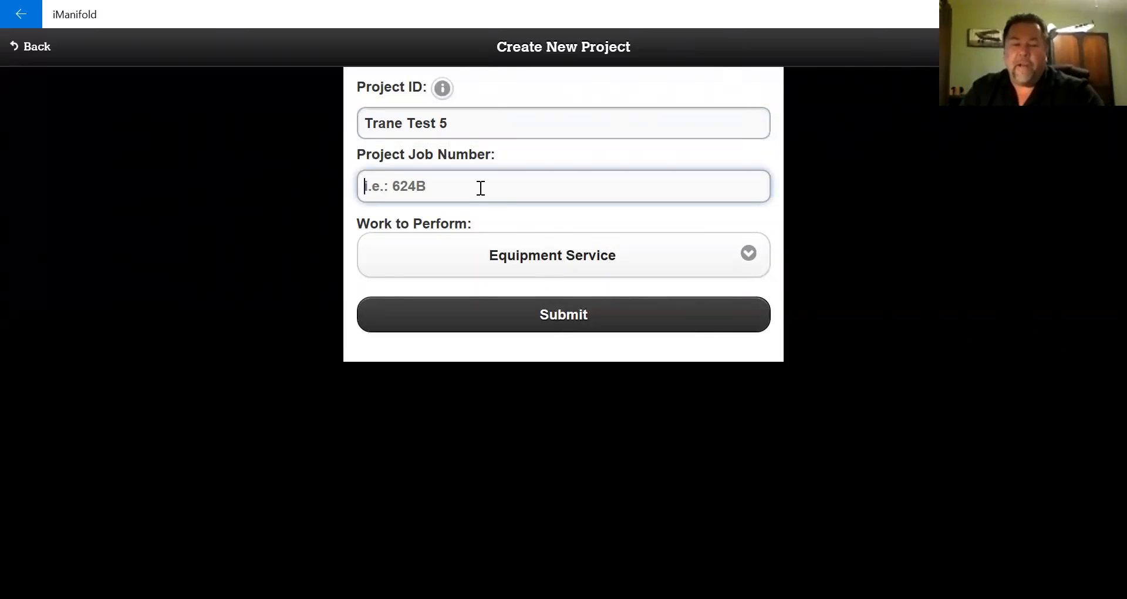
type("111")
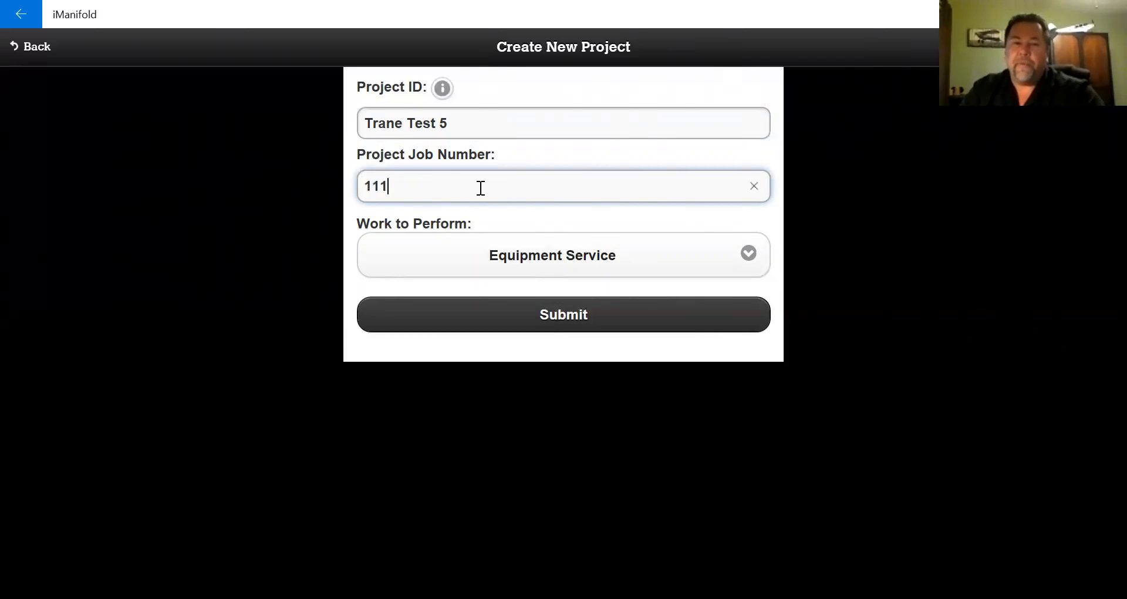
left_click(659, 265)
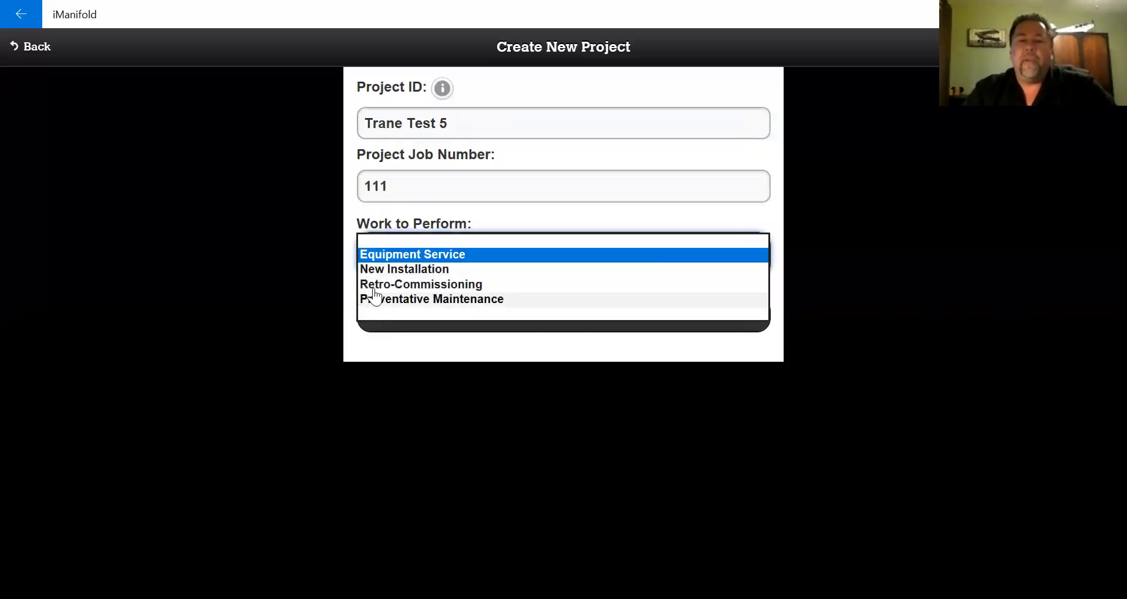
left_click(402, 270)
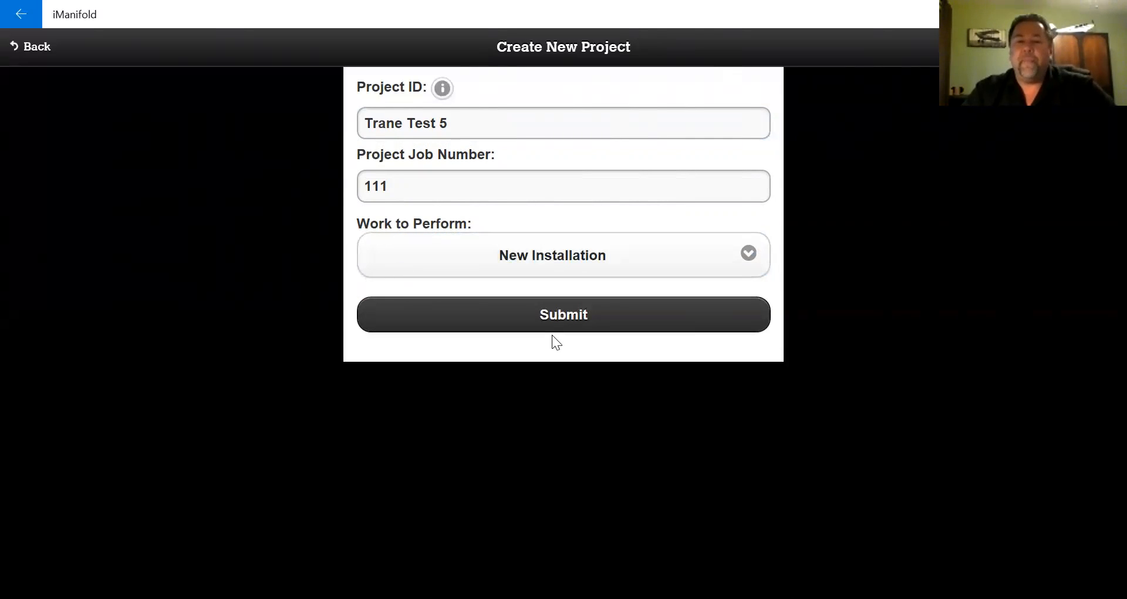
left_click(565, 321)
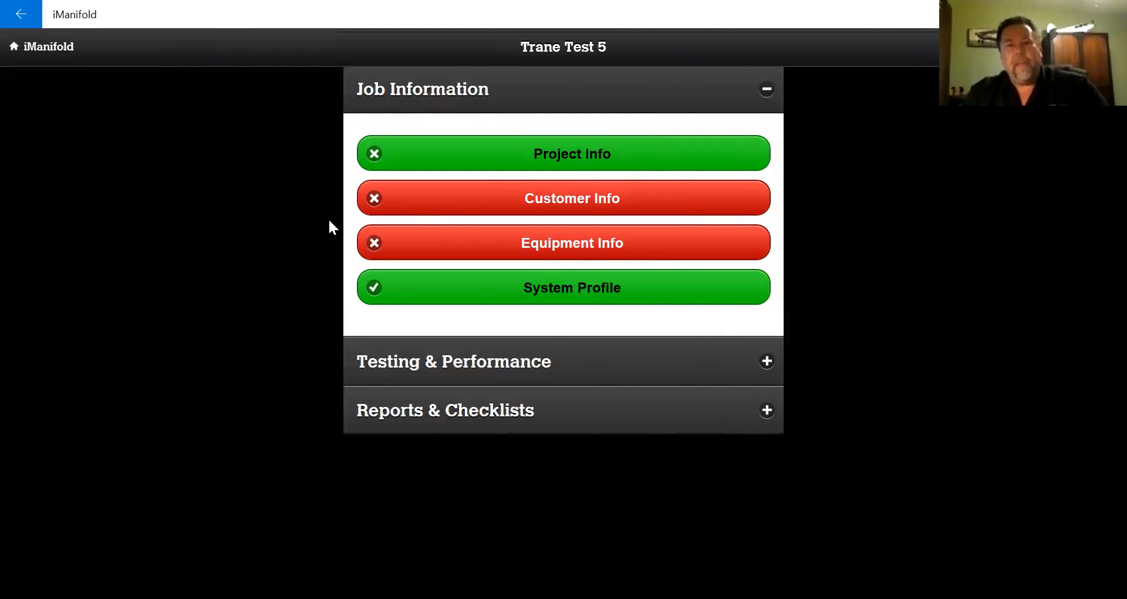
- Enter customer name Trane, then the contact's name, phone number and e-mail address
left_click(475, 200)
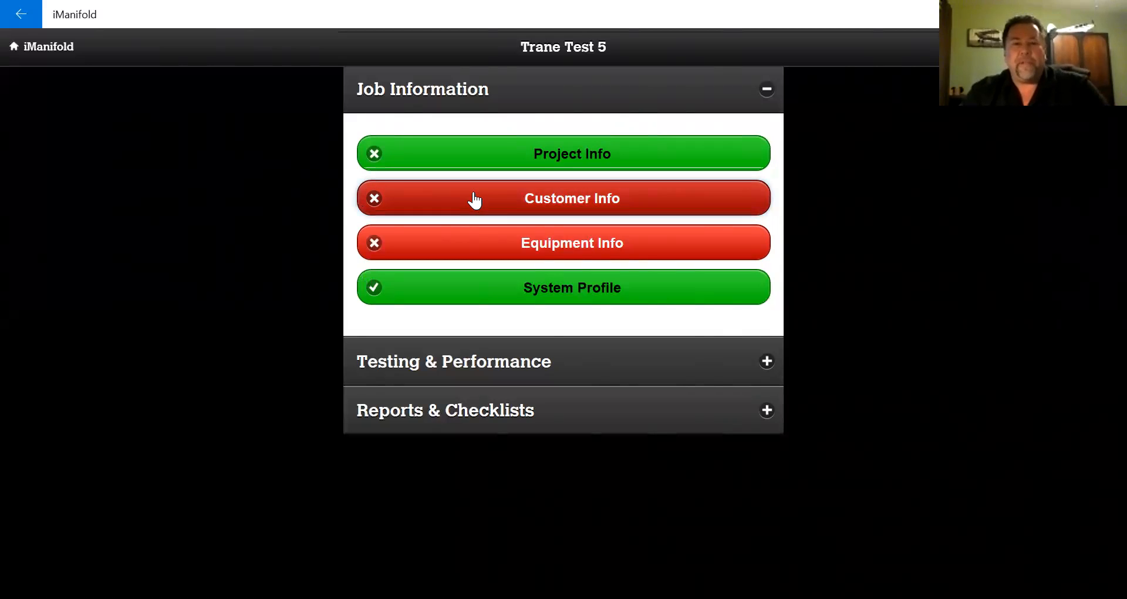
left_click(443, 147)
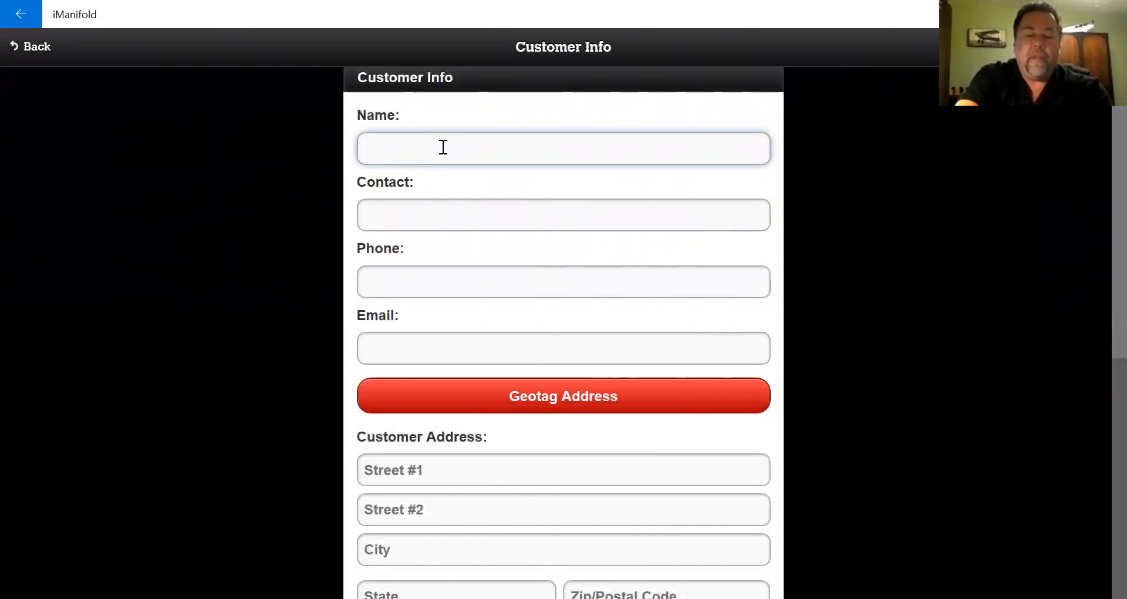
type("Trane")
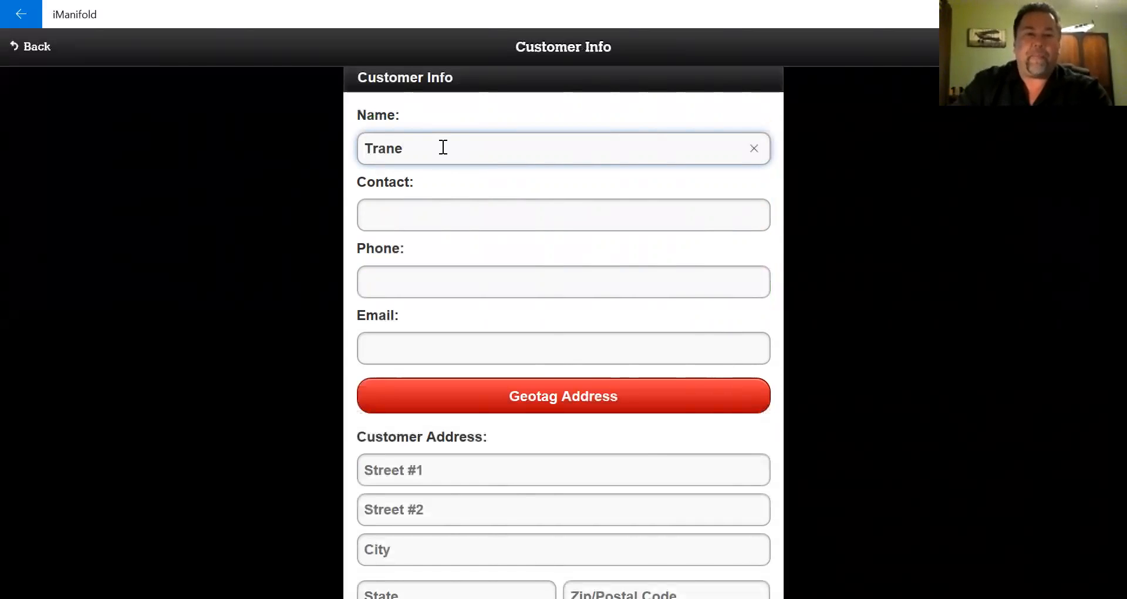
left_click(472, 209)
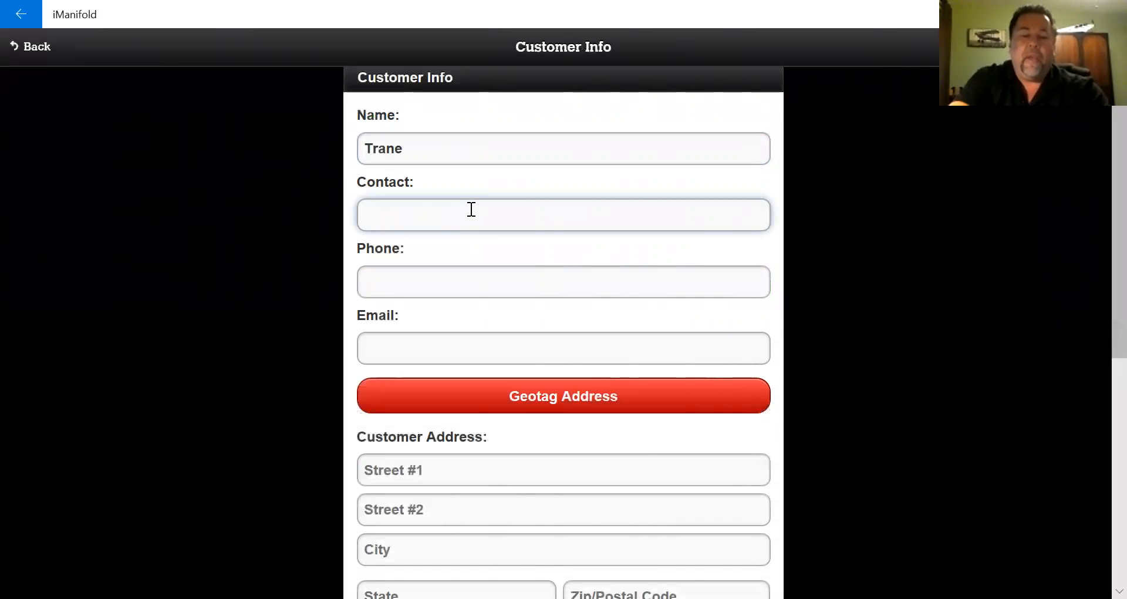
type("ERic")
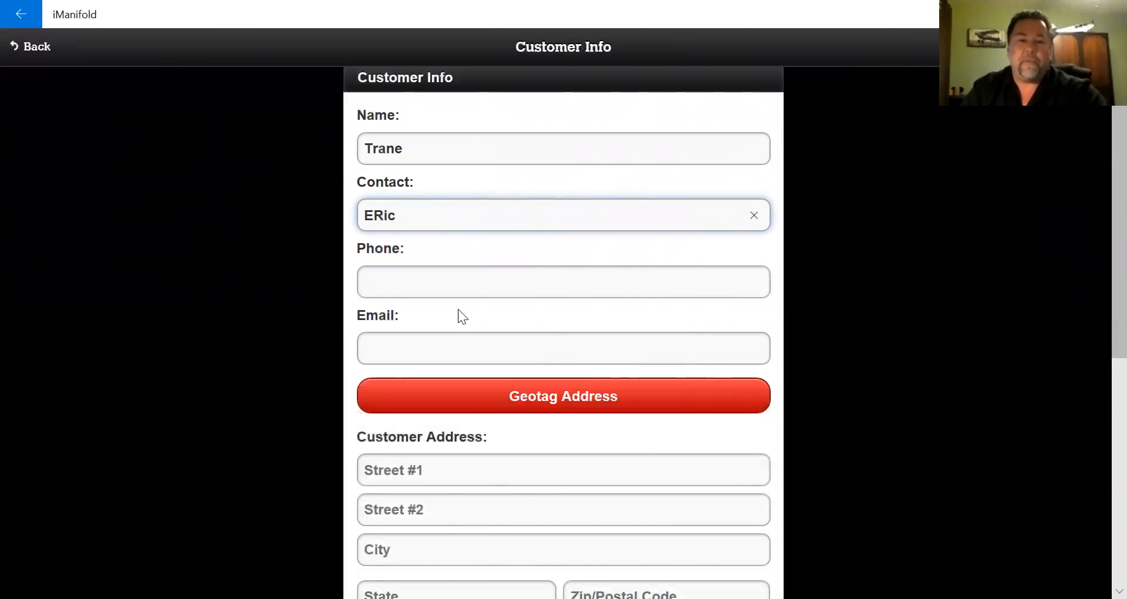
left_click(458, 289)
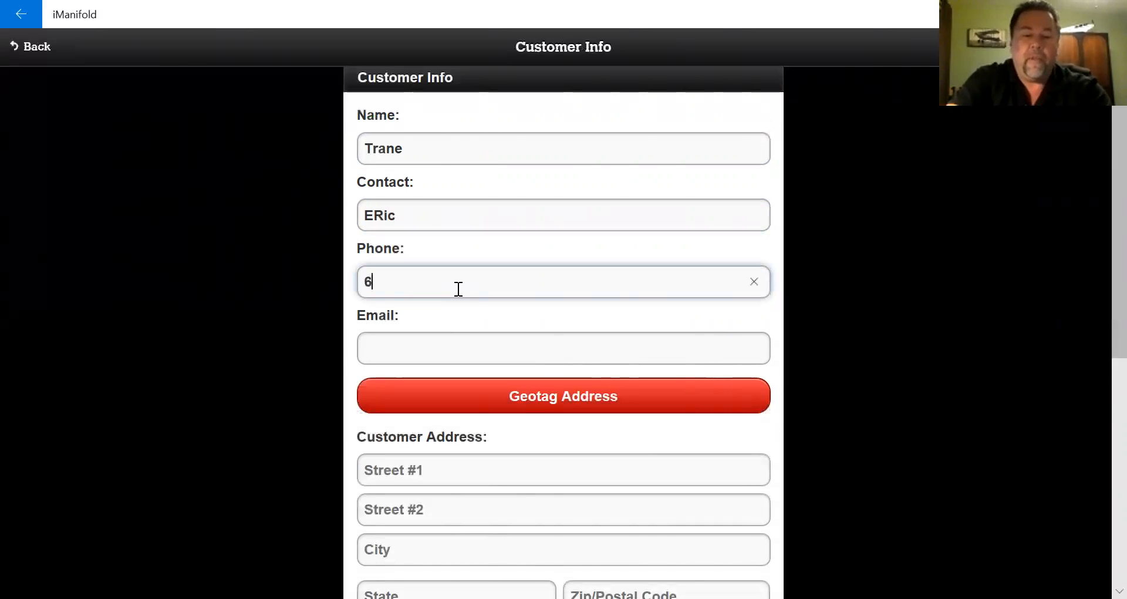
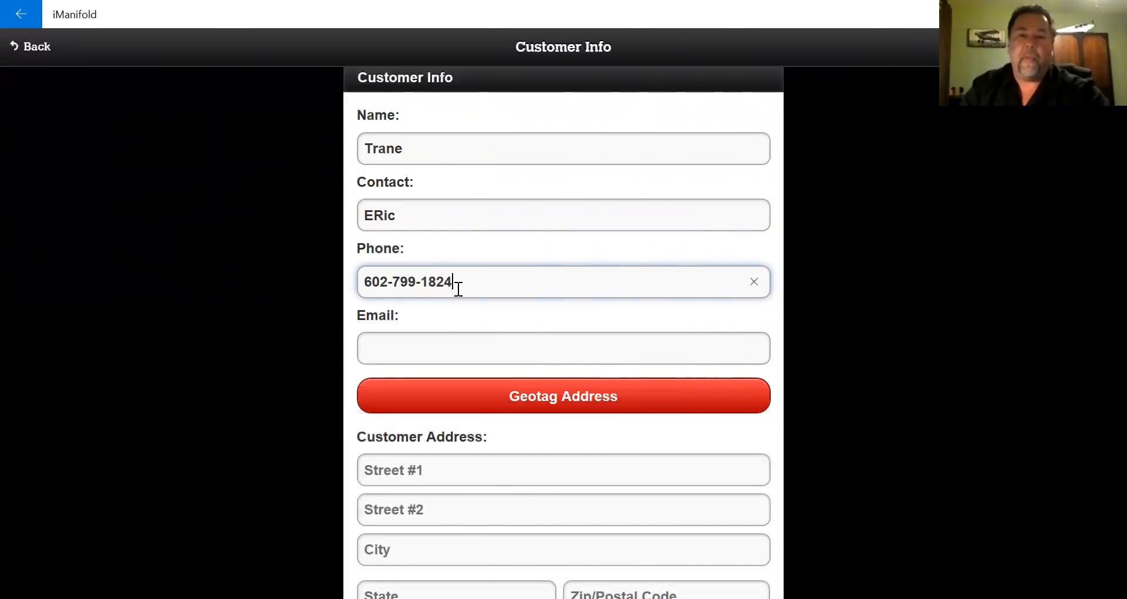
left_click(467, 349)
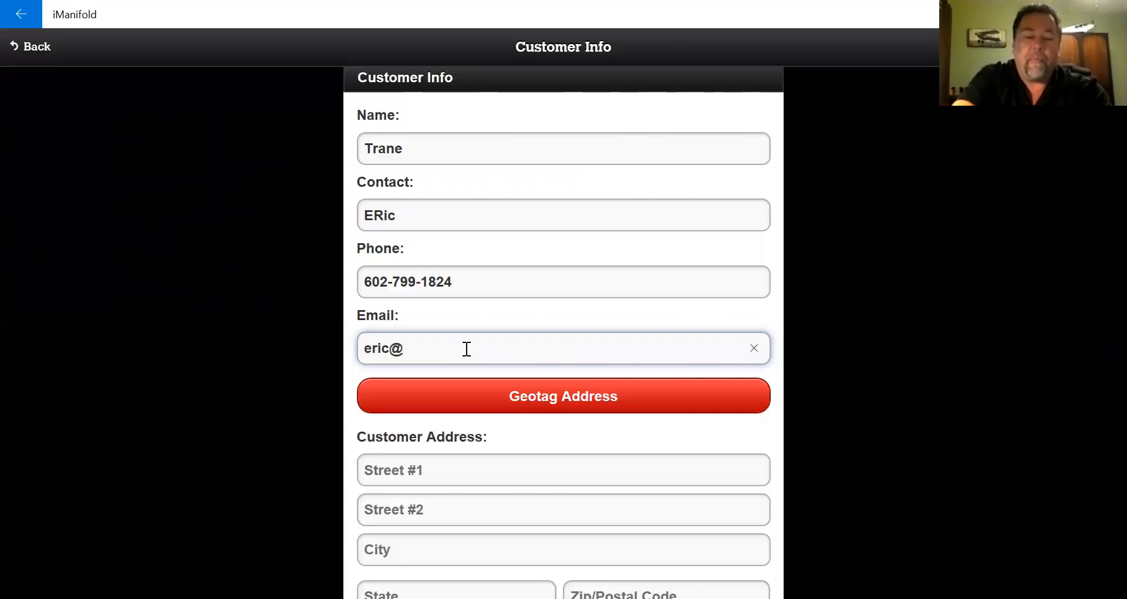
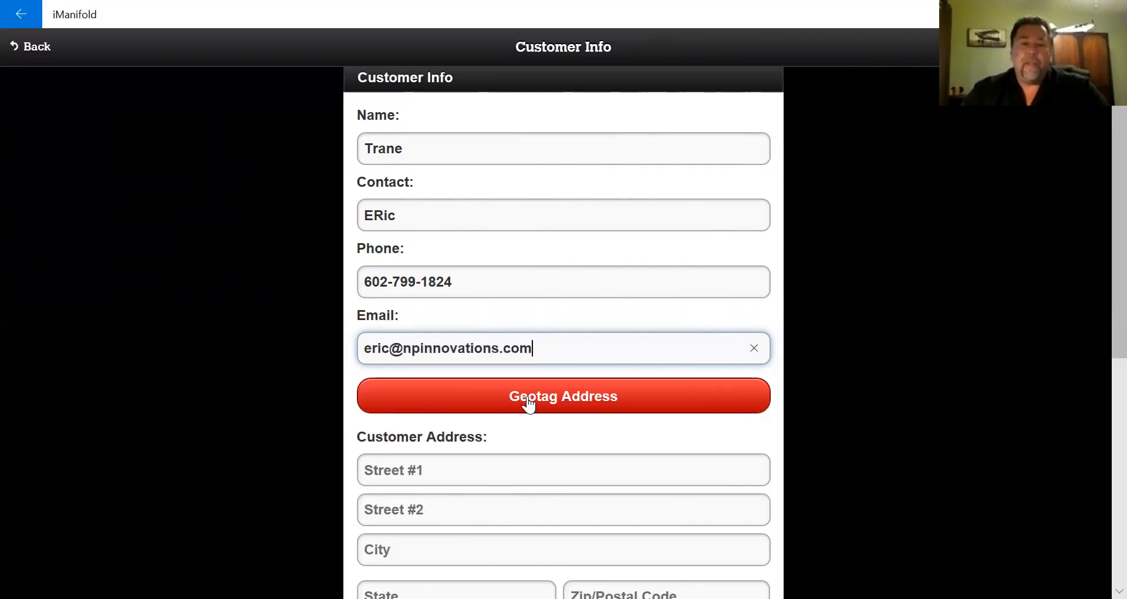
- Pin the customer's house on the map, fill the address from it, and submit Customer Info
left_click(605, 403)
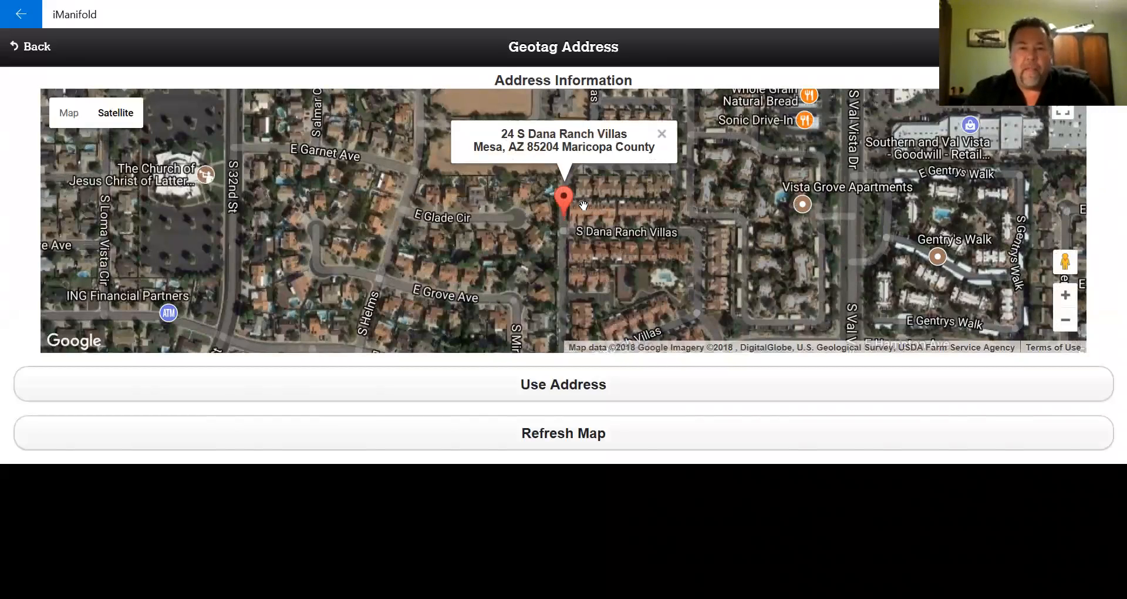
left_click_drag(564, 201, 496, 252)
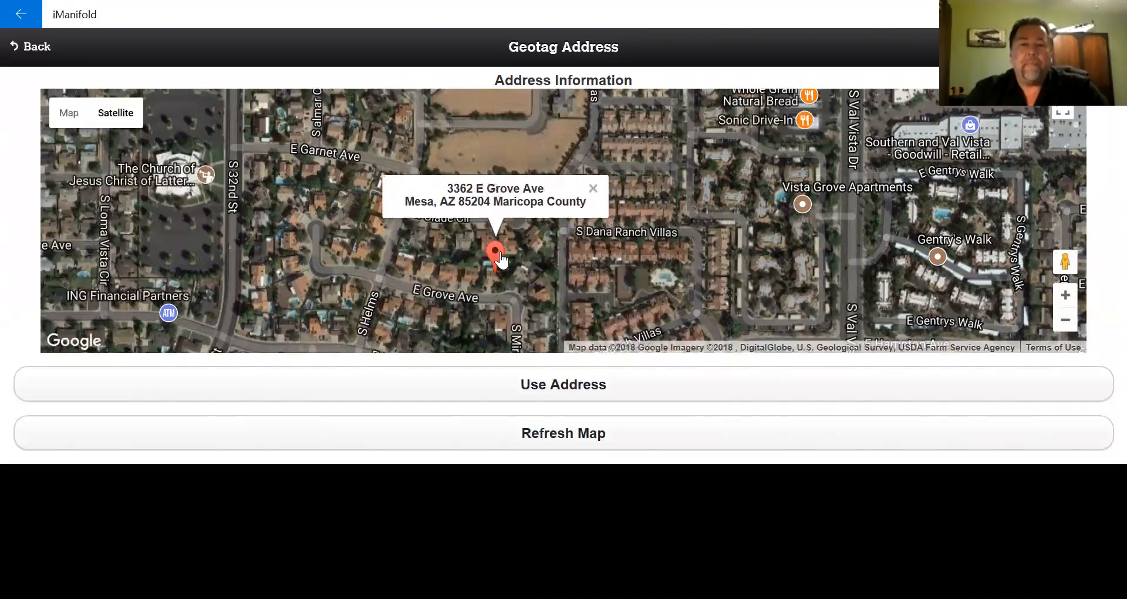
left_click(547, 394)
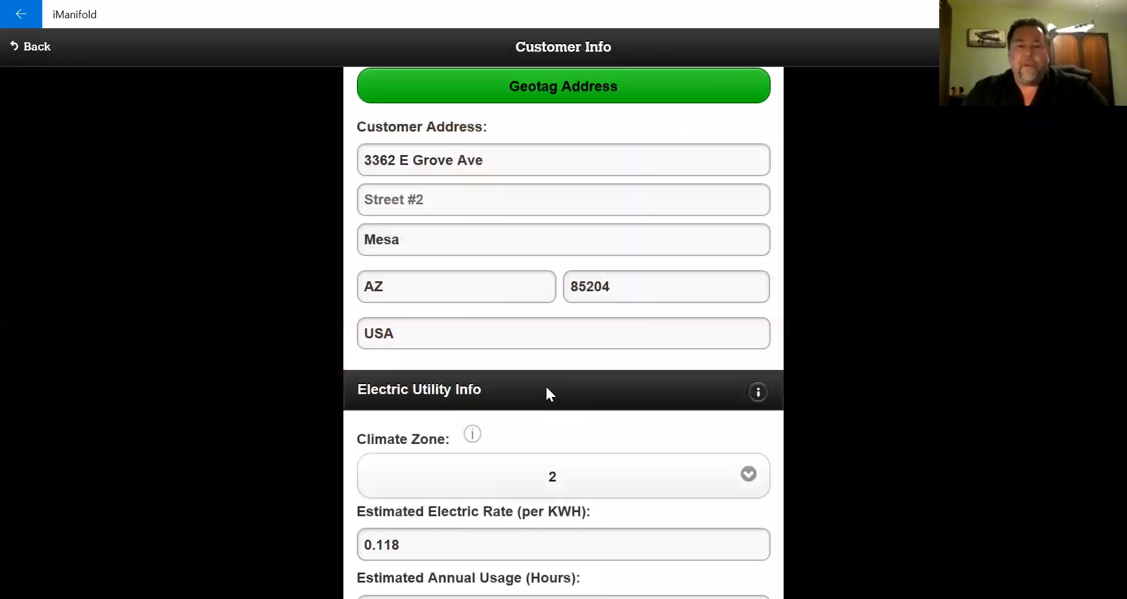
scroll(157, 276, "down", 2)
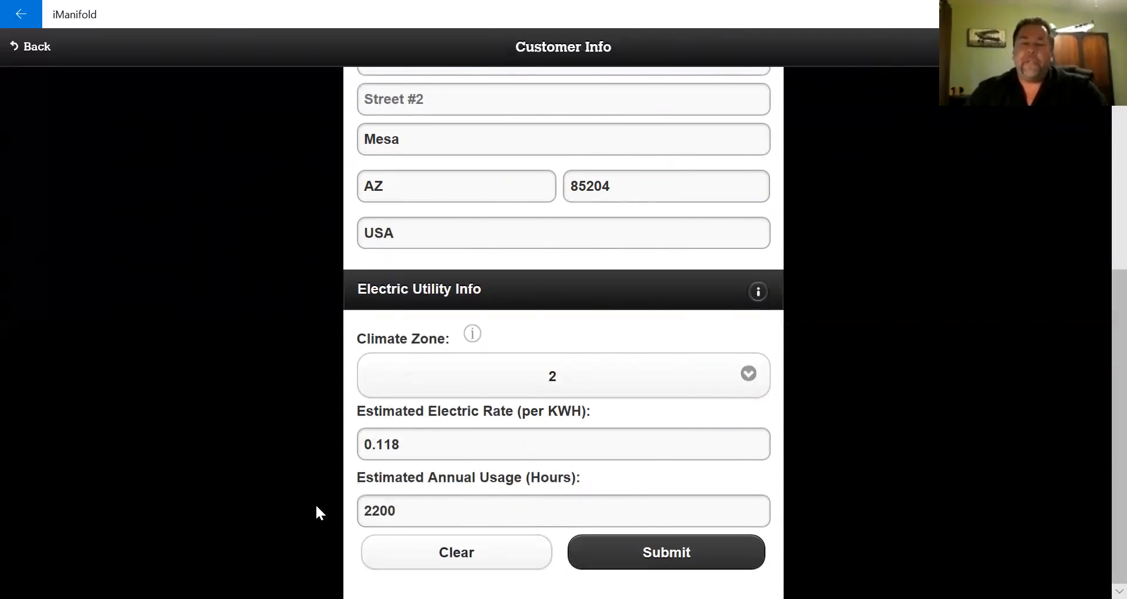
left_click(656, 558)
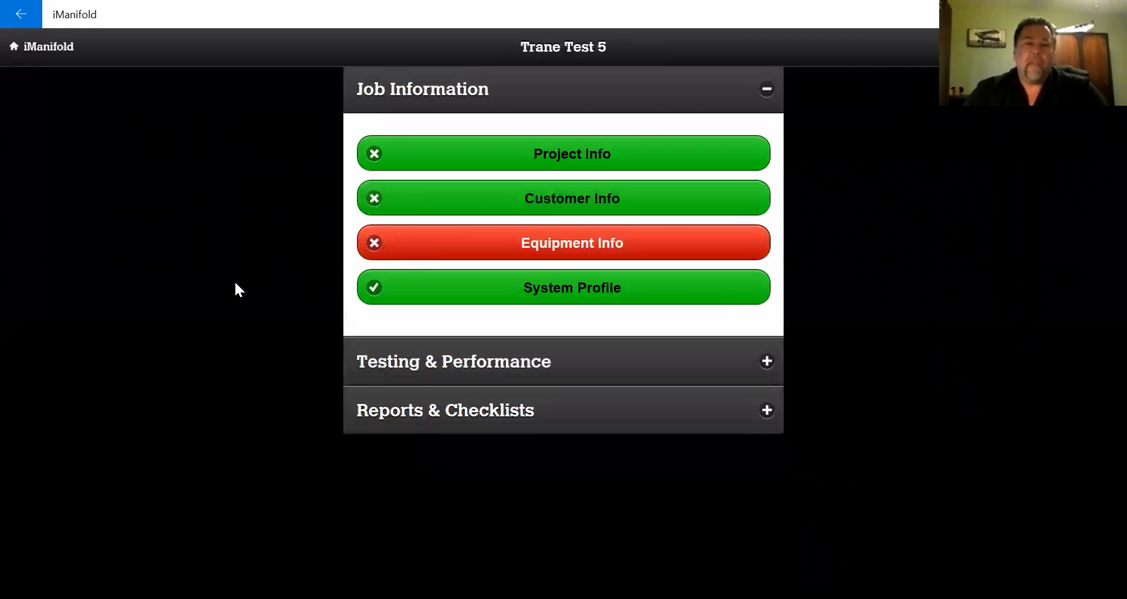
- Name the System equipment 'Family room' in Equipment Info and start Geotag Equipment
left_click(457, 247)
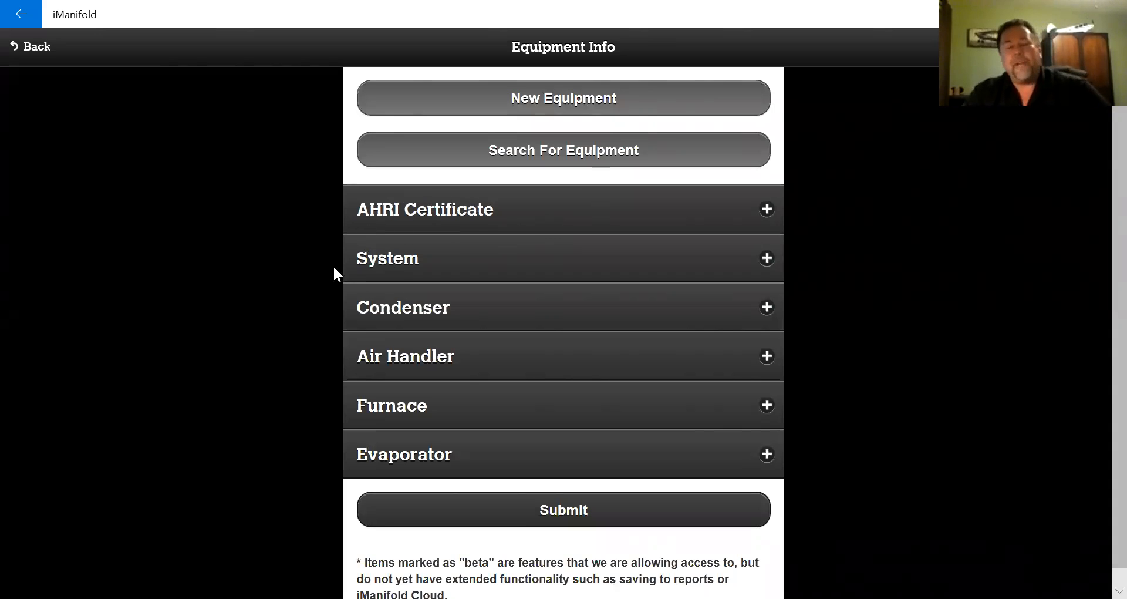
left_click(460, 260)
left_click(464, 327)
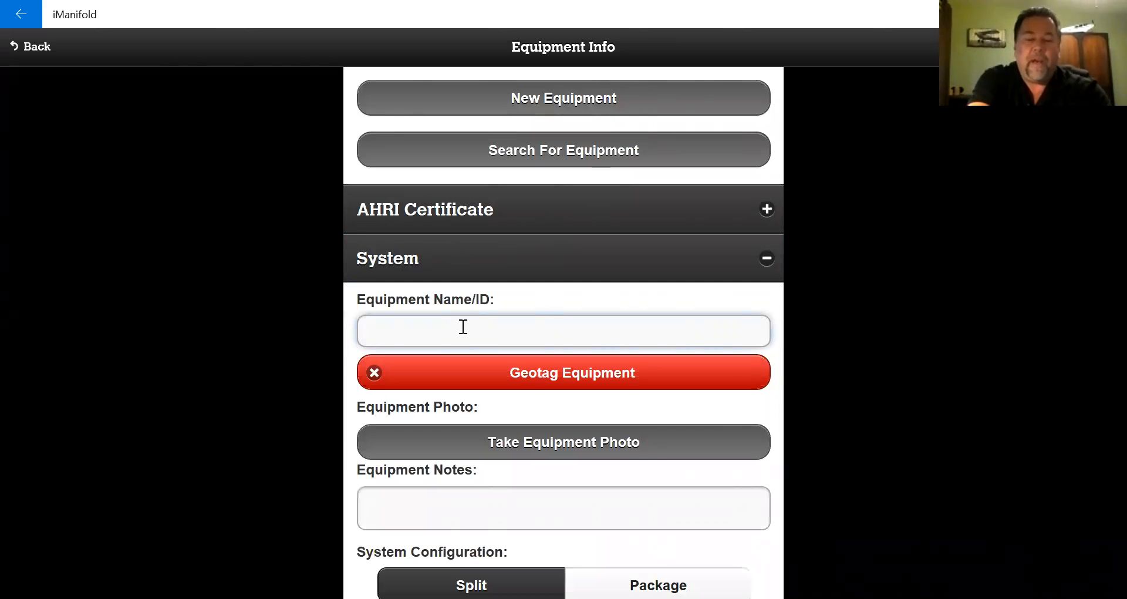
type("Fam")
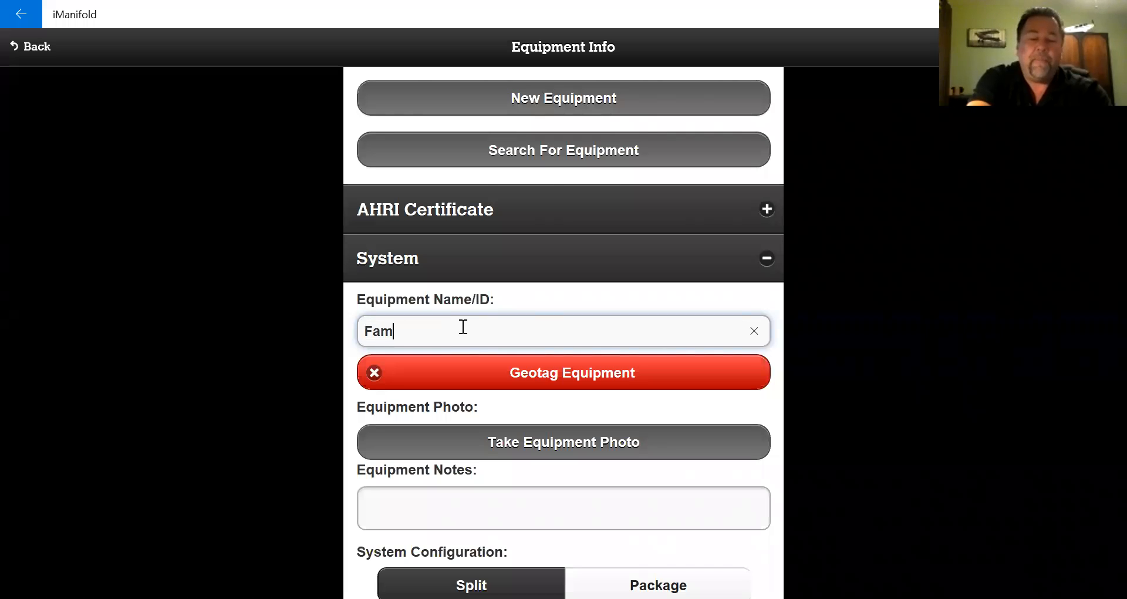
type("ily room")
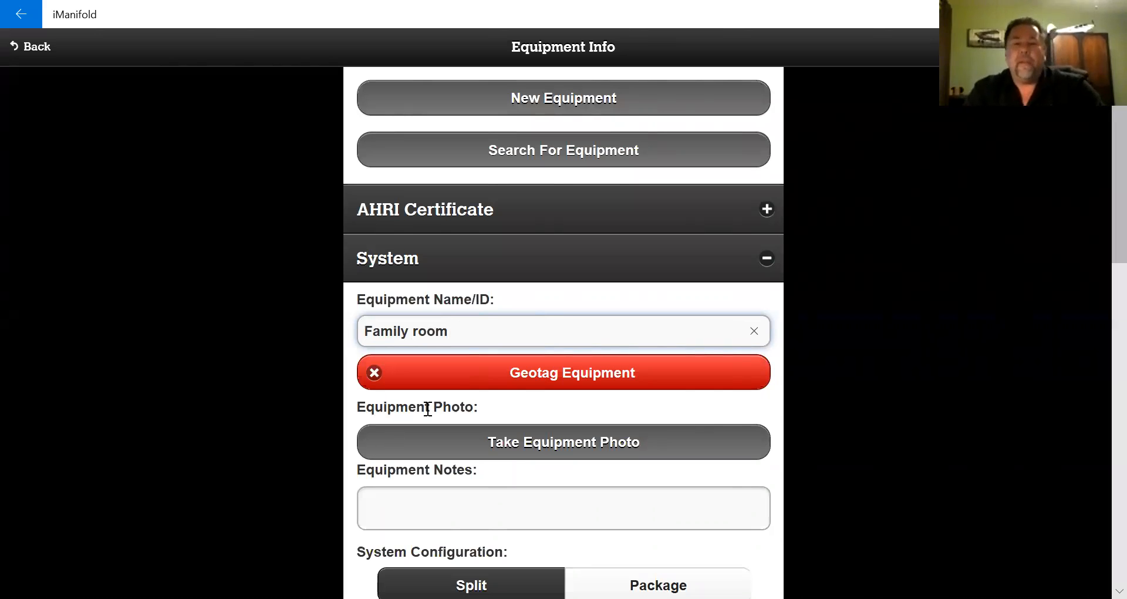
left_click(455, 383)
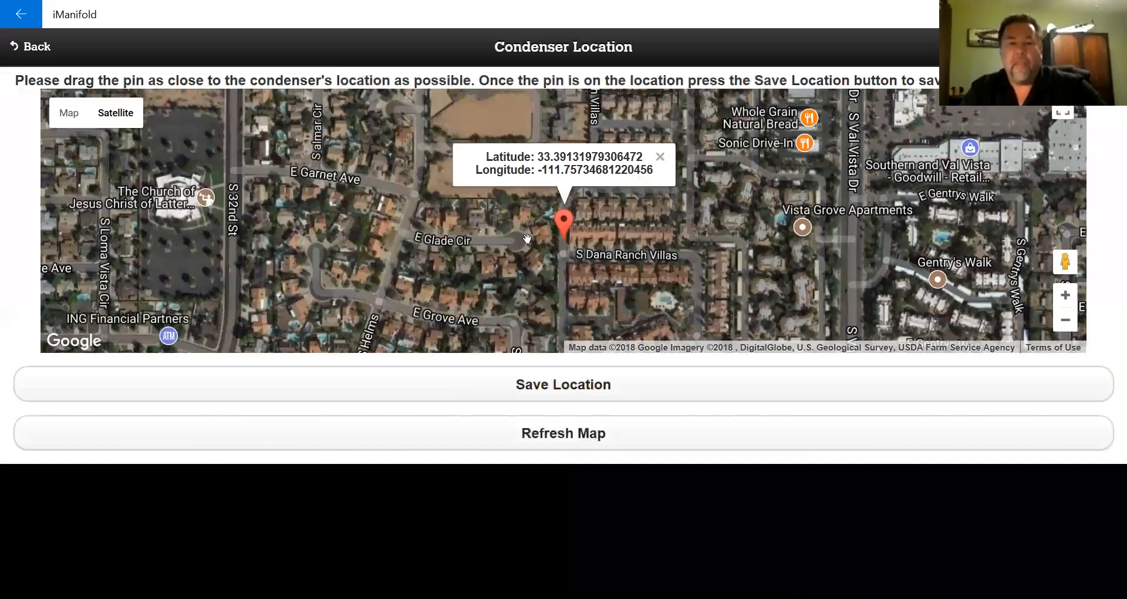
- Drag the pin onto the condenser's spot at the house and save the location
left_click_drag(562, 222, 494, 267)
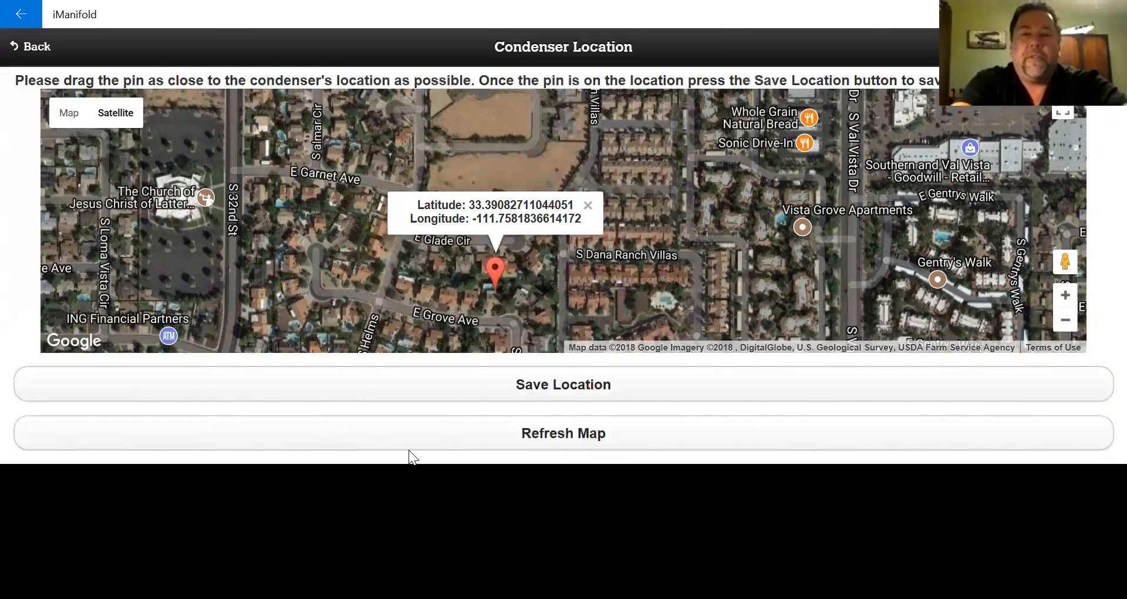
scroll(506, 260, "up", 2)
scroll(517, 264, "up", 2)
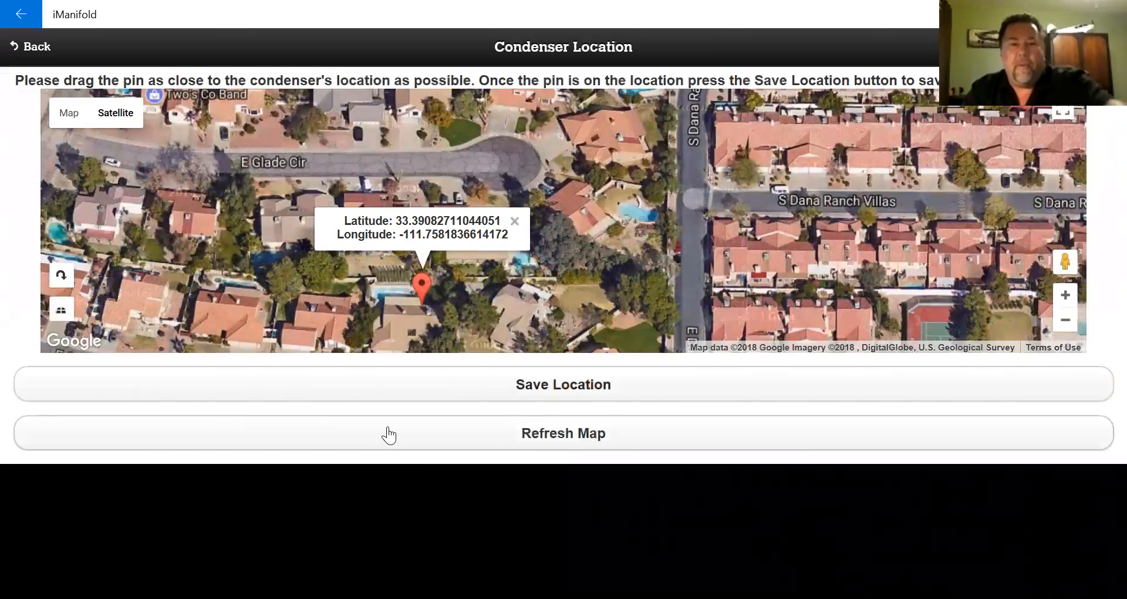
left_click_drag(418, 331, 399, 226)
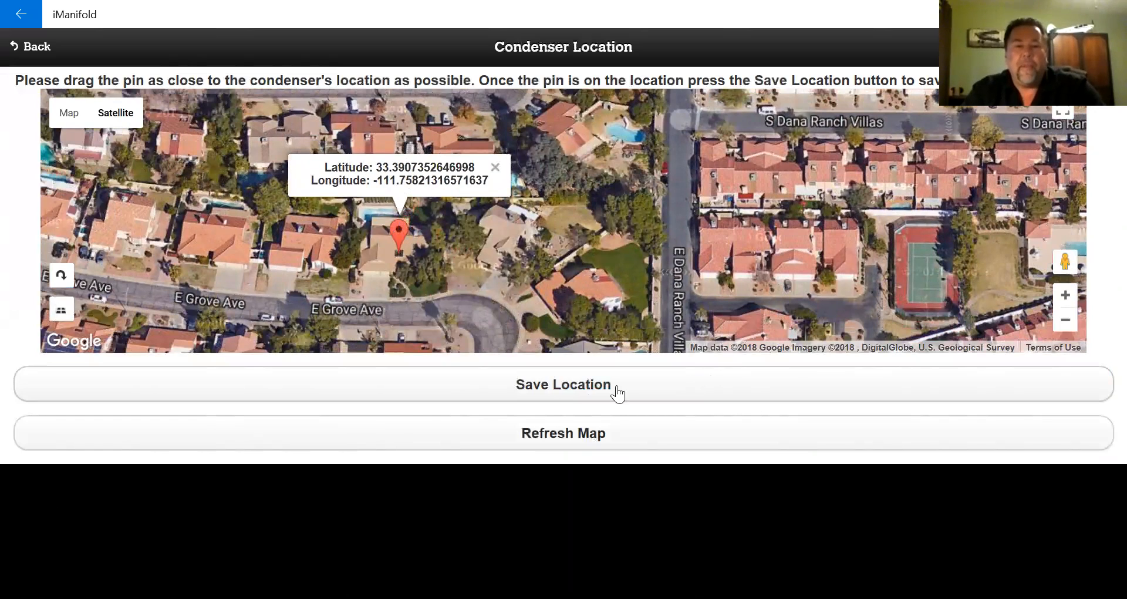
left_click(570, 391)
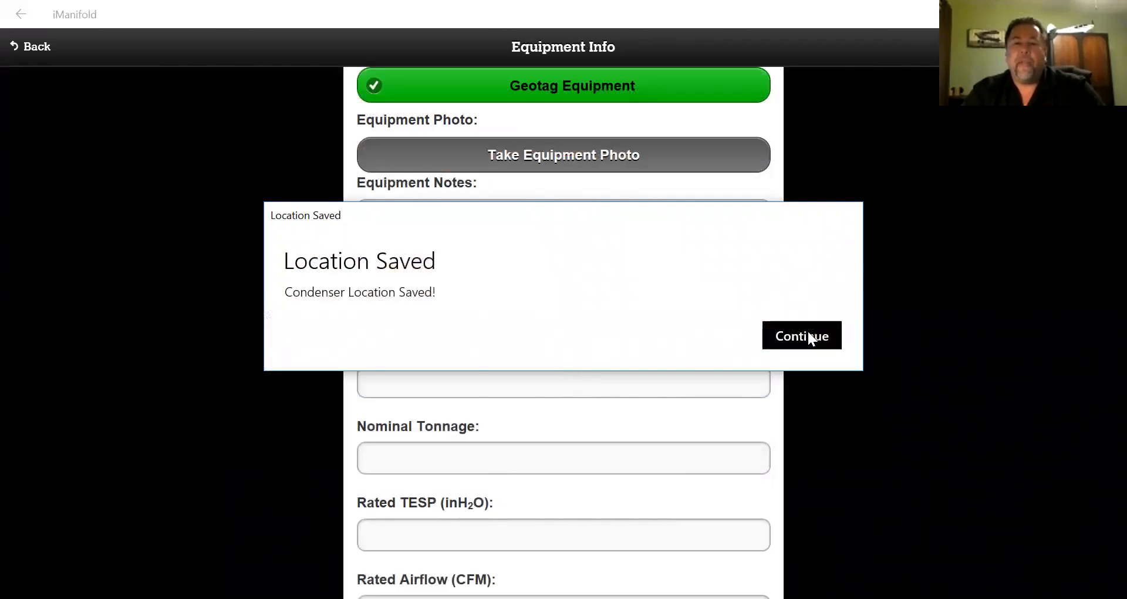
- Dismiss the Location Saved dialog and leave System Configuration on Split after trying Package
left_click(808, 331)
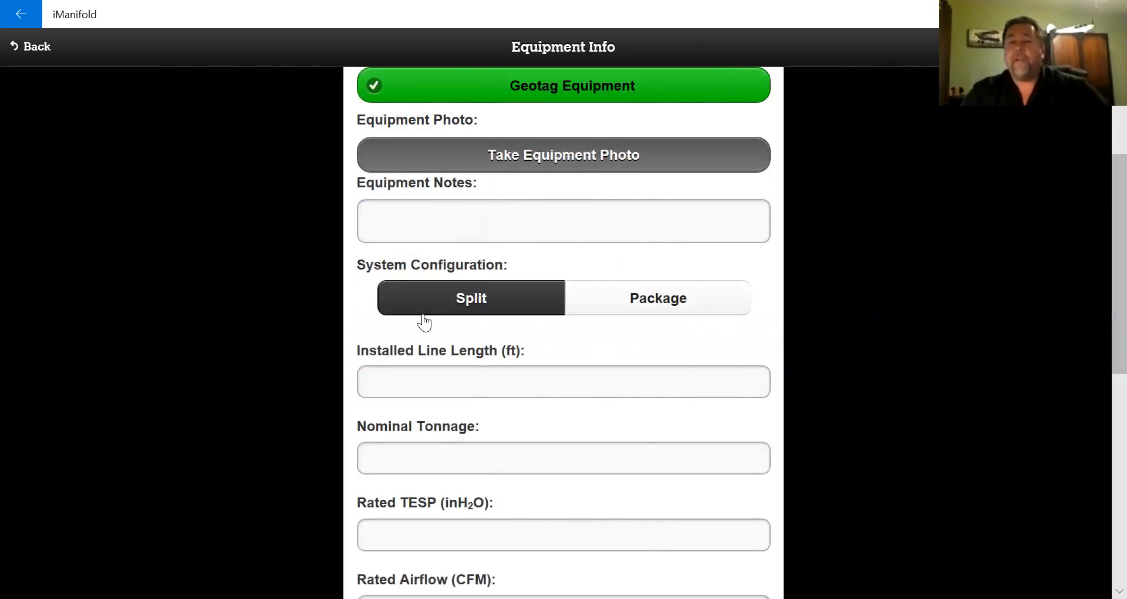
left_click(511, 303)
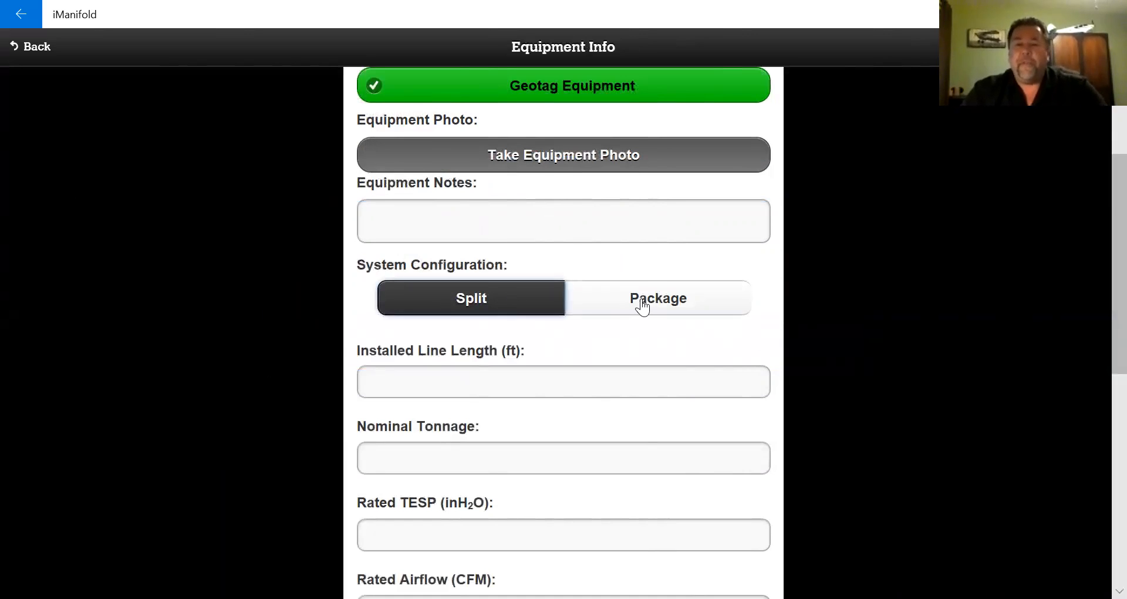
left_click(643, 308)
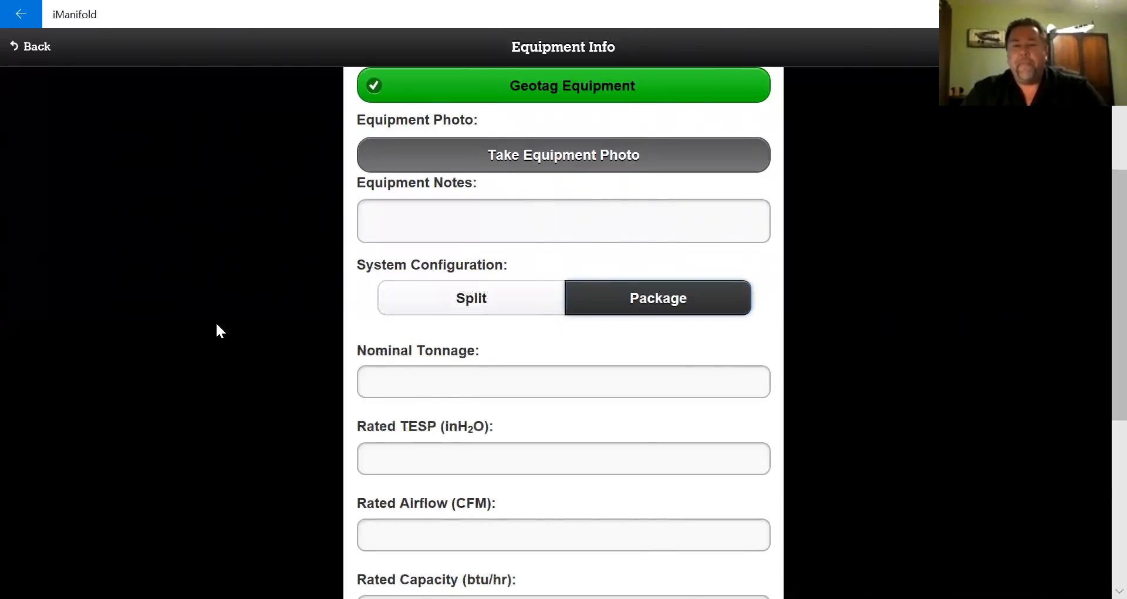
scroll(216, 324, "down", 3)
scroll(216, 336, "up", 2)
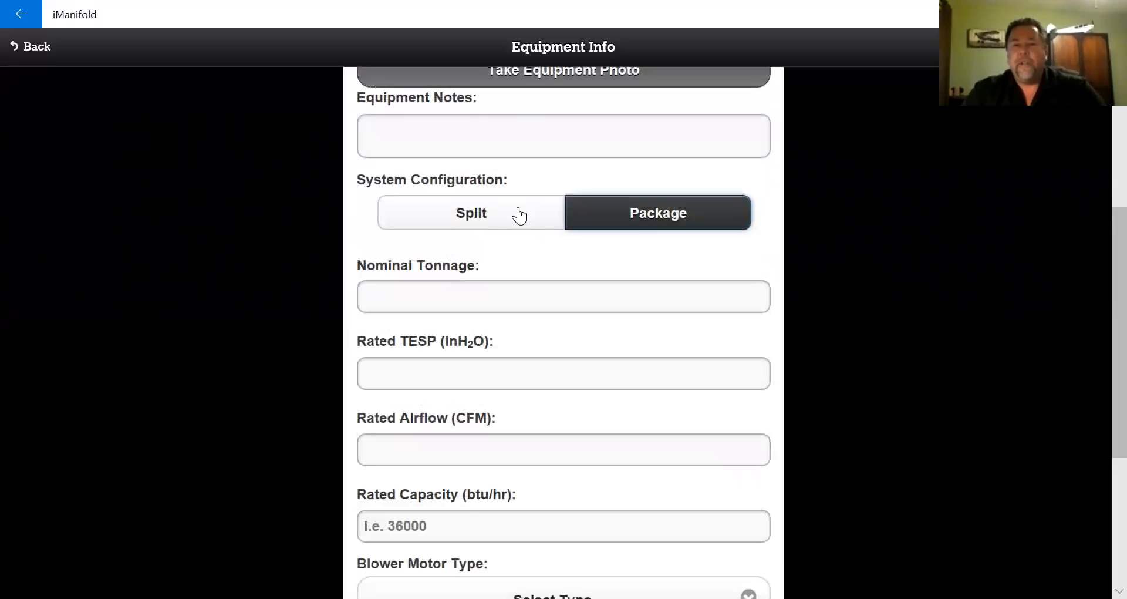
left_click(493, 224)
scroll(259, 264, "down", 4)
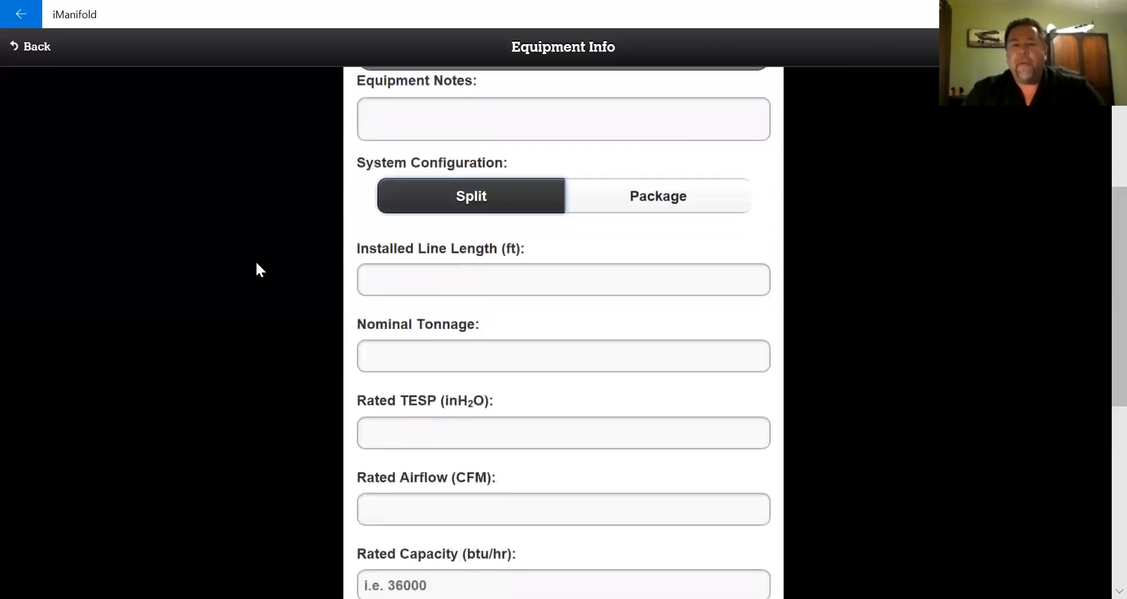
scroll(267, 264, "up", 4)
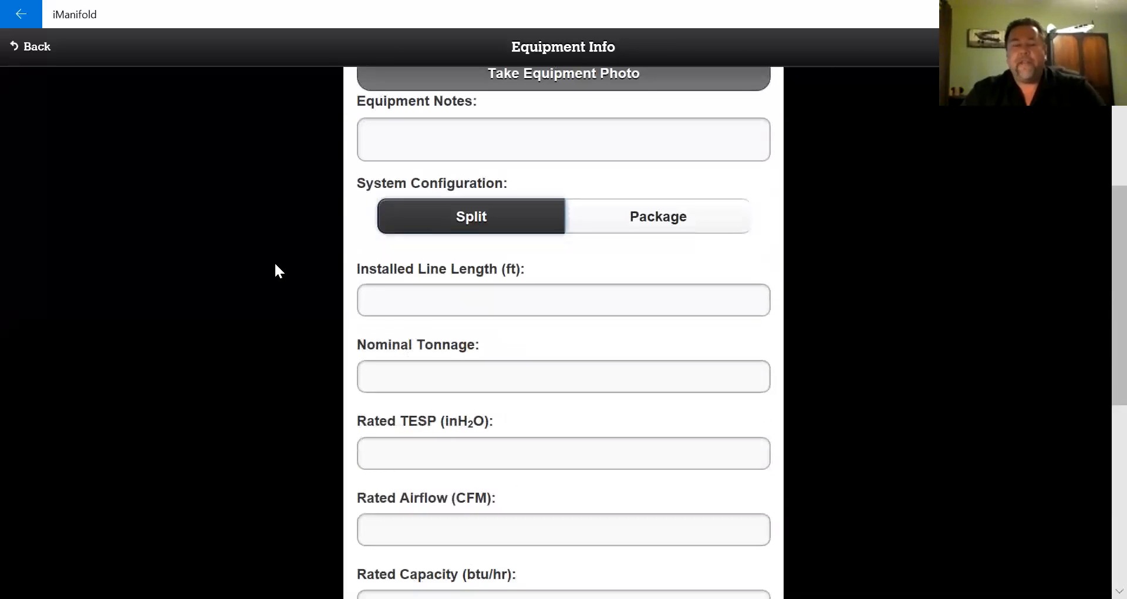
- Enter installed line length 15 ft, nominal tonnage 5 and rated TESP 0.8
left_click(479, 303)
type("15")
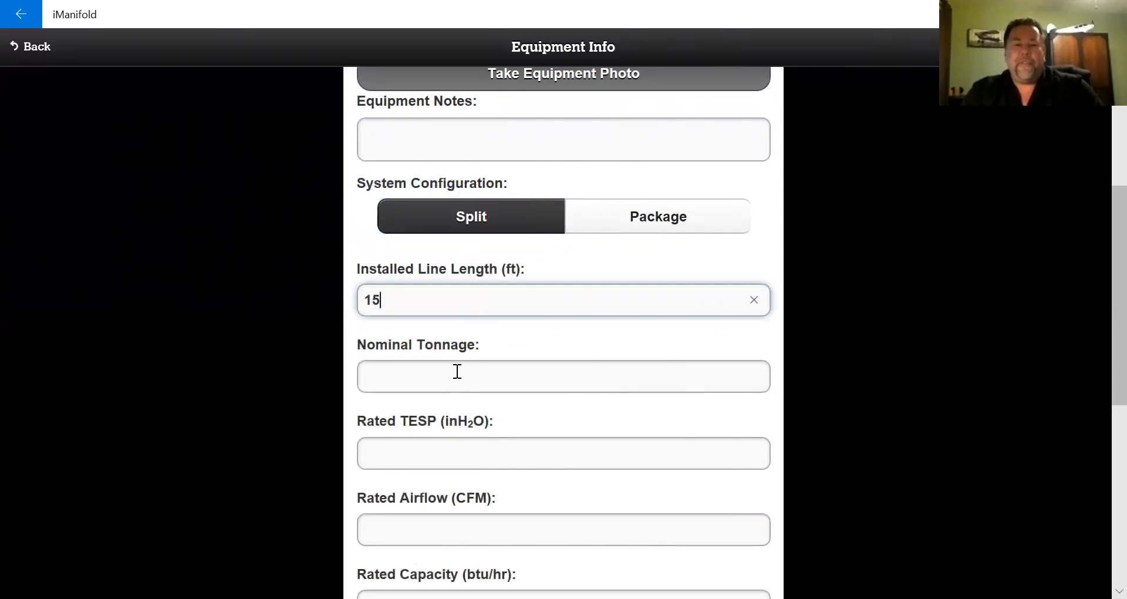
left_click(458, 371)
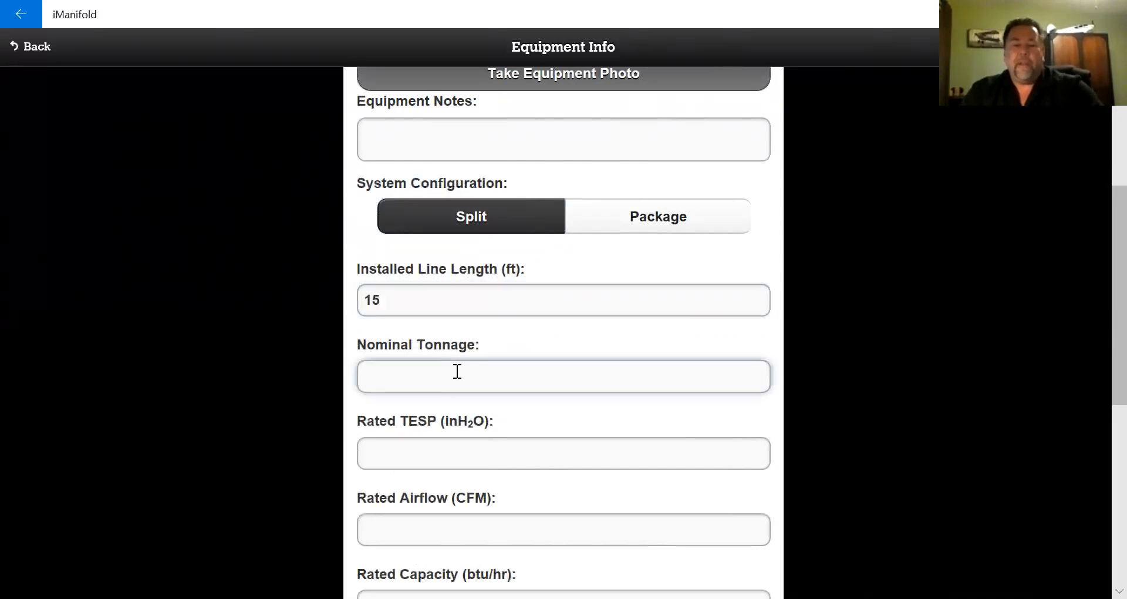
type("5")
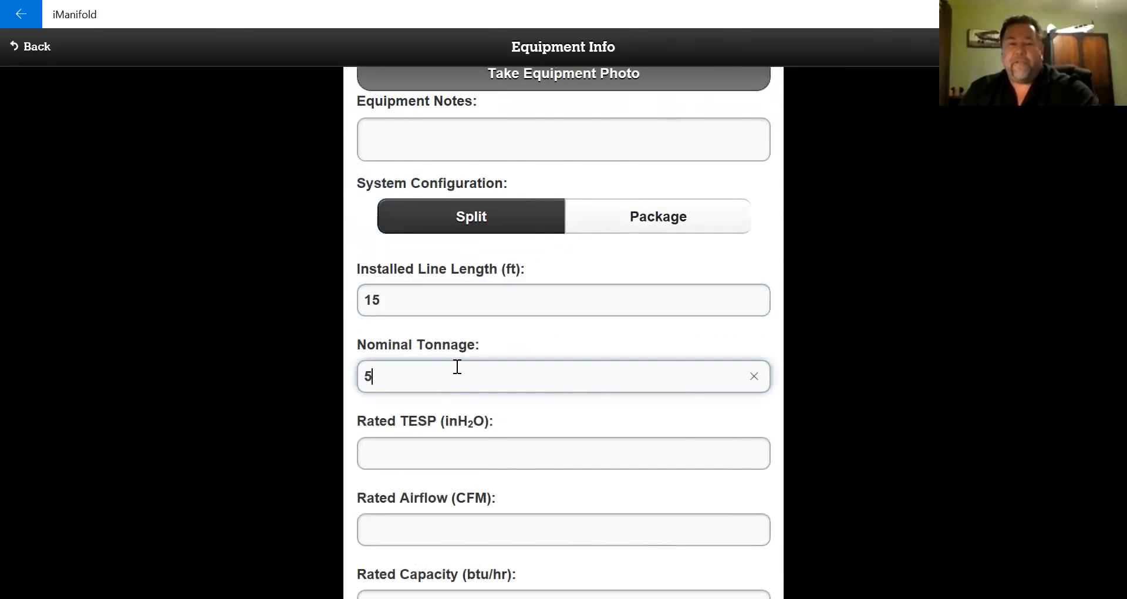
left_click(444, 455)
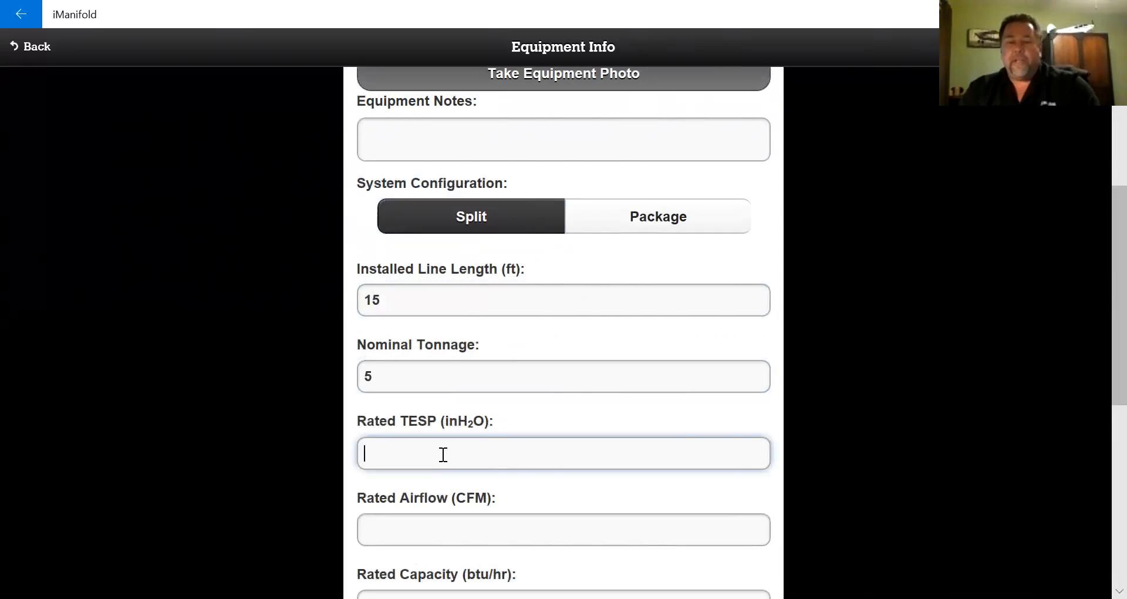
type(".8")
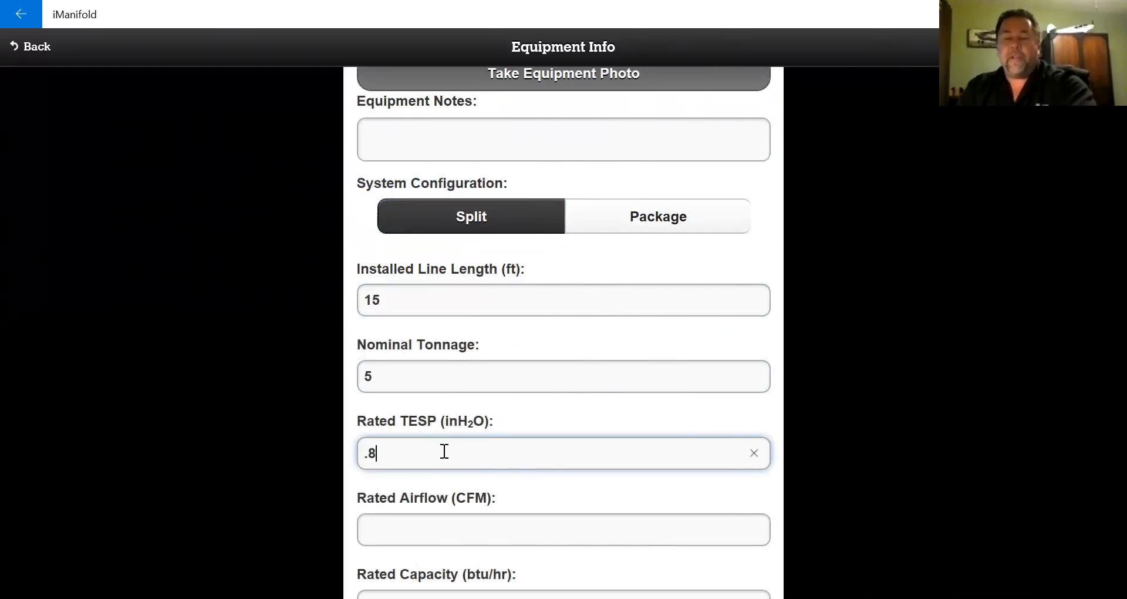
- Enter rated airflow 2250 CFM and rated capacity 59800 btu/hr
scroll(144, 361, "down", 3)
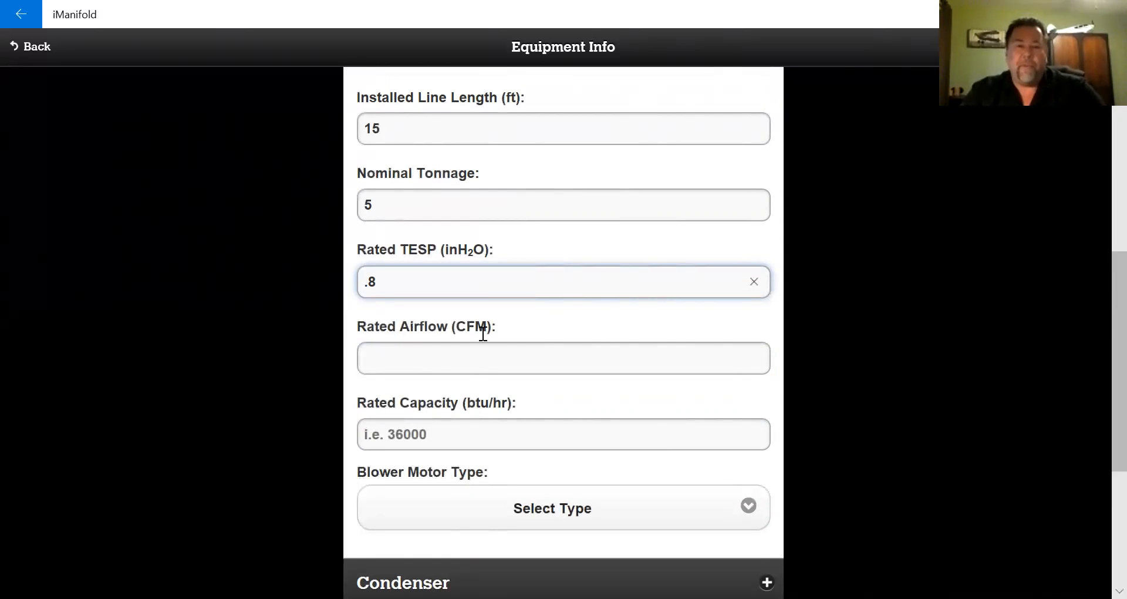
left_click(516, 354)
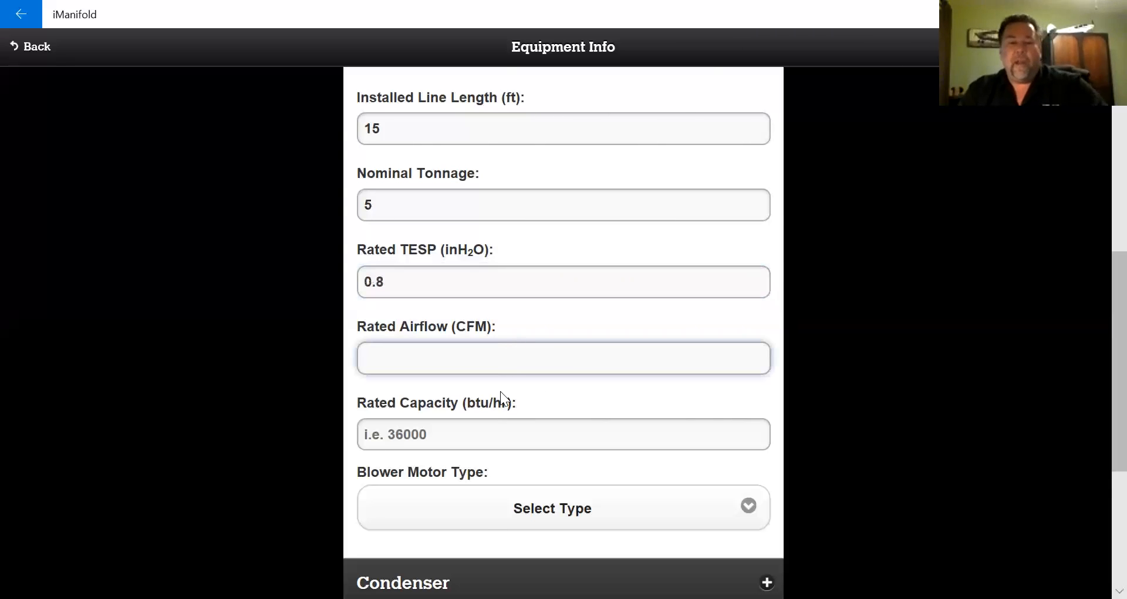
type("2250")
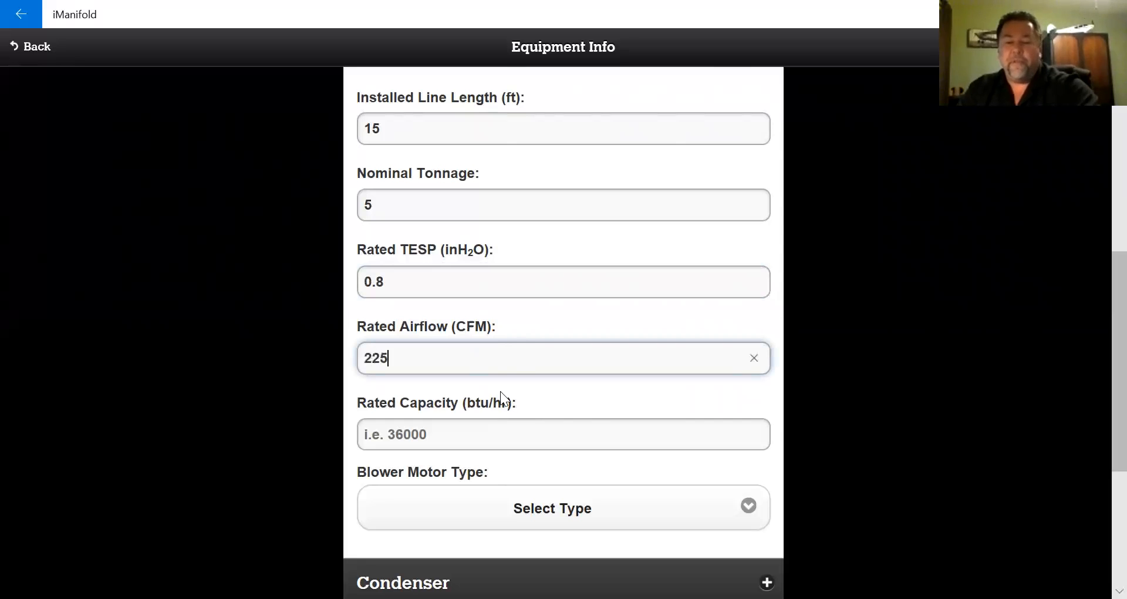
left_click(465, 428)
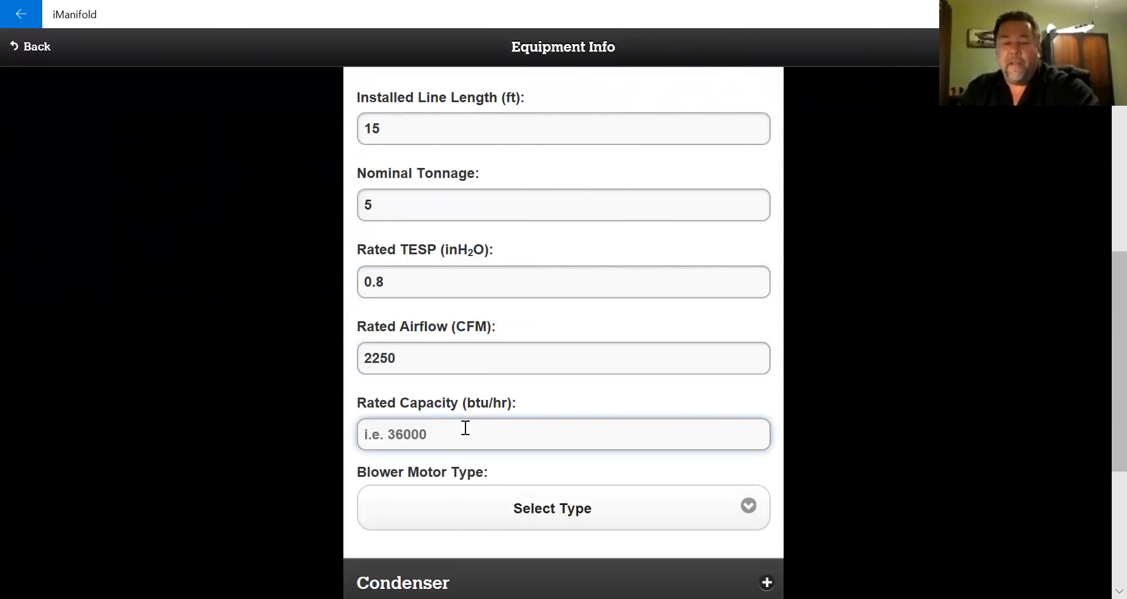
type("59800")
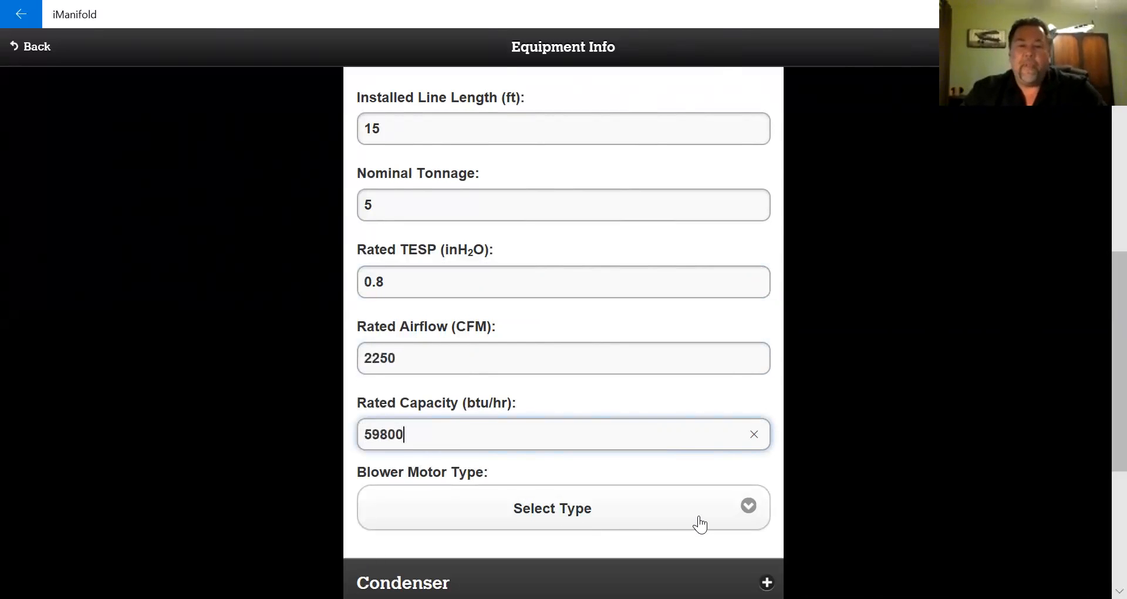
left_click(750, 509)
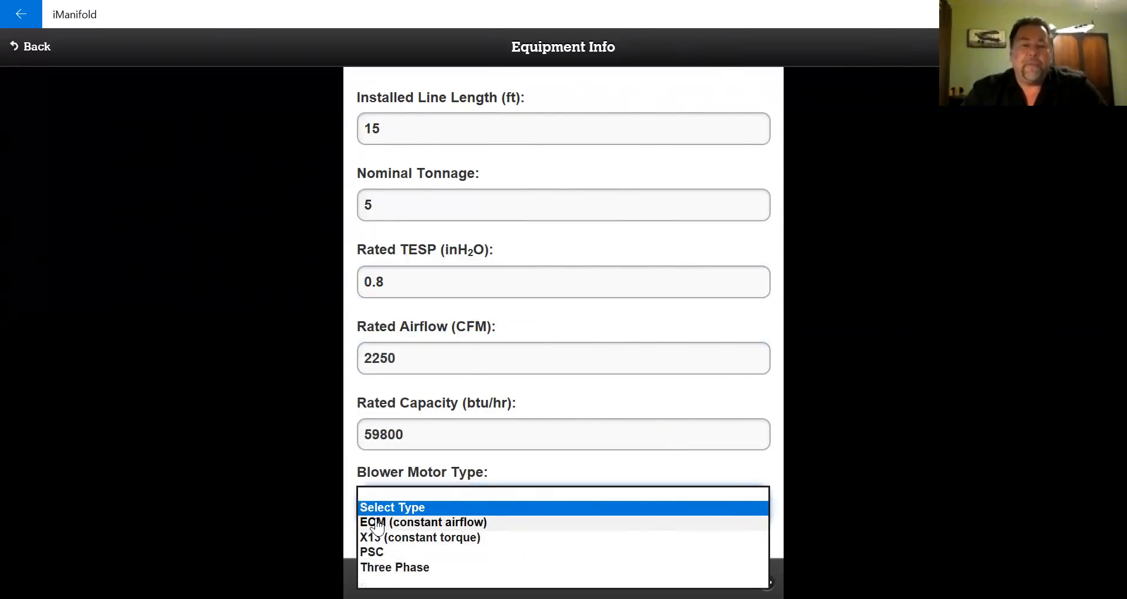
- Set blower motor type to ECM (constant airflow) and the condenser to 1 circuit, Single Phase
left_click(376, 527)
scroll(185, 369, "down", 4)
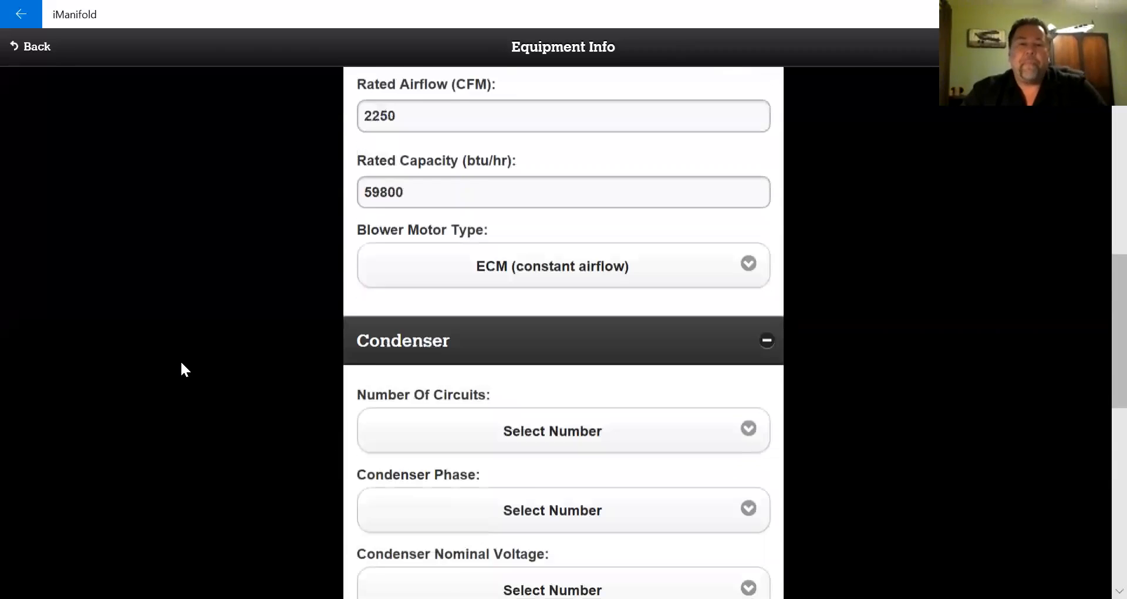
scroll(181, 363, "down", 3)
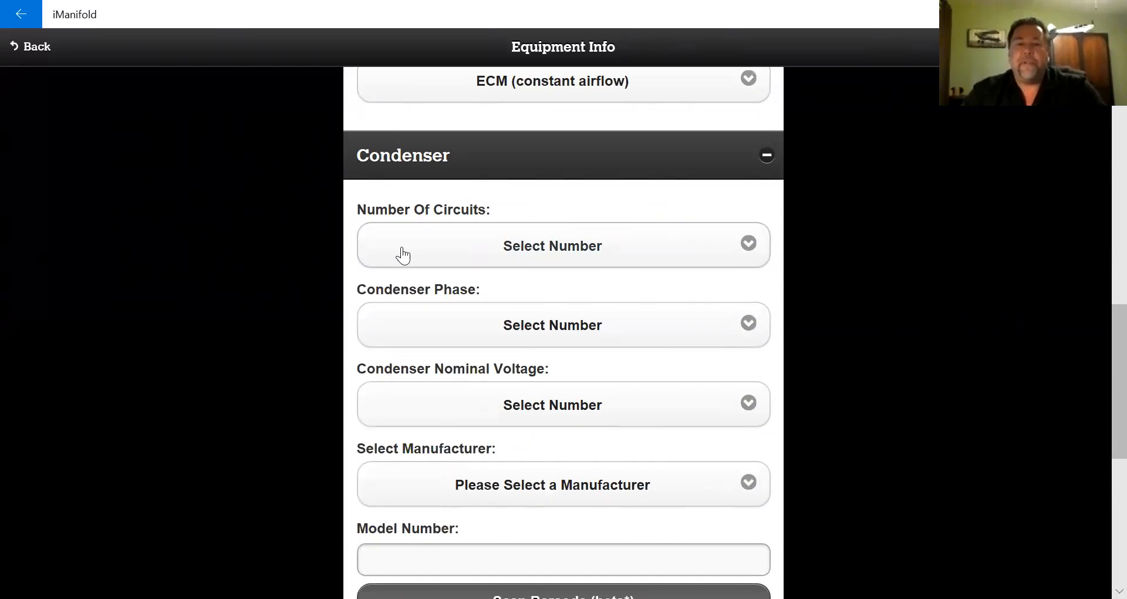
left_click(616, 254)
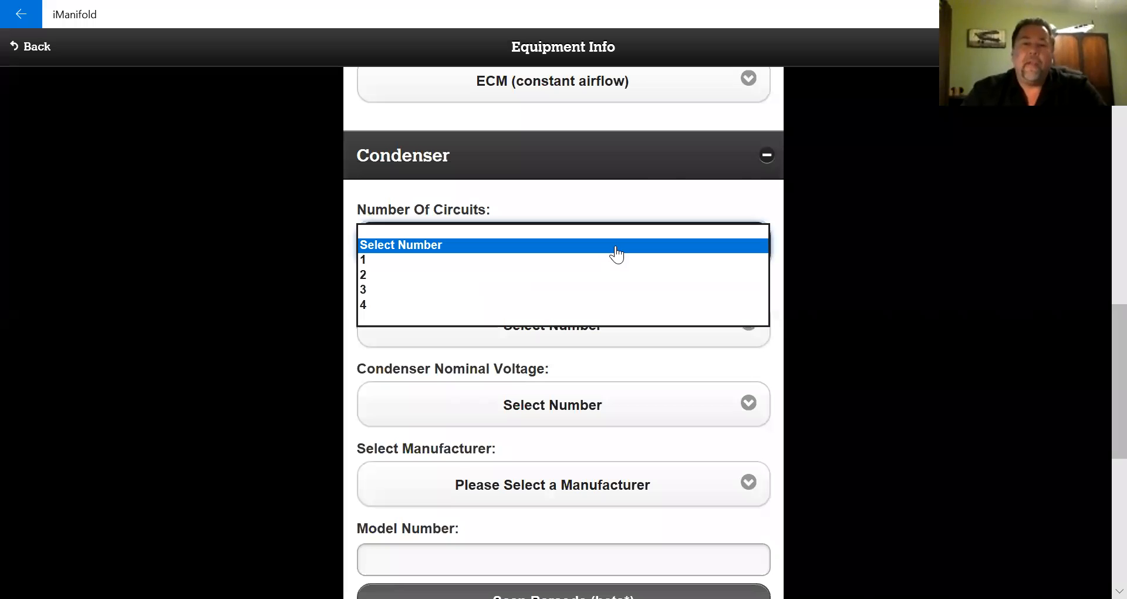
left_click(364, 260)
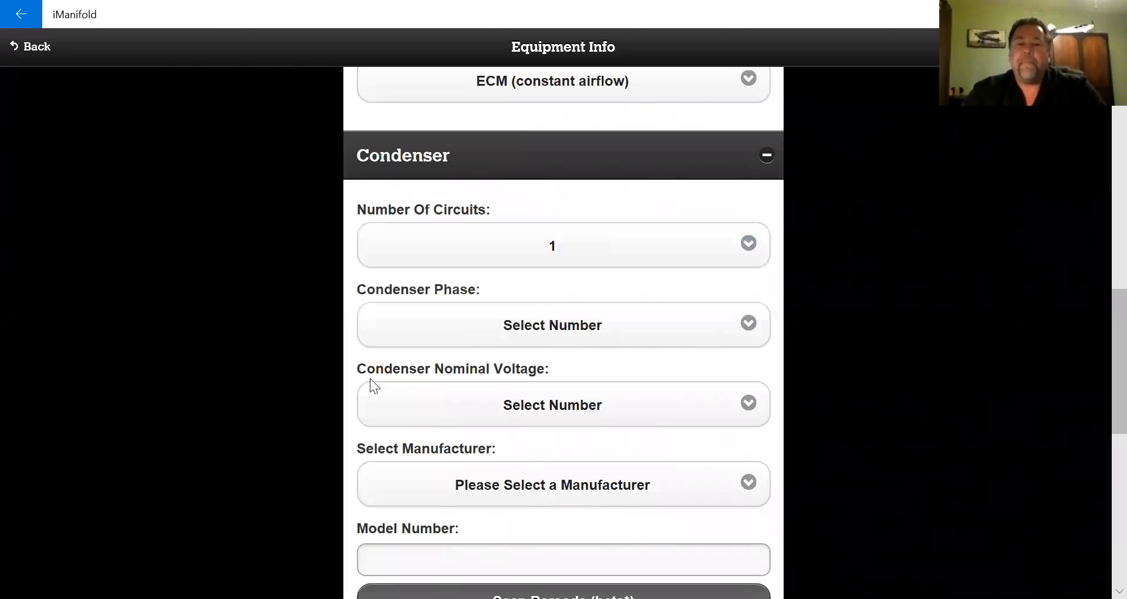
left_click(464, 325)
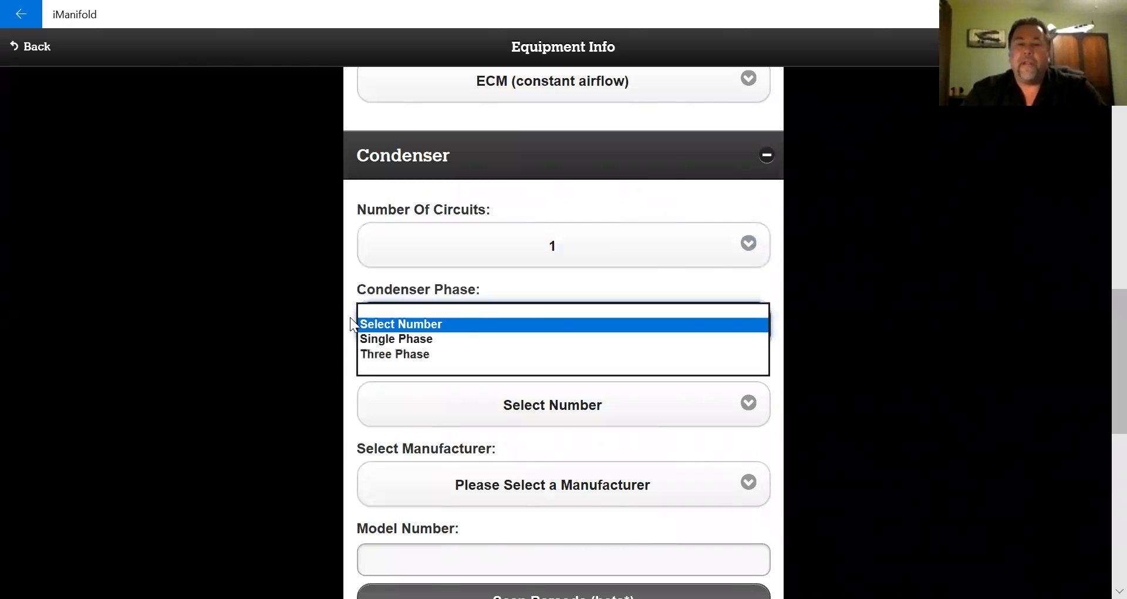
left_click(377, 337)
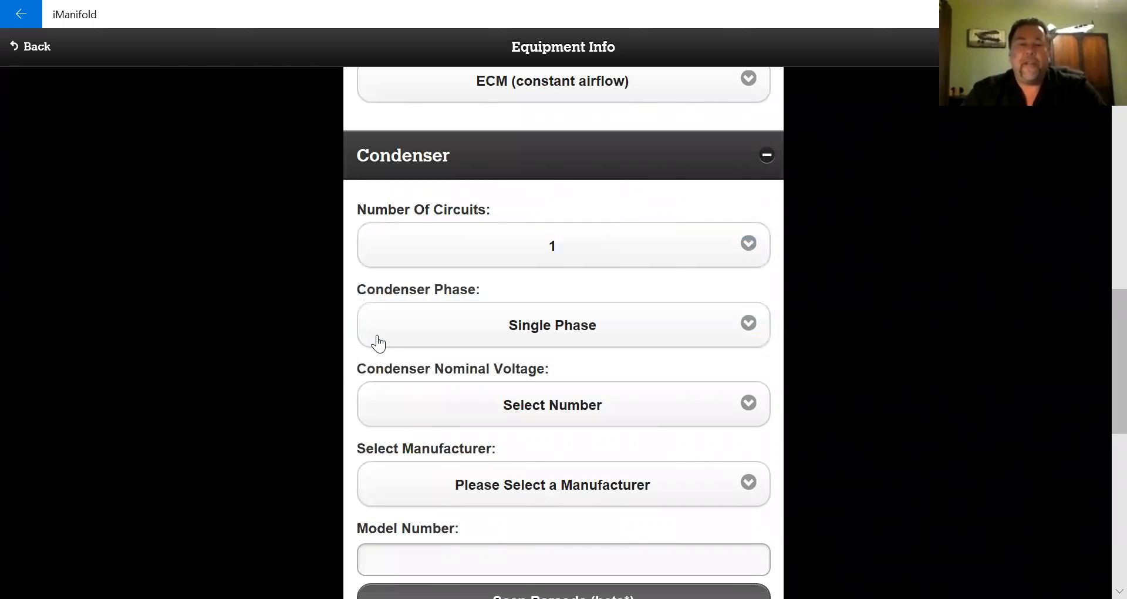
- Set condenser nominal voltage to 240 and manufacturer to TRANE
left_click(563, 406)
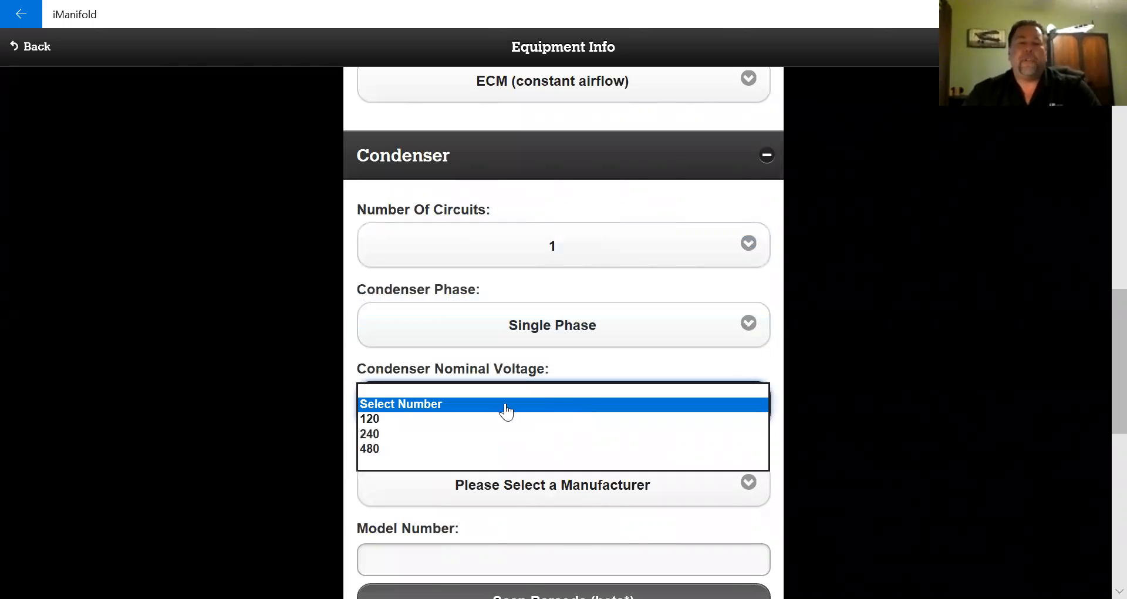
left_click(372, 436)
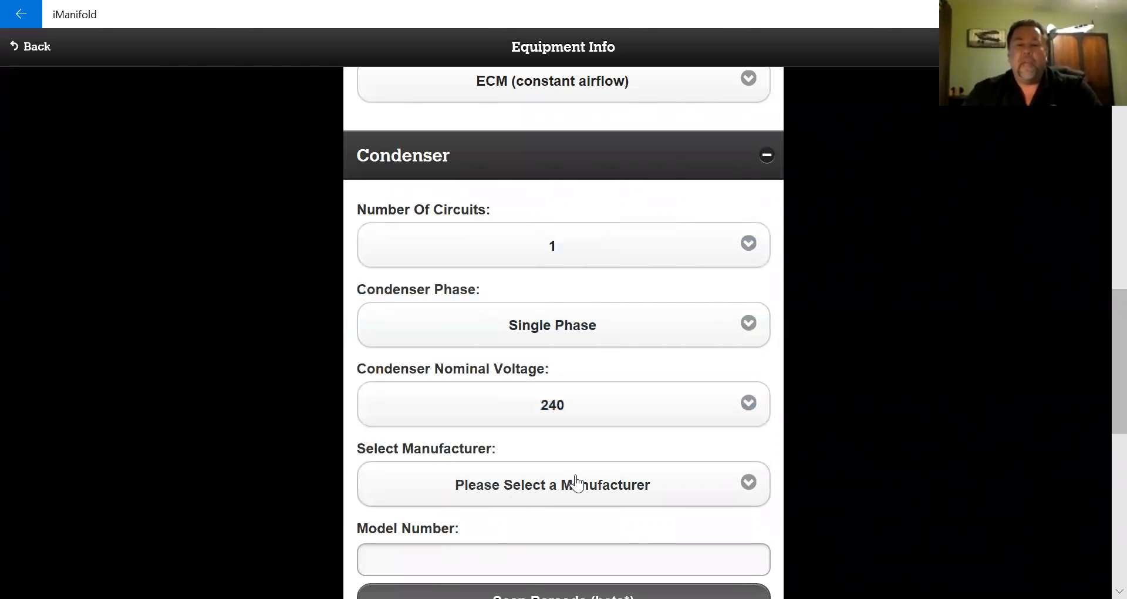
left_click(596, 486)
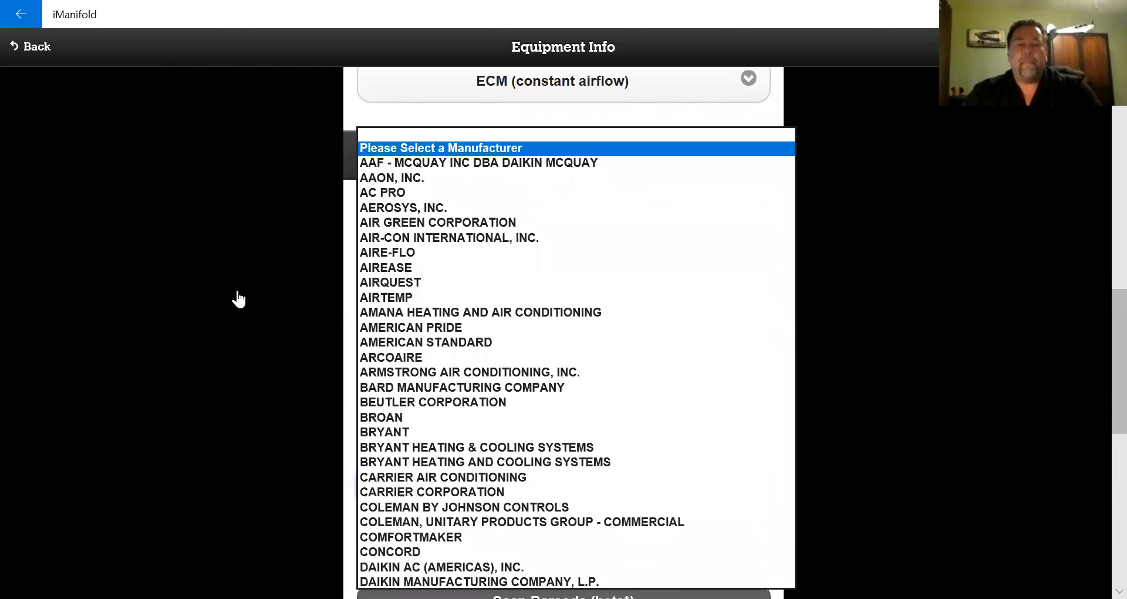
scroll(464, 298, "down", 4)
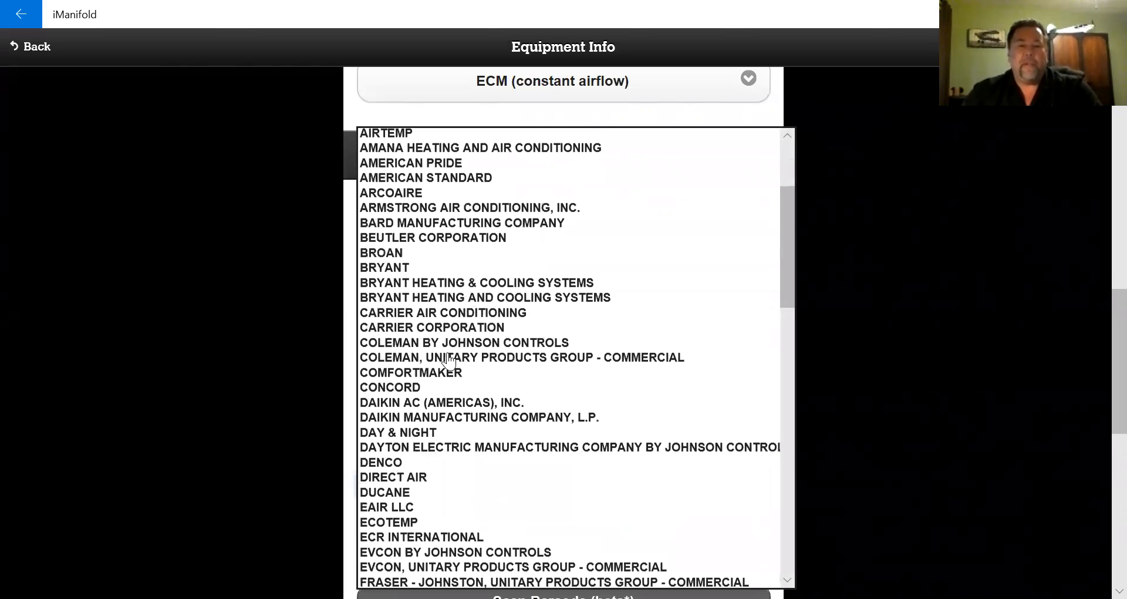
scroll(375, 465, "down", 3)
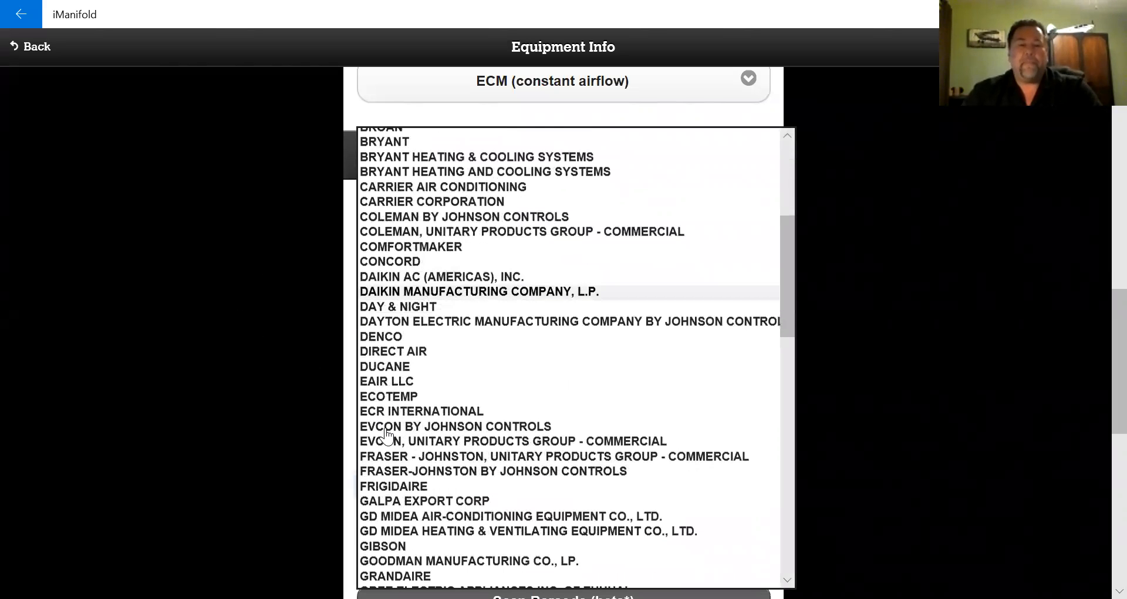
scroll(386, 435, "down", 4)
scroll(259, 343, "down", 5)
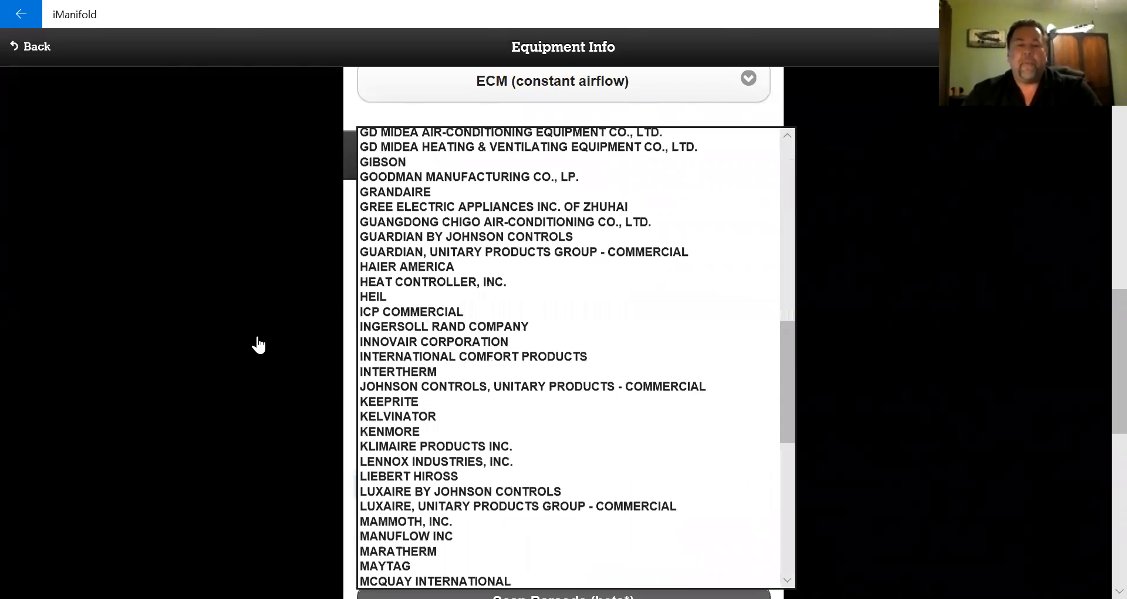
left_click(261, 346)
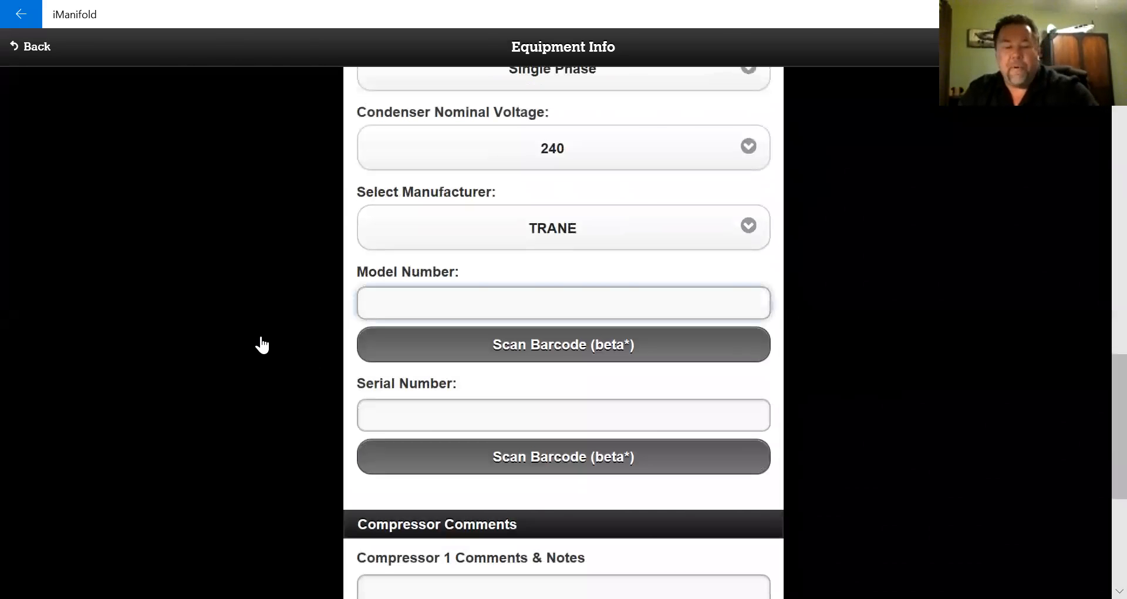
- Enter condenser model number X234 and serial number 222
type("x234")
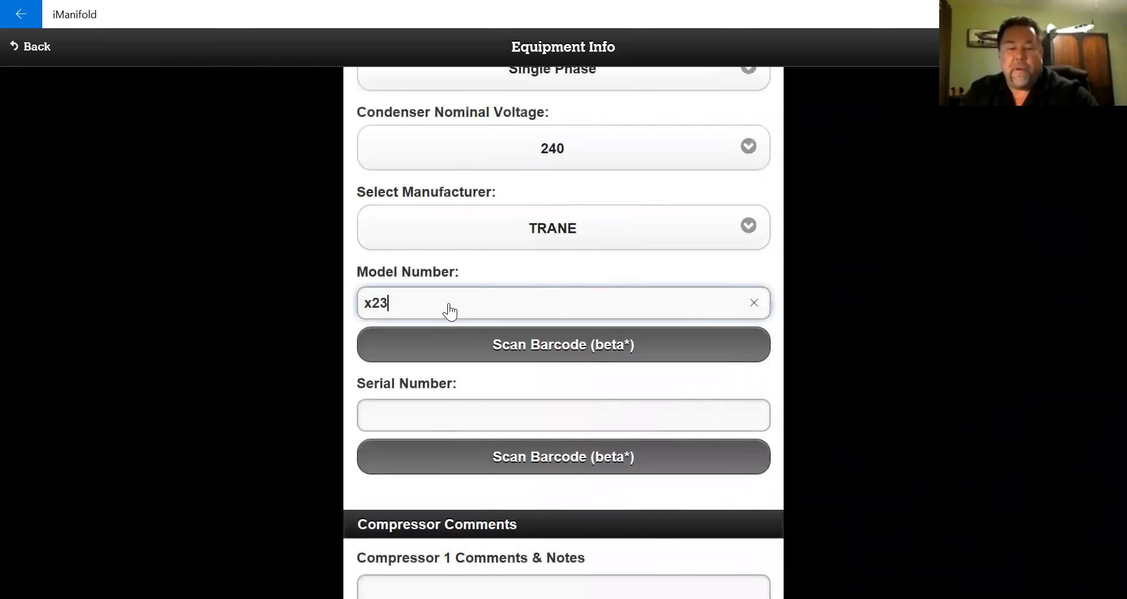
left_click(433, 414)
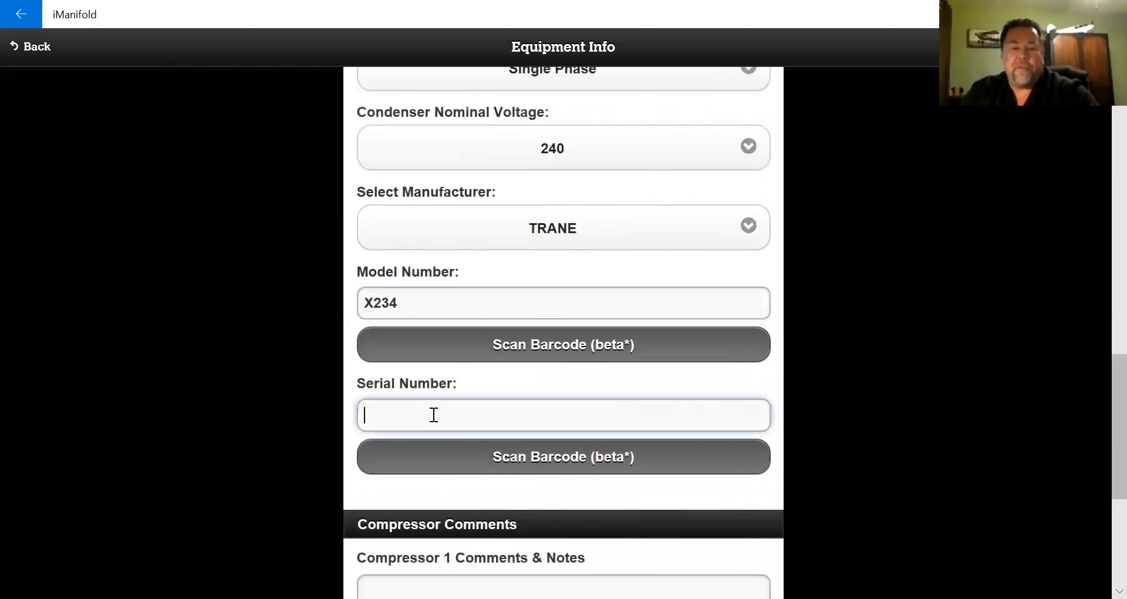
type("222")
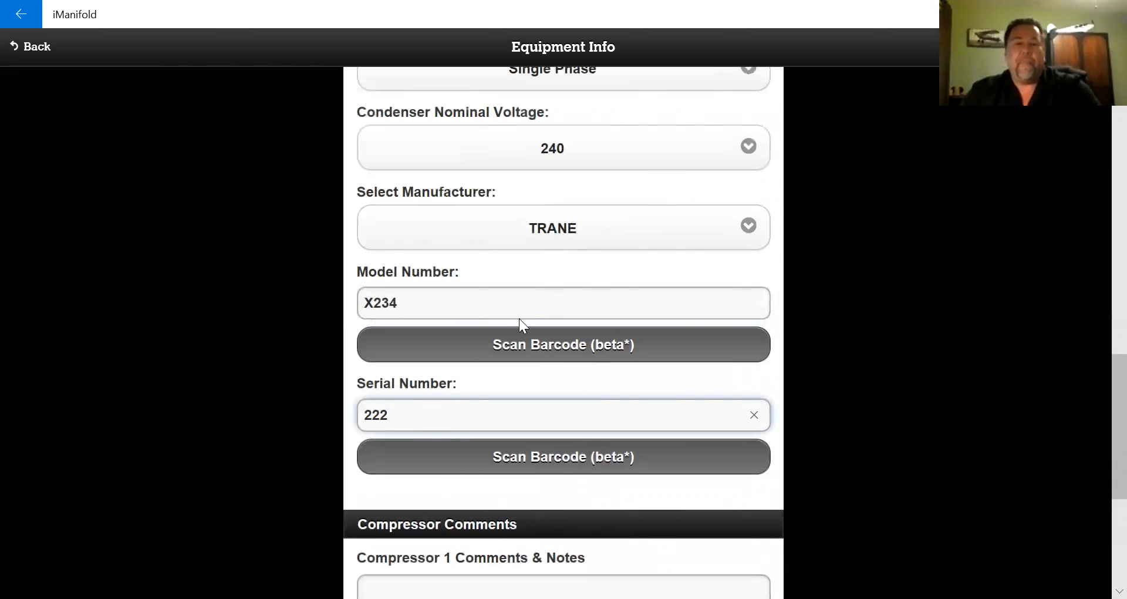
scroll(552, 302, "down", 3)
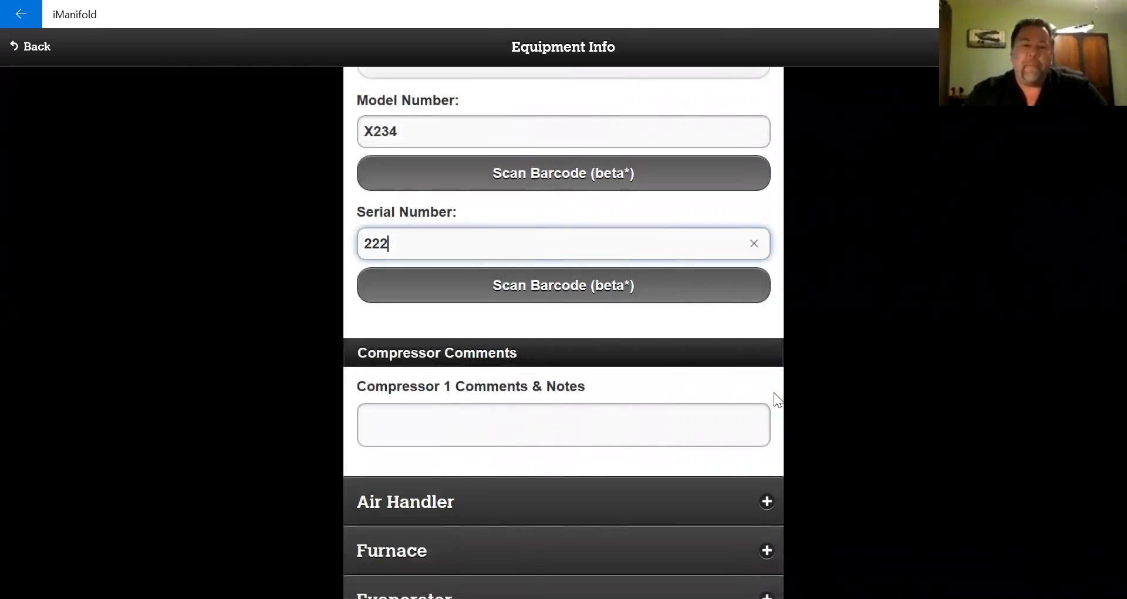
scroll(171, 344, "down", 3)
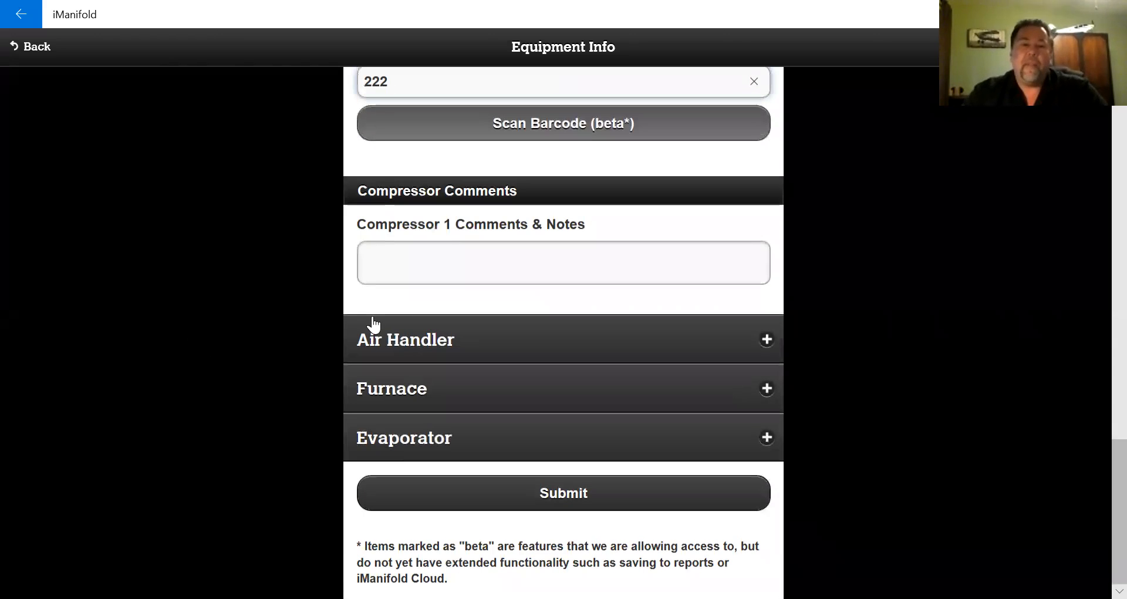
- Set the air handler to Single Phase, 240 V, with manufacturer same as condenser
left_click(467, 351)
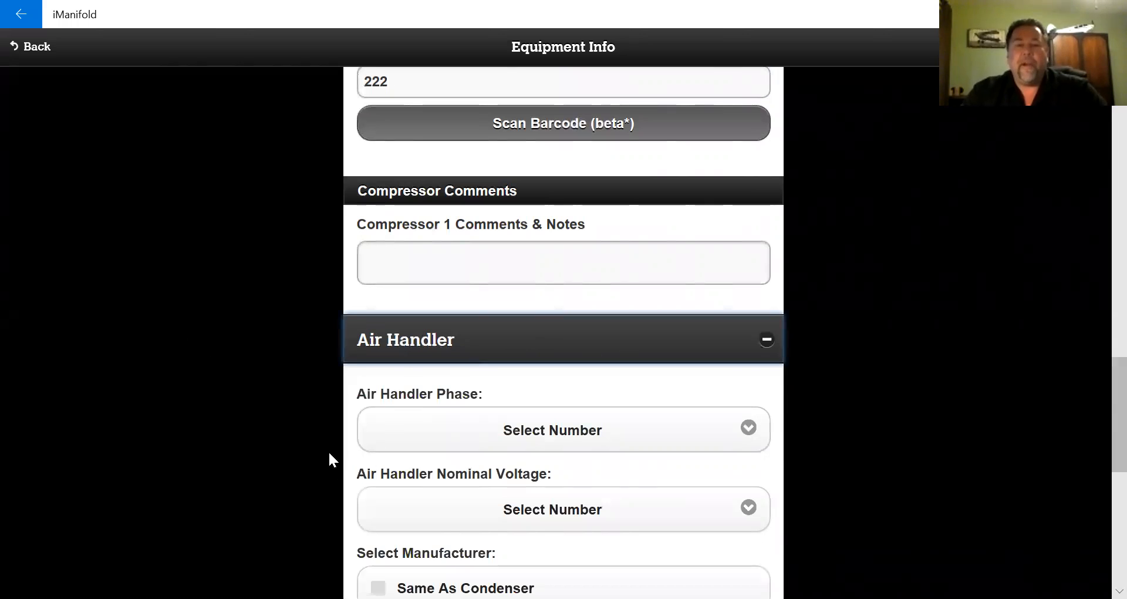
left_click(540, 429)
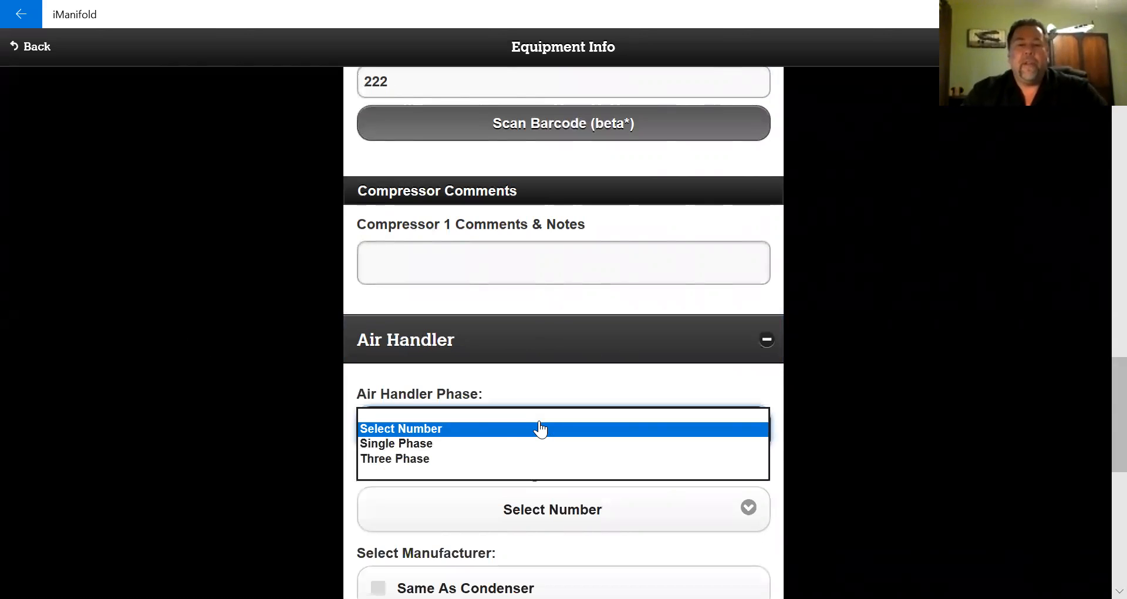
left_click(416, 449)
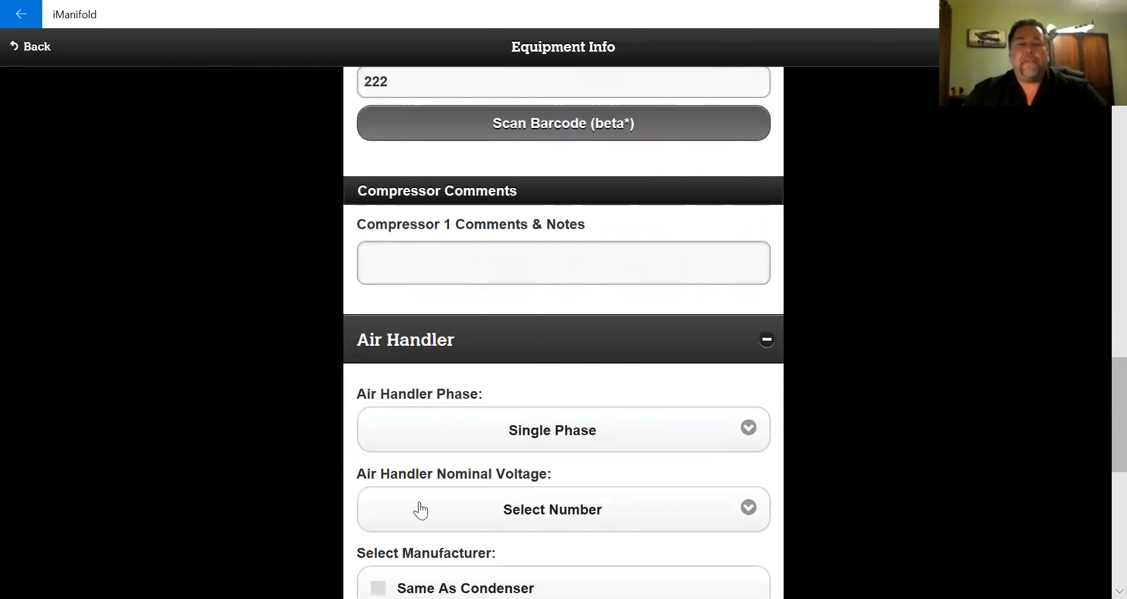
scroll(550, 355, "down", 3)
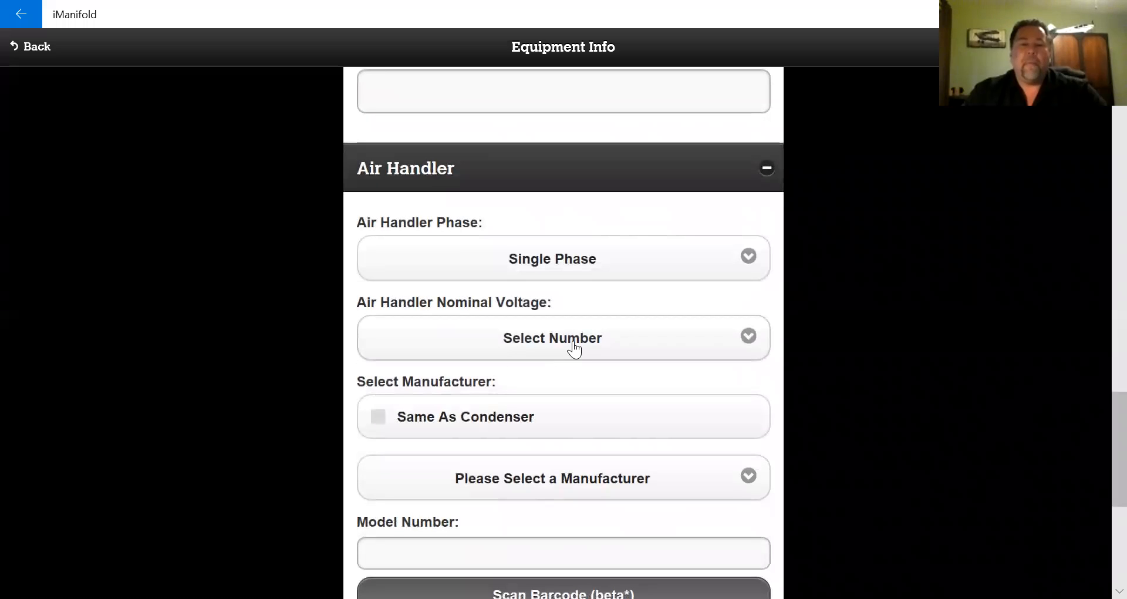
left_click(573, 347)
left_click(401, 369)
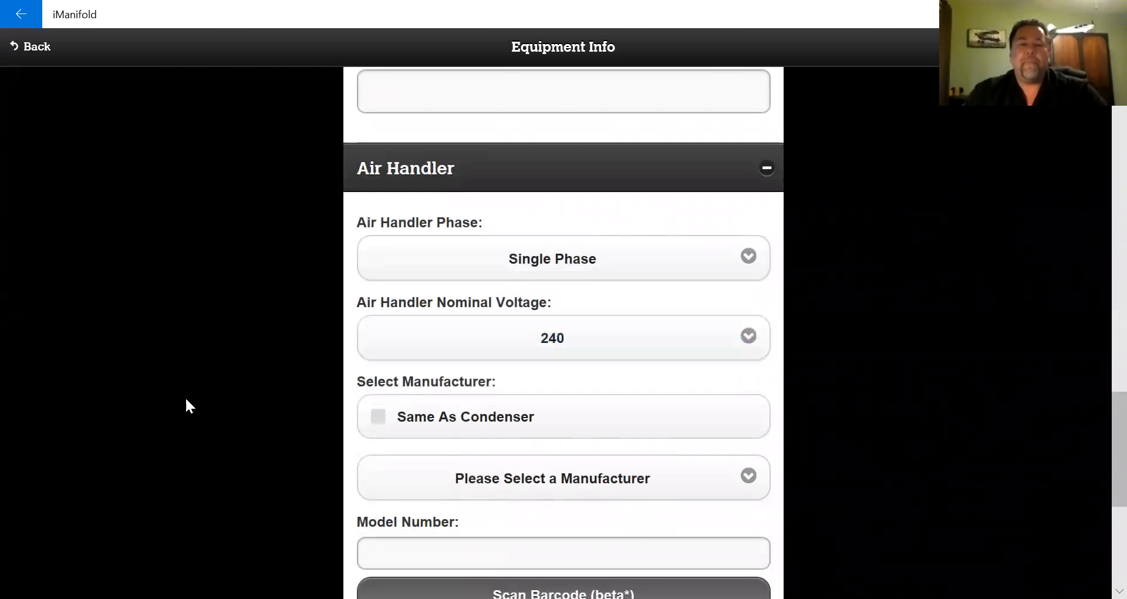
left_click(377, 418)
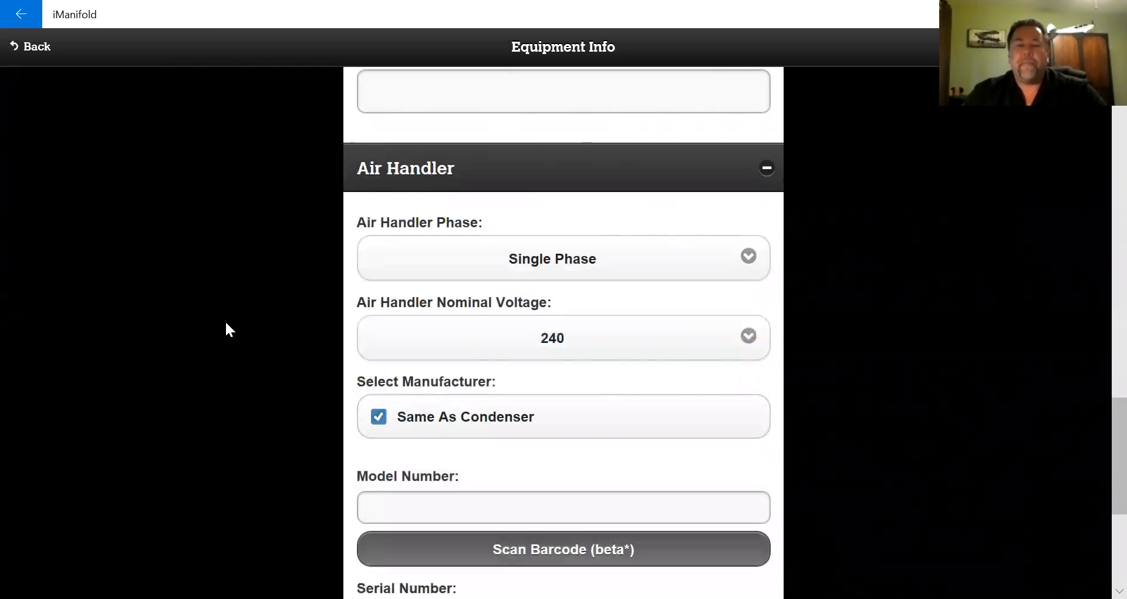
- Enter air handler model number AH34 and serial number 1212
scroll(234, 320, "down", 5)
left_click(420, 256)
type("ah34")
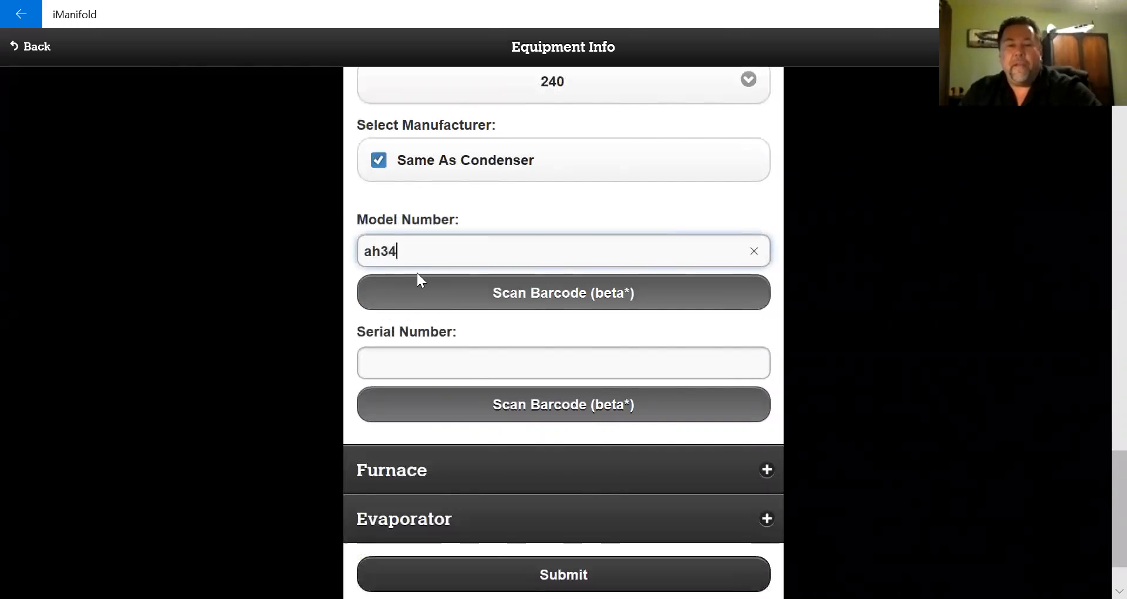
left_click(411, 362)
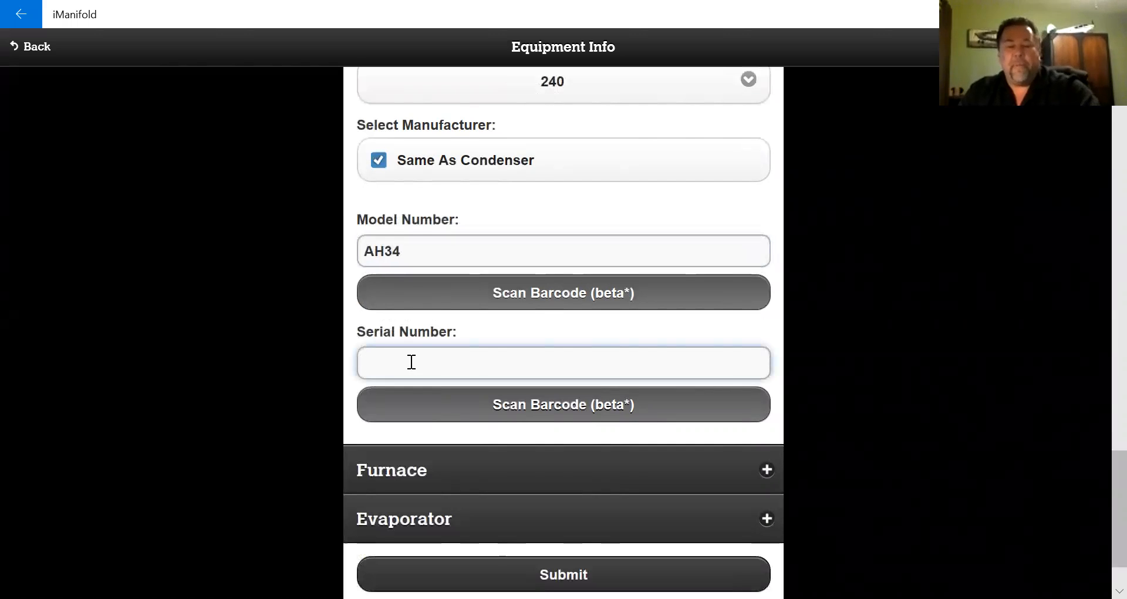
type("1212")
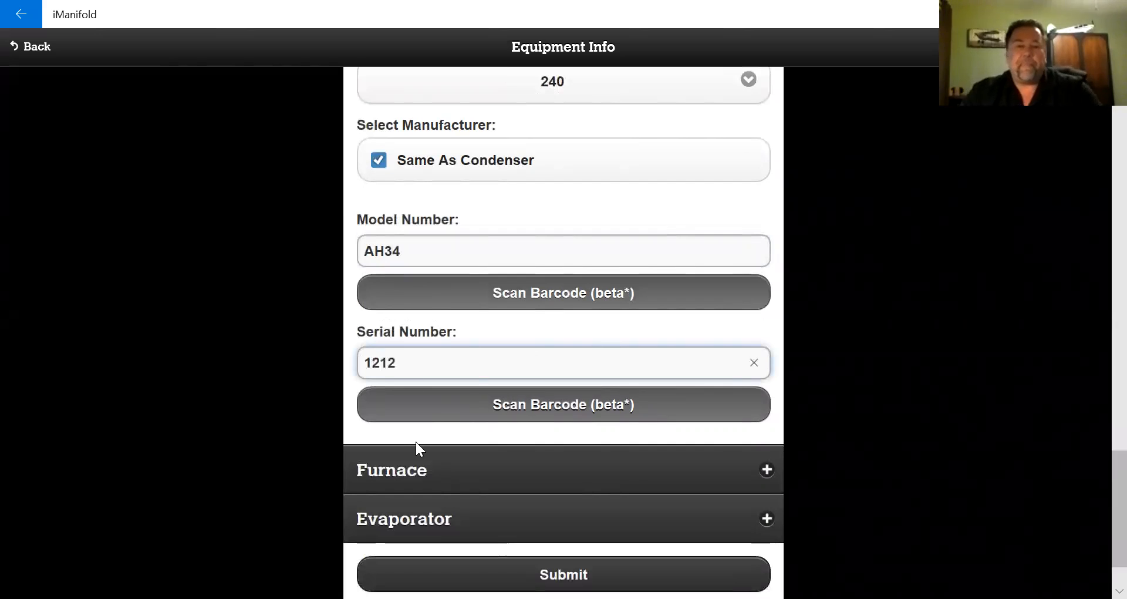
scroll(235, 341, "down", 1)
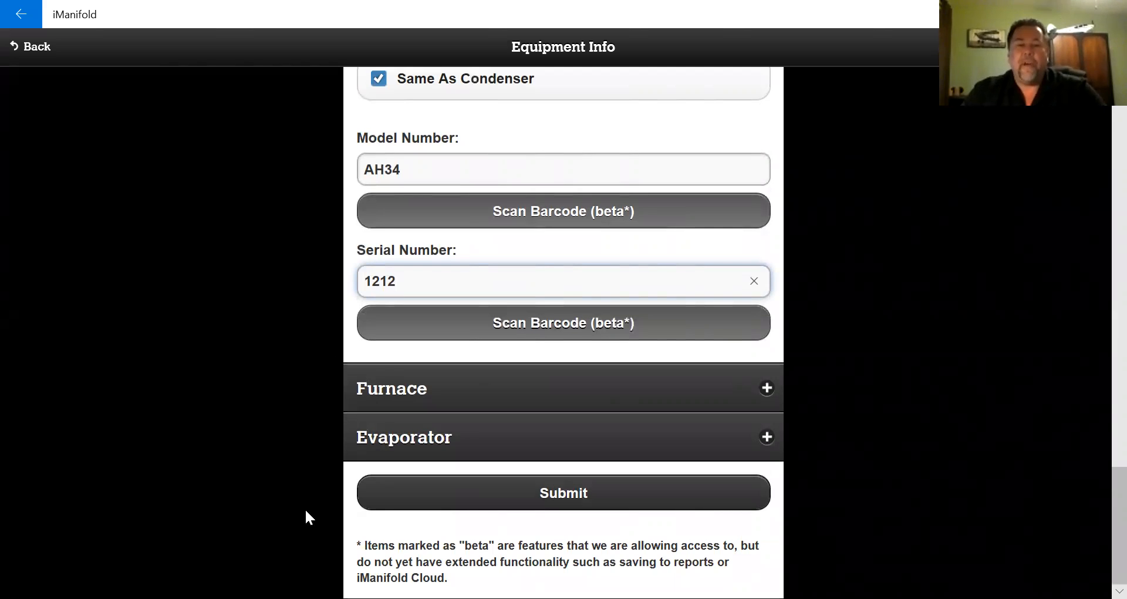
- Submit the Equipment Info form and expand the Testing & Performance section
left_click(503, 502)
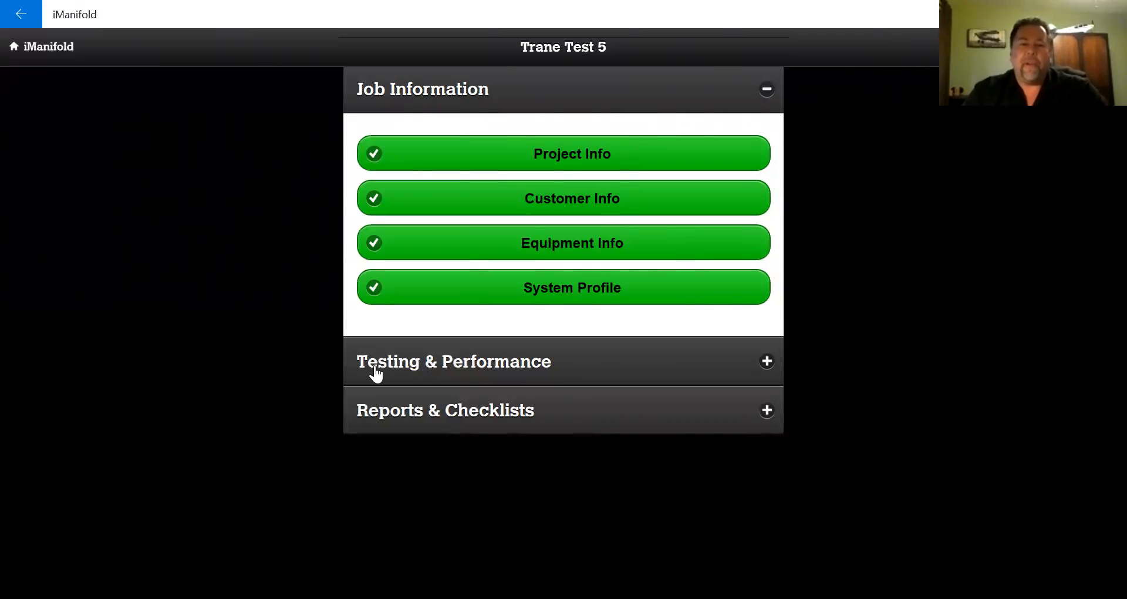
left_click(498, 370)
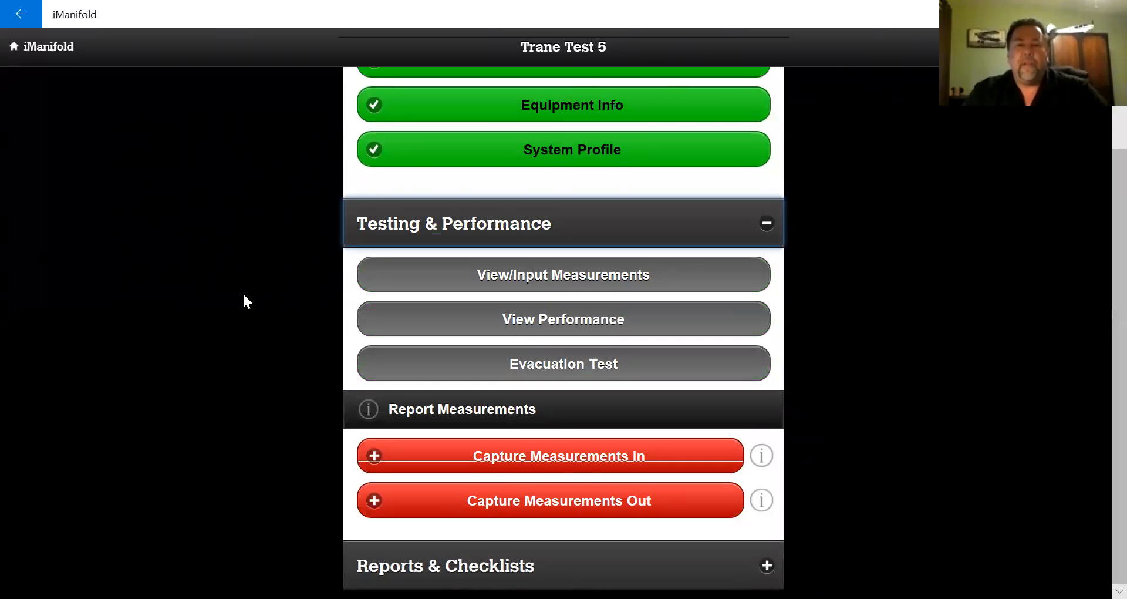
scroll(232, 300, "up", 2)
scroll(232, 300, "down", 2)
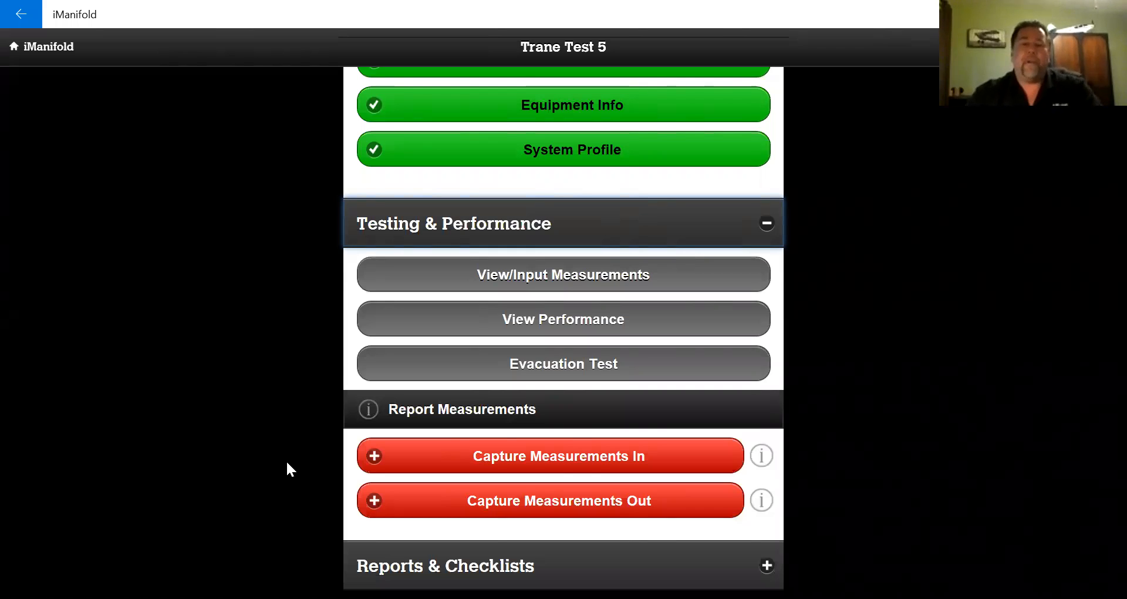
- Capture the incoming measurements, acknowledge the Success message, and expand Reports & Checklists
left_click(562, 463)
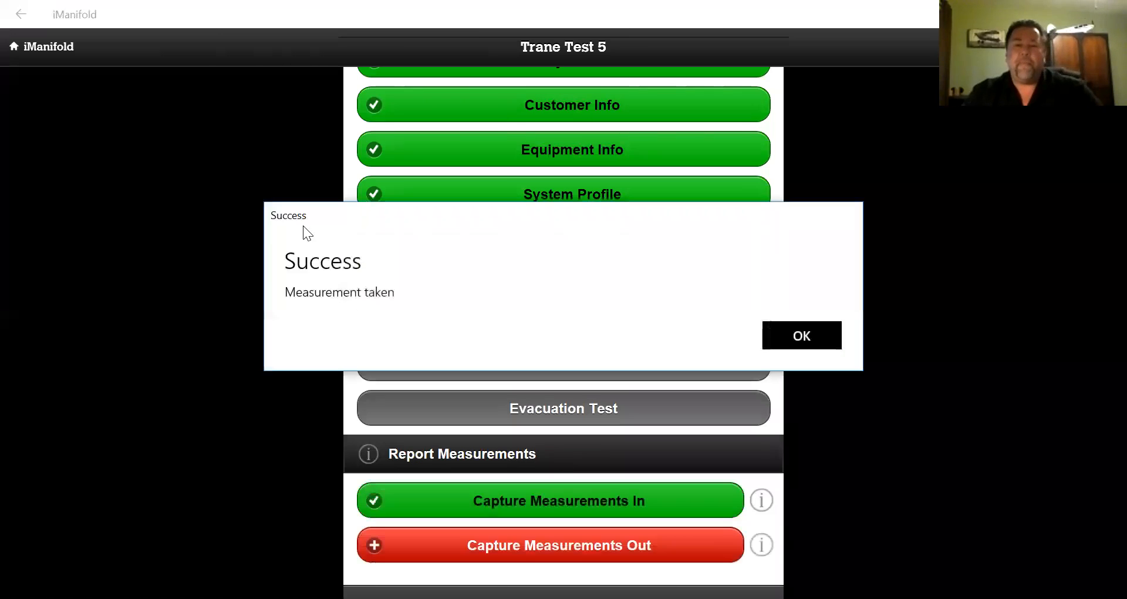
left_click(800, 340)
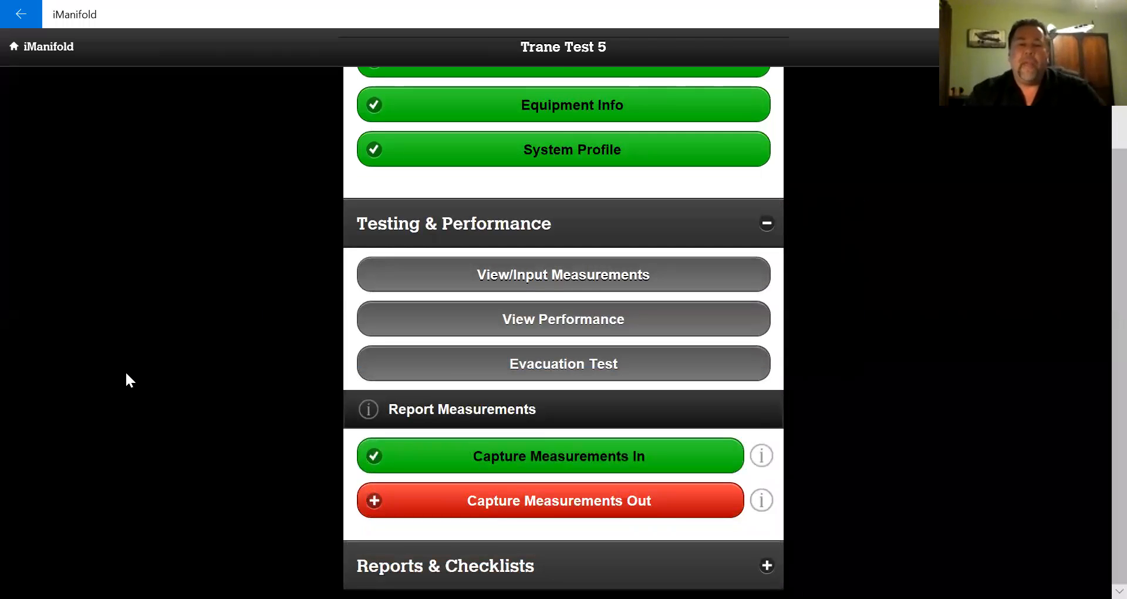
left_click(457, 567)
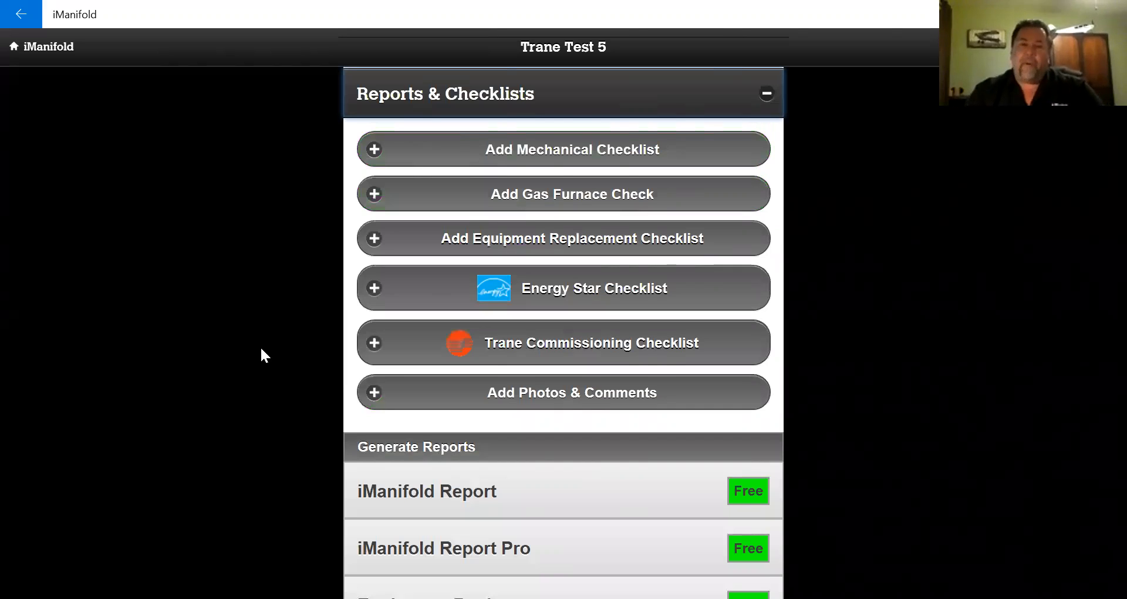
scroll(193, 412, "up", 5)
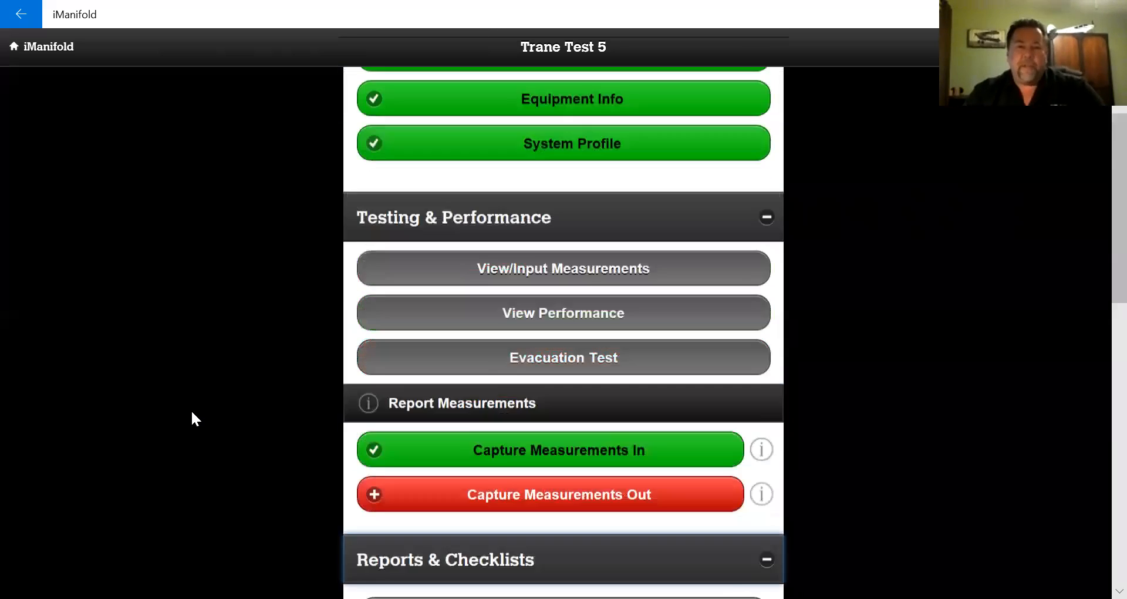
scroll(191, 410, "up", 3)
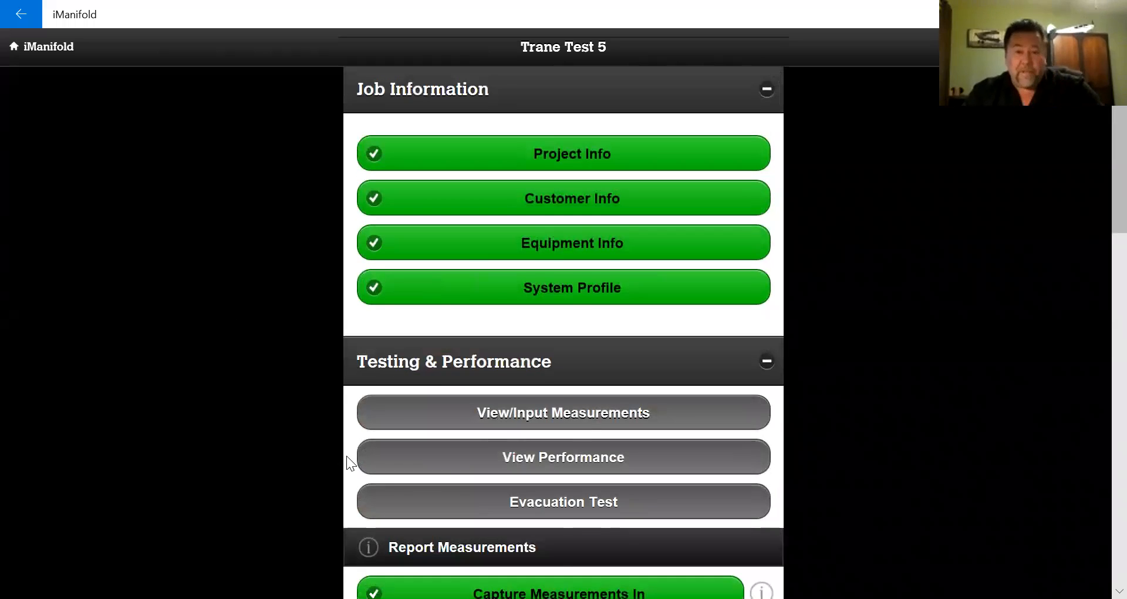
- Change the High Pressure reading to 340 psig and return to the gauge screen
left_click(584, 422)
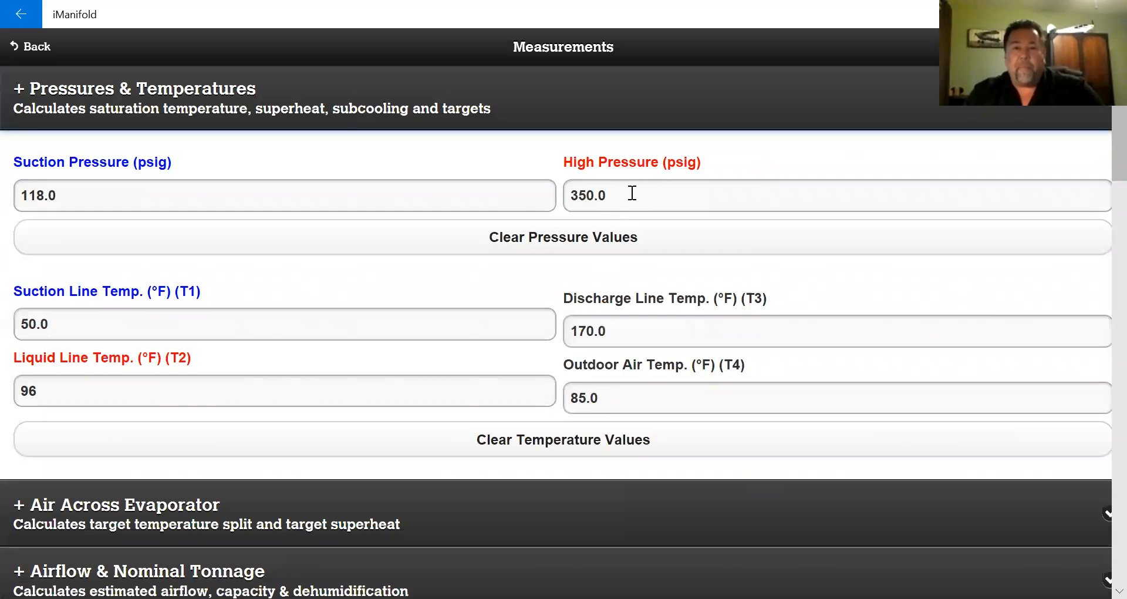
left_click(671, 197)
key("BackSpace")
key("BackSpace")
key("BackSpace")
key("BackSpace")
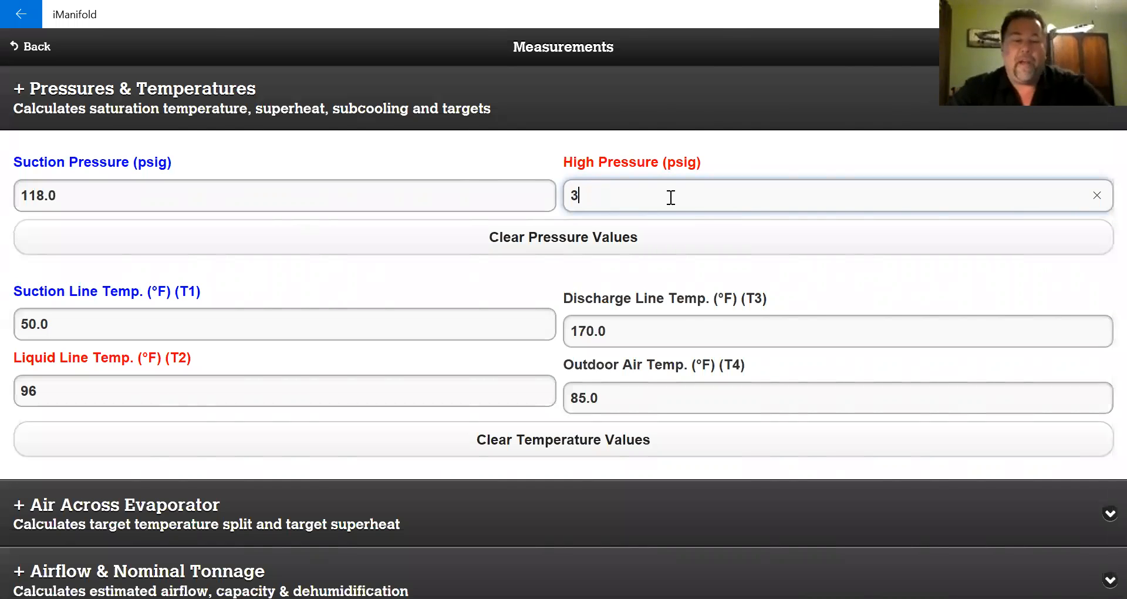
type("40")
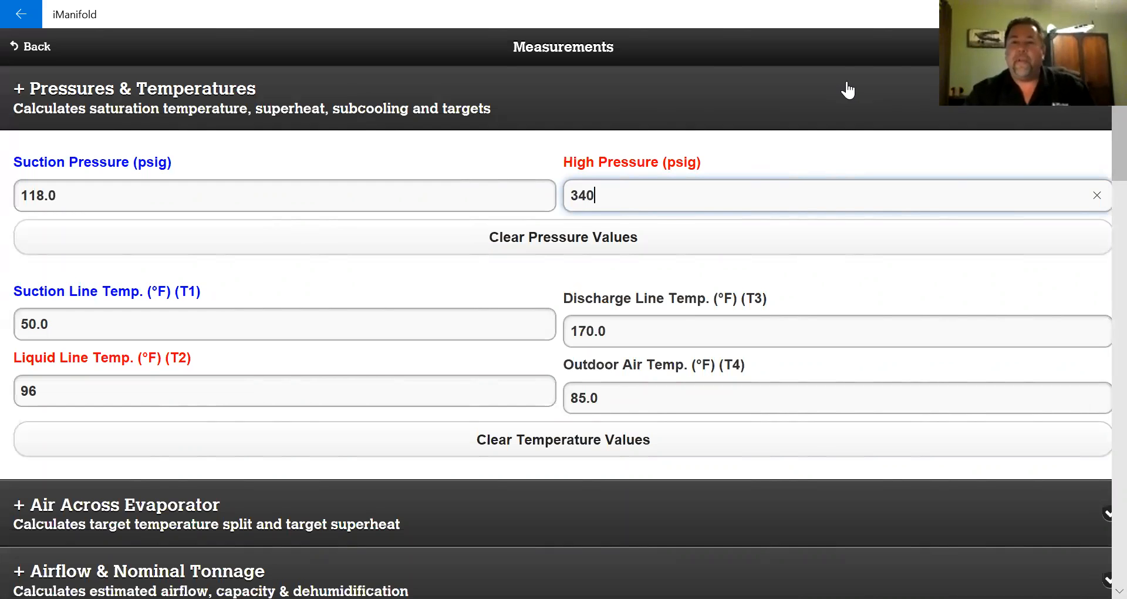
left_click(1087, 47)
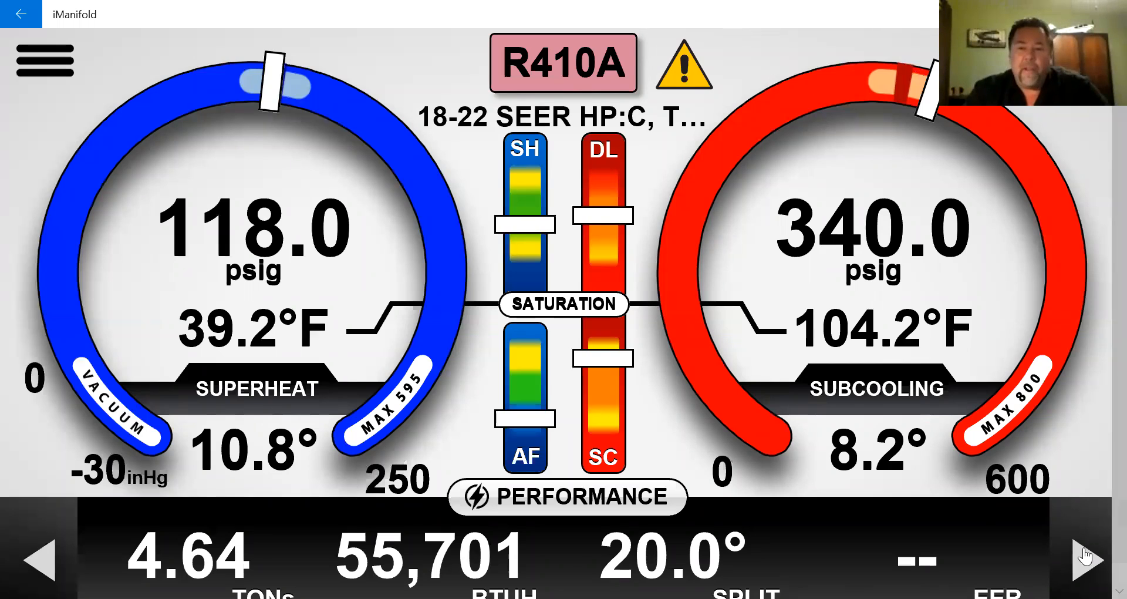
- Cycle the bottom readout panel through air-side values to the target values
left_click(1087, 560)
left_click(1088, 560)
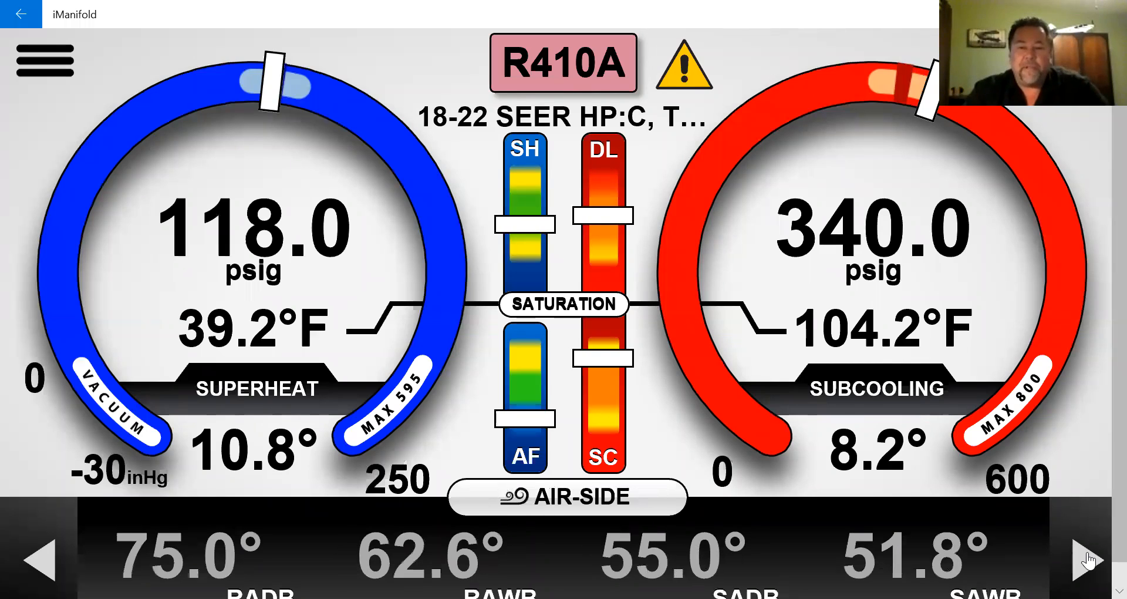
left_click(1088, 561)
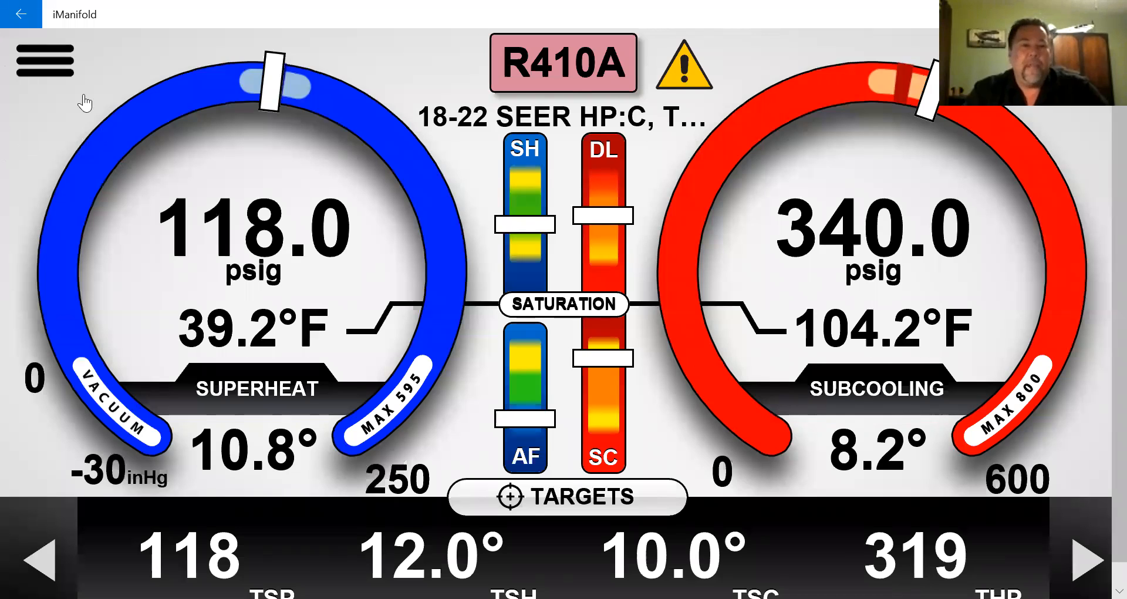
- Change High Pressure to 322 psig in Measurements and return to the gauges
left_click(82, 100)
left_click(637, 182)
key("BackSpace")
key("BackSpace")
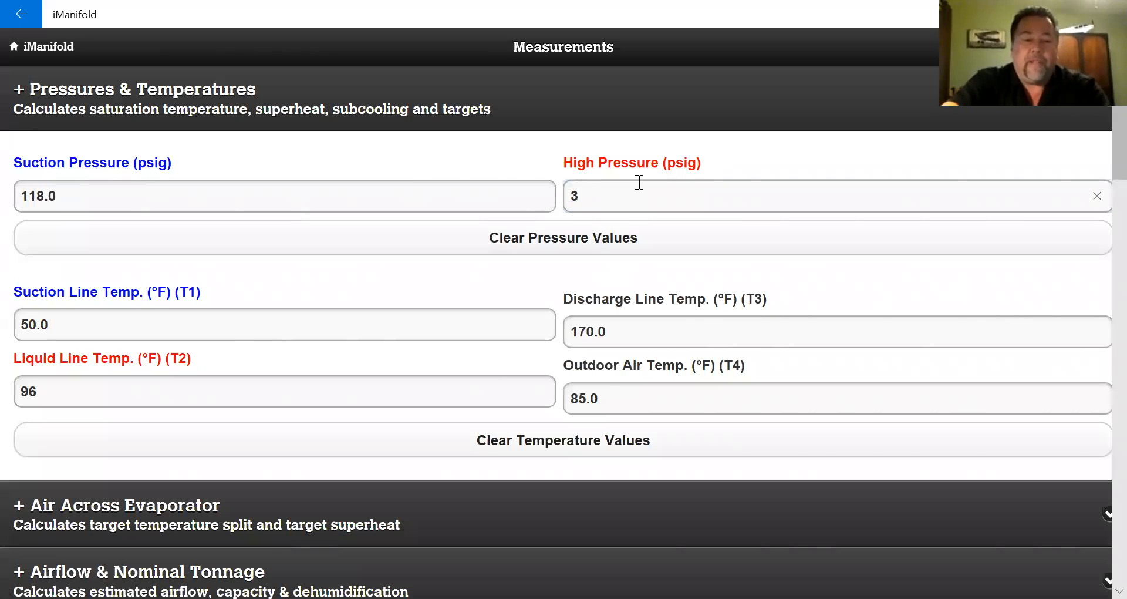
type("22")
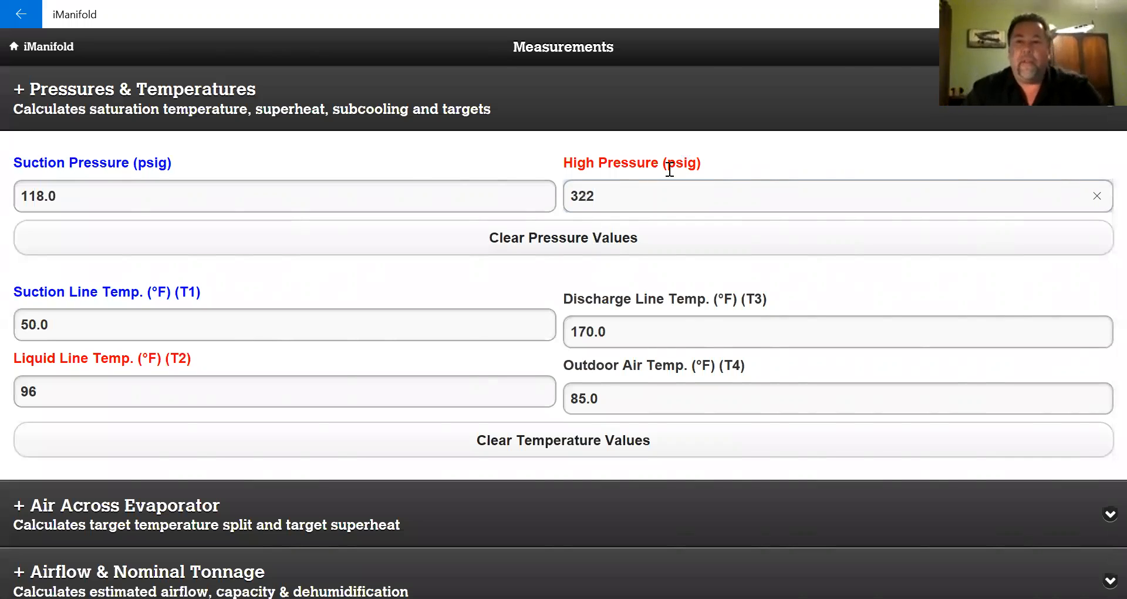
left_click(42, 46)
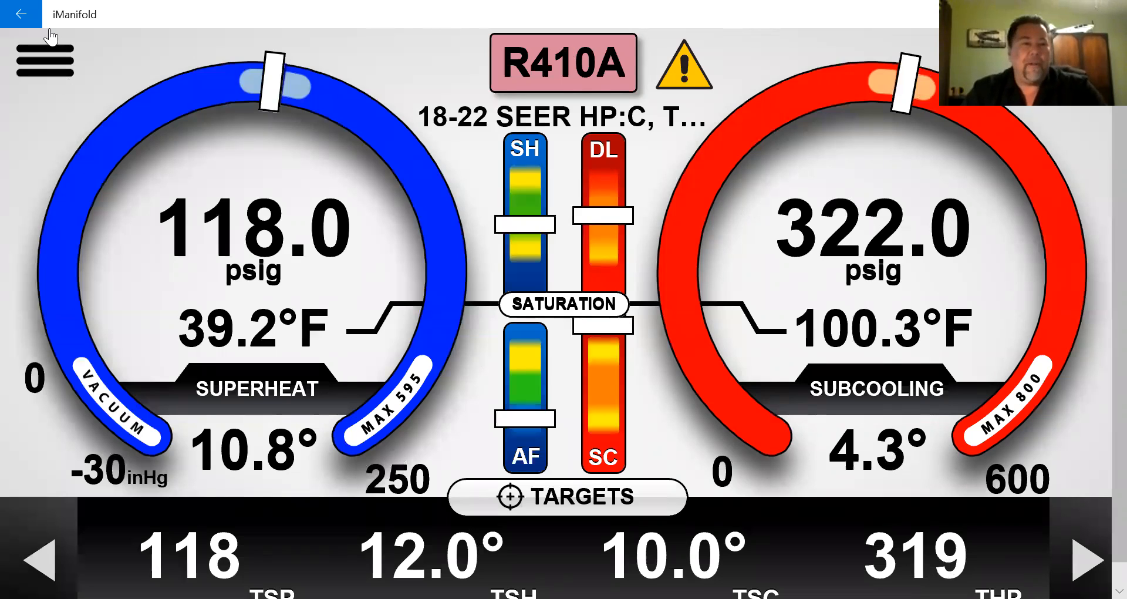
- Change Liquid Line Temp. (T2) from 96 to 90 °F and return to the gauges
left_click(90, 98)
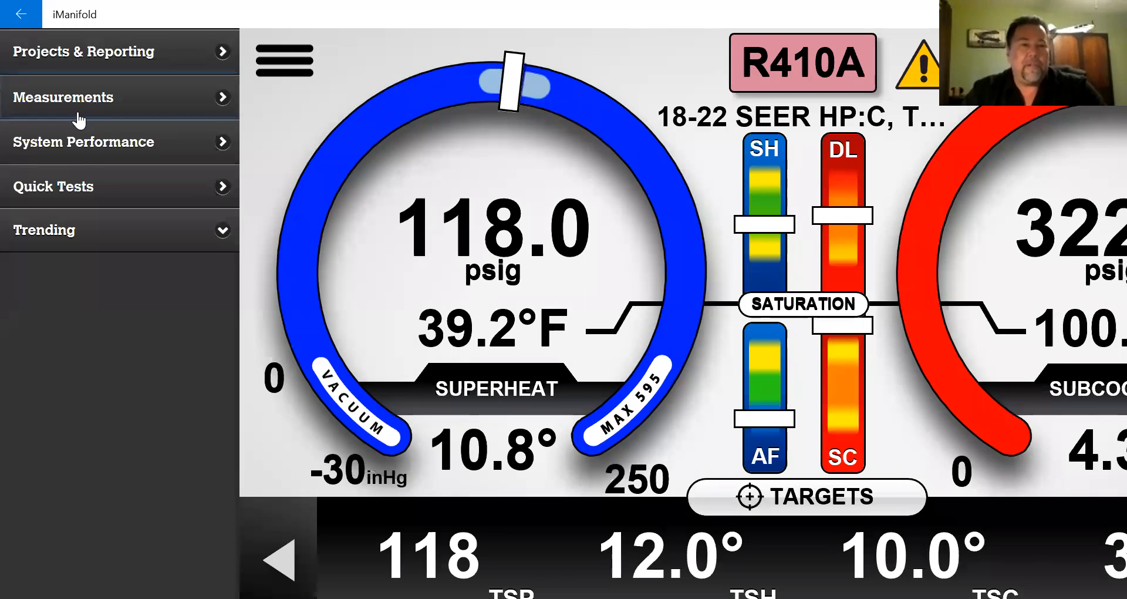
left_click(76, 109)
left_click(88, 388)
key("BackSpace")
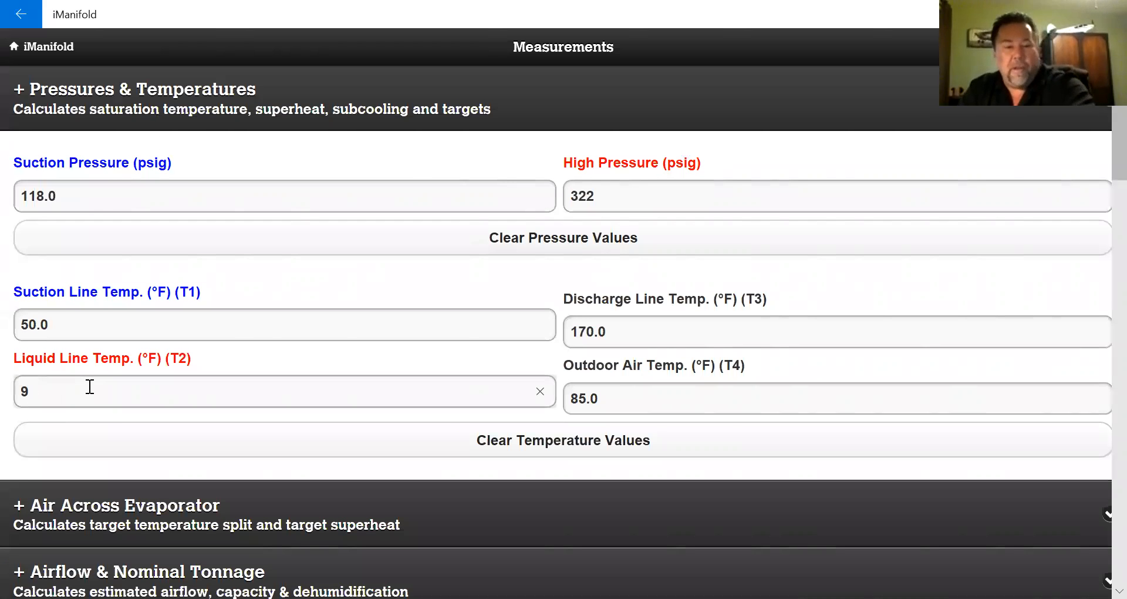
type("0")
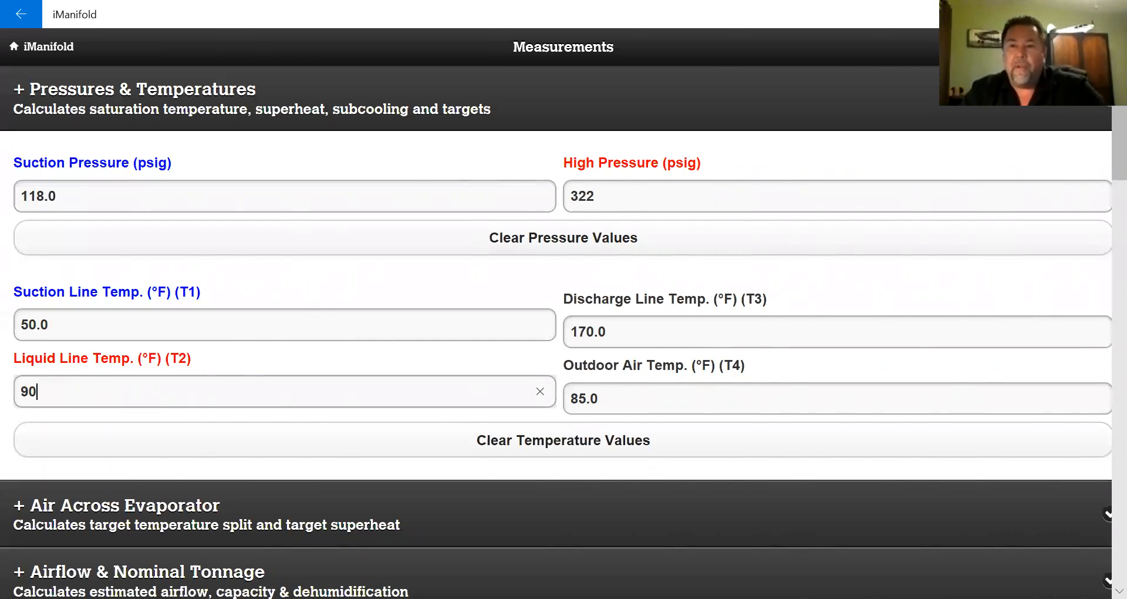
left_click(42, 46)
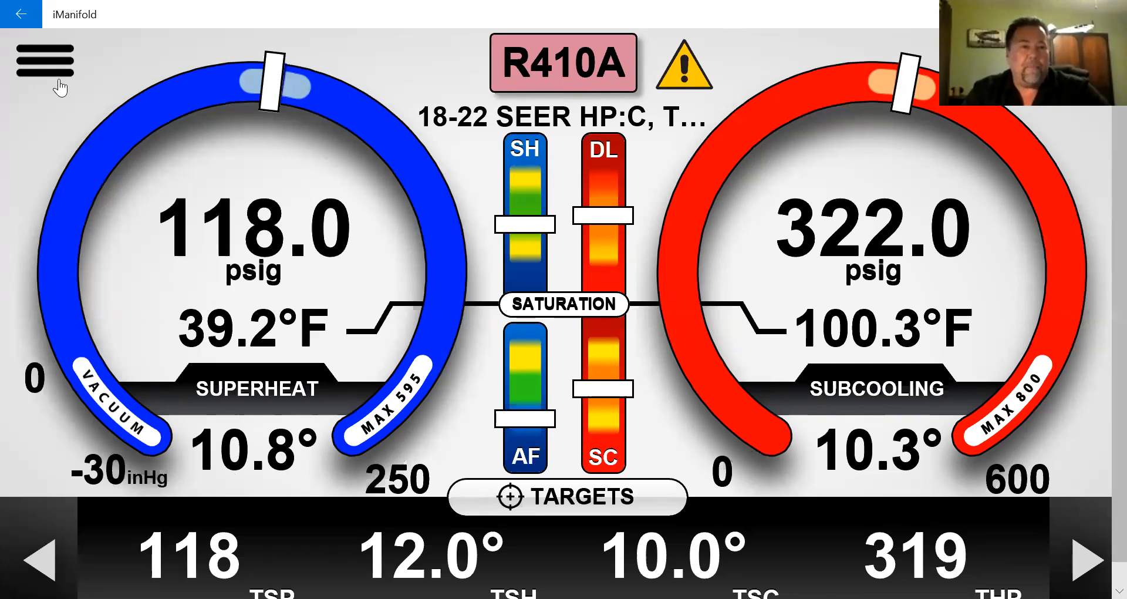
- Change Supply Air Dry Bulb under Air Across Evaporator from 55.0 to 58 °F
left_click(57, 94)
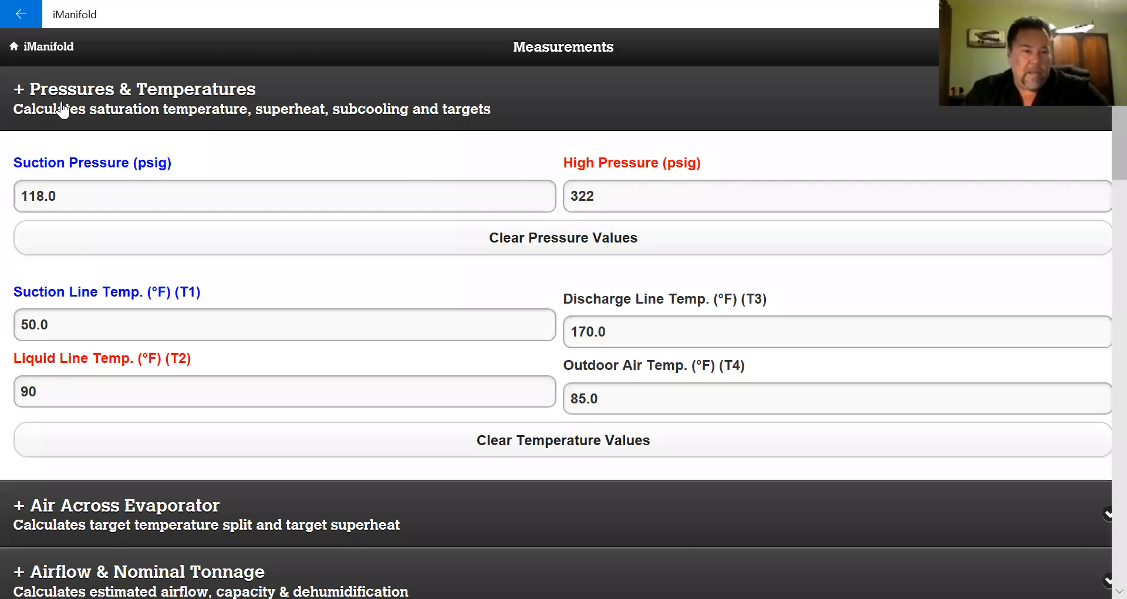
left_click(27, 110)
left_click(115, 177)
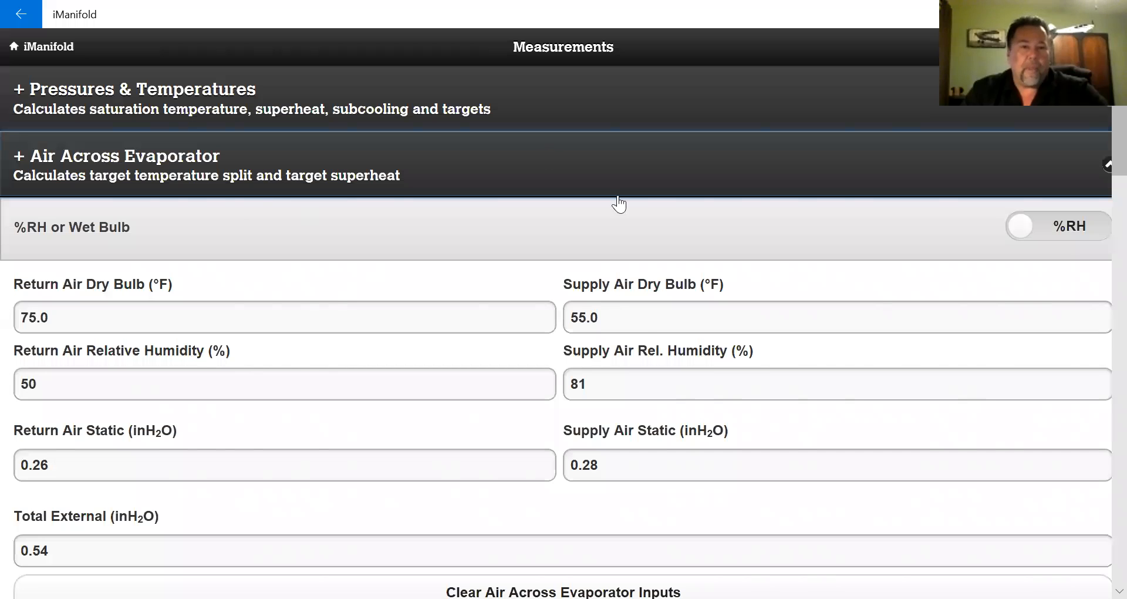
left_click(624, 323)
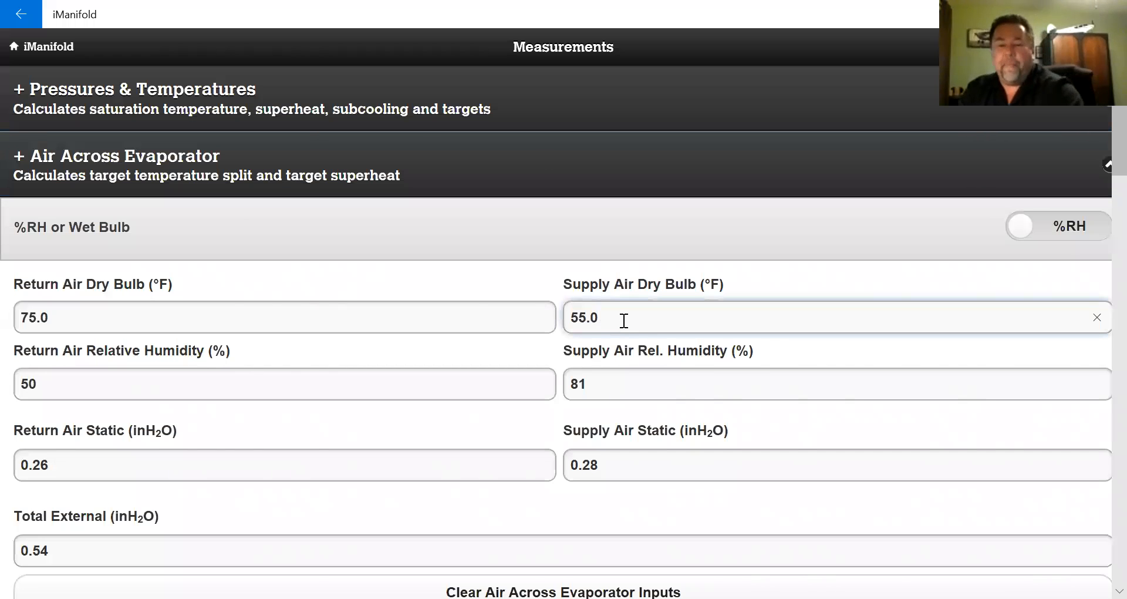
key("BackSpace")
key("BackSpace")
key("BackSpace")
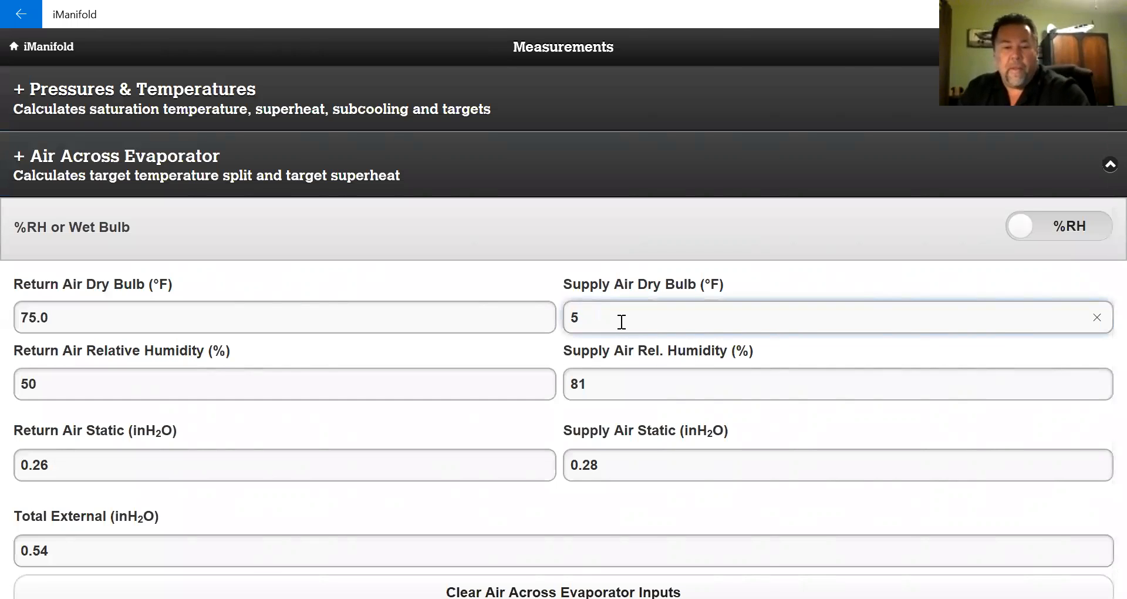
type("8")
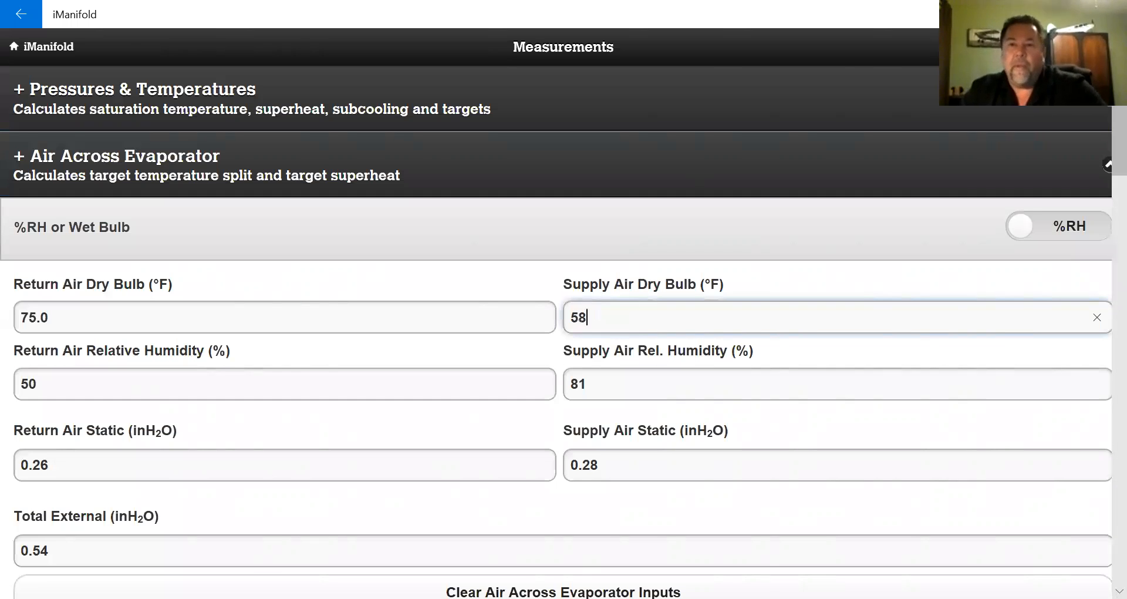
key("Return")
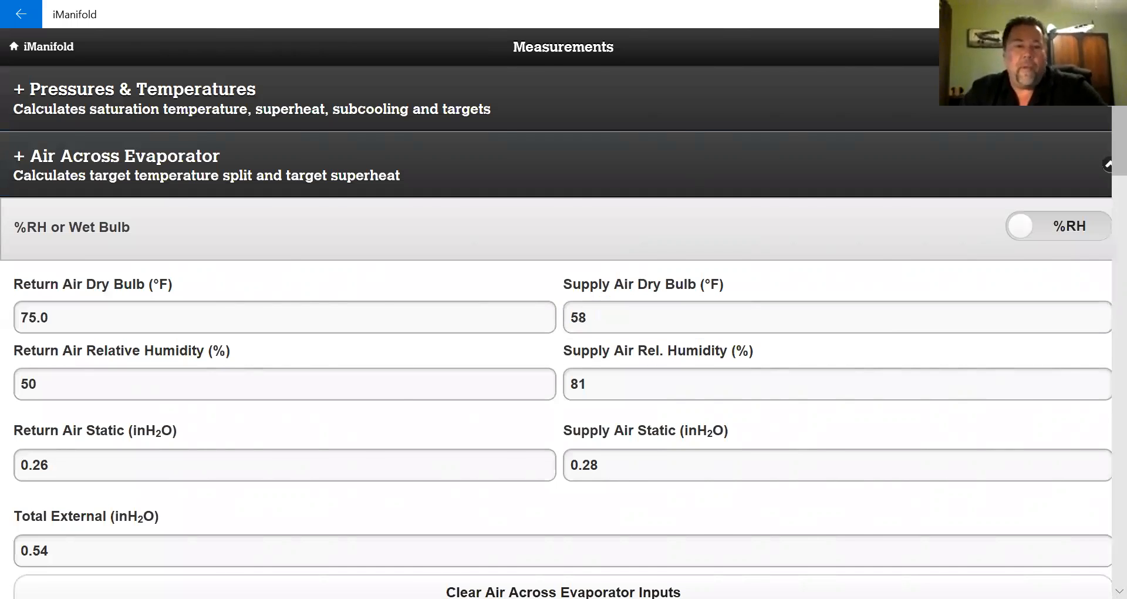
left_click(1081, 47)
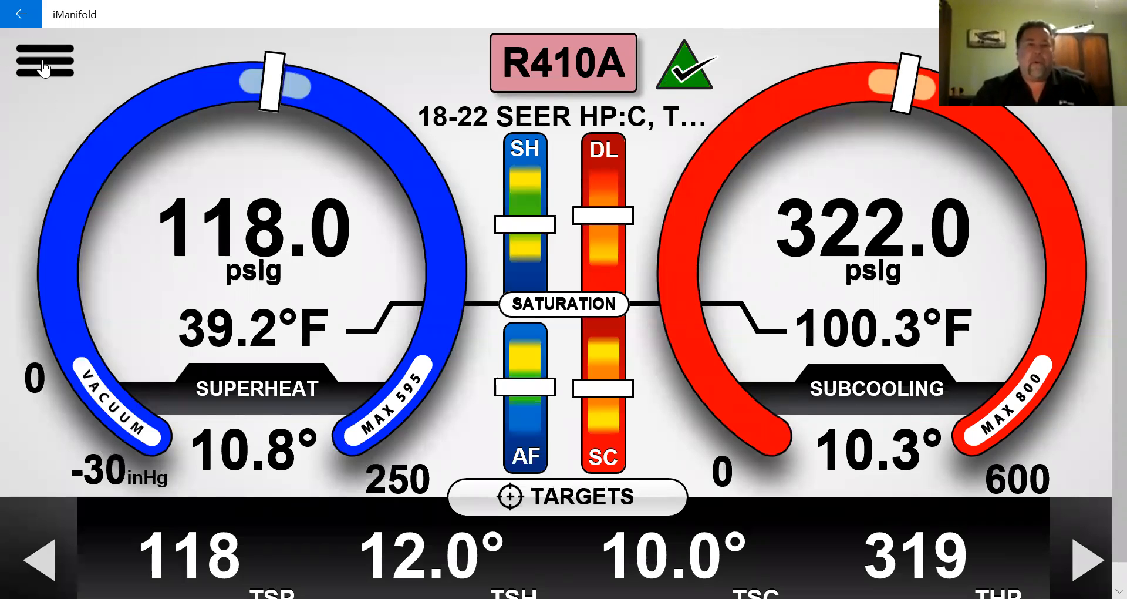
- Open Trane Test 5 from Projects & Reporting and go to View/Input Measurements
left_click(44, 64)
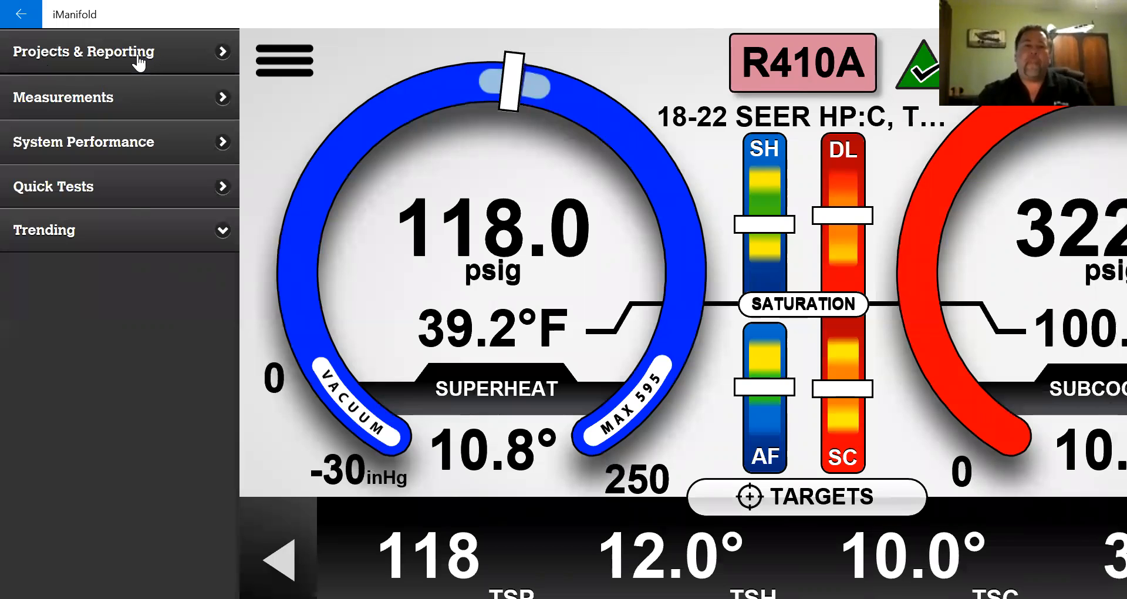
left_click(139, 59)
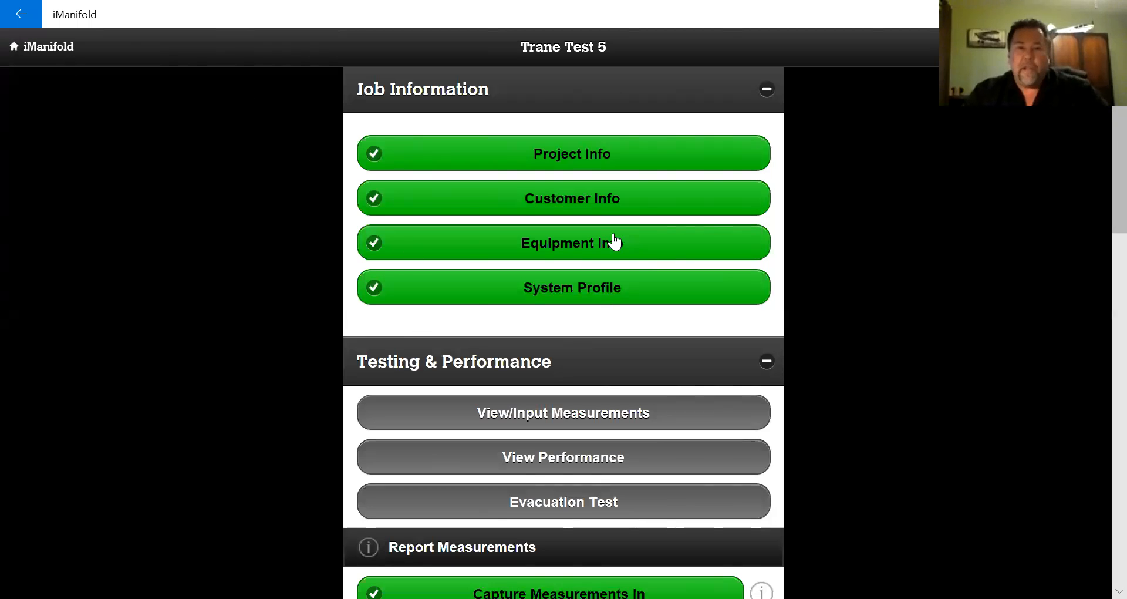
scroll(865, 191, "down", 5)
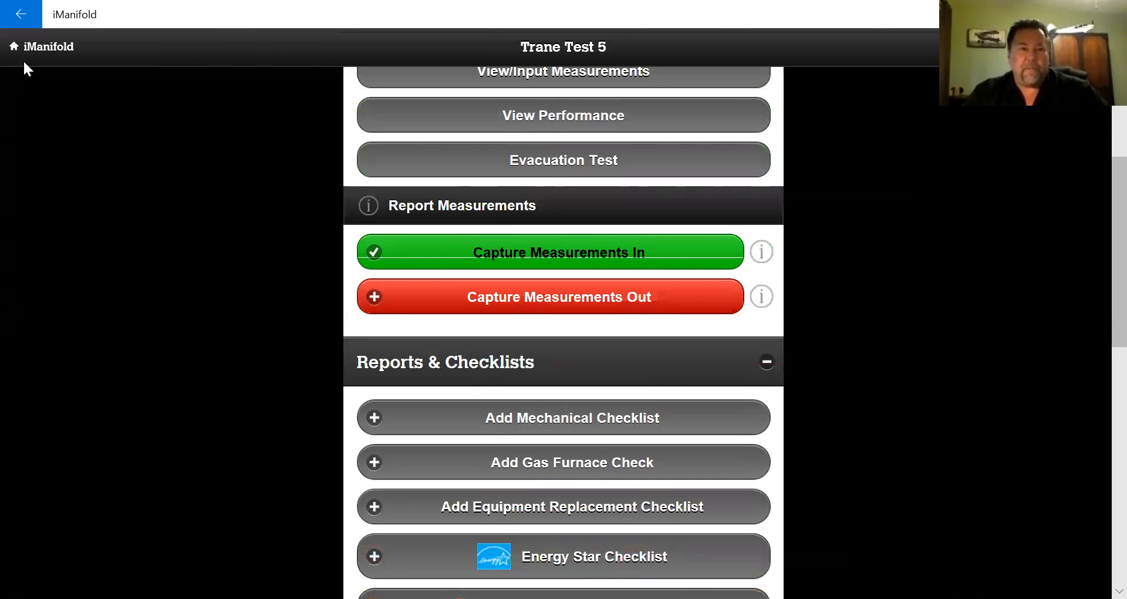
scroll(556, 279, "up", 3)
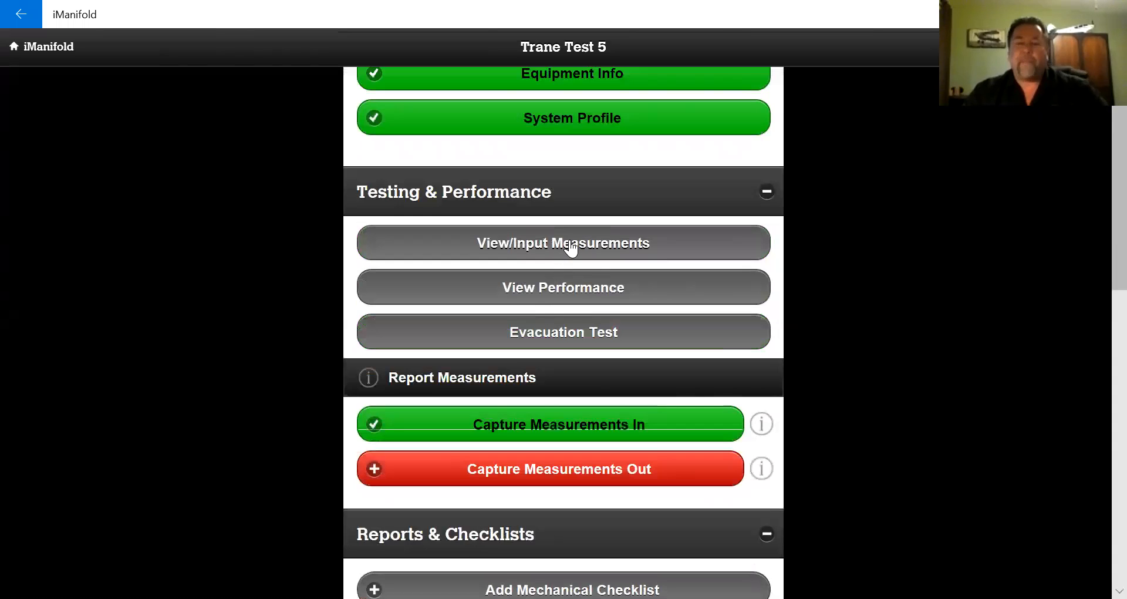
left_click(571, 245)
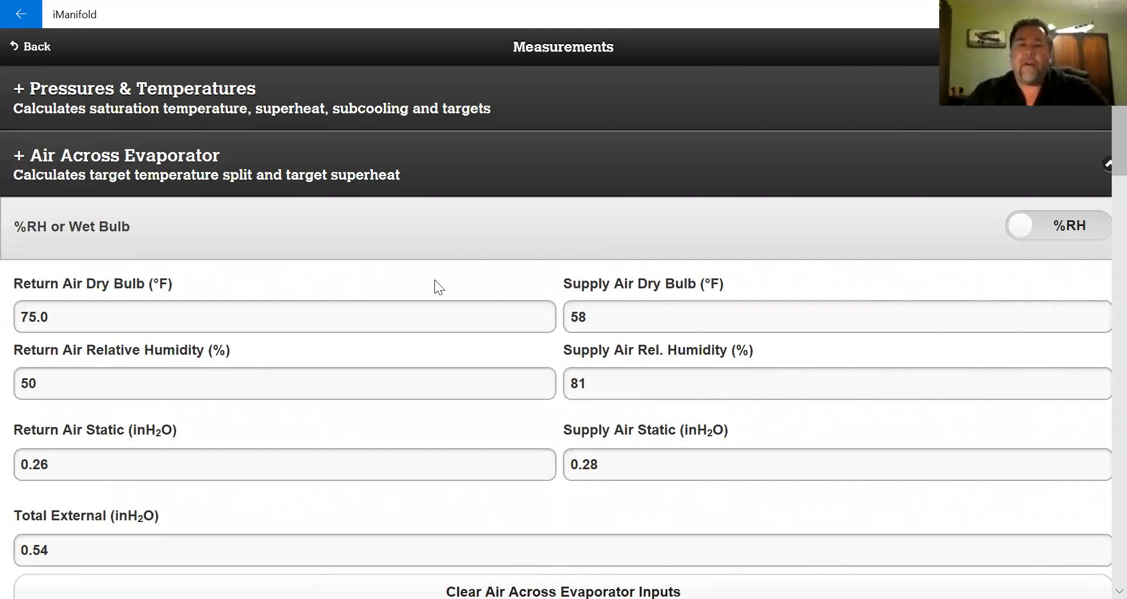
- Enter condenser readings: 120 V on L1 and L2, 12 A current per leg
scroll(438, 287, "down", 10)
scroll(758, 309, "down", 8)
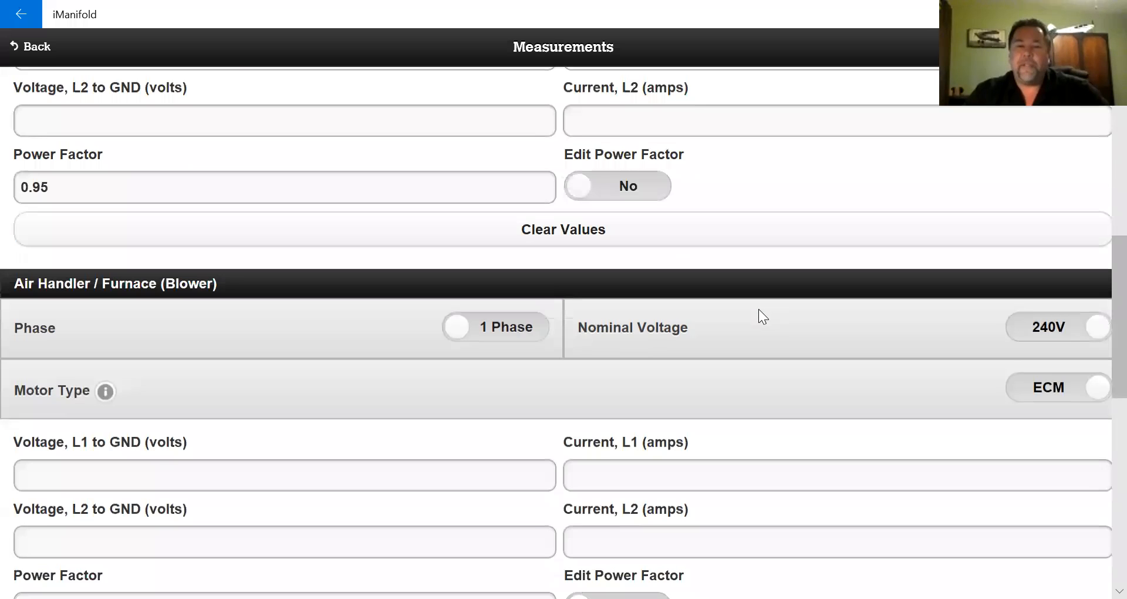
scroll(750, 313, "up", 5)
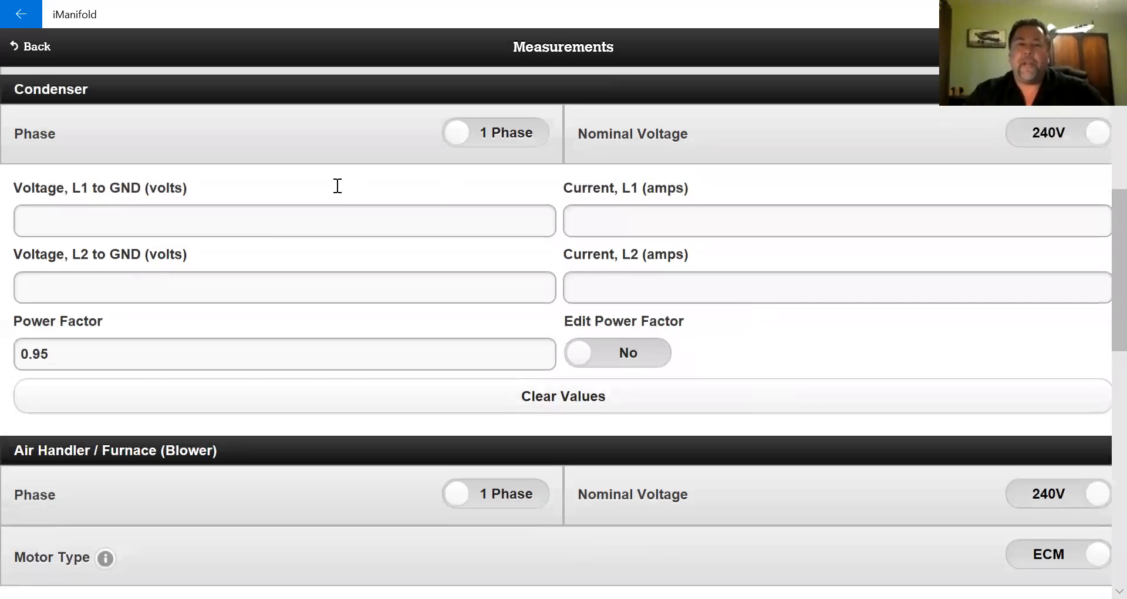
left_click(262, 228)
type("120")
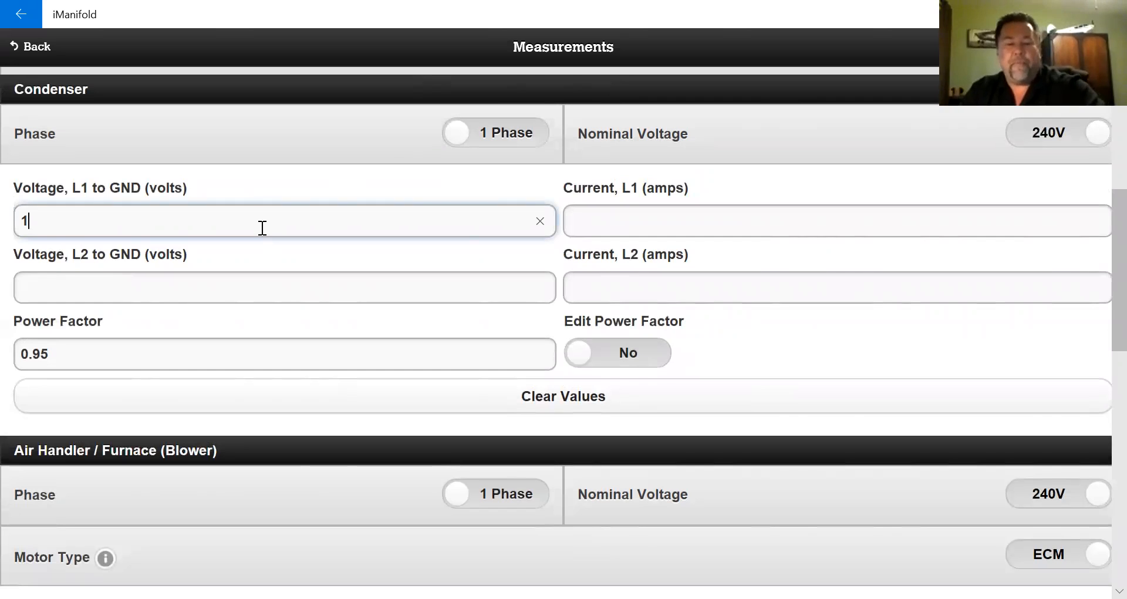
left_click(217, 291)
type("120")
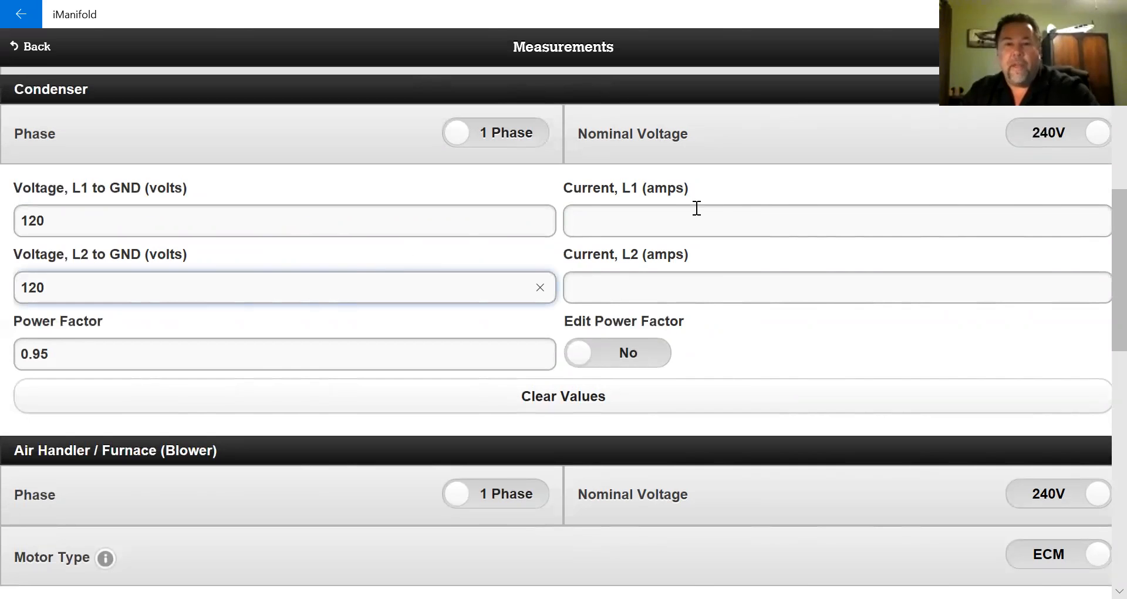
left_click(676, 218)
type("12")
left_click(639, 281)
type("1")
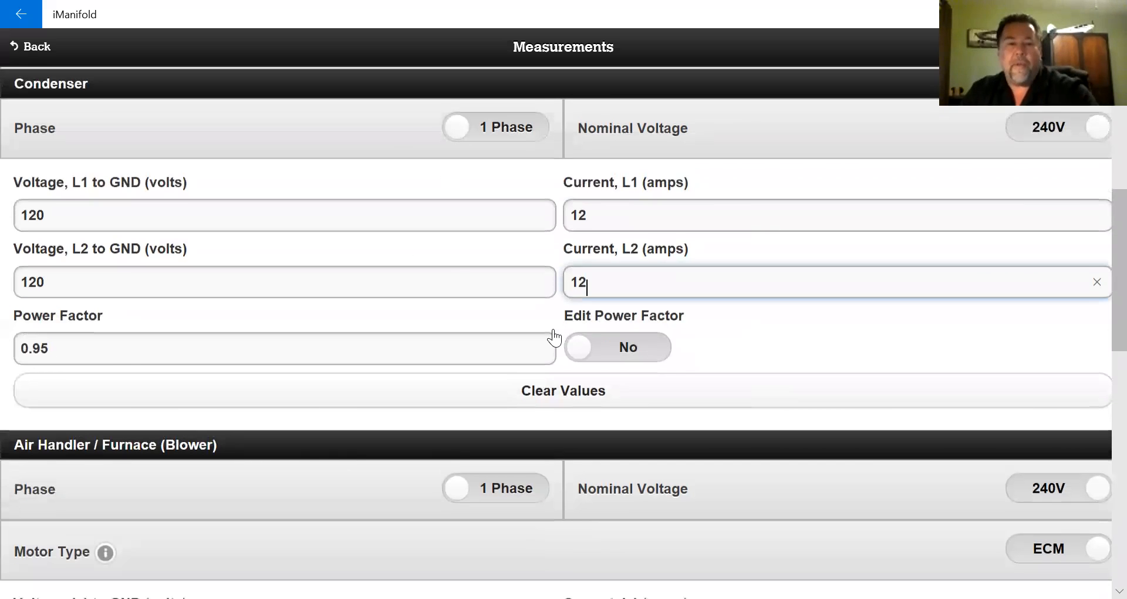
- Enter blower readings: 120 V on L1 and L2, 3 A on L1
scroll(264, 327, "down", 5)
left_click(263, 304)
type("120")
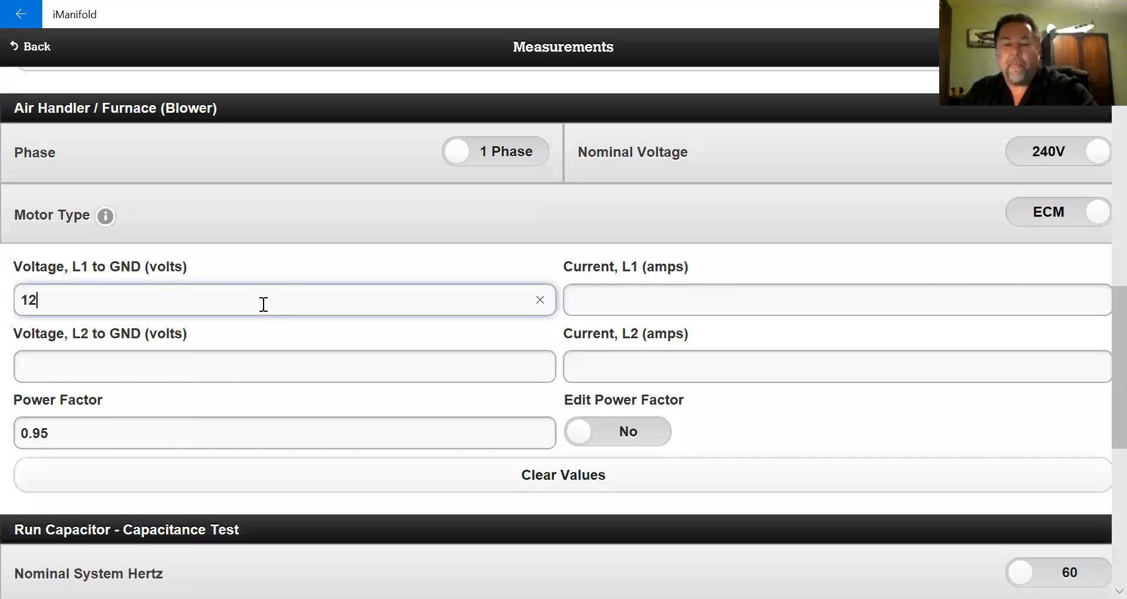
left_click(232, 369)
type("120")
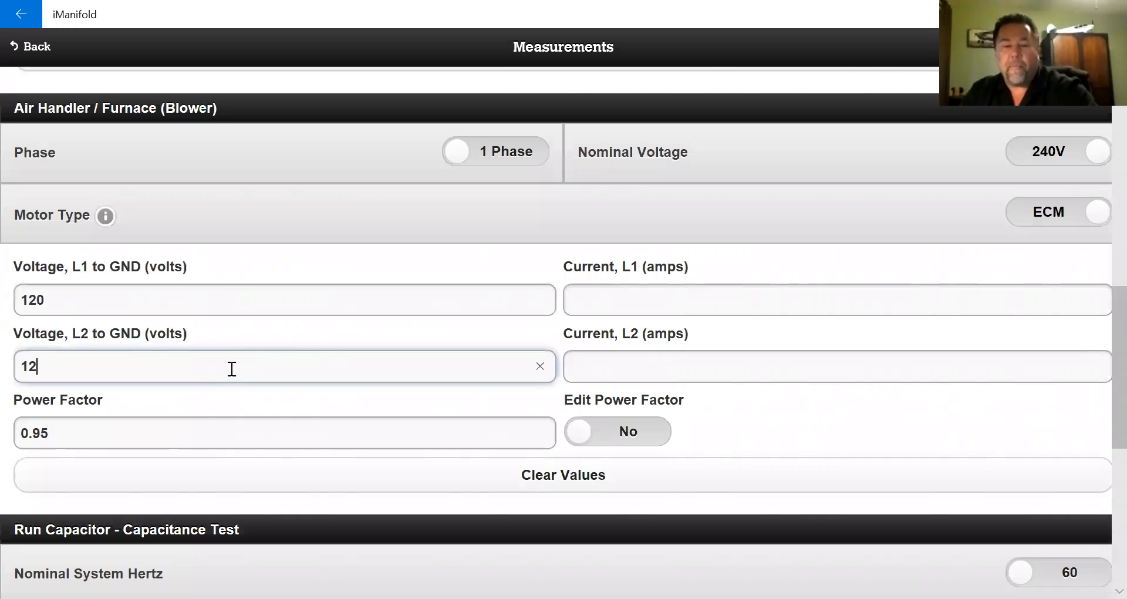
left_click(615, 294)
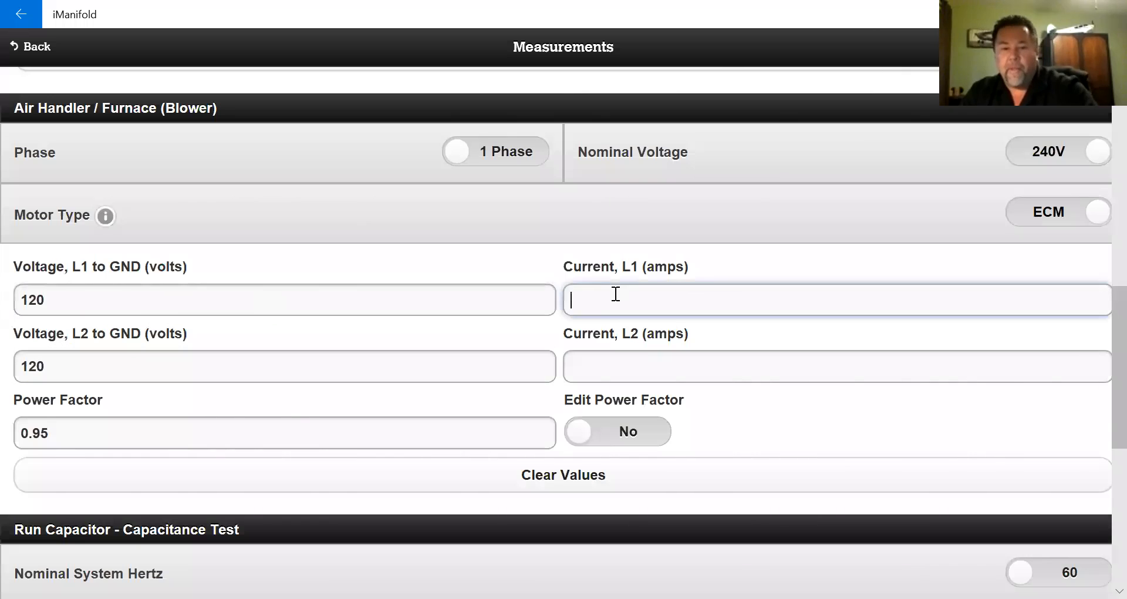
type("3")
left_click(612, 364)
- Enter 3 A for blower L2 current, then capture the outgoing measurements and confirm
type("3")
left_click(31, 46)
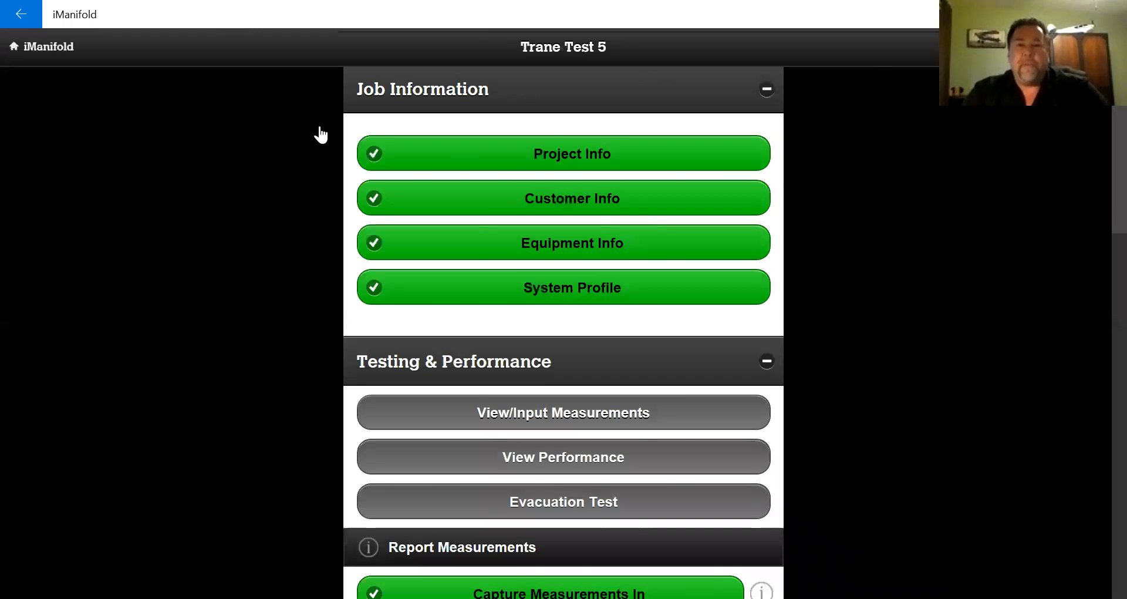
scroll(292, 229, "down", 7)
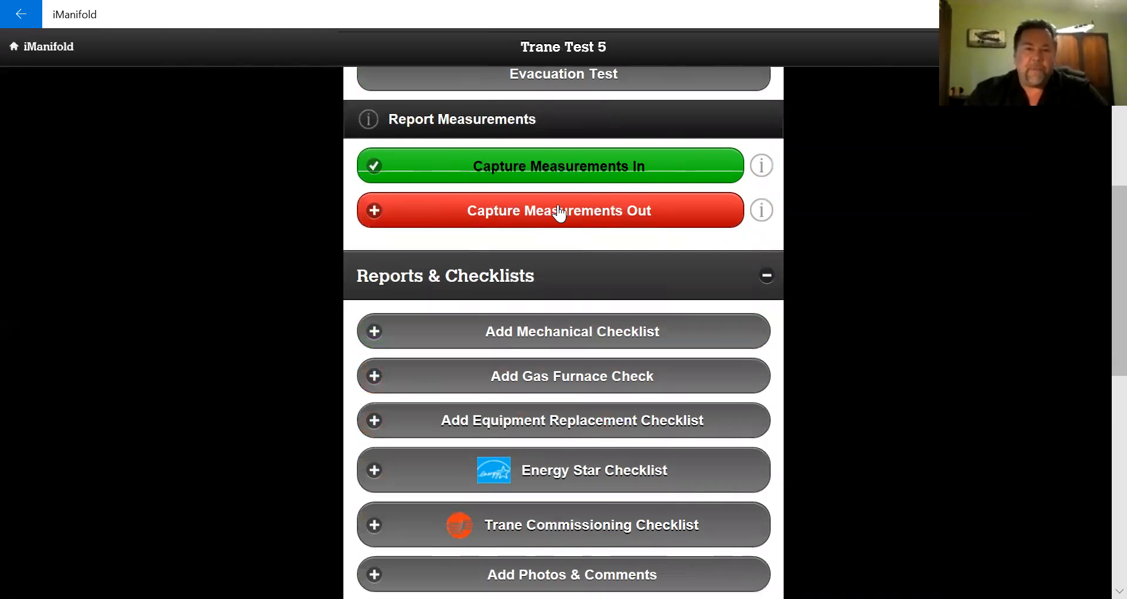
left_click(558, 208)
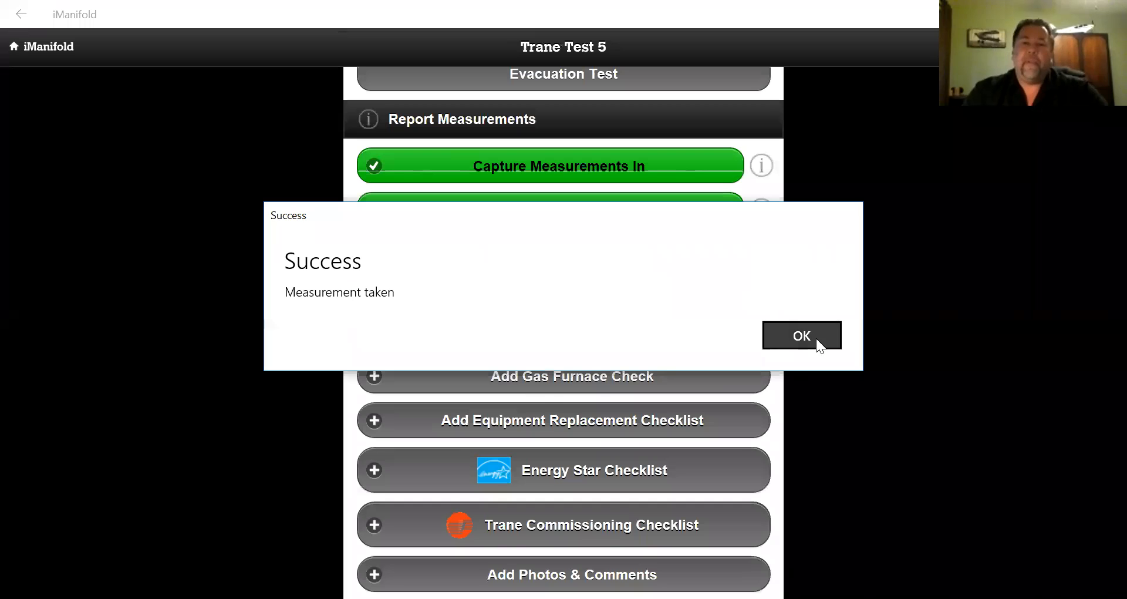
left_click(802, 336)
scroll(167, 311, "down", 1)
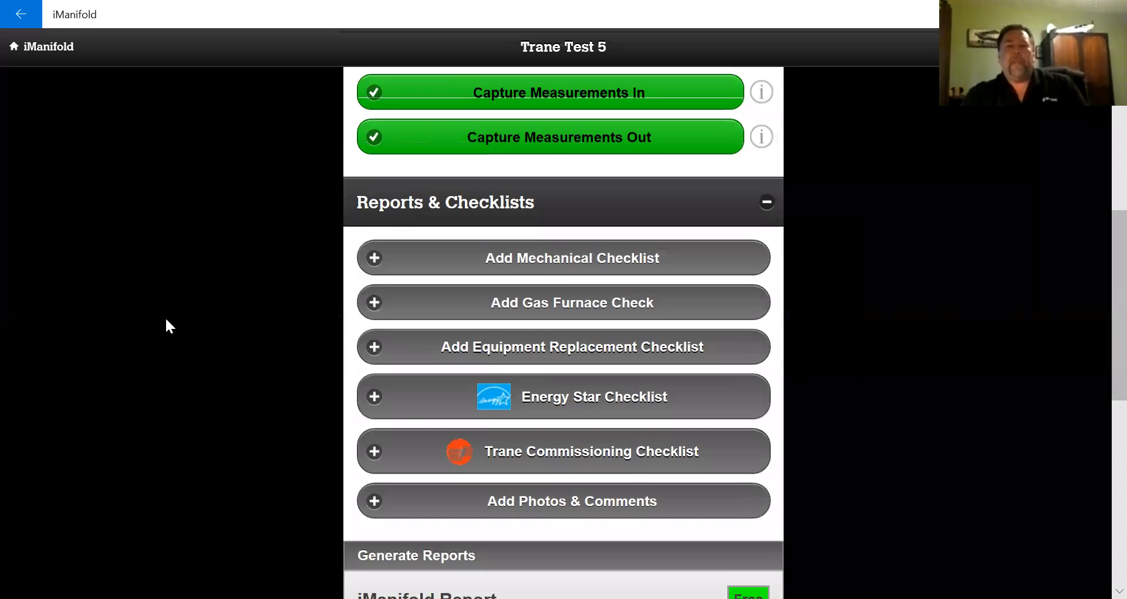
scroll(166, 320, "down", 2)
scroll(167, 320, "up", 1)
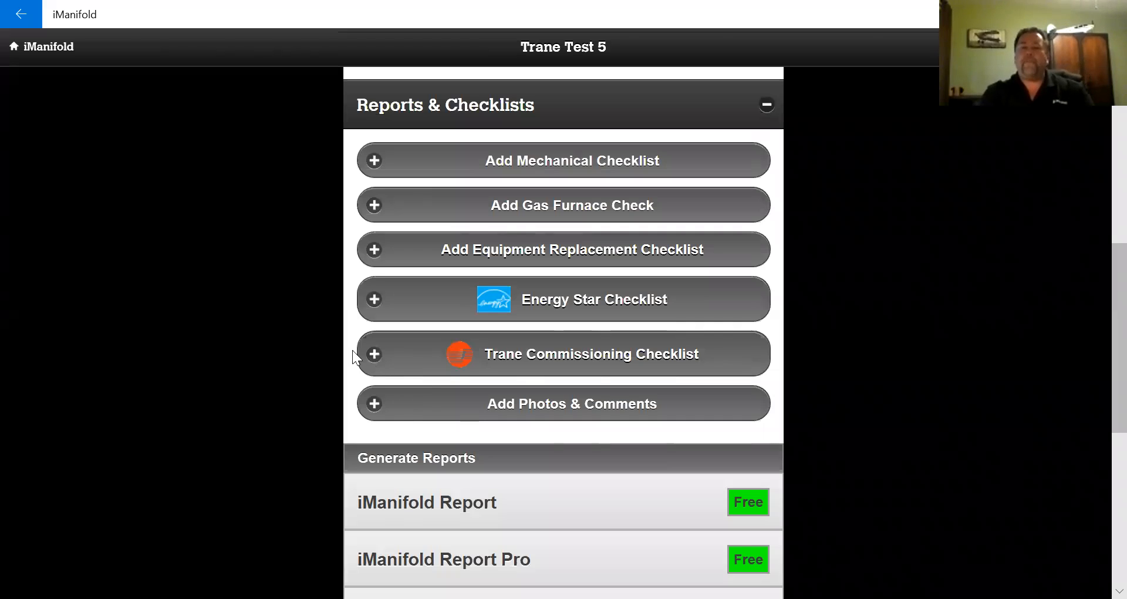
- Open the Trane Commissioning Checklist, enter 'Trane Dealer' as Dealer, and expand Section 2: Process
left_click(544, 362)
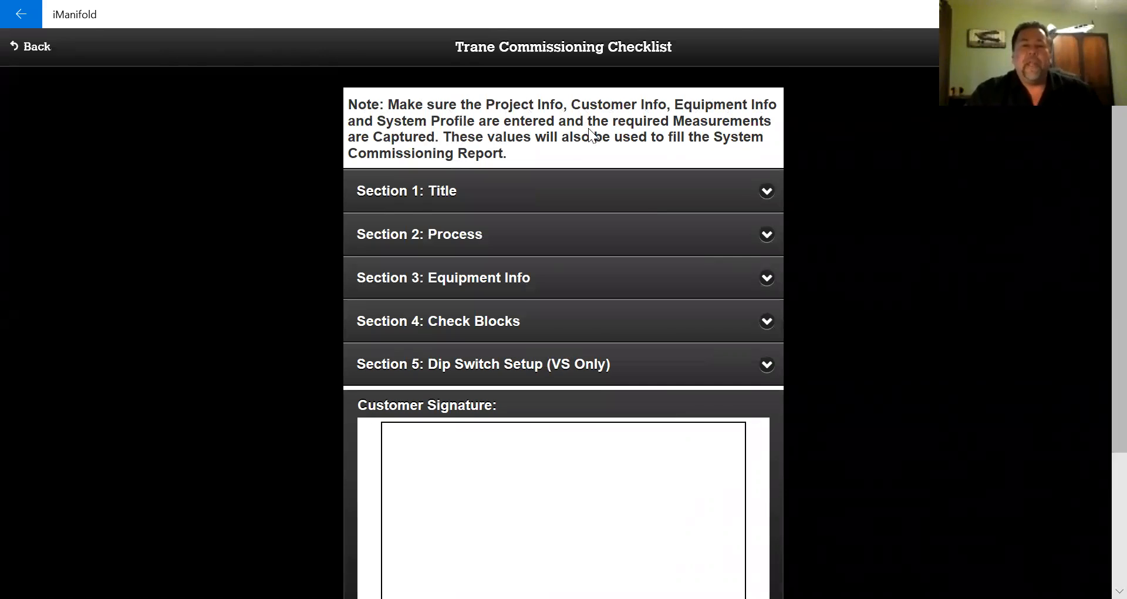
left_click(448, 191)
left_click(441, 251)
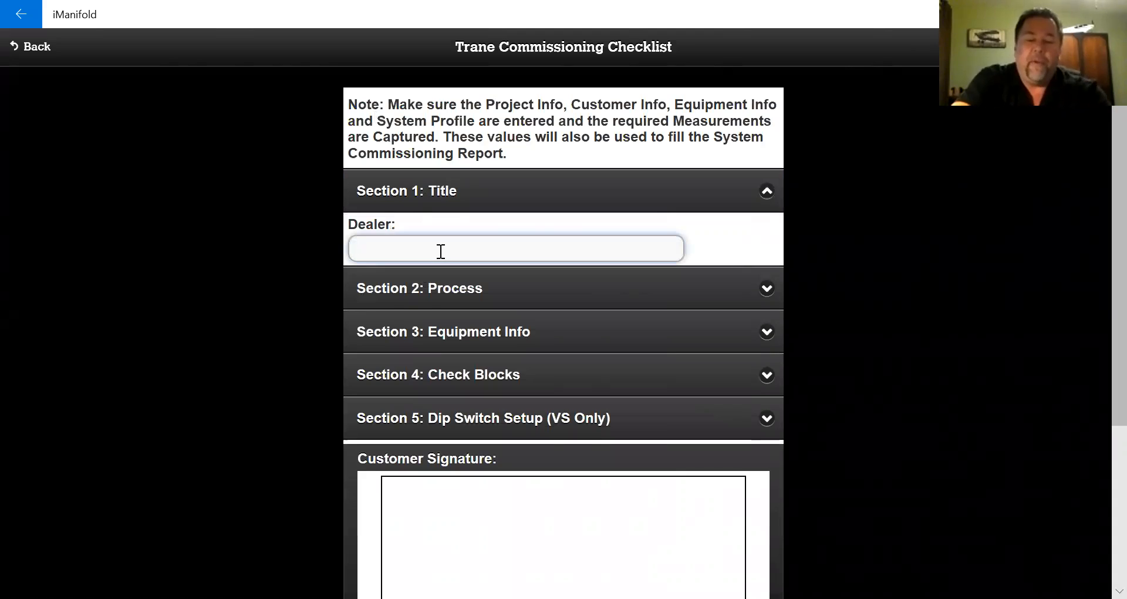
type("Trane ")
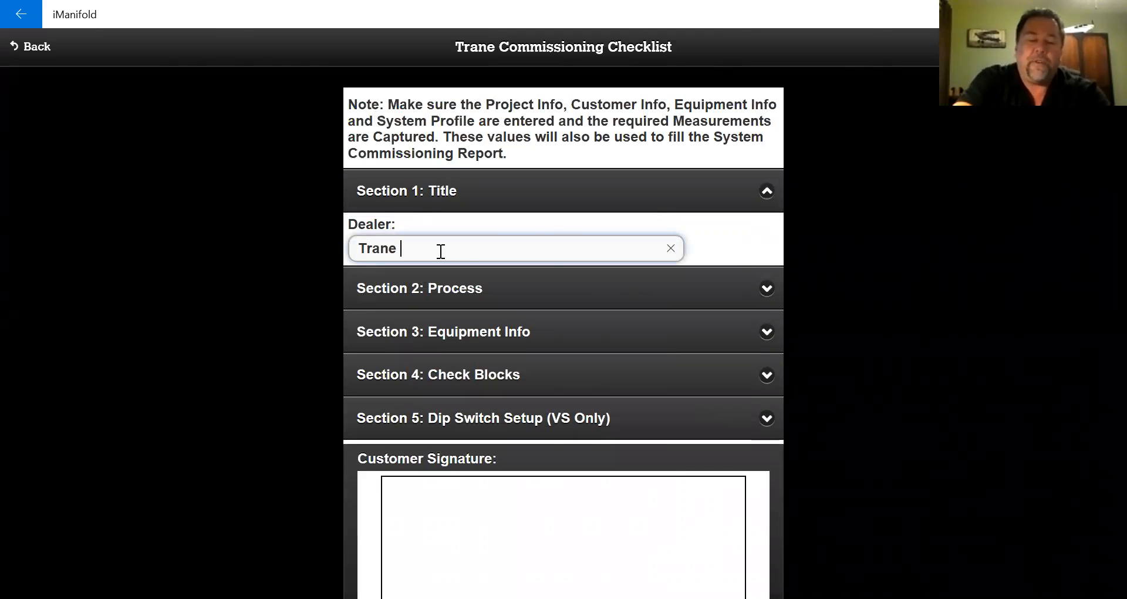
type("Dealer")
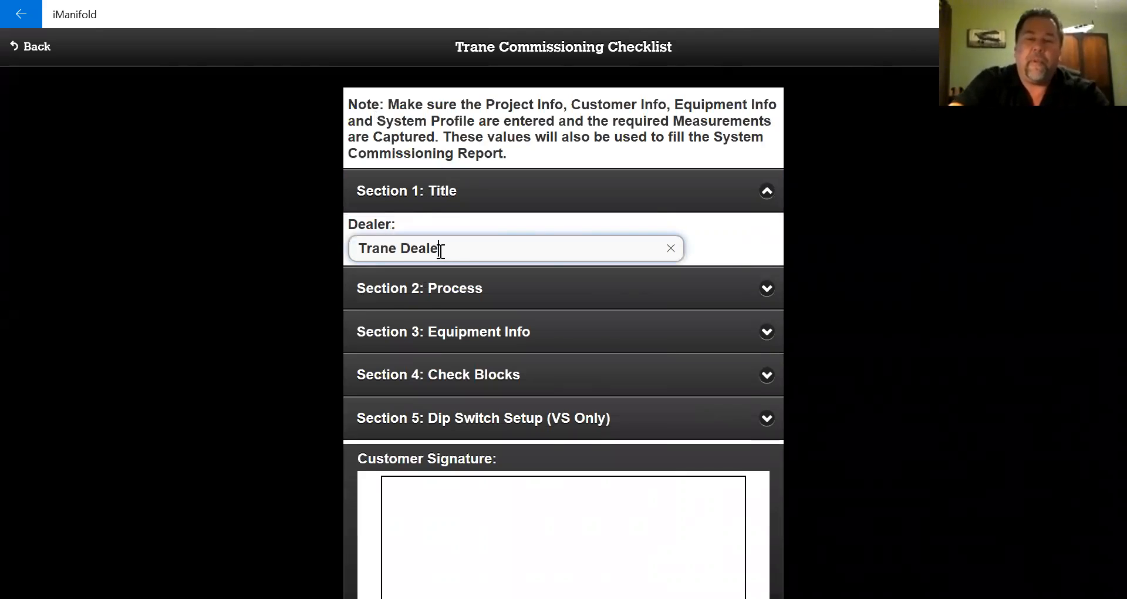
left_click(484, 290)
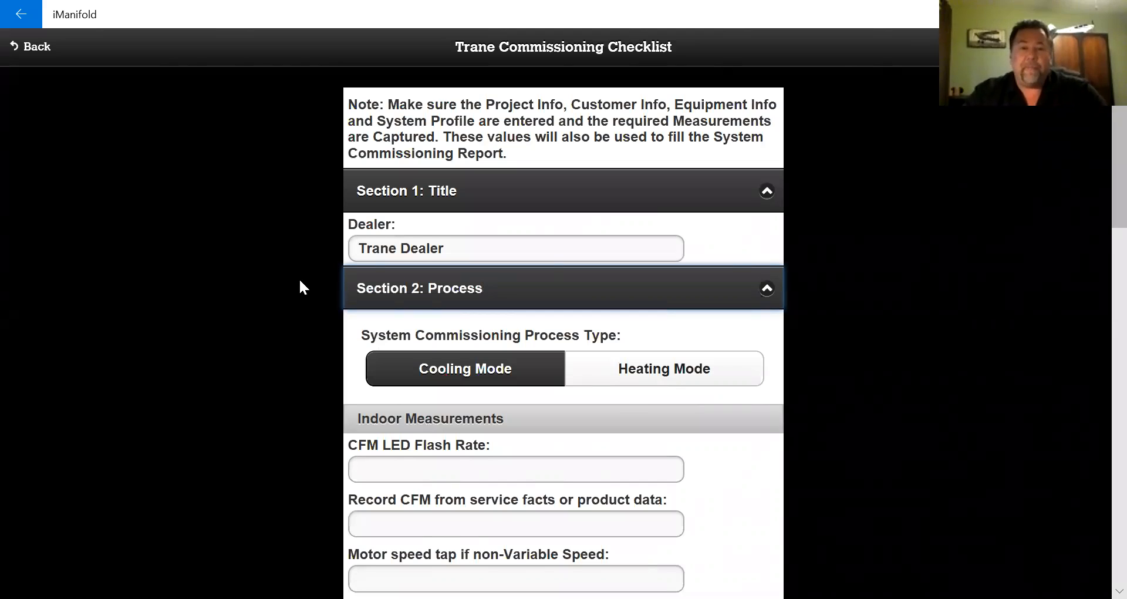
- Keep the process type set to Cooling Mode
scroll(299, 281, "down", 3)
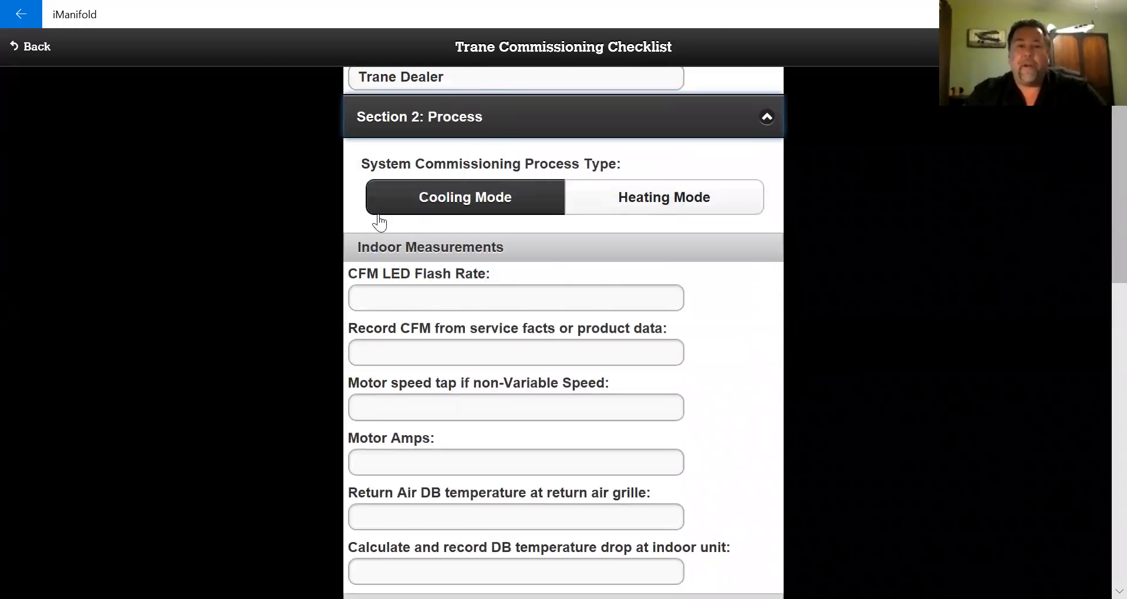
left_click(478, 203)
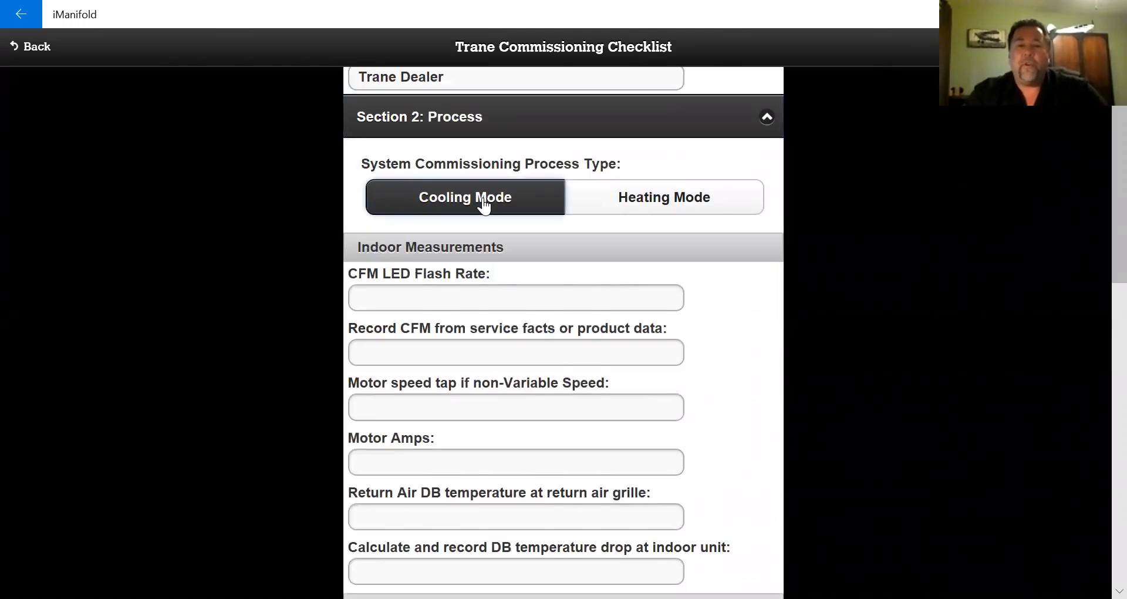
left_click(686, 203)
left_click(503, 208)
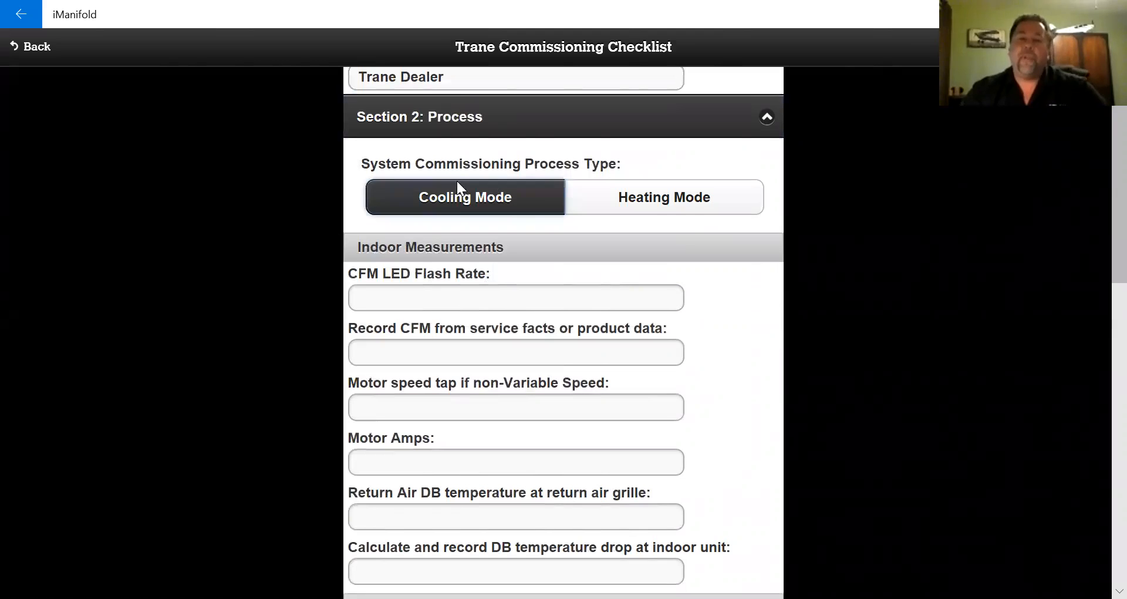
- Enter a CFM LED flash rate of 5+2 and a recorded CFM of 2000
left_click(456, 306)
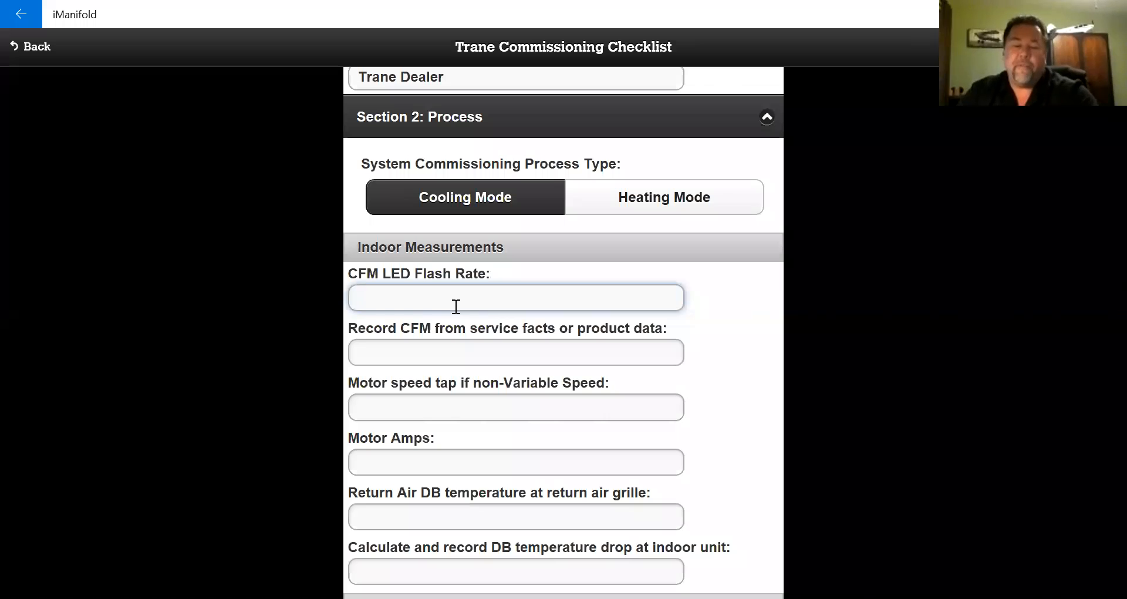
type("5=")
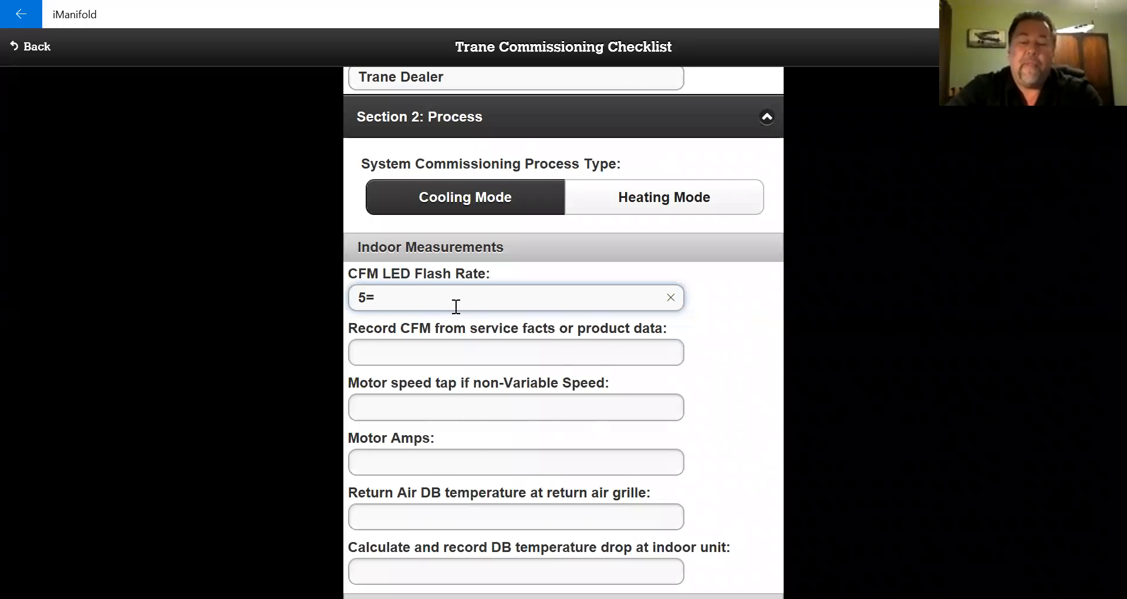
key("BackSpace")
type("+2")
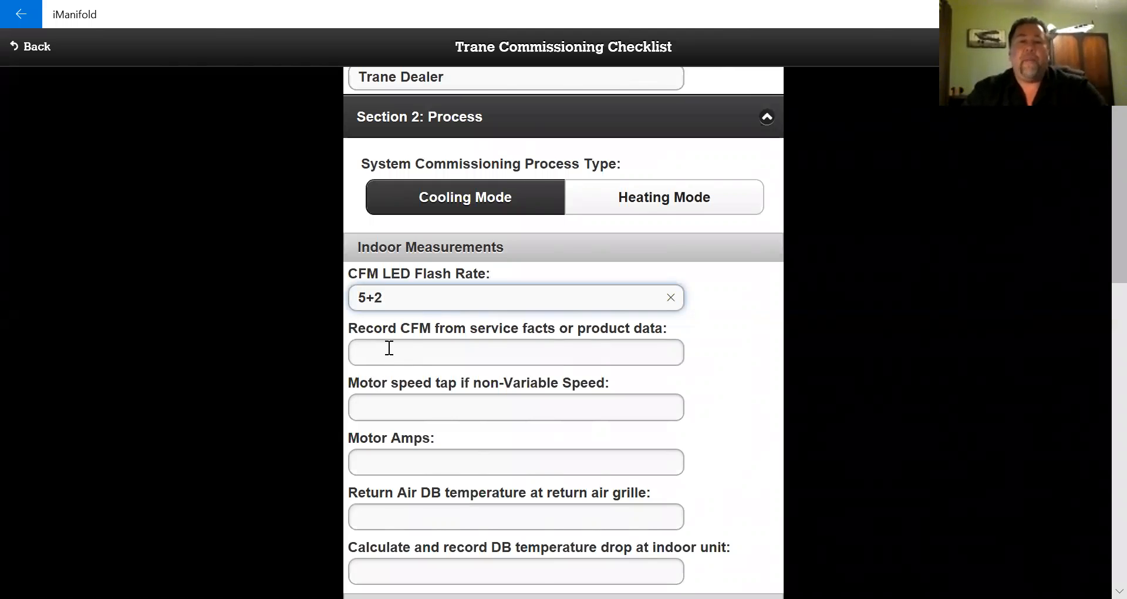
left_click(440, 354)
type("200")
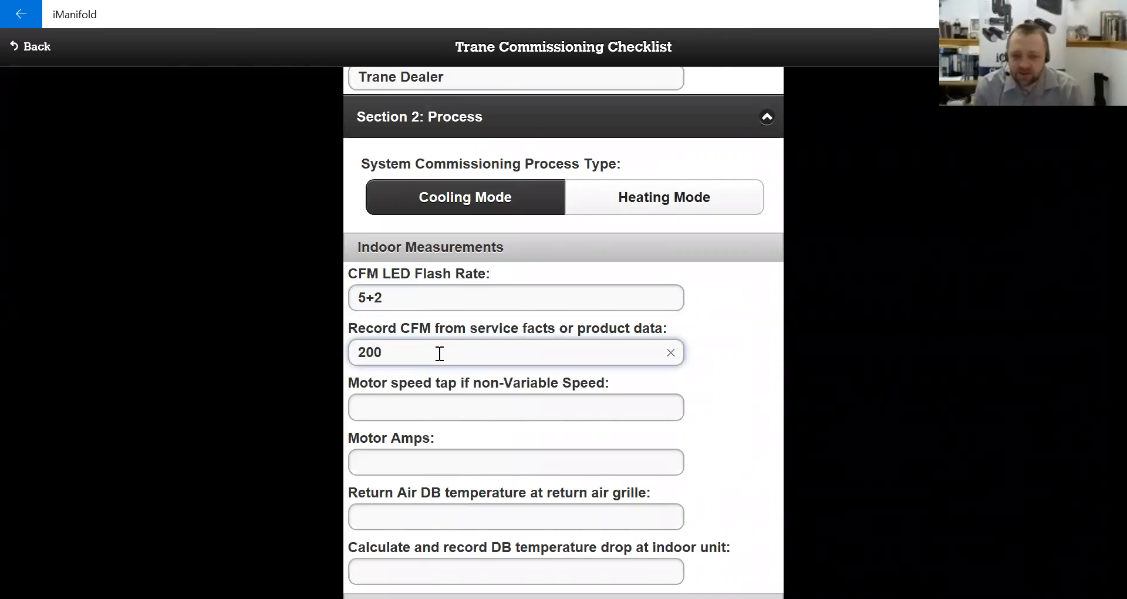
type("0")
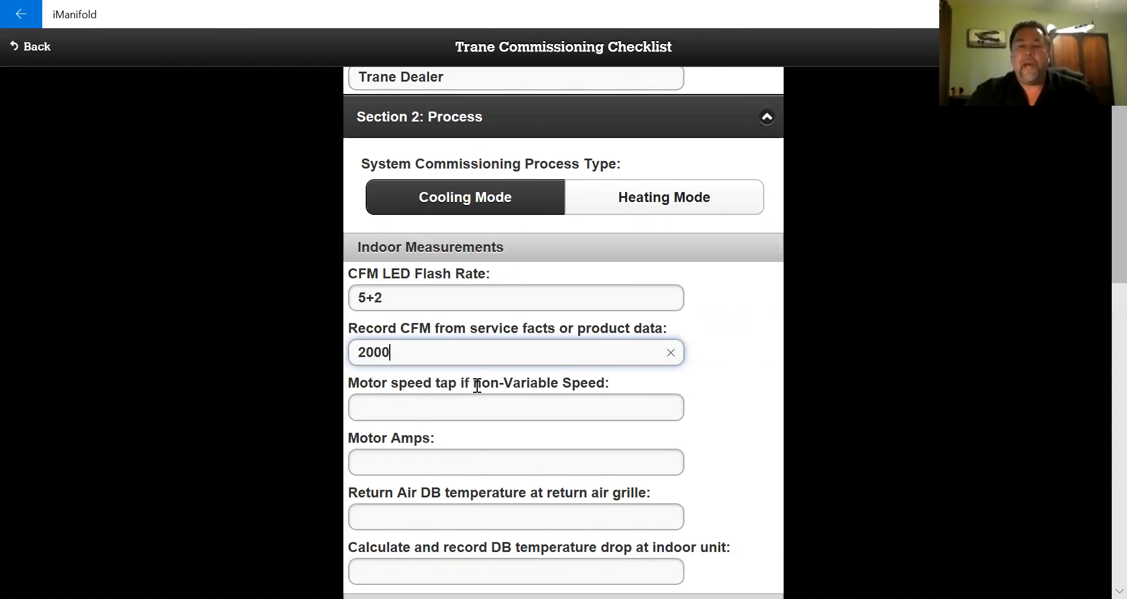
- Enter a motor amps reading of 3.5
left_click(610, 409)
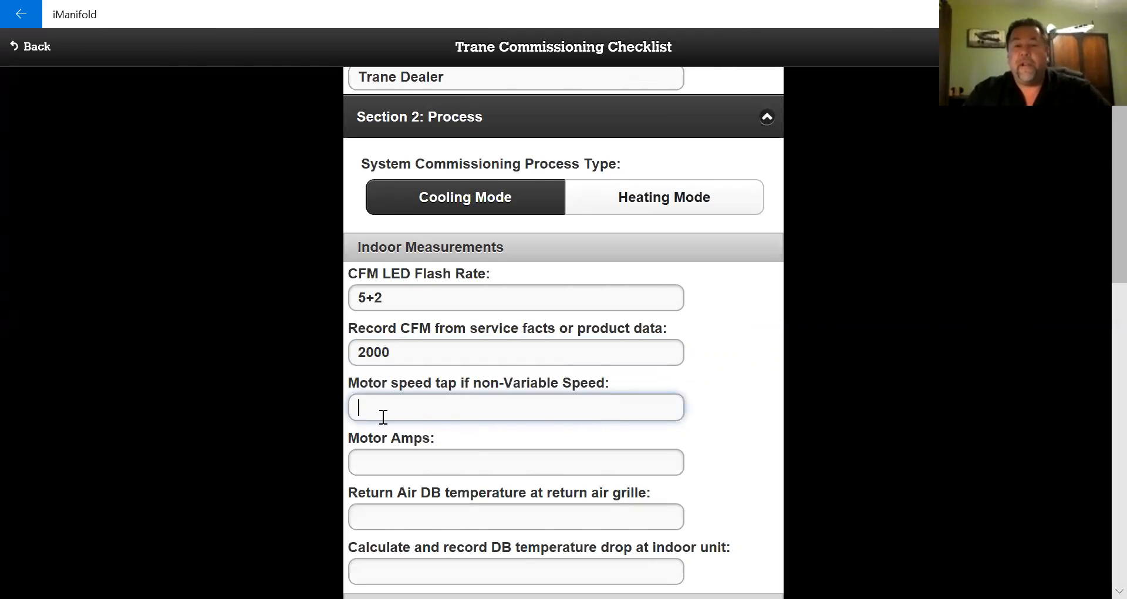
left_click(406, 461)
type("3")
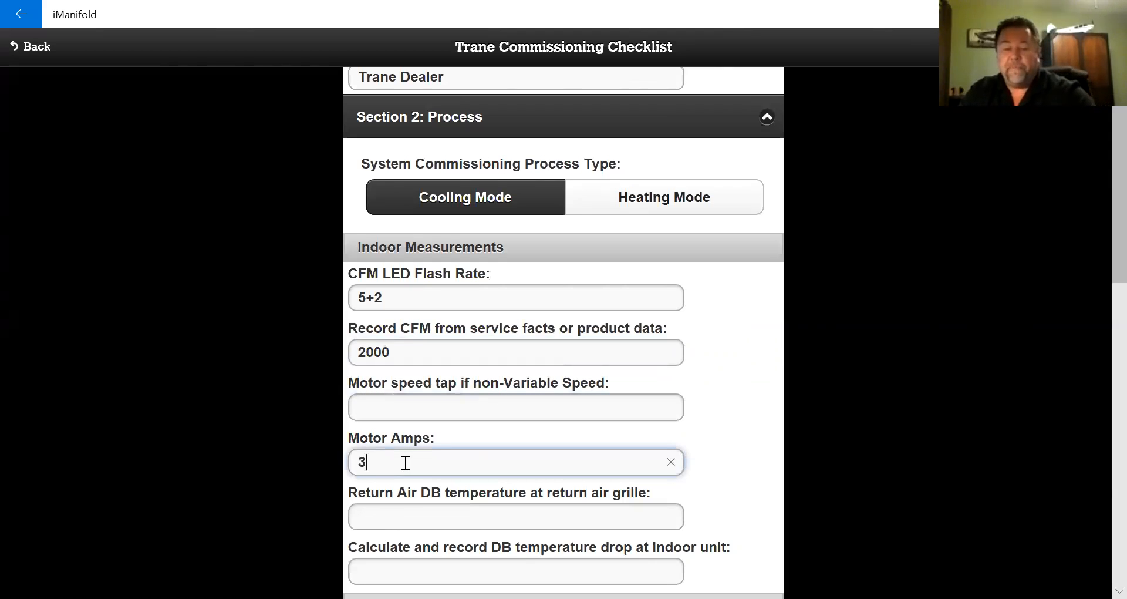
type(".5")
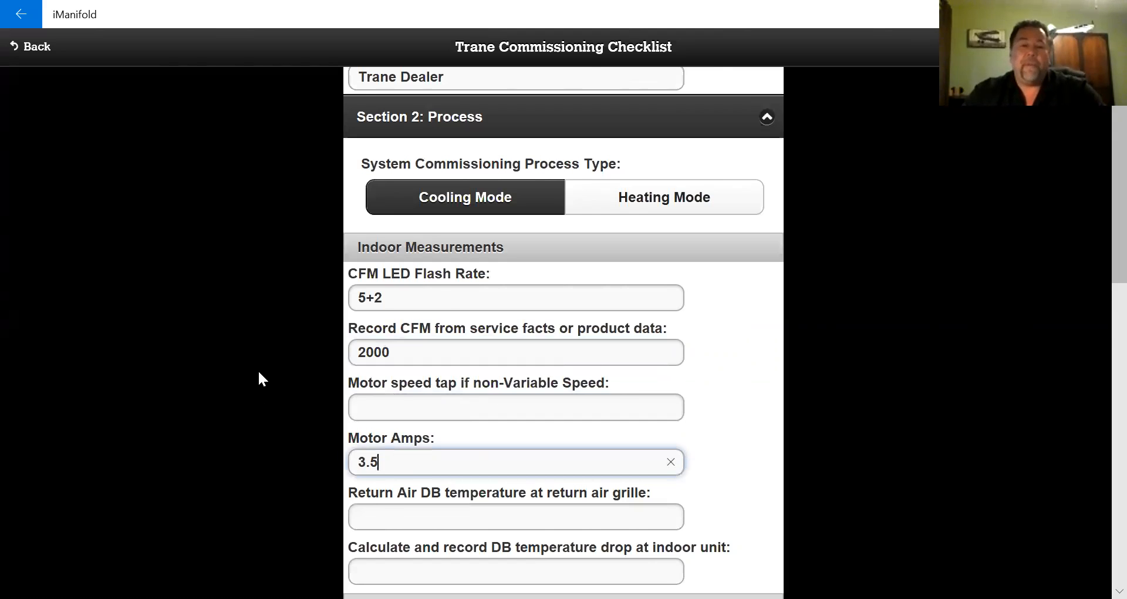
- Enter 75 for return air DB temperature and 15 for the DB temperature drop
scroll(259, 369, "down", 3)
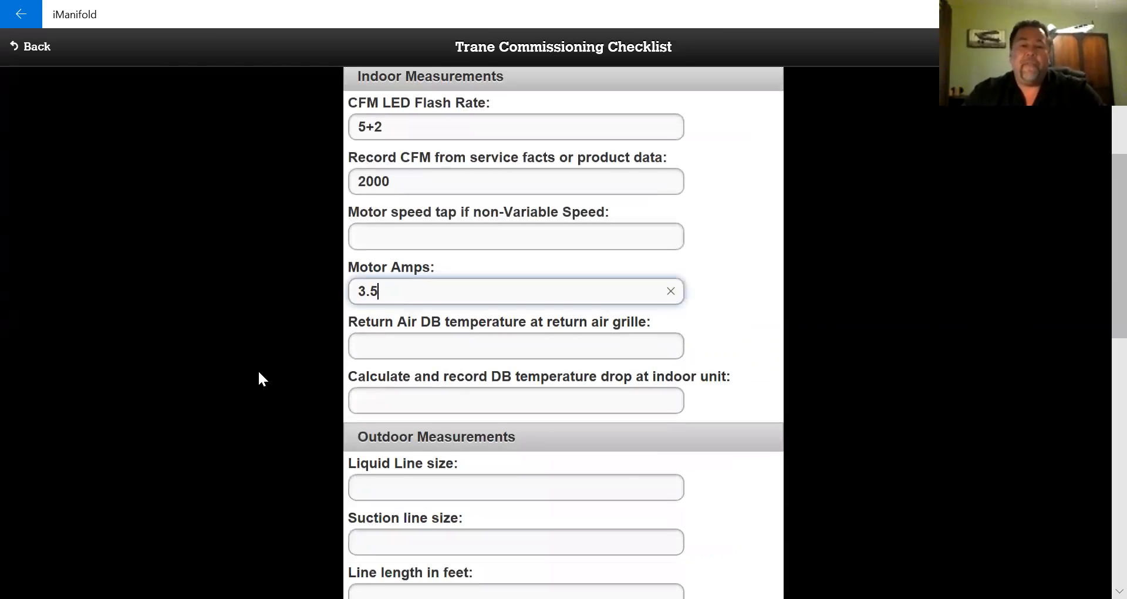
left_click(469, 347)
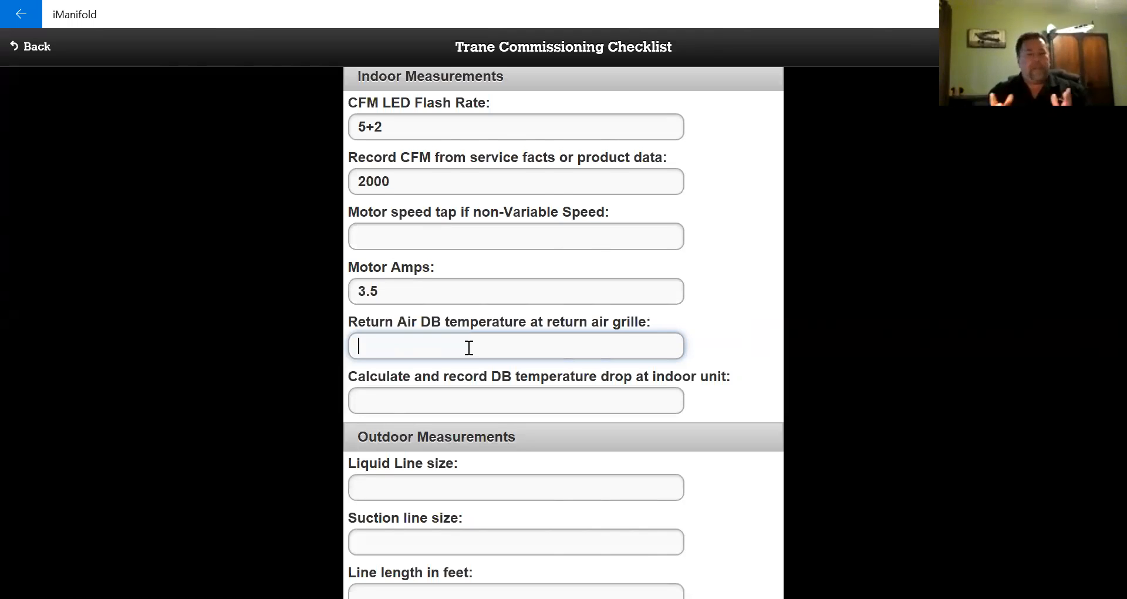
type("75")
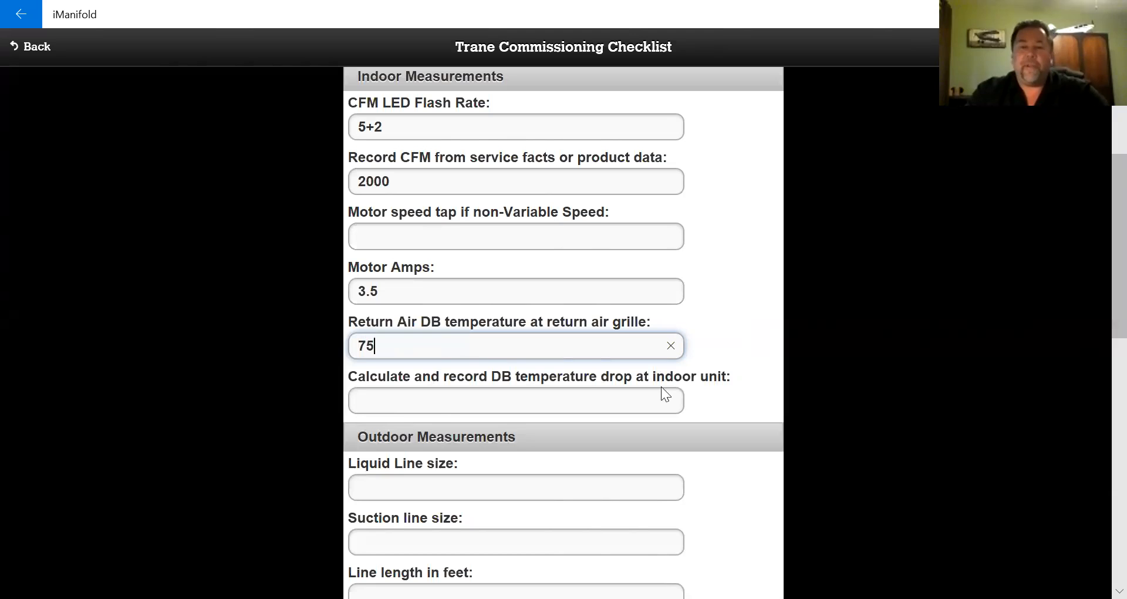
left_click(438, 398)
type("15")
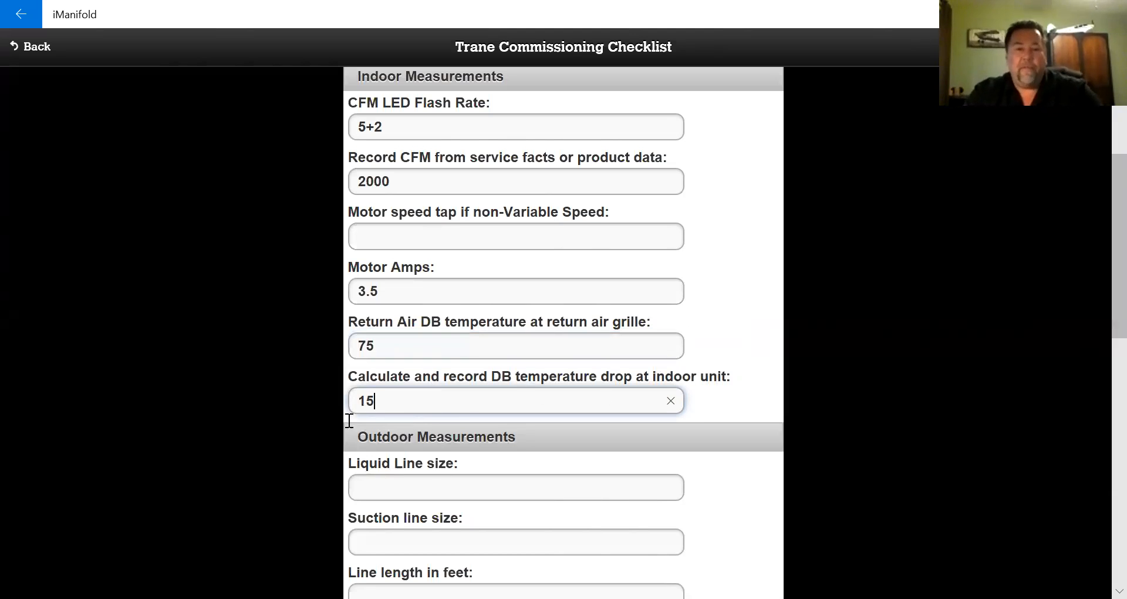
scroll(421, 209, "down", 4)
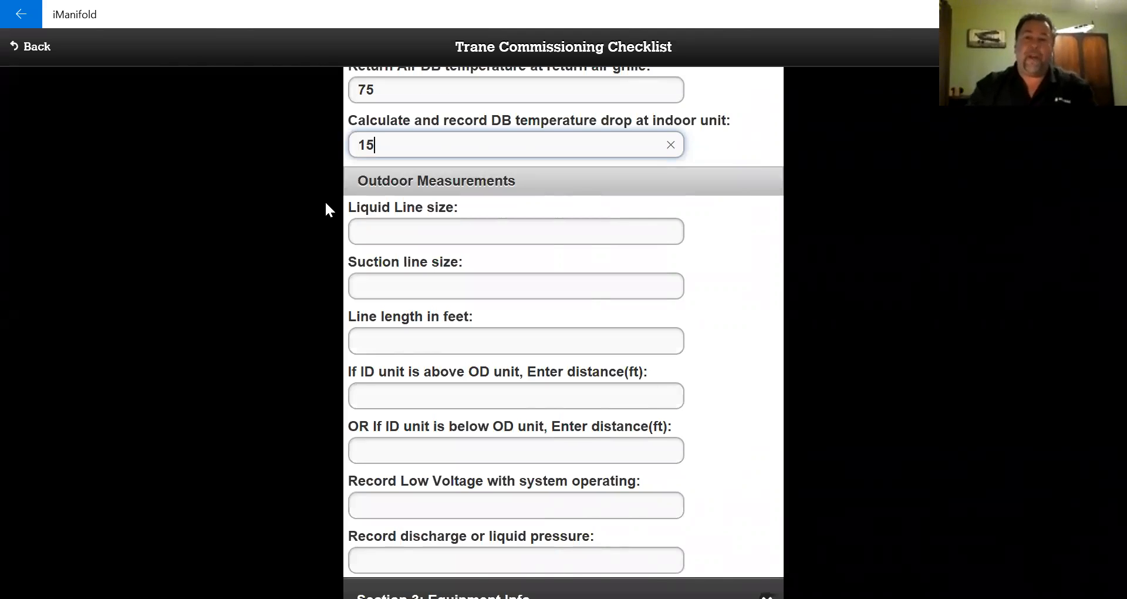
- Enter liquid line 1/2, suction line 1 1/8, line length 15 ft, indoor unit 8 ft above
left_click(420, 232)
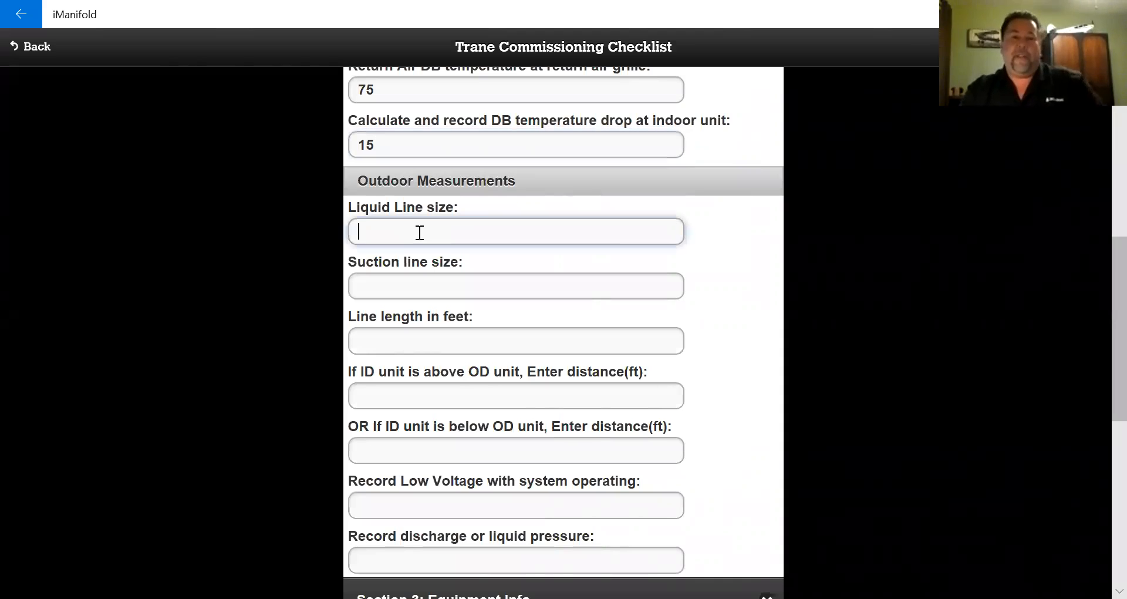
type("1/2")
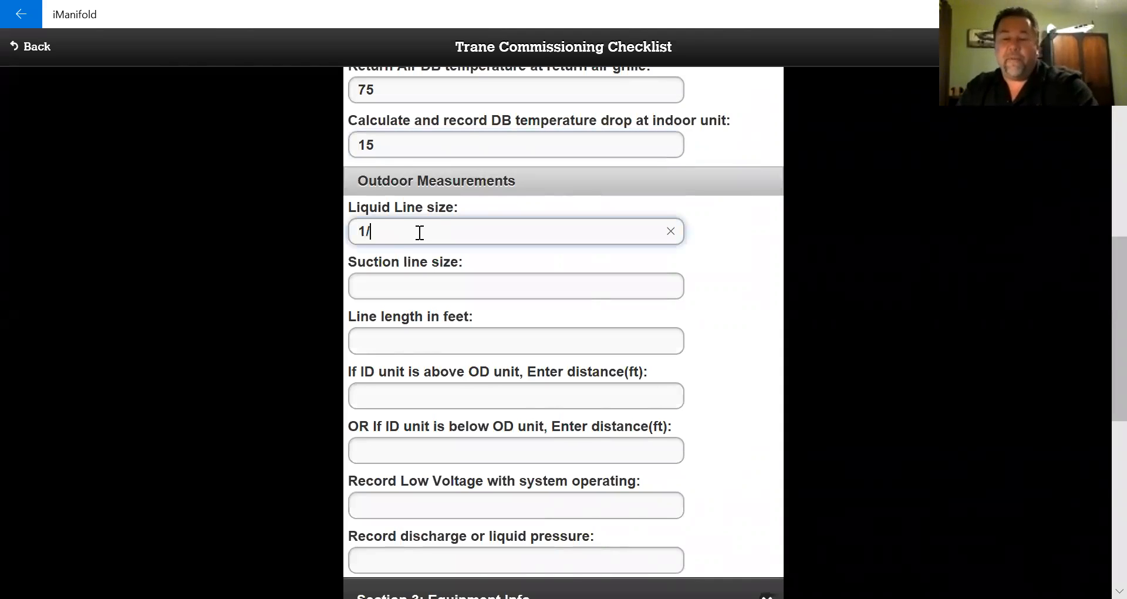
left_click(390, 282)
type("1 1/8")
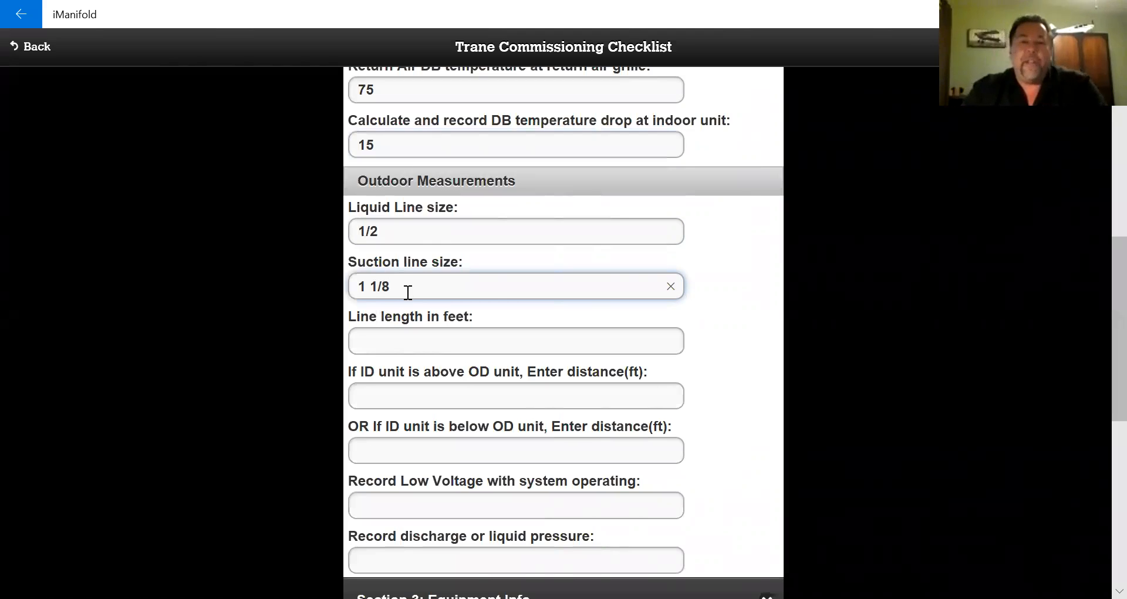
left_click(417, 342)
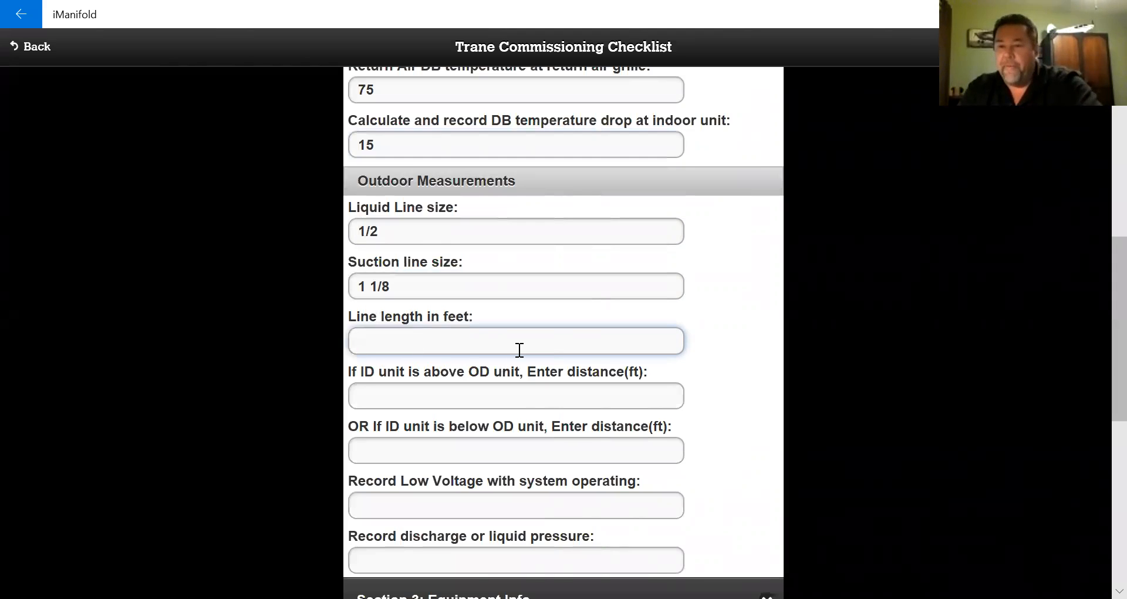
type("15")
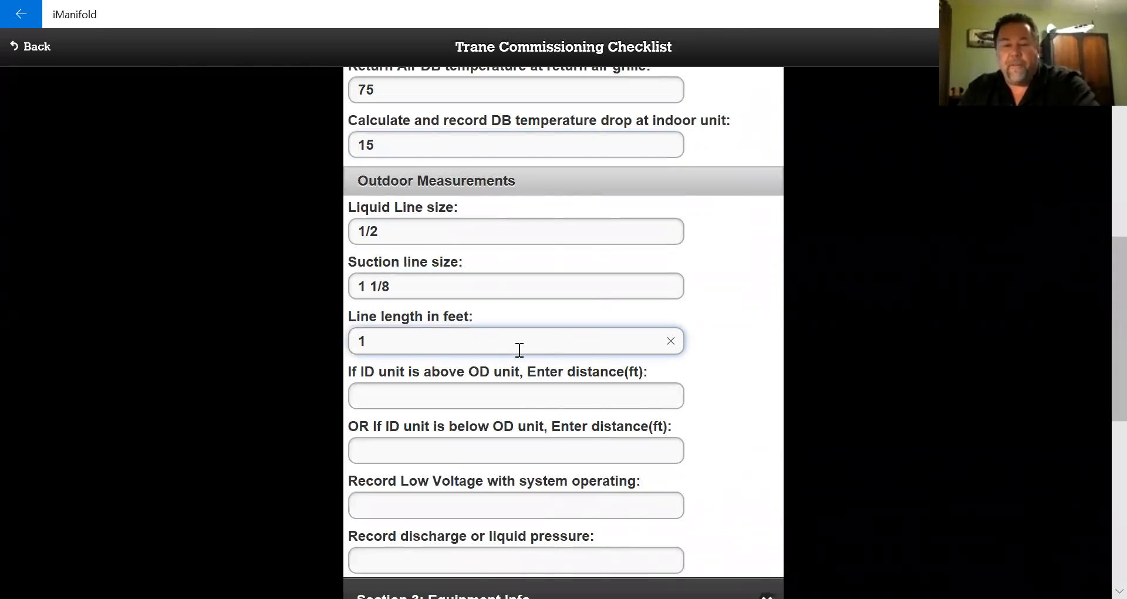
left_click(468, 396)
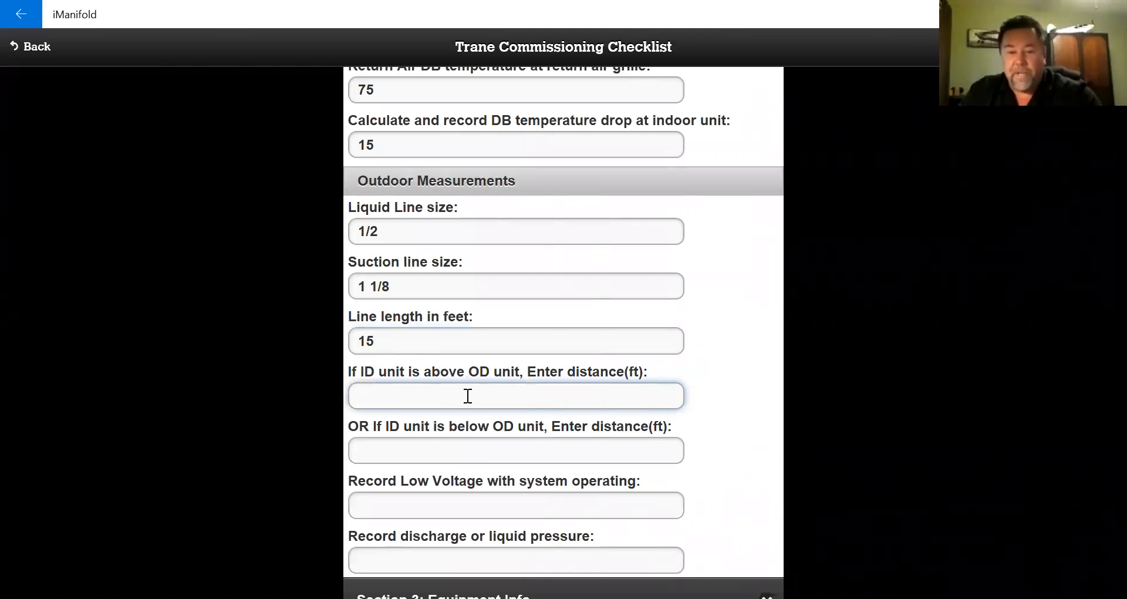
type("8")
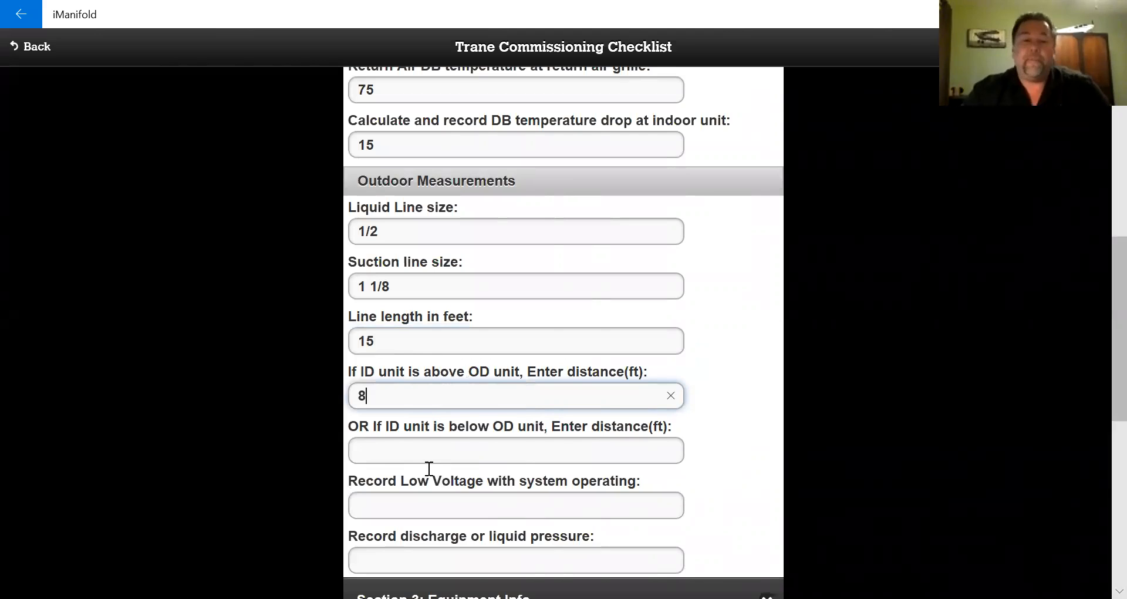
- Enter a low voltage reading of 24.2 and a discharge pressure of 322
scroll(423, 416, "down", 1)
scroll(421, 415, "down", 2)
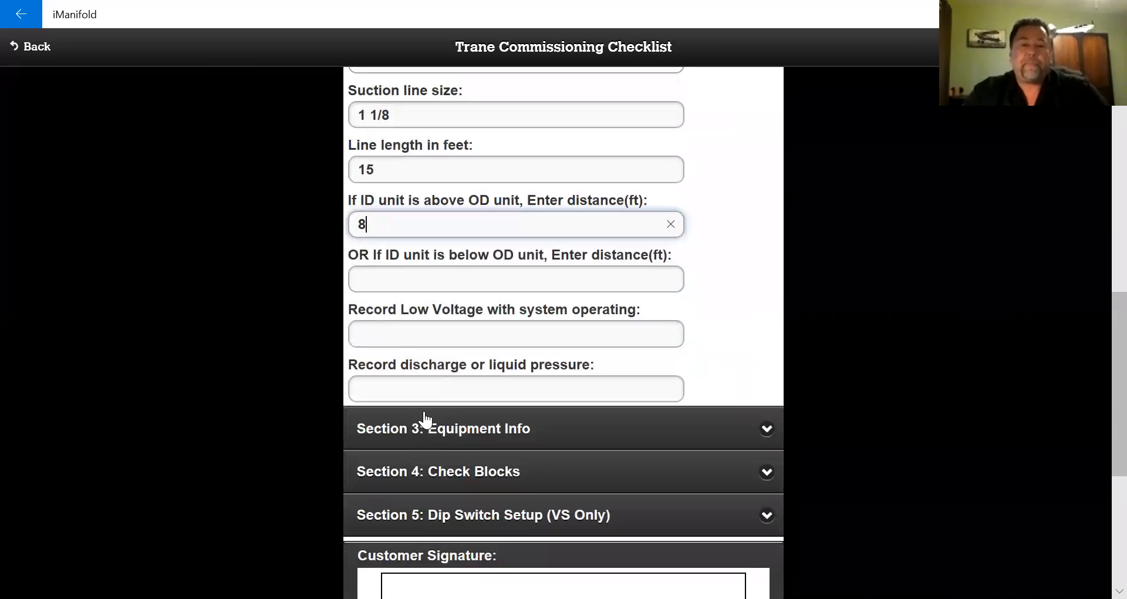
left_click(519, 336)
type("24.2")
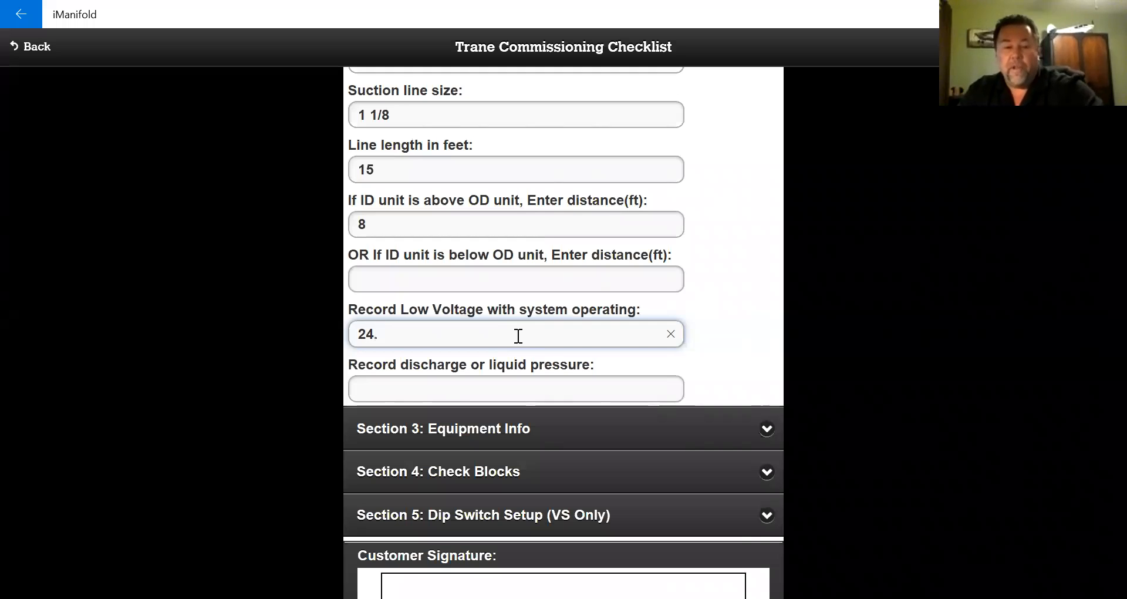
left_click(467, 386)
scroll(199, 346, "up", 6)
scroll(199, 344, "up", 5)
scroll(471, 378, "down", 4)
scroll(471, 379, "down", 10)
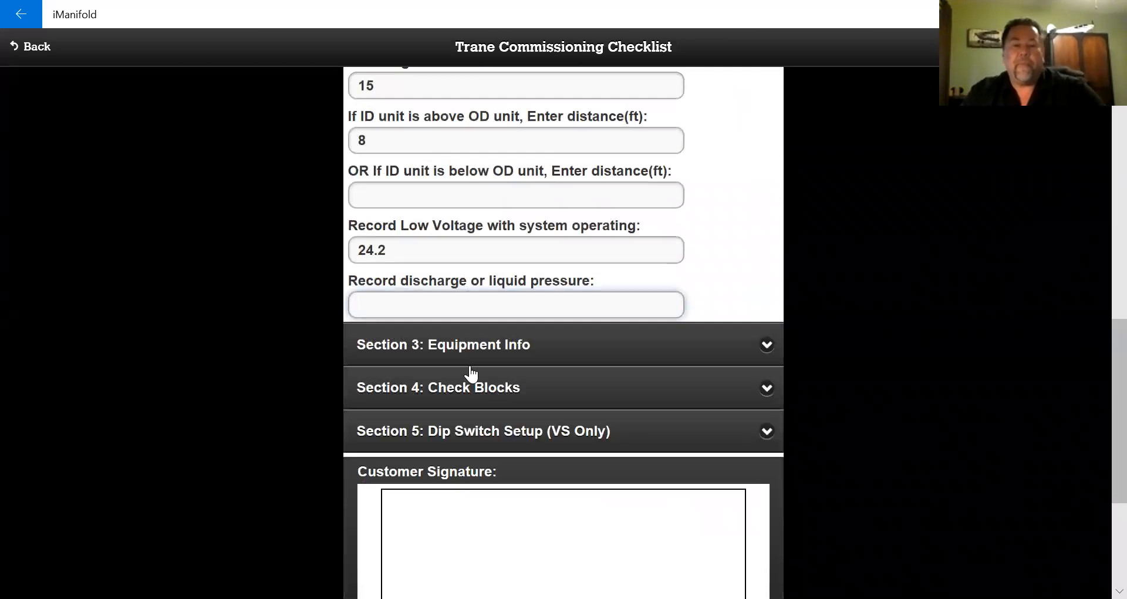
type("322")
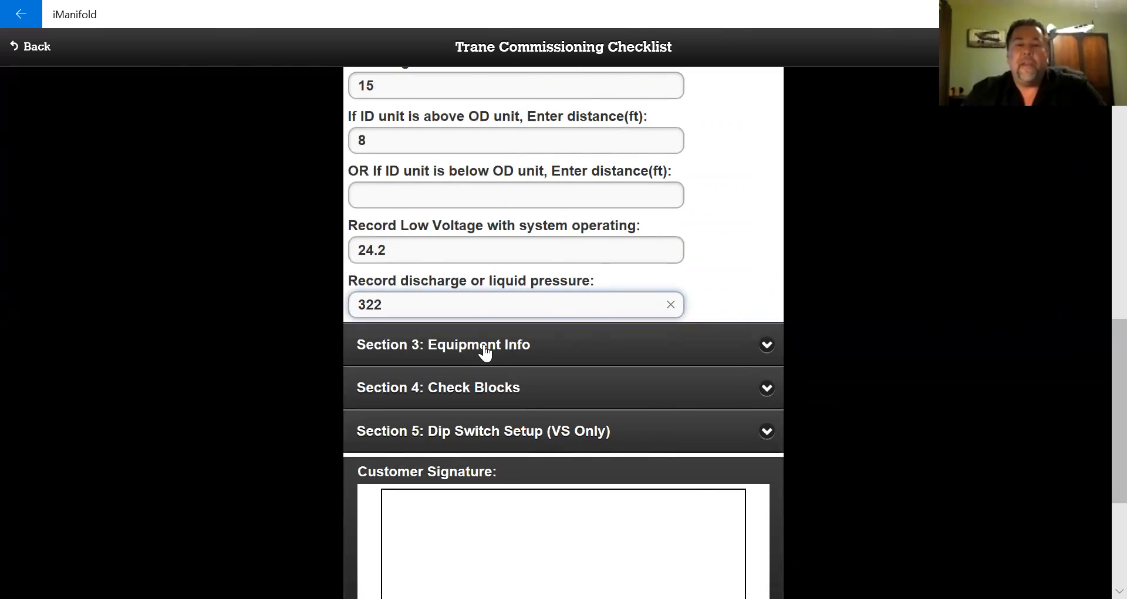
- Expand Equipment Info and enter thermostat model tx12 with serial 12121
left_click(485, 352)
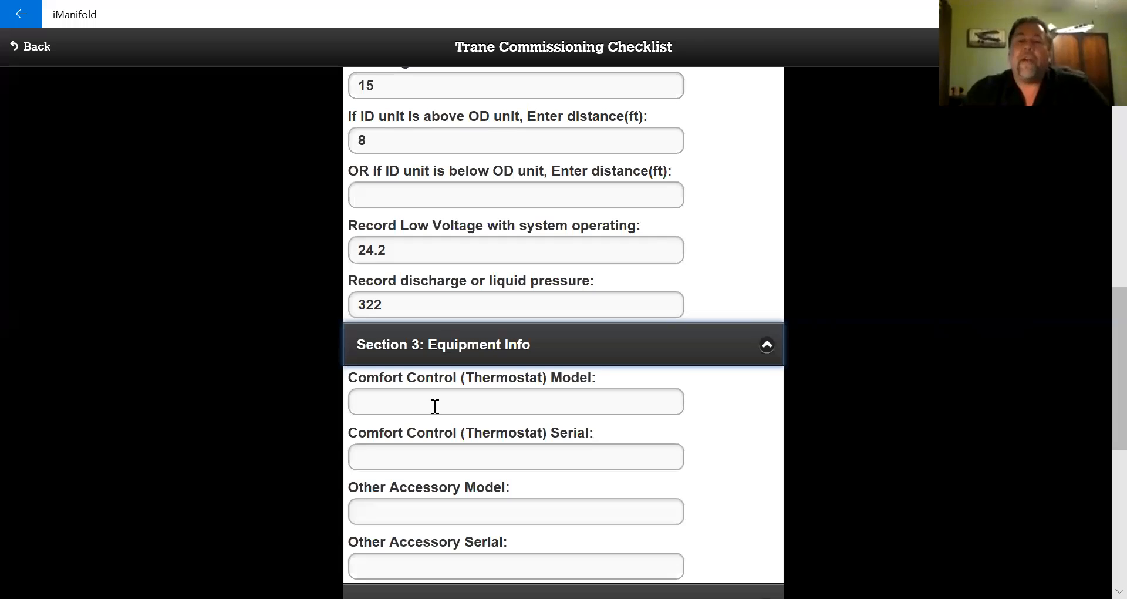
left_click(474, 399)
type("tx12")
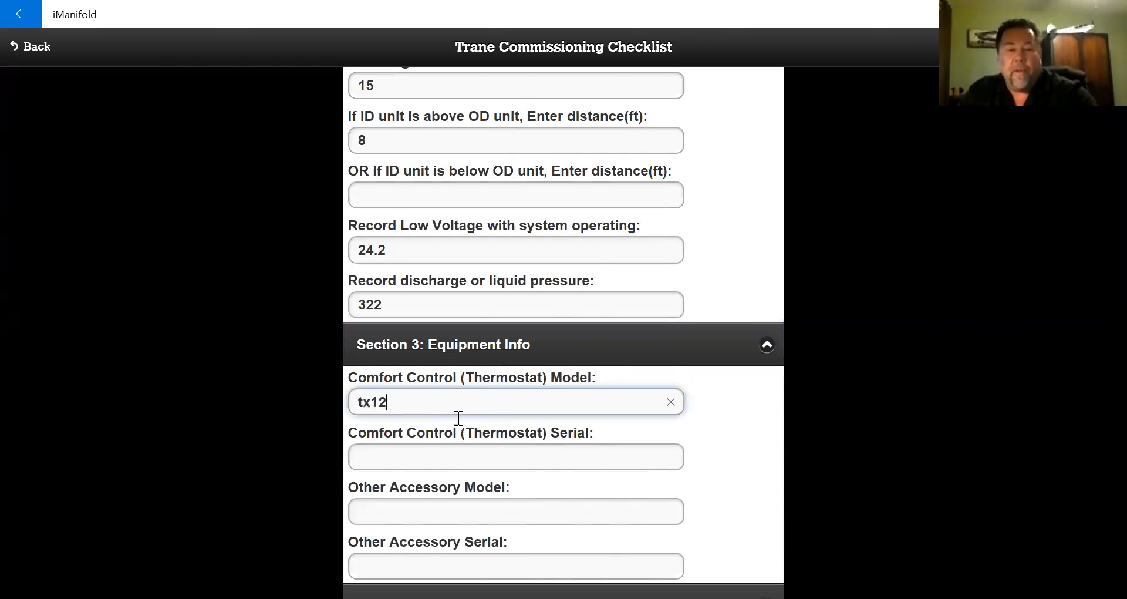
left_click(447, 460)
type("12121")
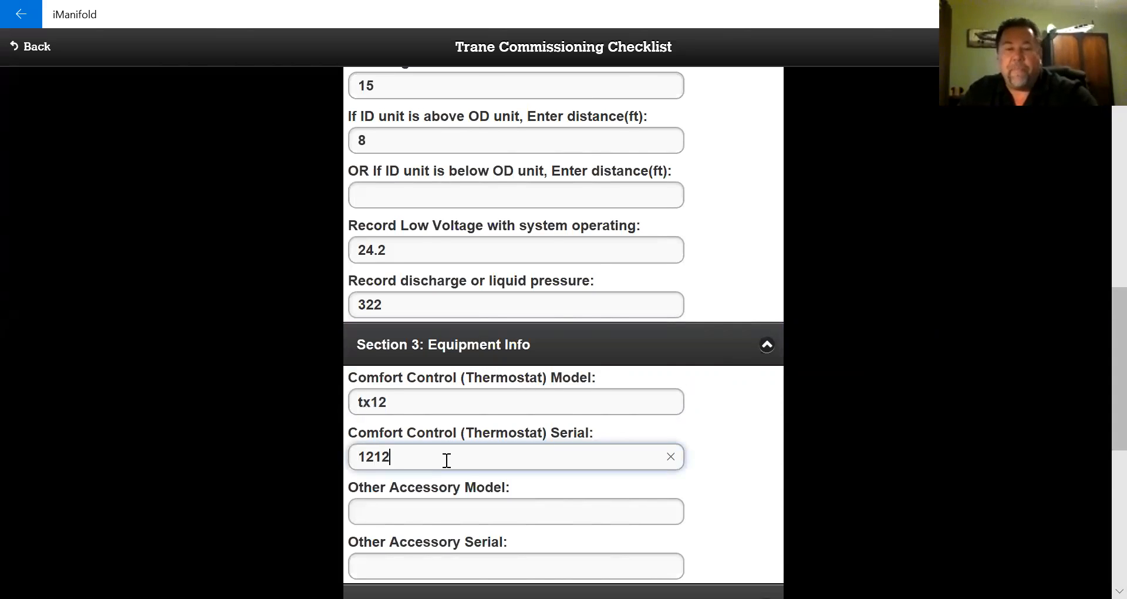
- Enter x for both the other accessory model and serial
left_click(427, 509)
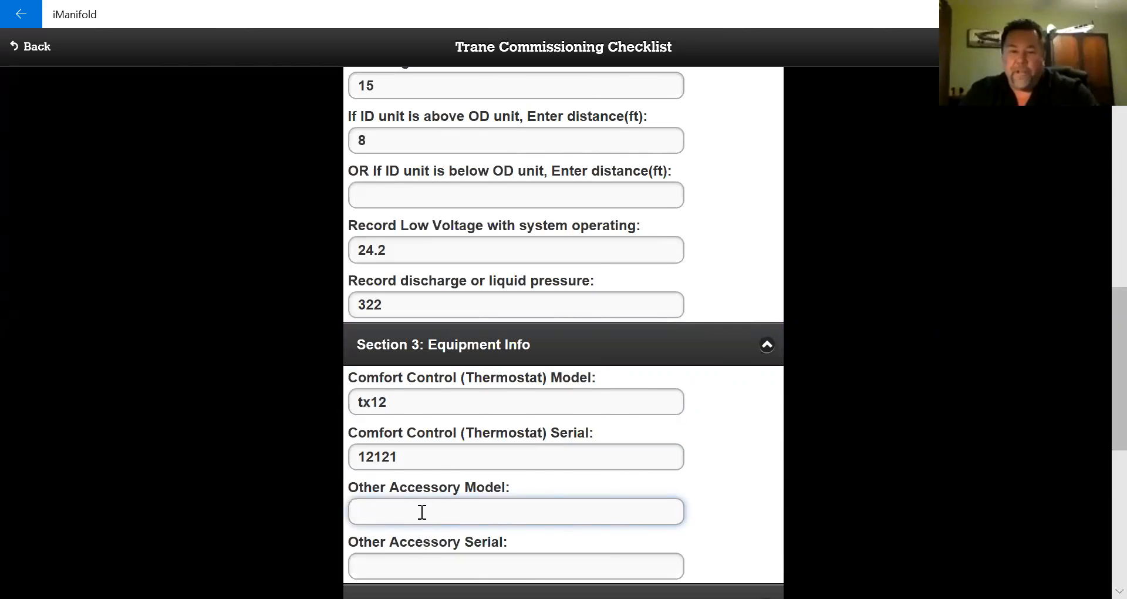
scroll(421, 370, "down", 5)
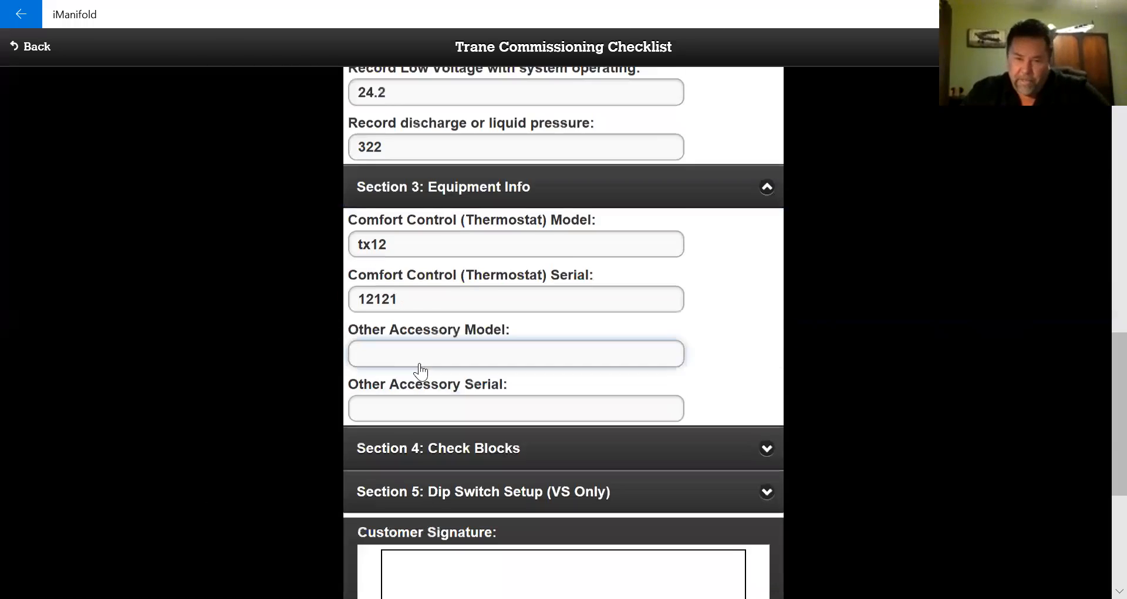
type("x")
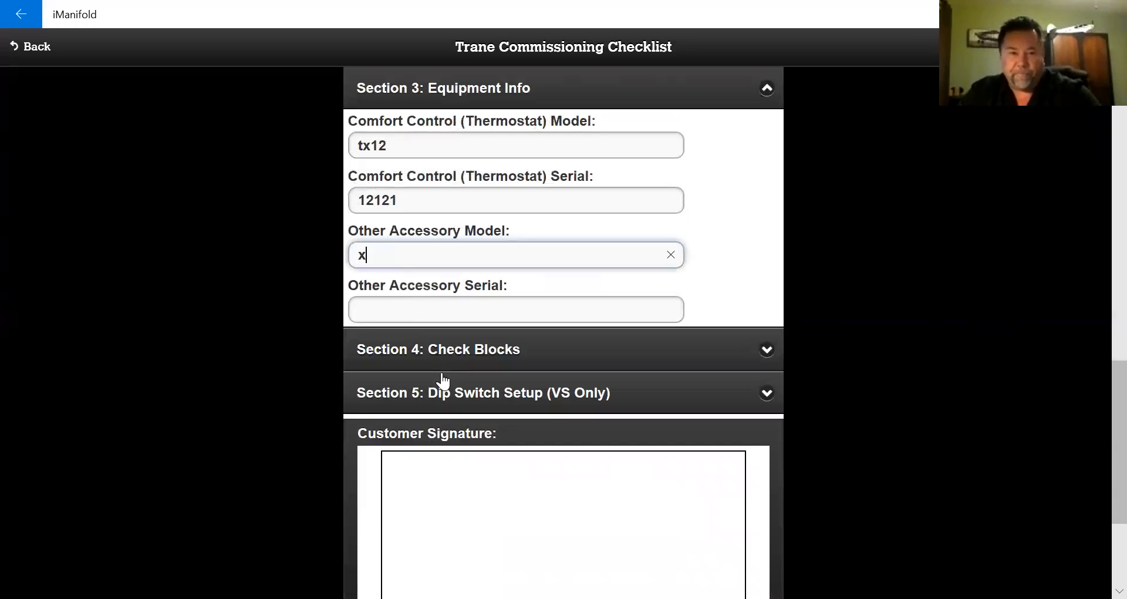
left_click(425, 313)
type("x")
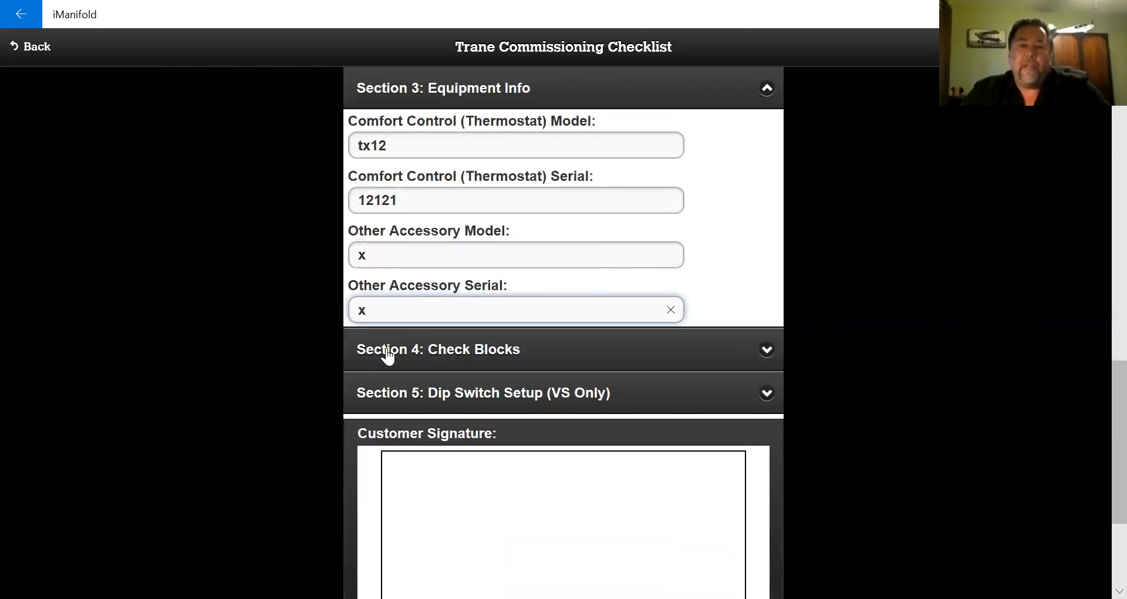
- Expand Check Blocks and tick Load Calculation, condensate drain, secondary pan, and duct sealing items
left_click(495, 354)
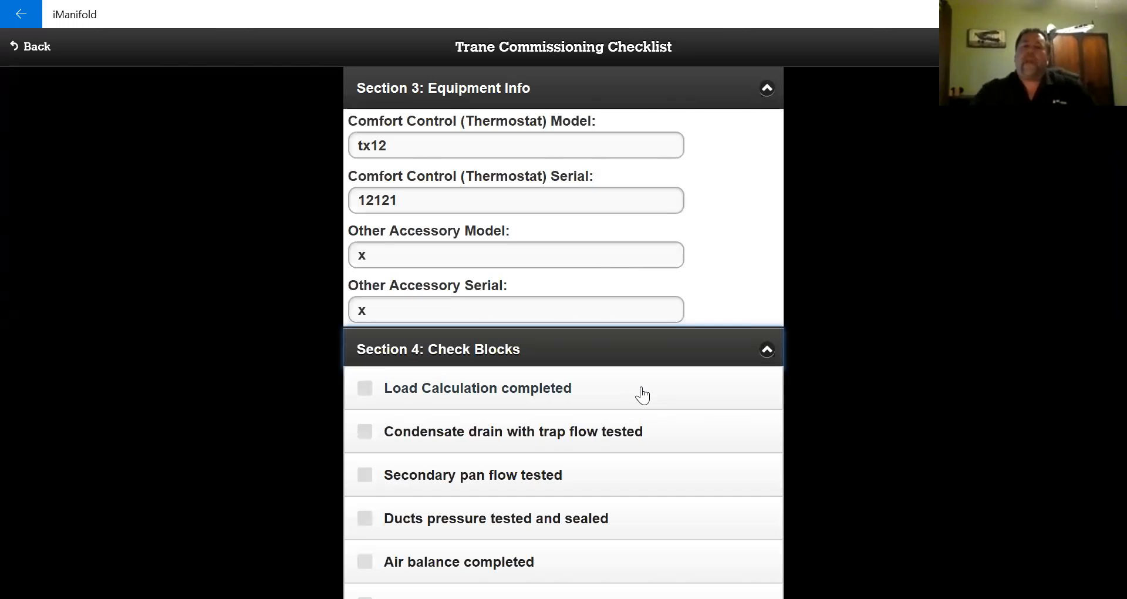
left_click(360, 397)
left_click(360, 398)
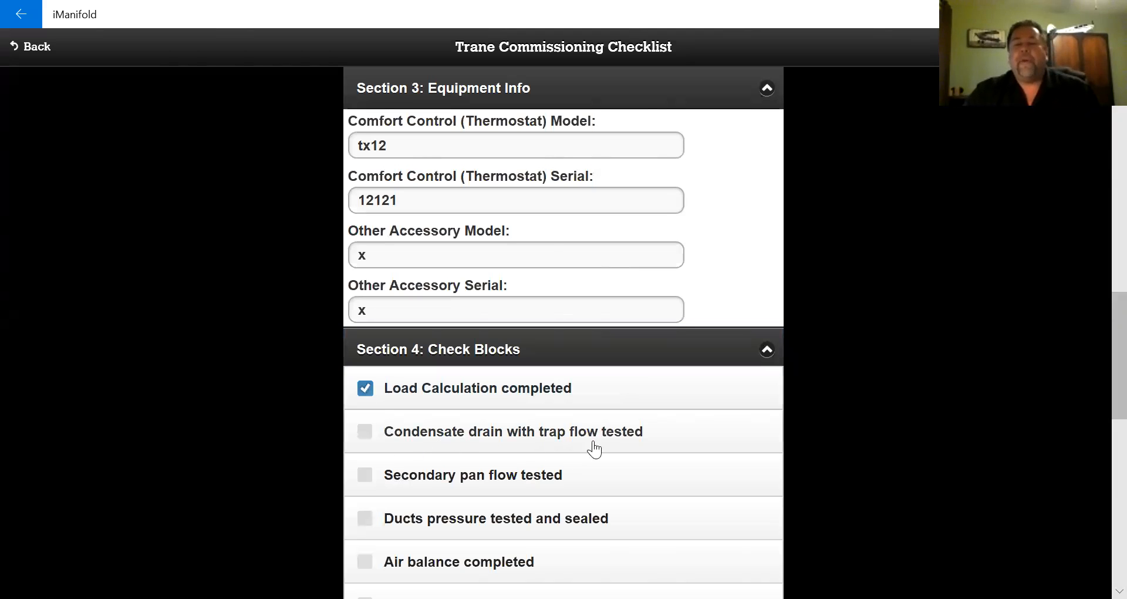
left_click(365, 436)
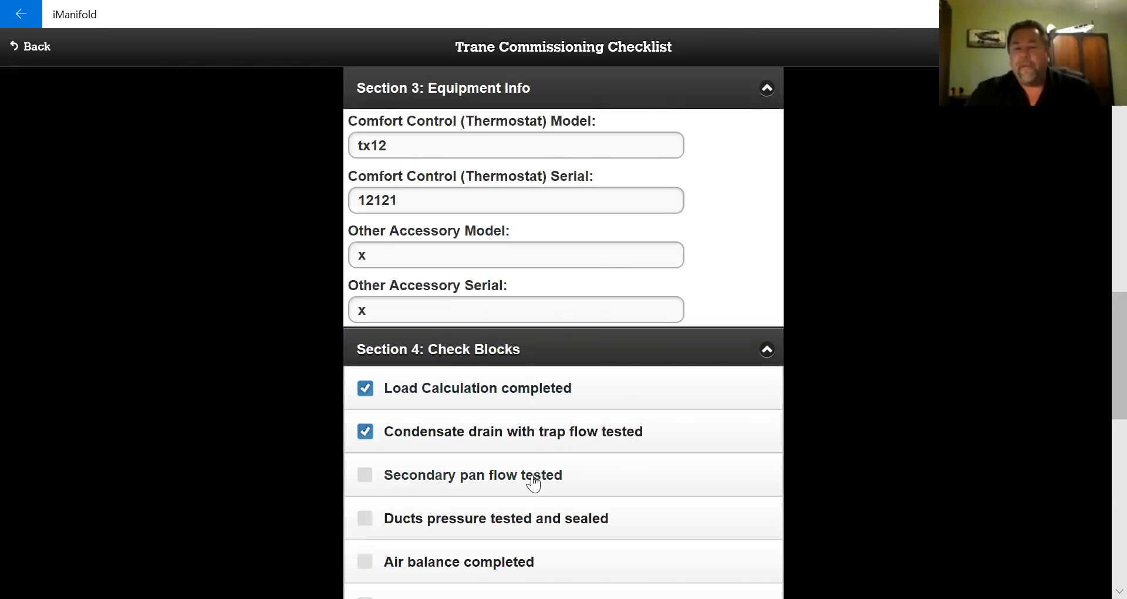
left_click(364, 478)
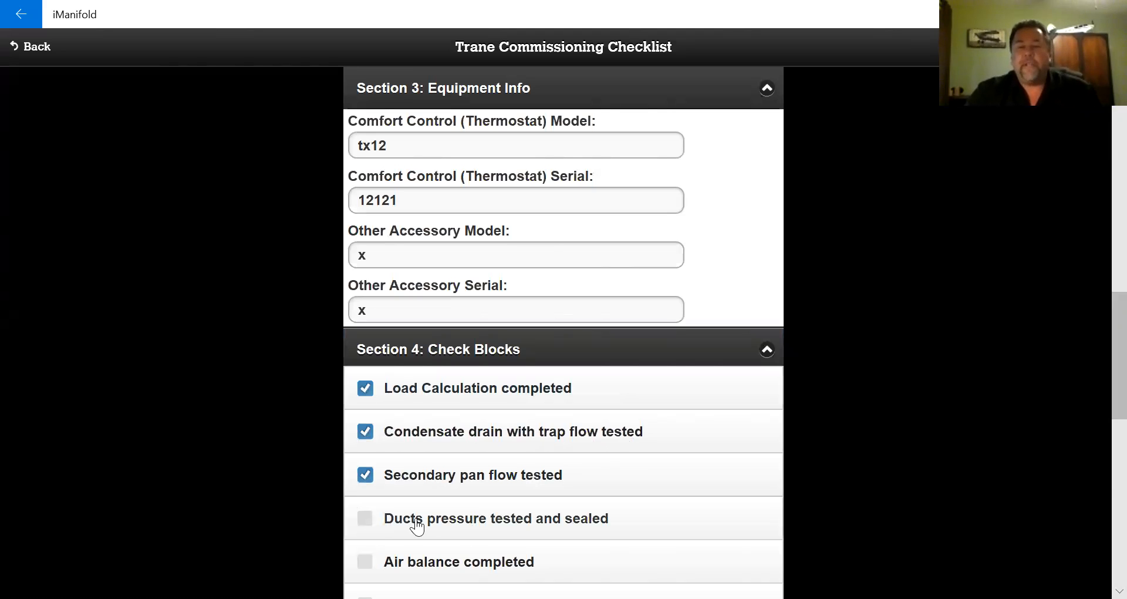
left_click(364, 522)
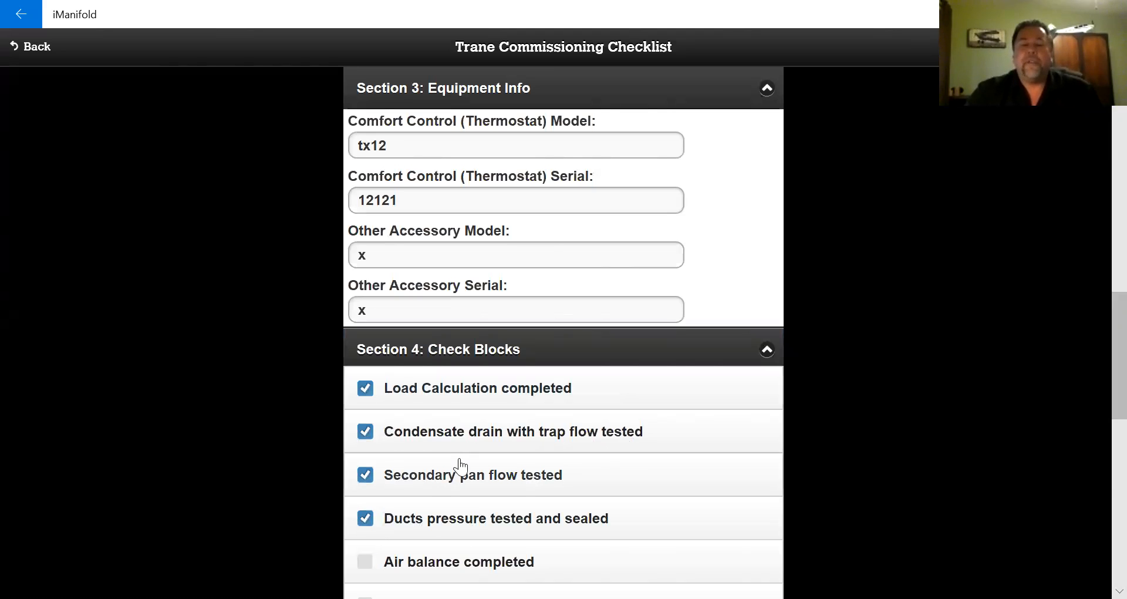
- Tick the remaining items from Air balance completed through Warranty explained/registered
scroll(461, 464, "down", 4)
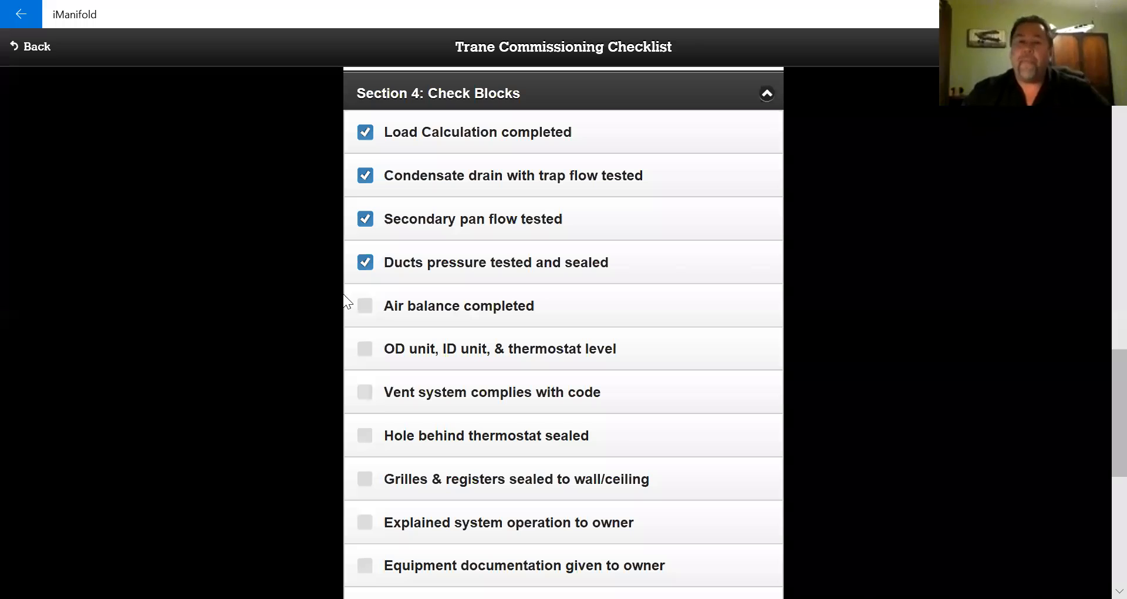
left_click(367, 310)
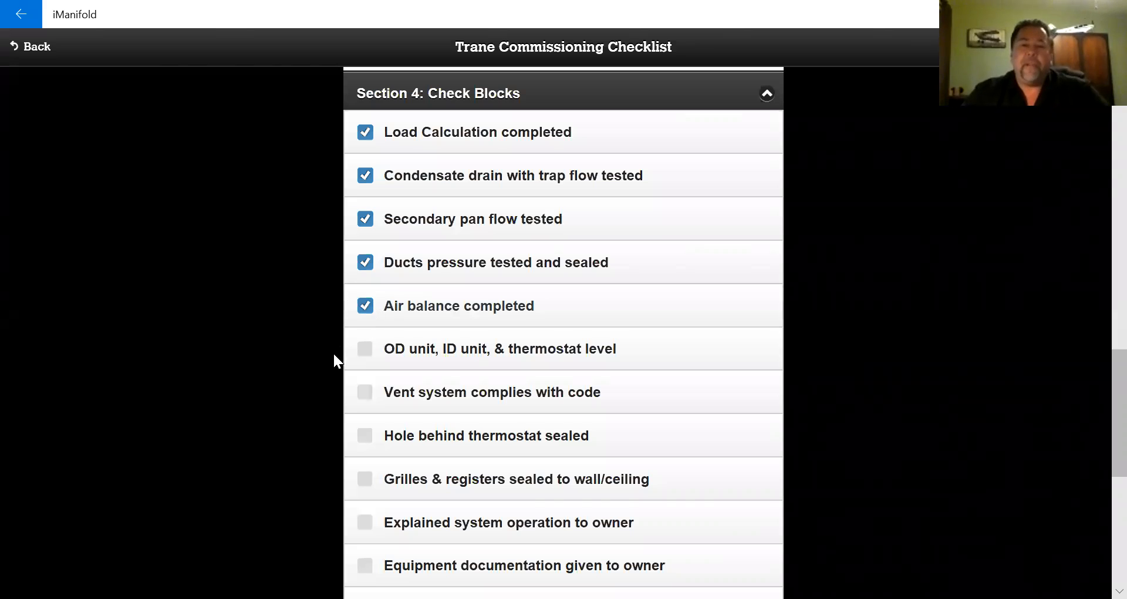
left_click(368, 354)
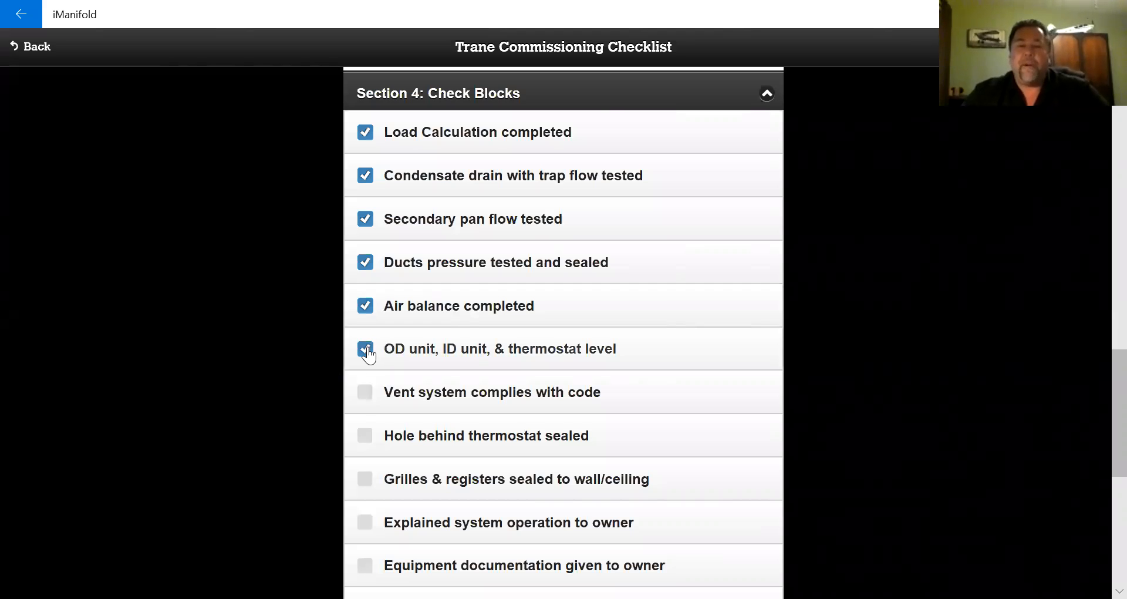
left_click(361, 398)
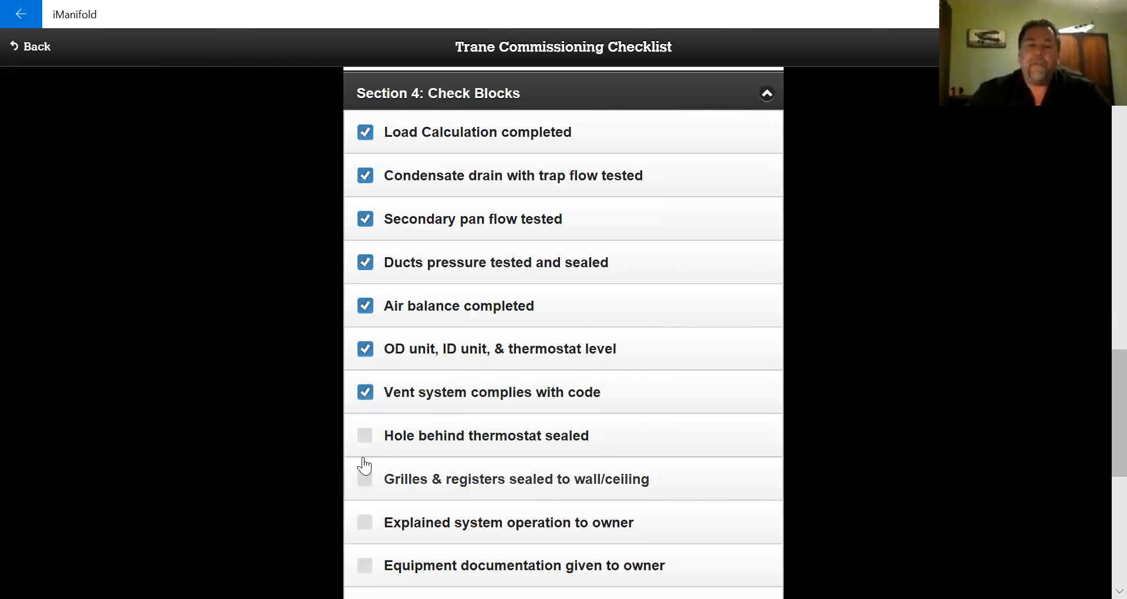
left_click(367, 437)
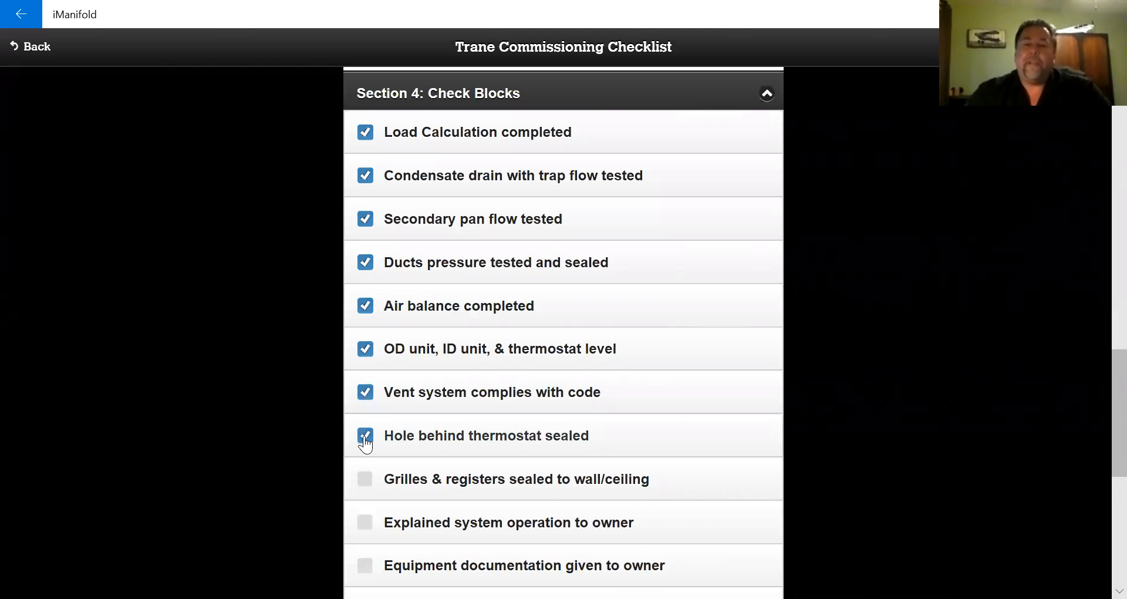
left_click(365, 480)
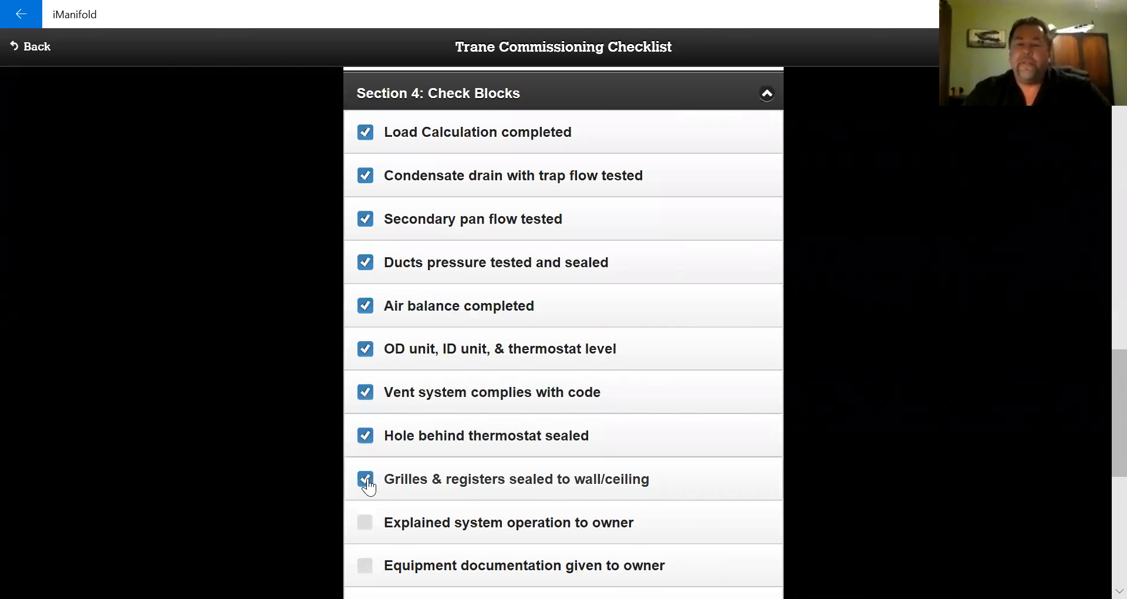
scroll(414, 365, "down", 1)
scroll(415, 365, "down", 1)
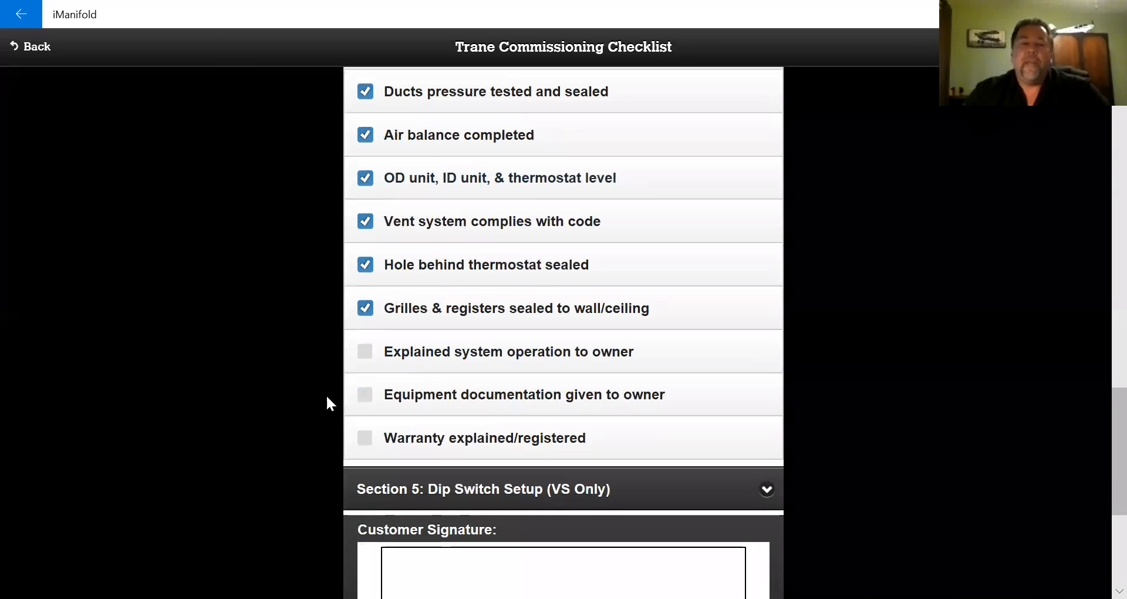
left_click(367, 357)
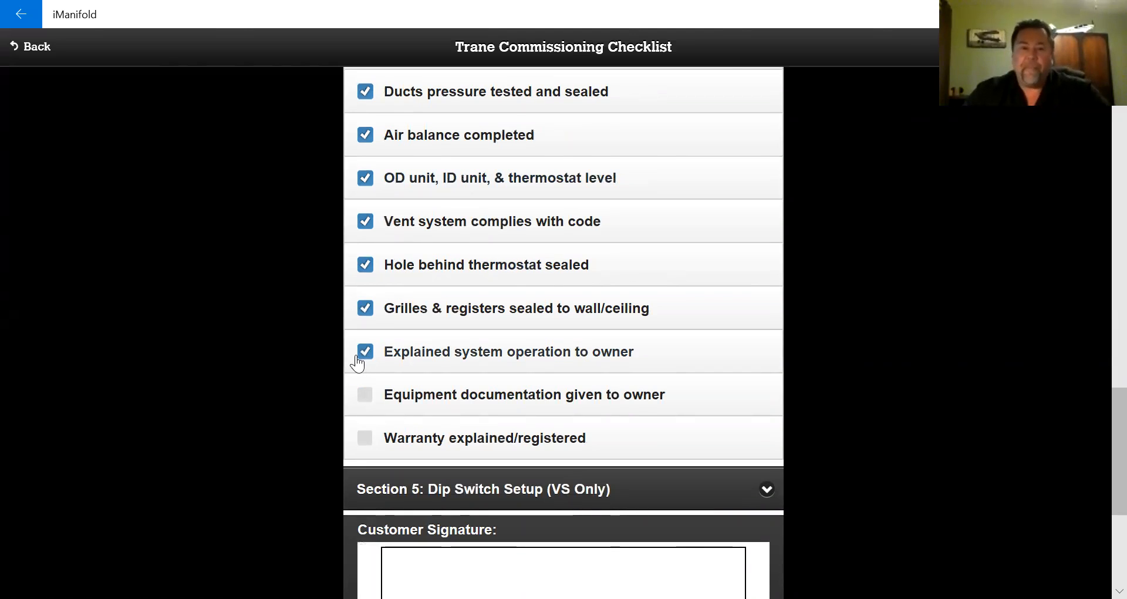
left_click(371, 396)
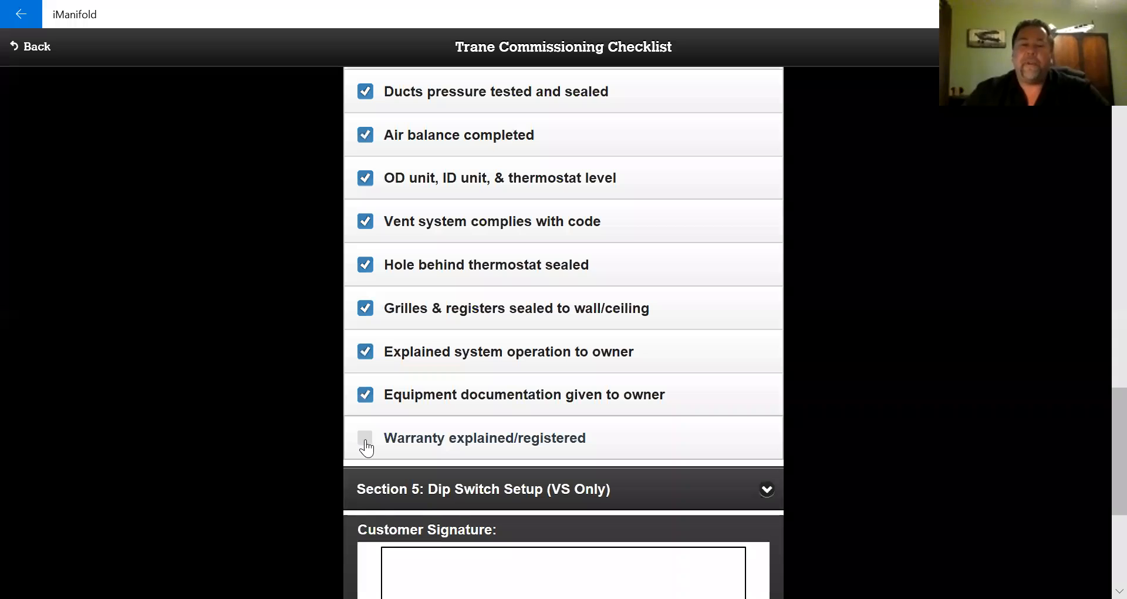
left_click(364, 438)
scroll(245, 282, "down", 3)
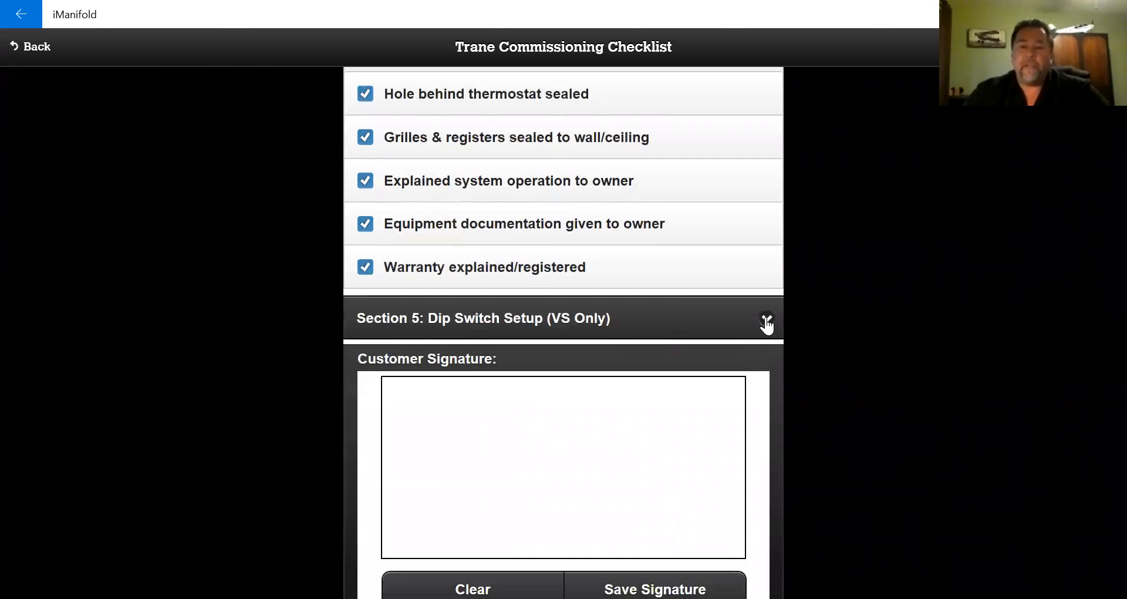
- Expand Dip Switch Setup and toggle on S1 switches 1, 3 and S2 switches 1, 2, 5
left_click(766, 320)
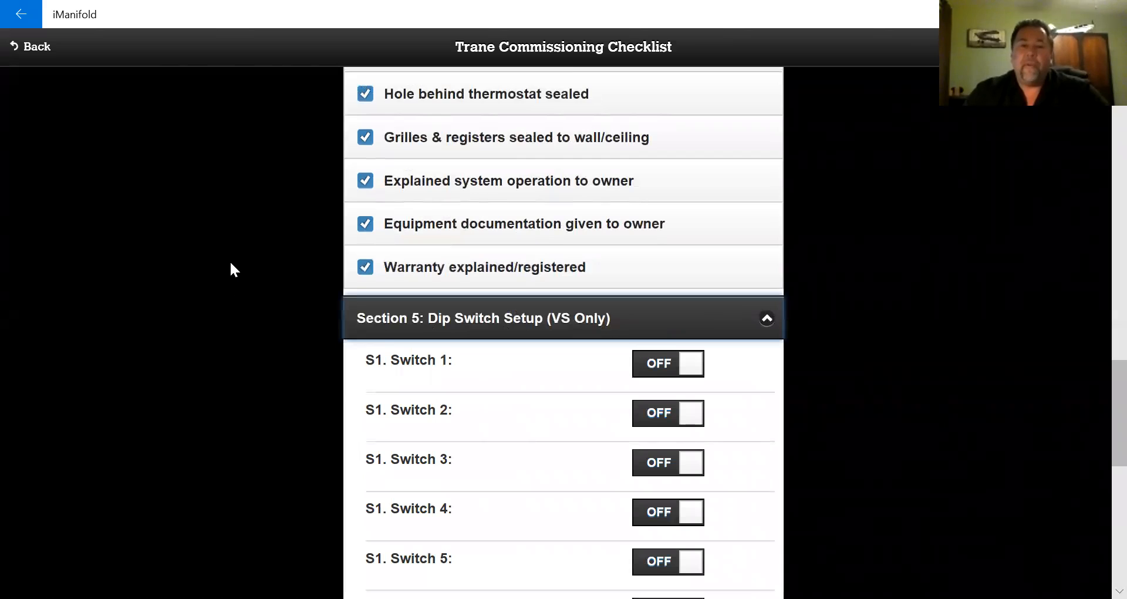
scroll(230, 263, "down", 4)
scroll(231, 263, "up", 2)
scroll(231, 263, "down", 2)
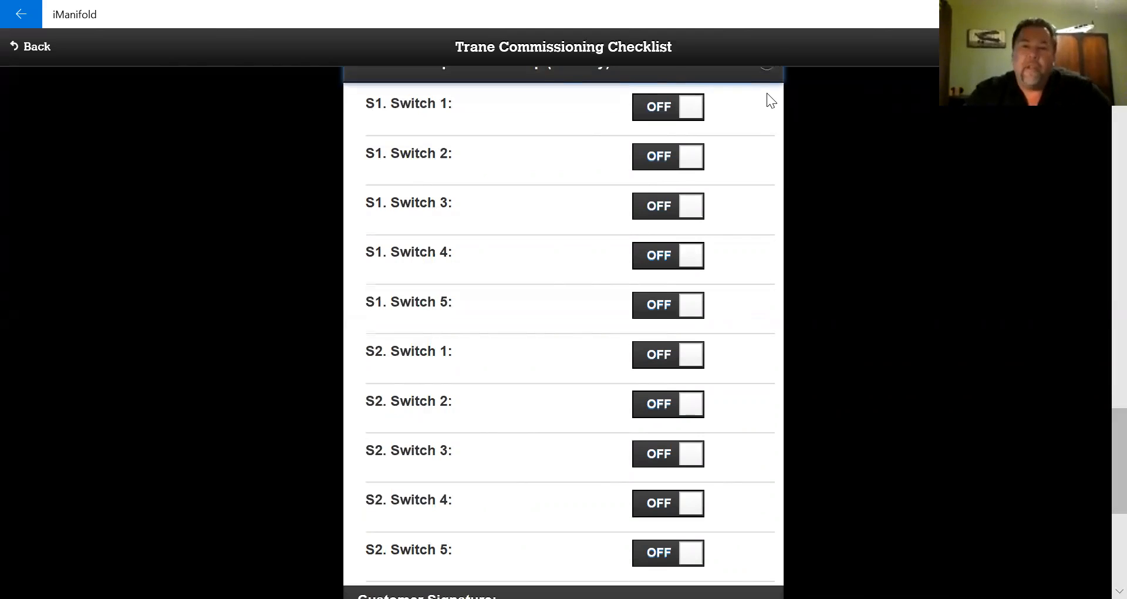
left_click(666, 107)
left_click(679, 207)
left_click(668, 354)
left_click(674, 406)
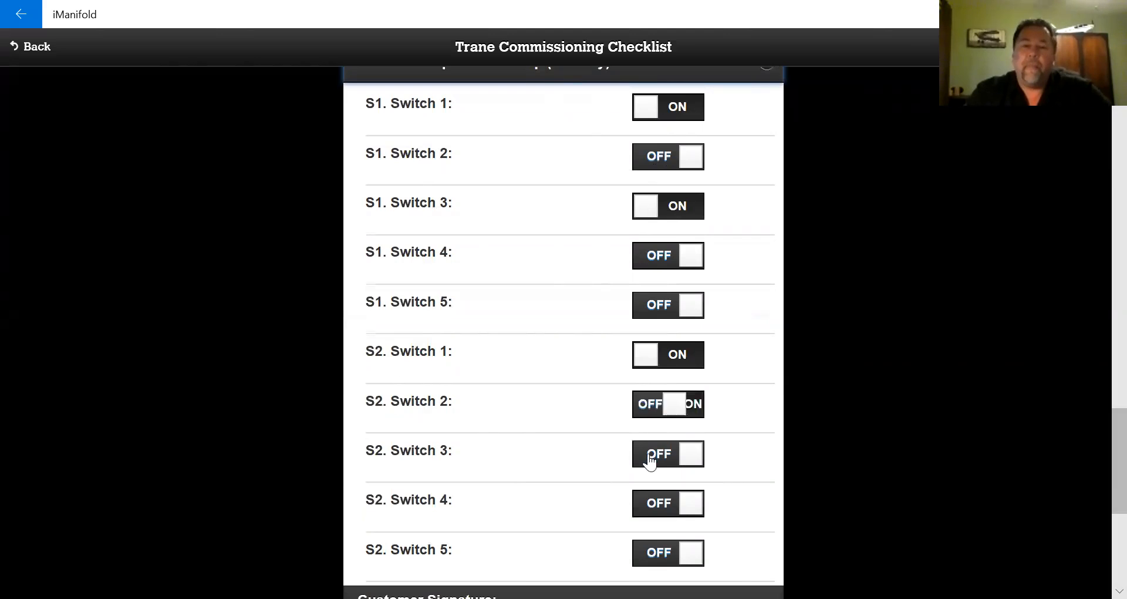
left_click(668, 553)
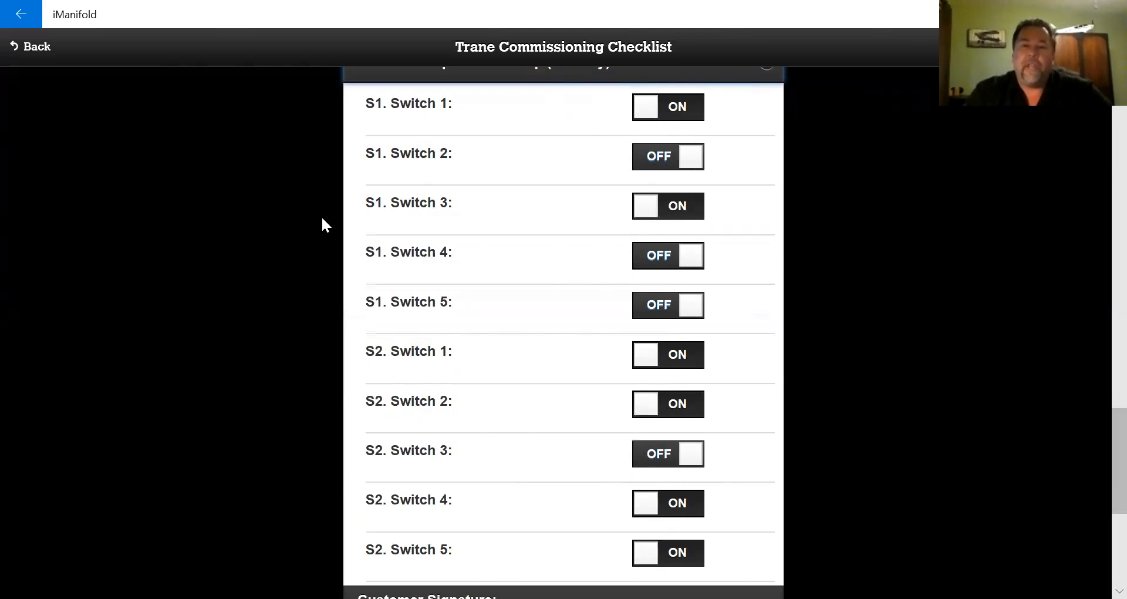
scroll(115, 251, "down", 6)
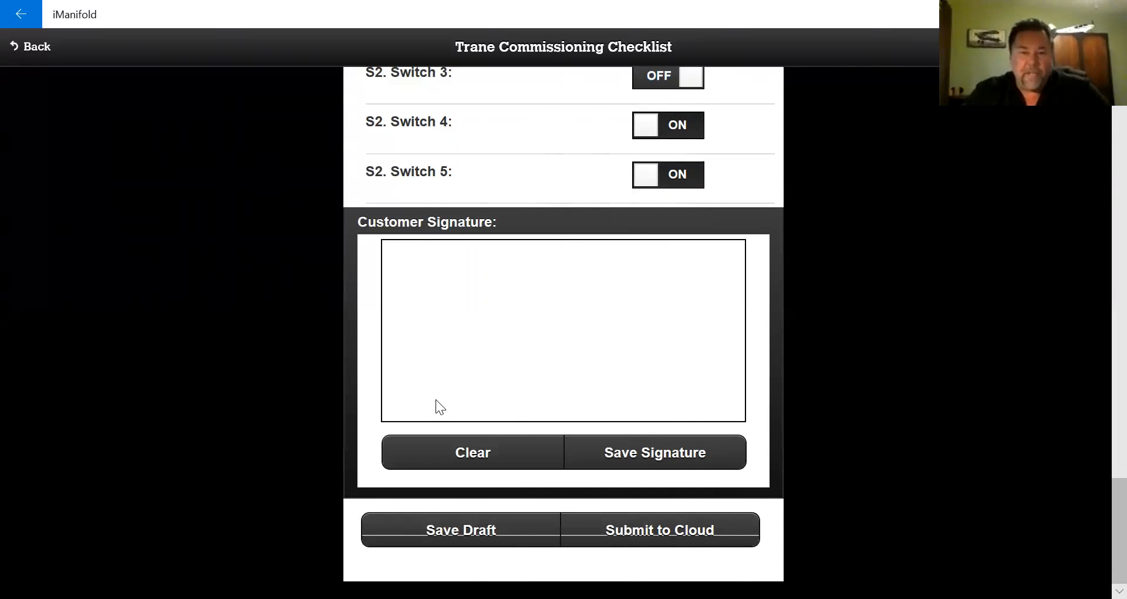
- Draw the customer's signature freehand in the Customer Signature box
mouse_move(479, 390)
left_mouse_down()
mouse_move(592, 369)
mouse_move(644, 336)
mouse_move(744, 303)
mouse_move(475, 332)
left_mouse_up()
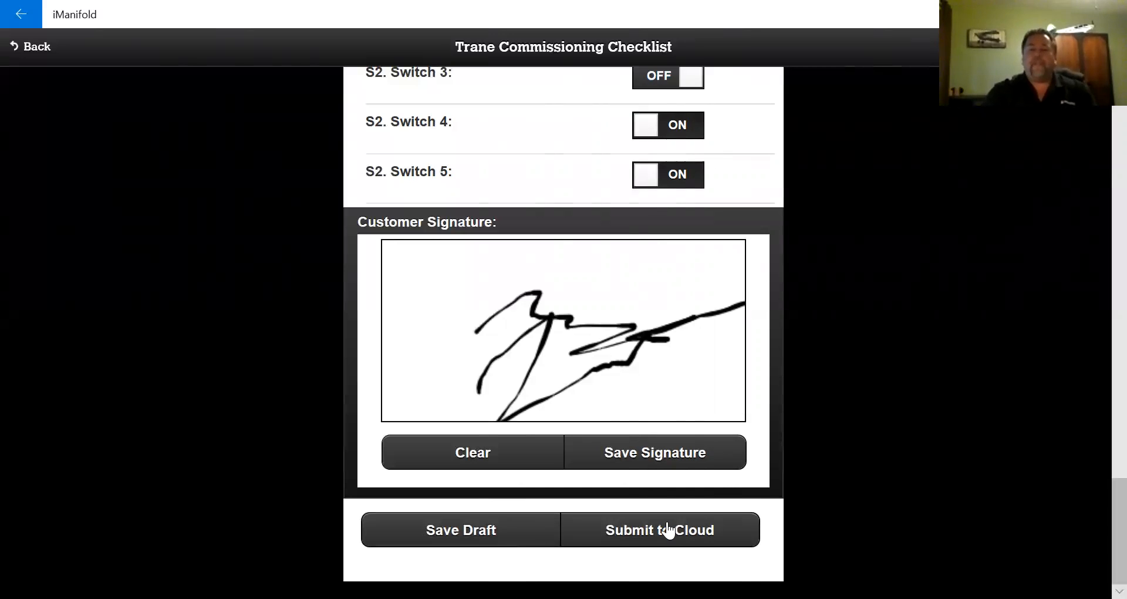
- Submit the checklist to the cloud, confirm, and dismiss the success message
left_click(684, 539)
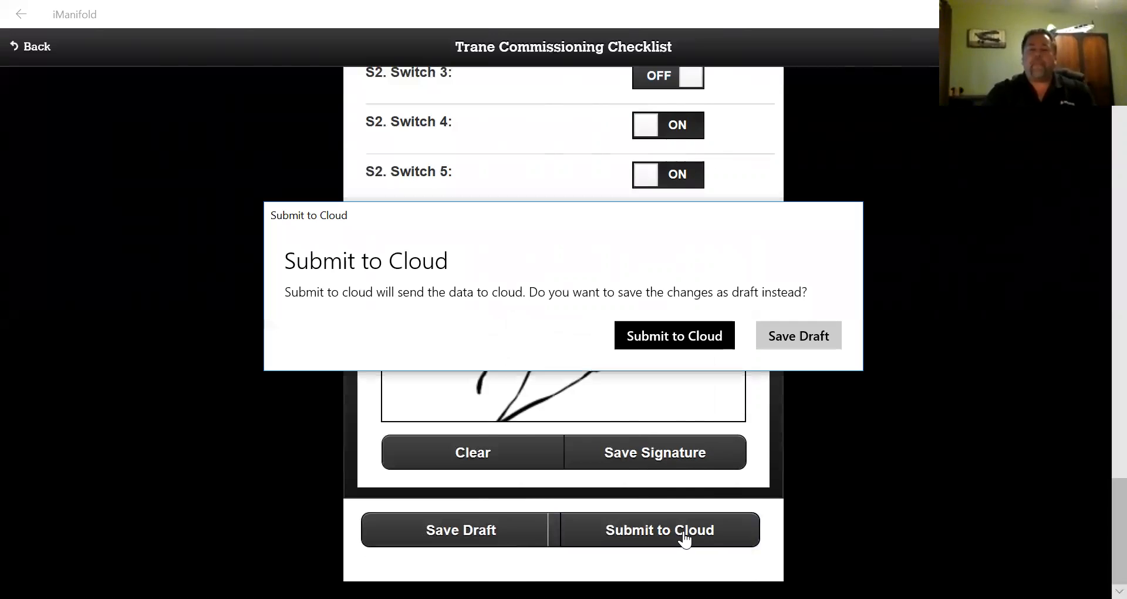
left_click(677, 335)
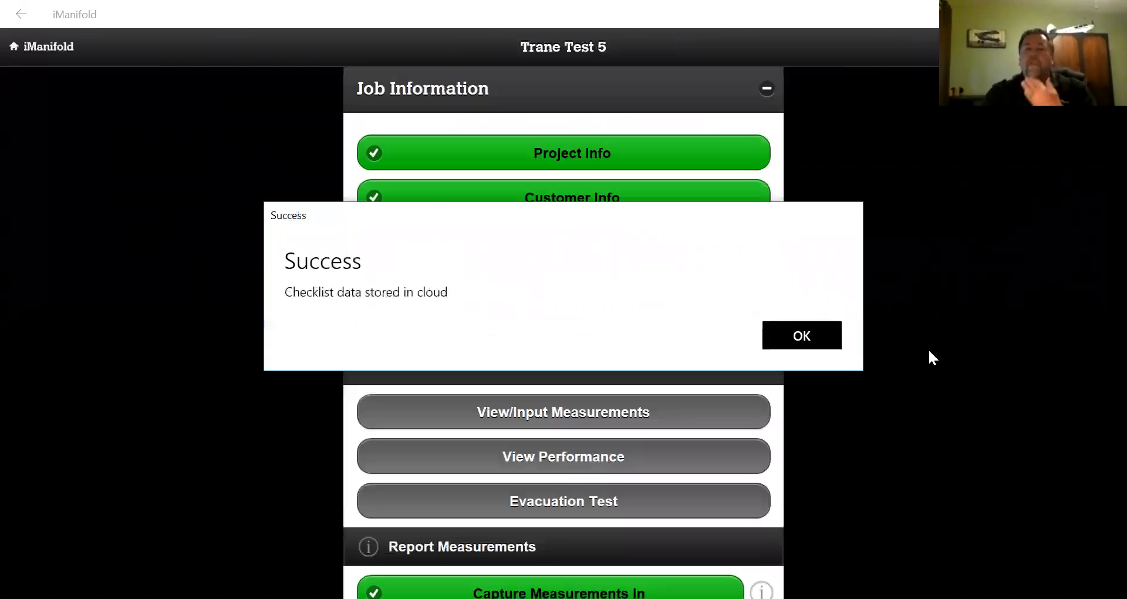
left_click(816, 338)
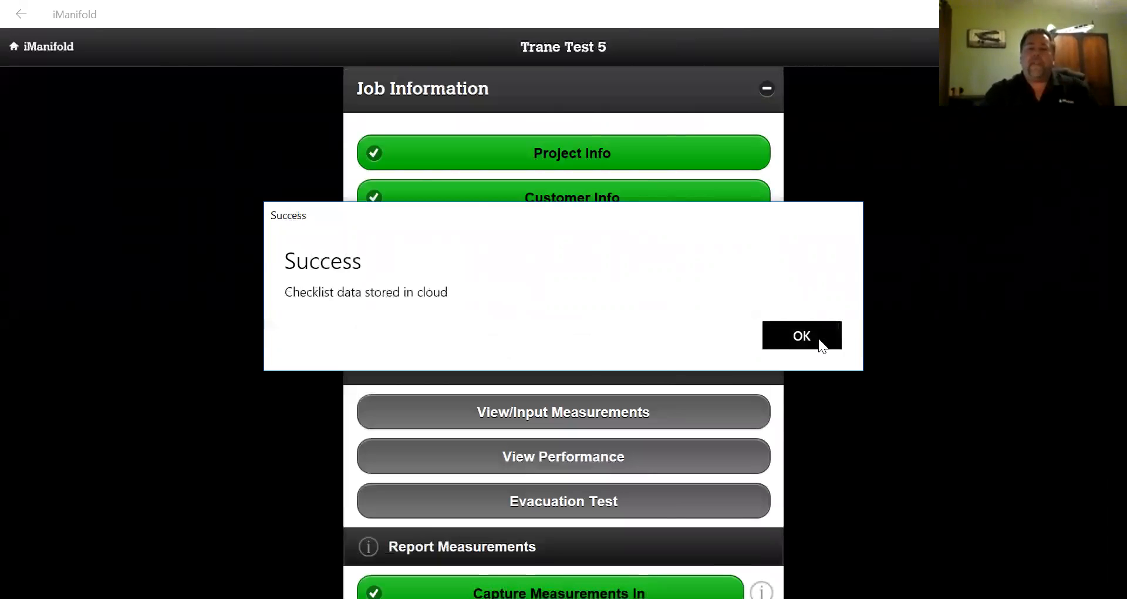
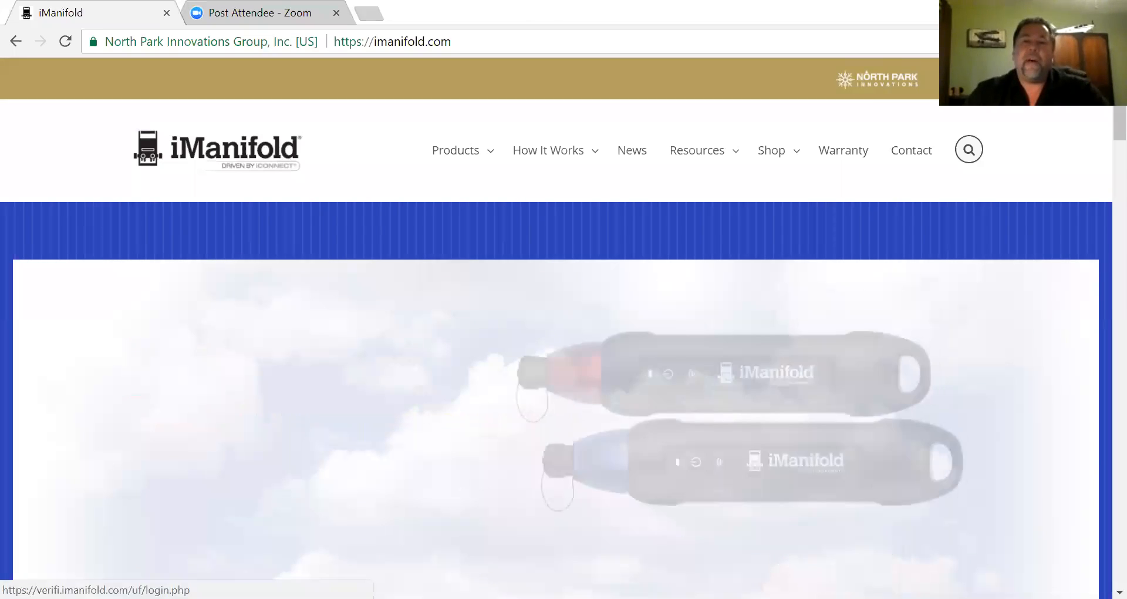
- Open verifi.imanifold.com in a new tab and scroll to the iManifold Projects table
left_click(963, 79)
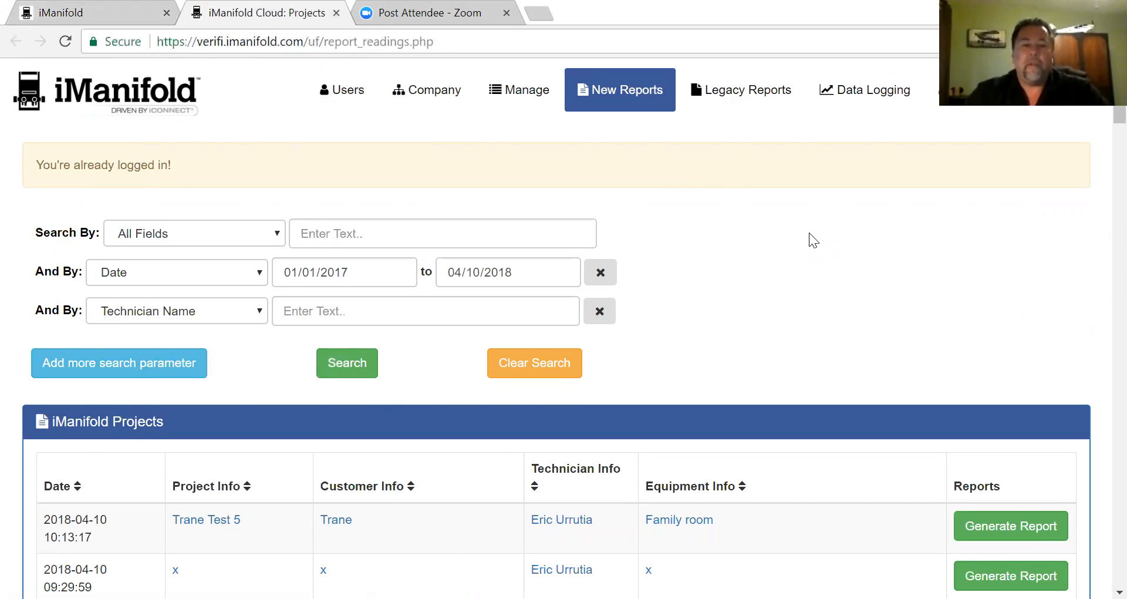
scroll(764, 240, "down", 4)
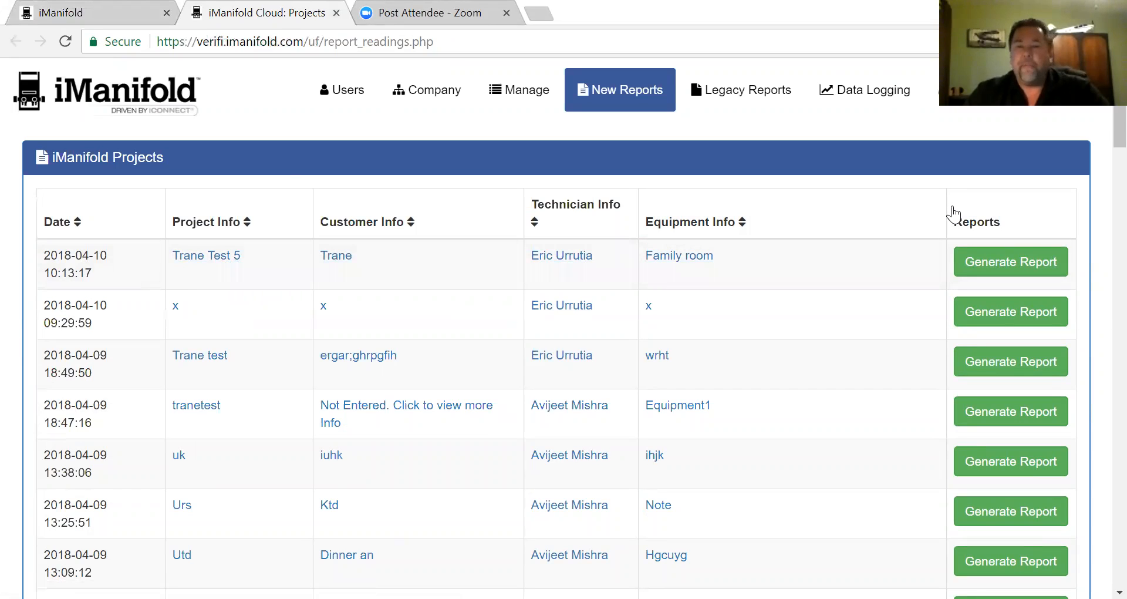
- Generate a Trane System Commissioning Report for the Trane Test 5 row and download it as PDF
left_click(1002, 266)
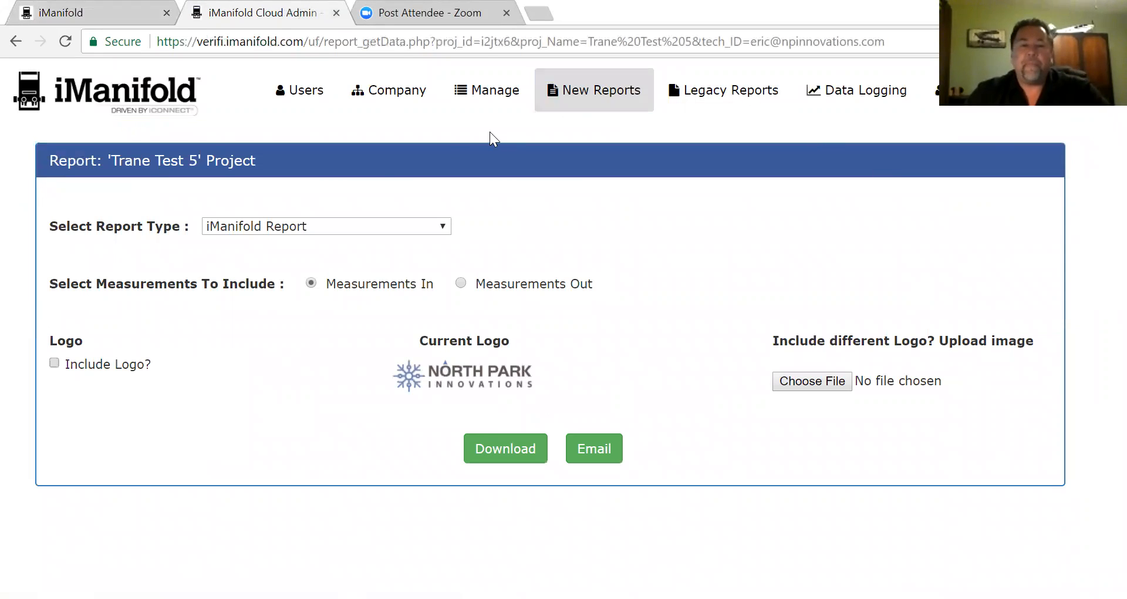
left_click(443, 226)
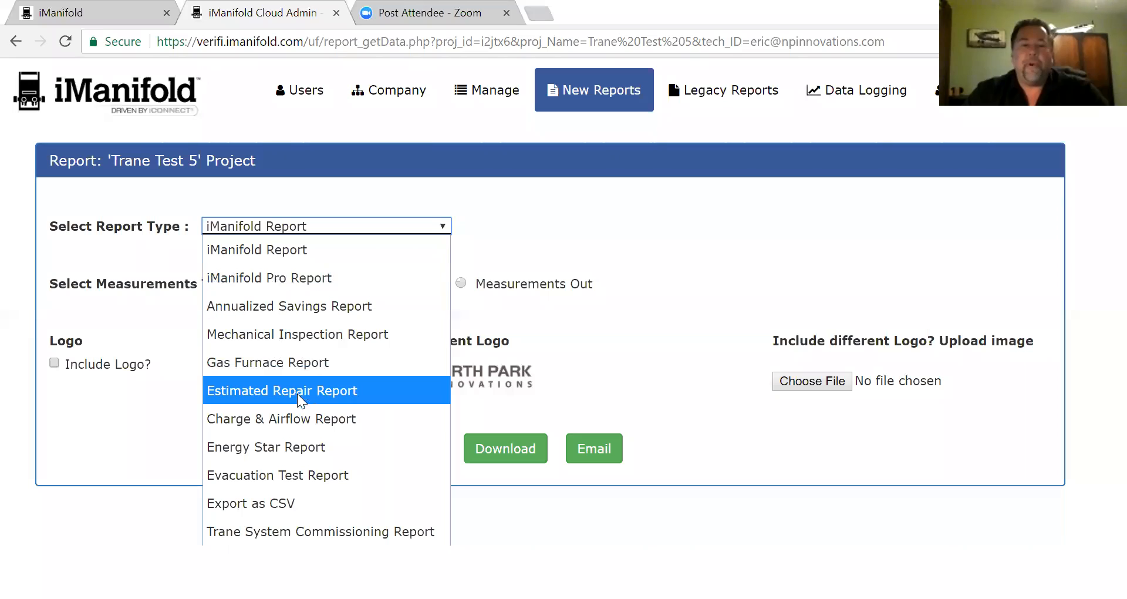
left_click(315, 531)
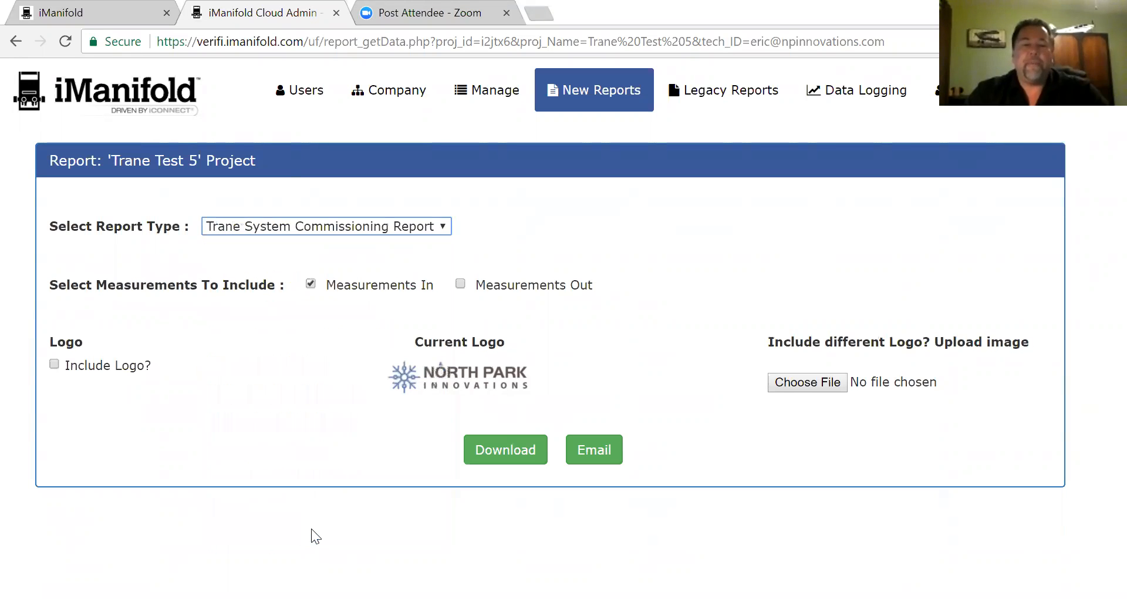
left_click(522, 455)
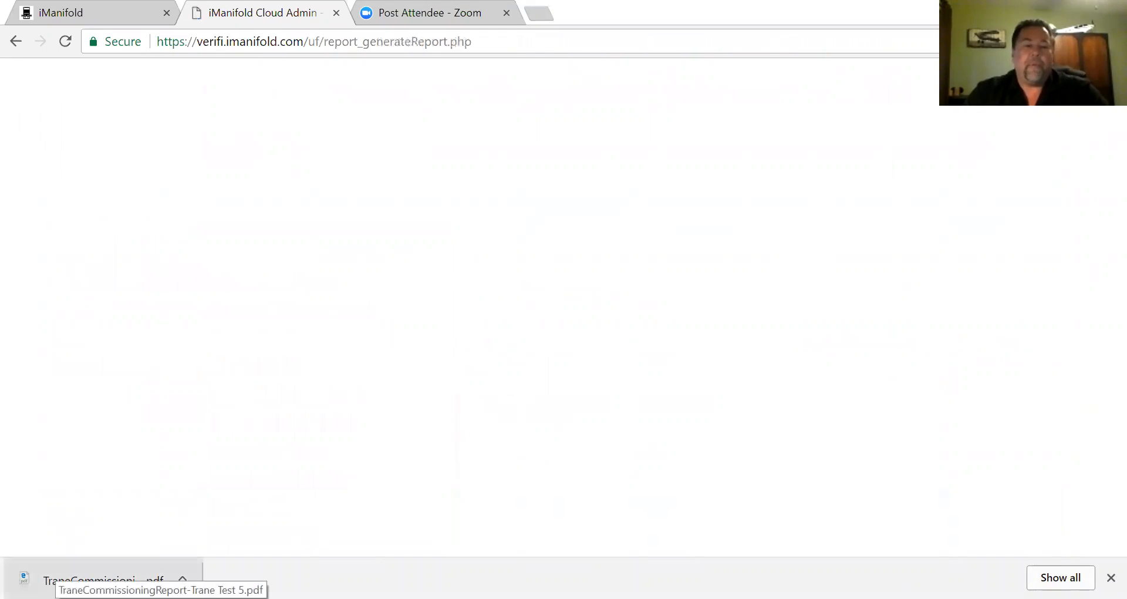
- Open the downloaded commissioning report PDF and read its cover's project details
left_click(53, 577)
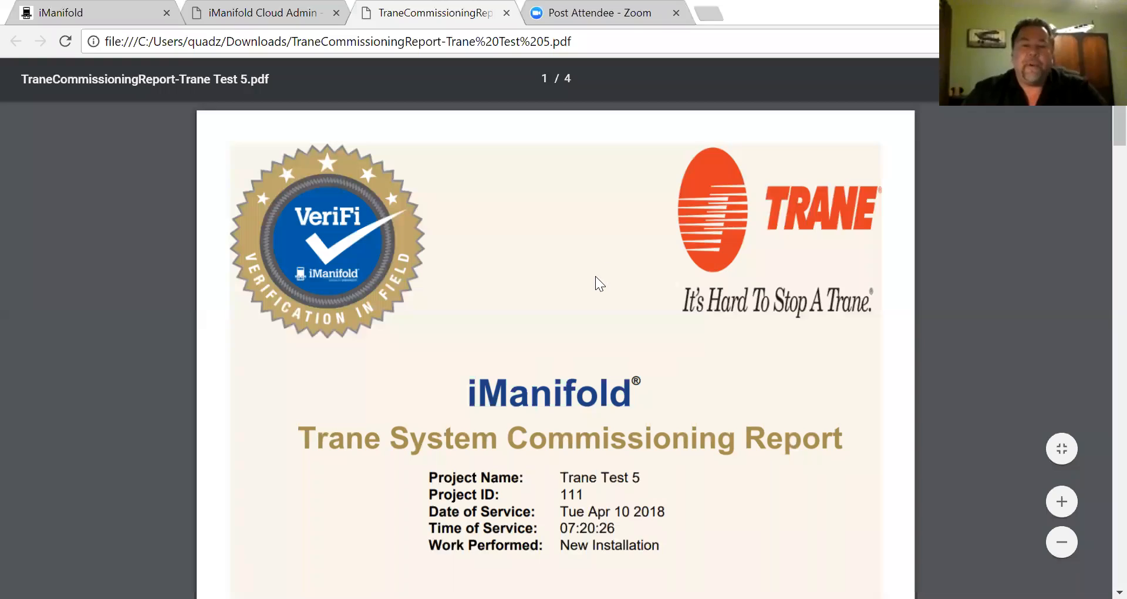
scroll(579, 280, "down", 3)
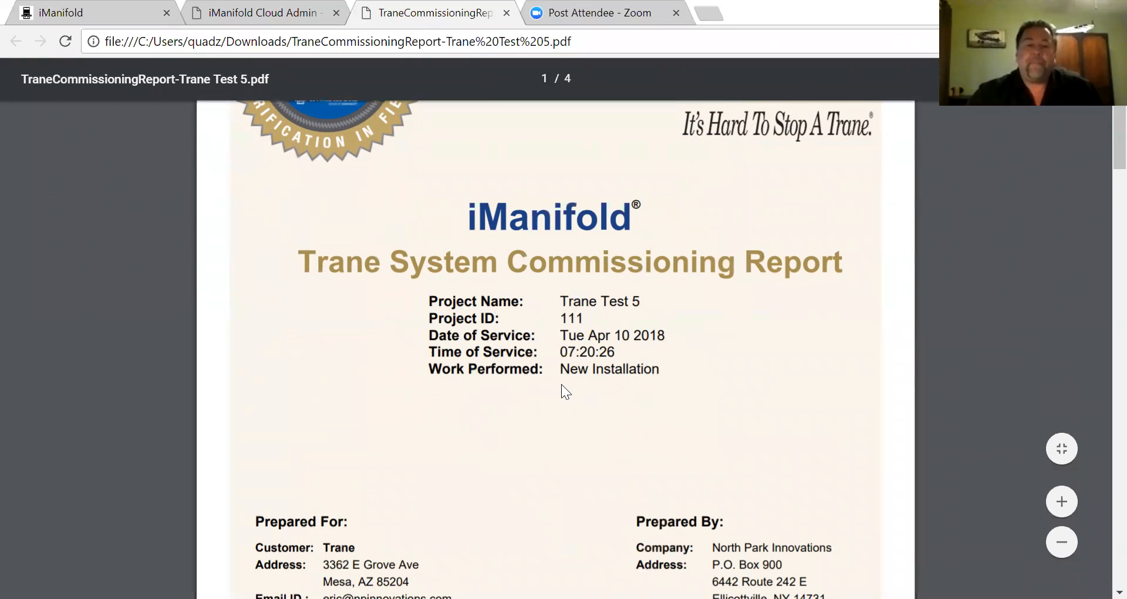
scroll(561, 386, "down", 5)
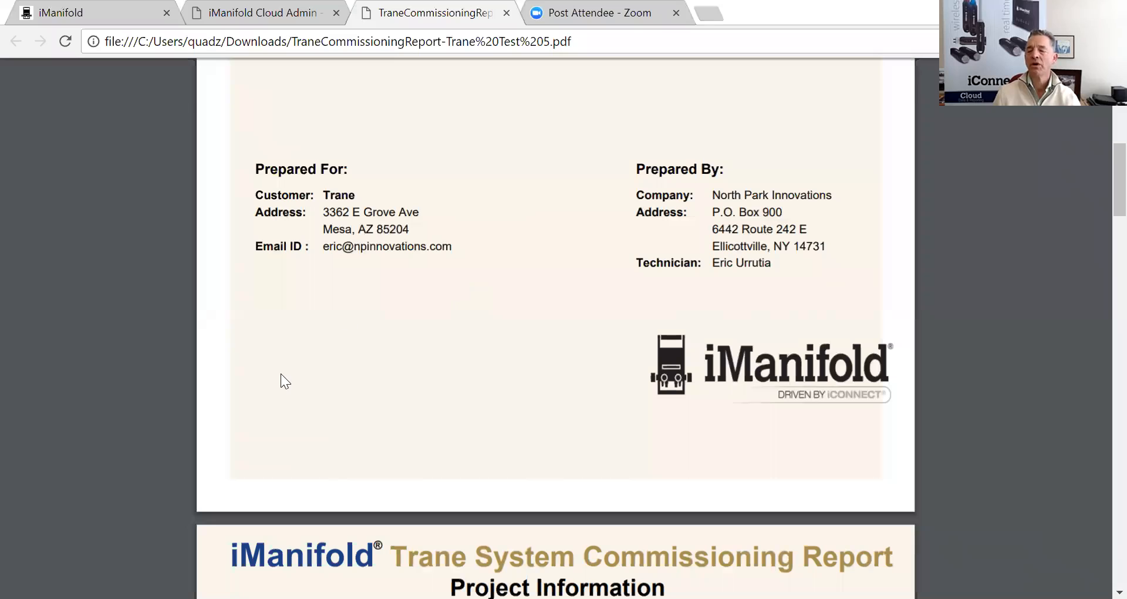
scroll(531, 451, "up", 6)
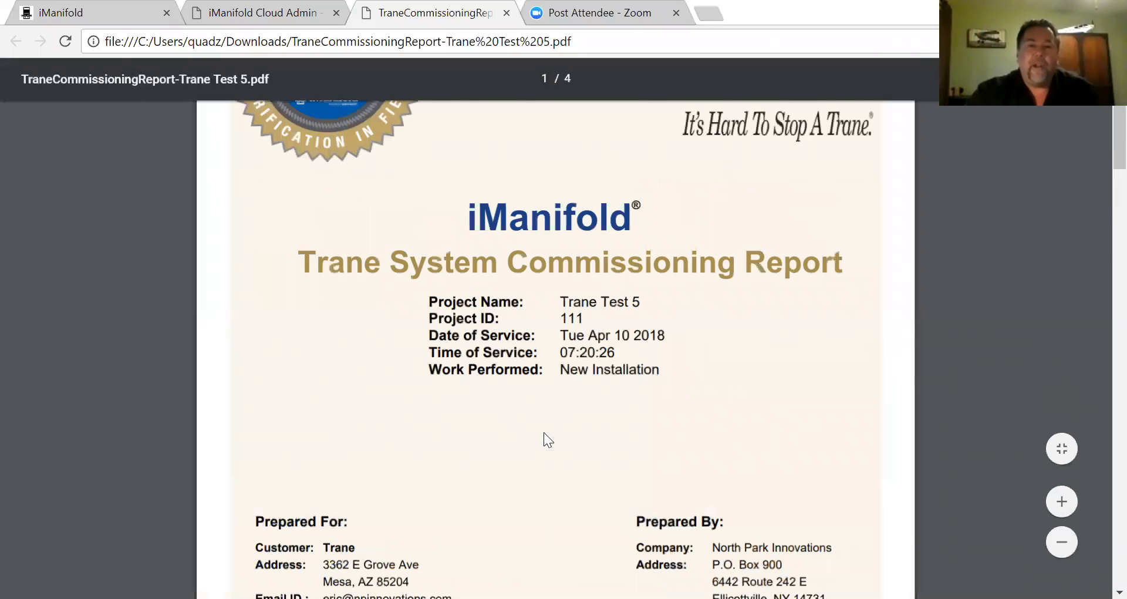
scroll(513, 443, "down", 4)
scroll(506, 443, "up", 2)
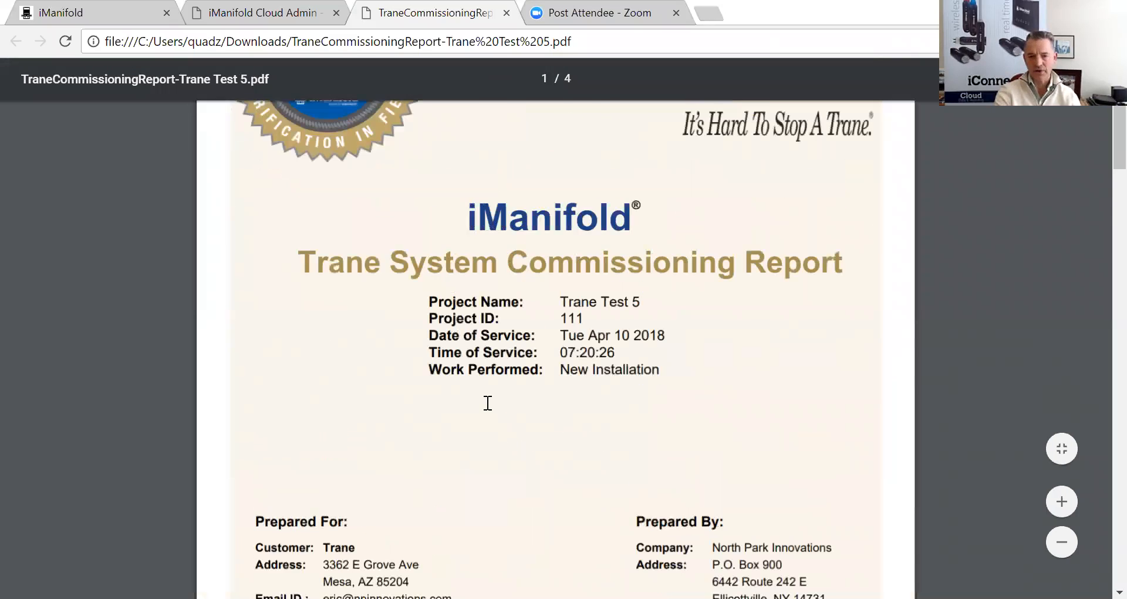
scroll(468, 299, "up", 3)
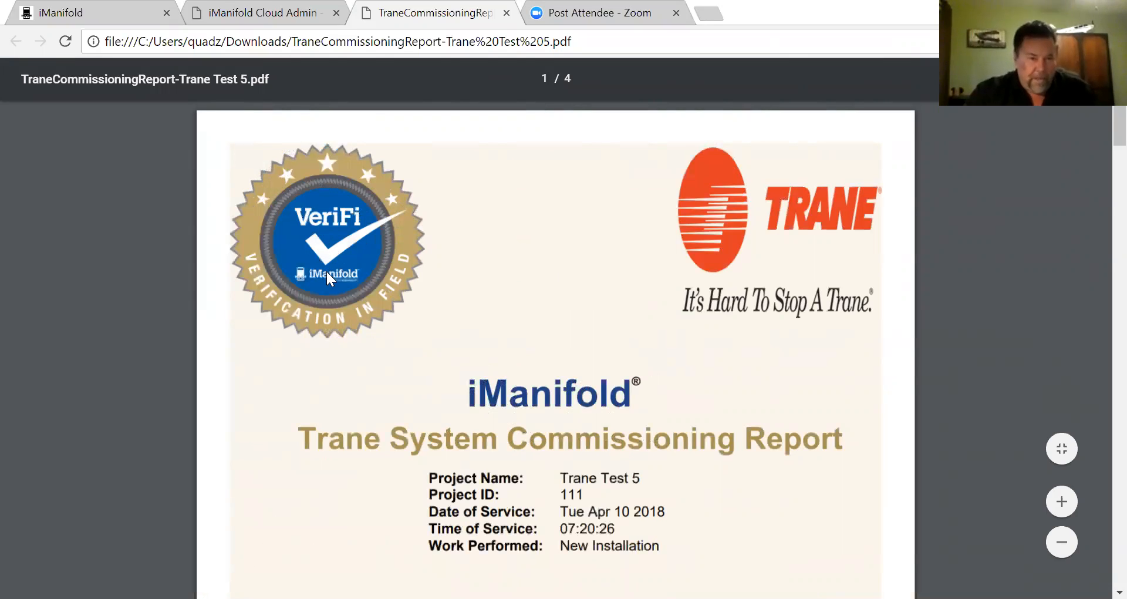
- Review the prepared-for and prepared-by information down to the start of page 2
scroll(526, 276, "down", 10)
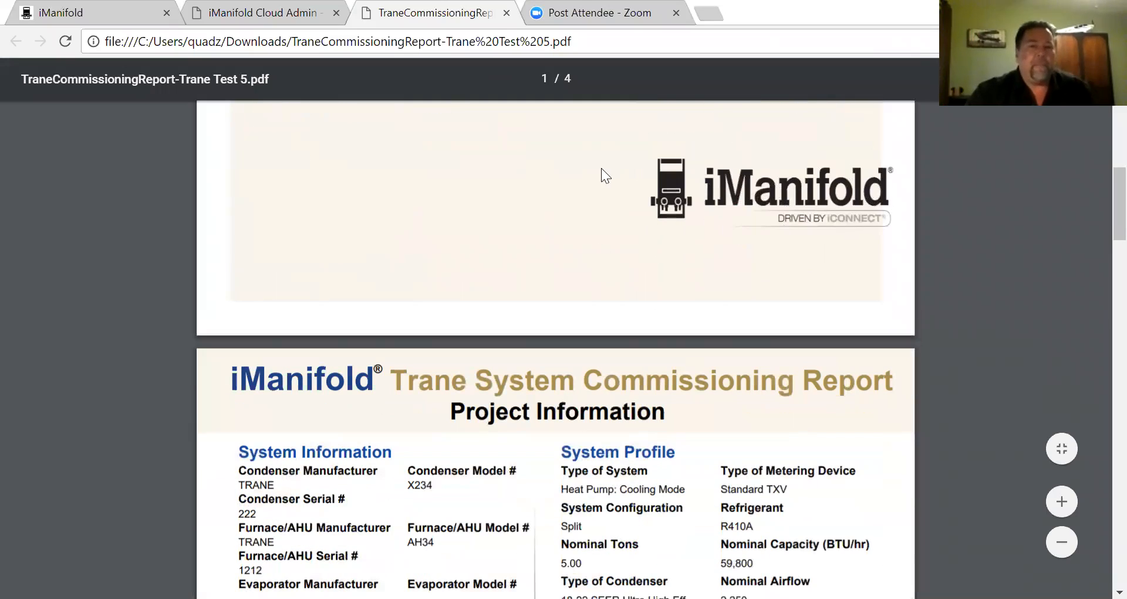
scroll(435, 199, "up", 5)
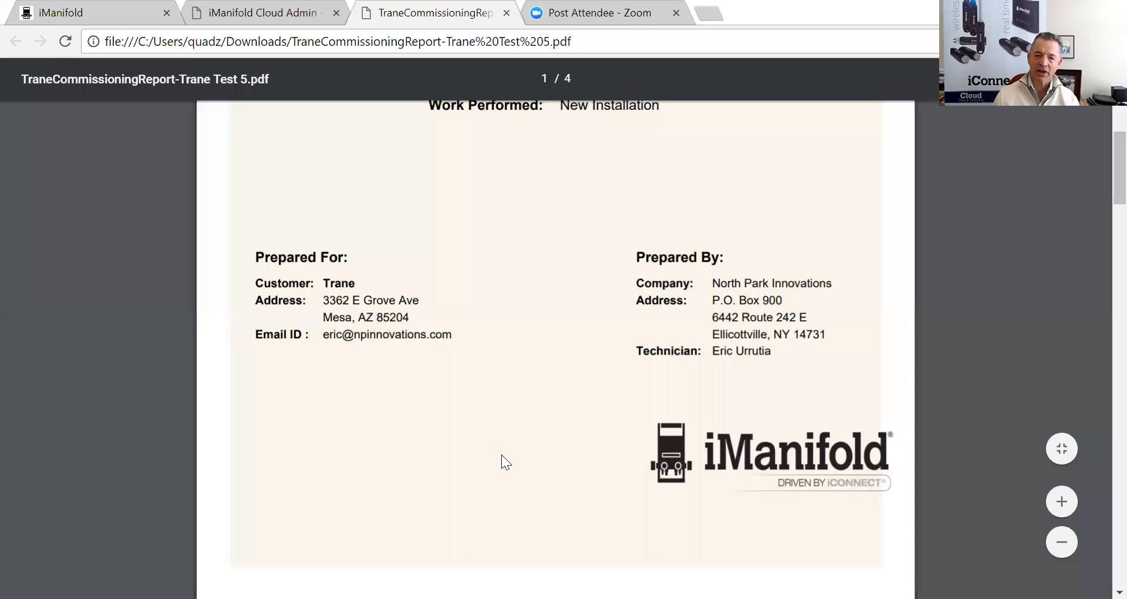
scroll(502, 455, "up", 6)
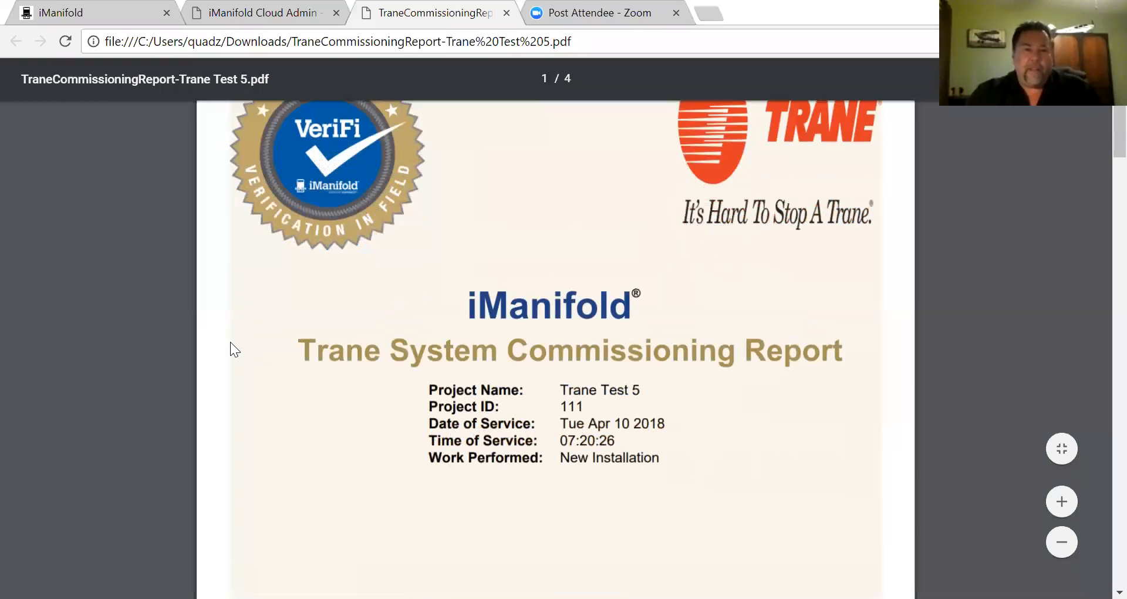
scroll(276, 419, "up", 2)
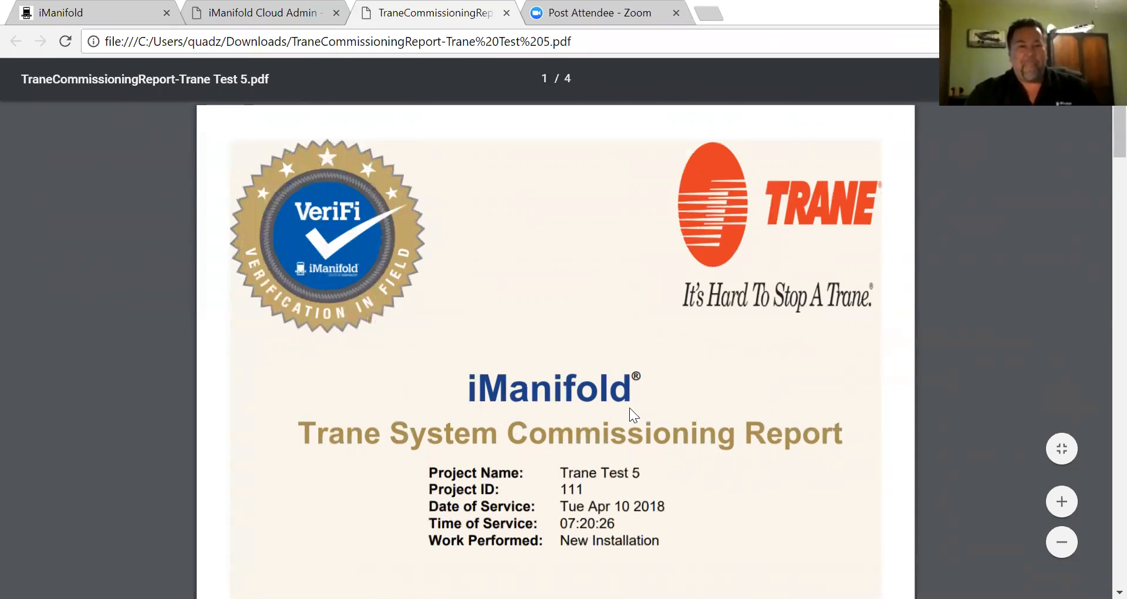
scroll(481, 408, "down", 5)
scroll(504, 403, "down", 3)
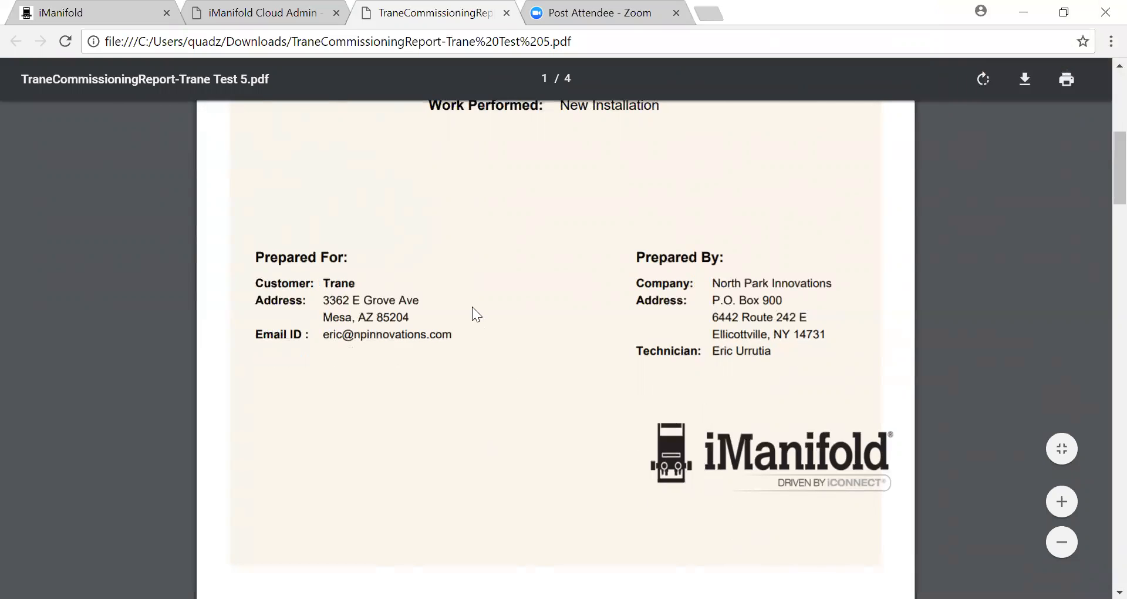
scroll(472, 307, "down", 6)
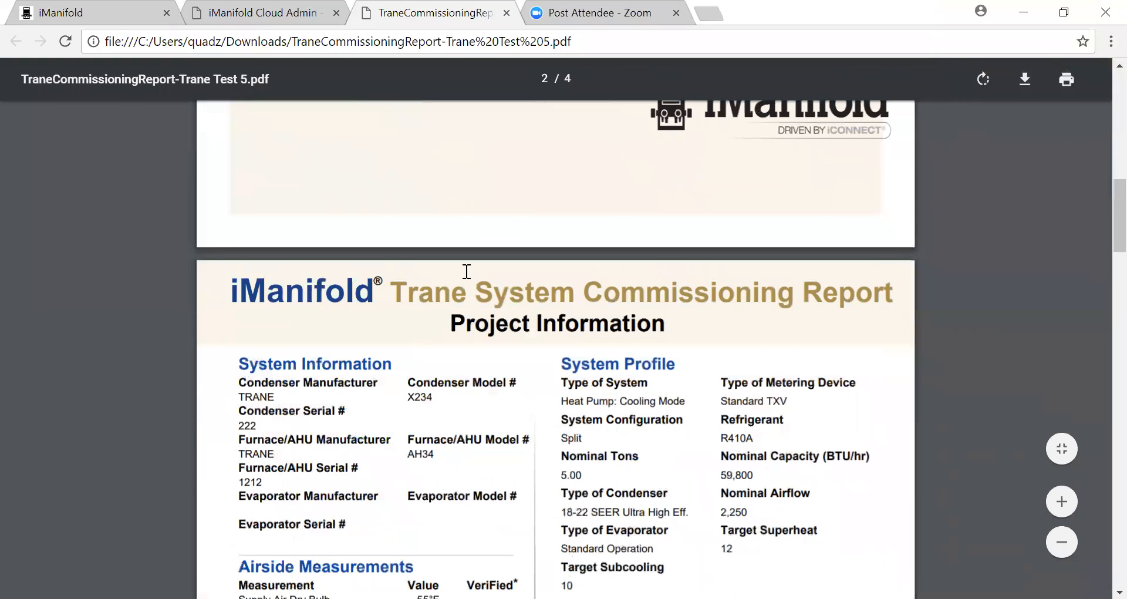
- Read System Information, Airside Measurements, System Electrical Total and the Equipment Geolocation map
scroll(466, 272, "down", 3)
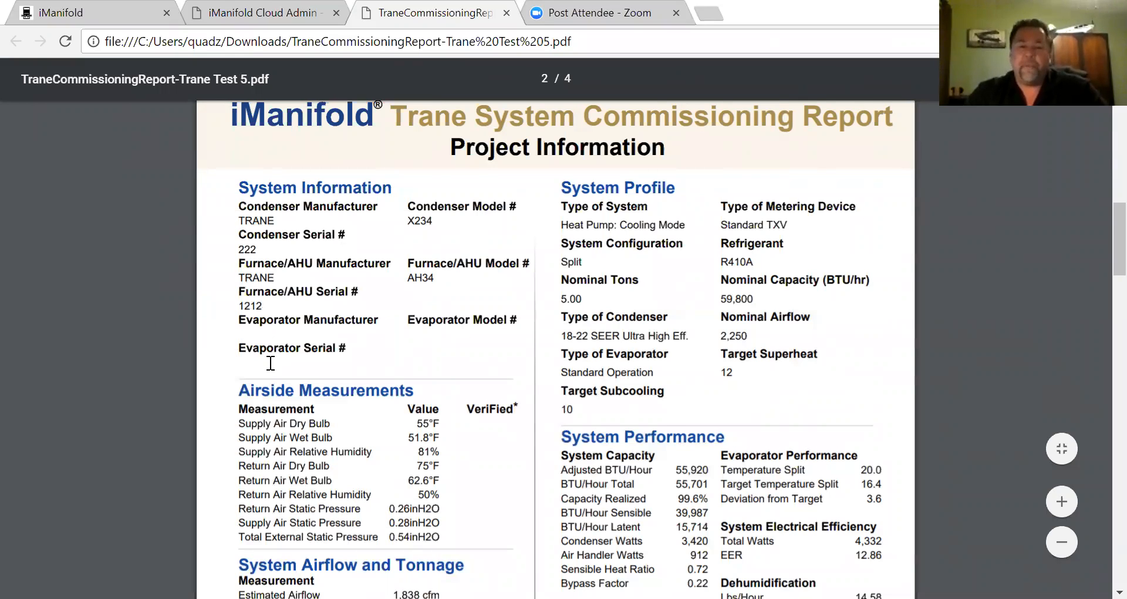
scroll(270, 367, "down", 3)
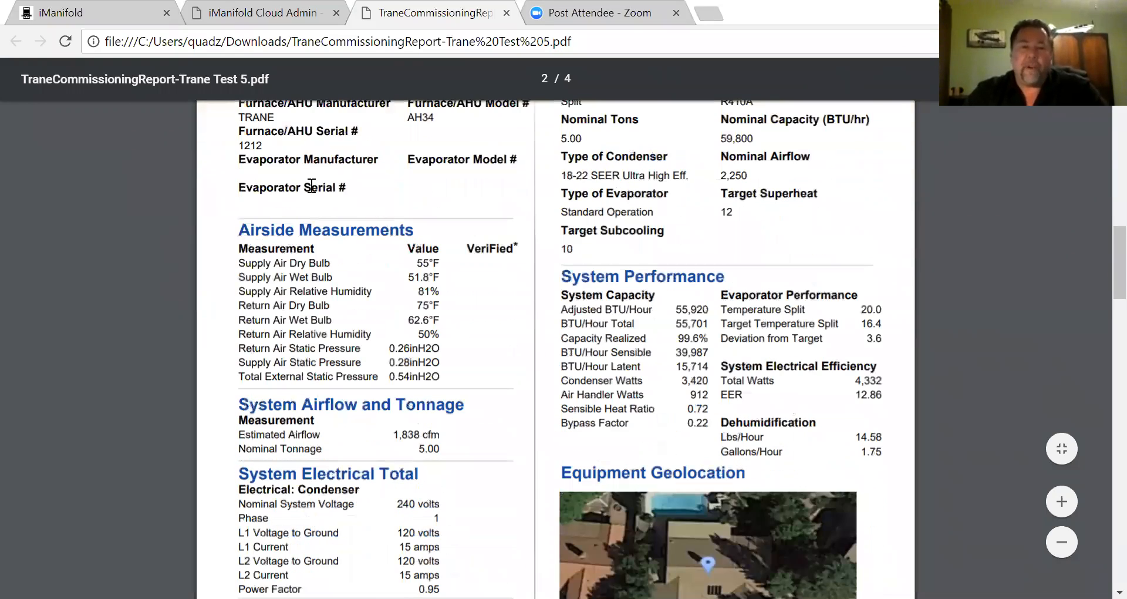
scroll(311, 186, "down", 2)
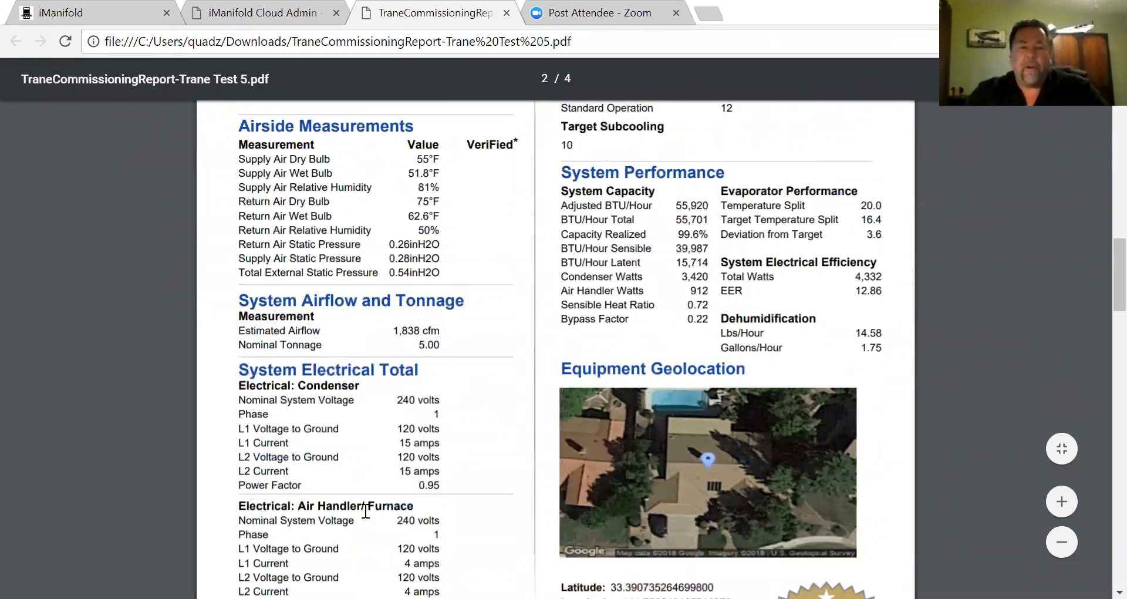
scroll(375, 397, "up", 3)
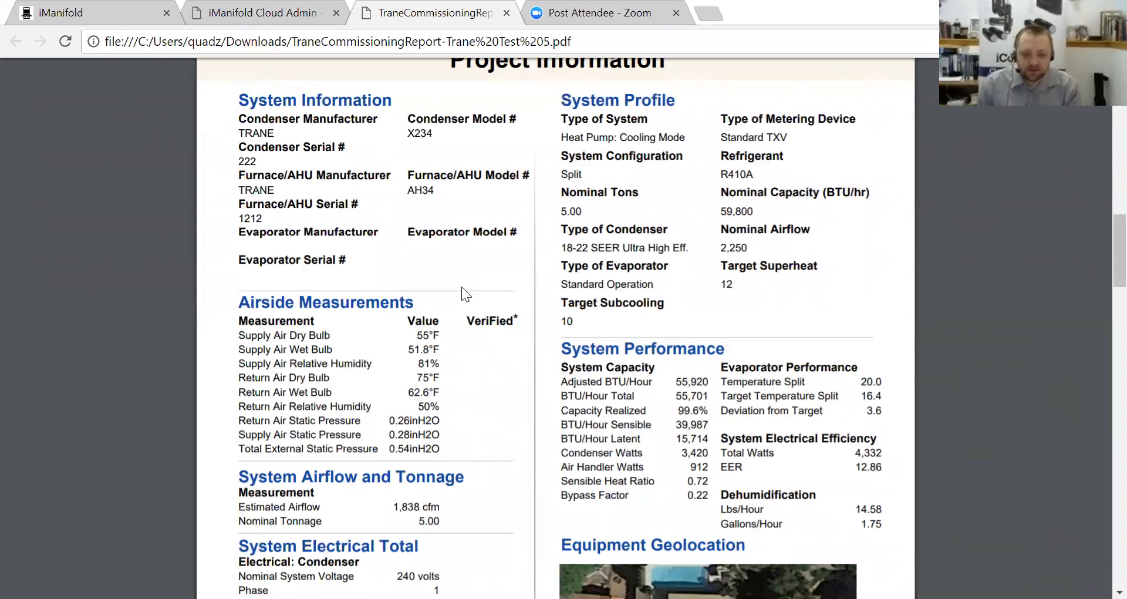
scroll(462, 287, "down", 3)
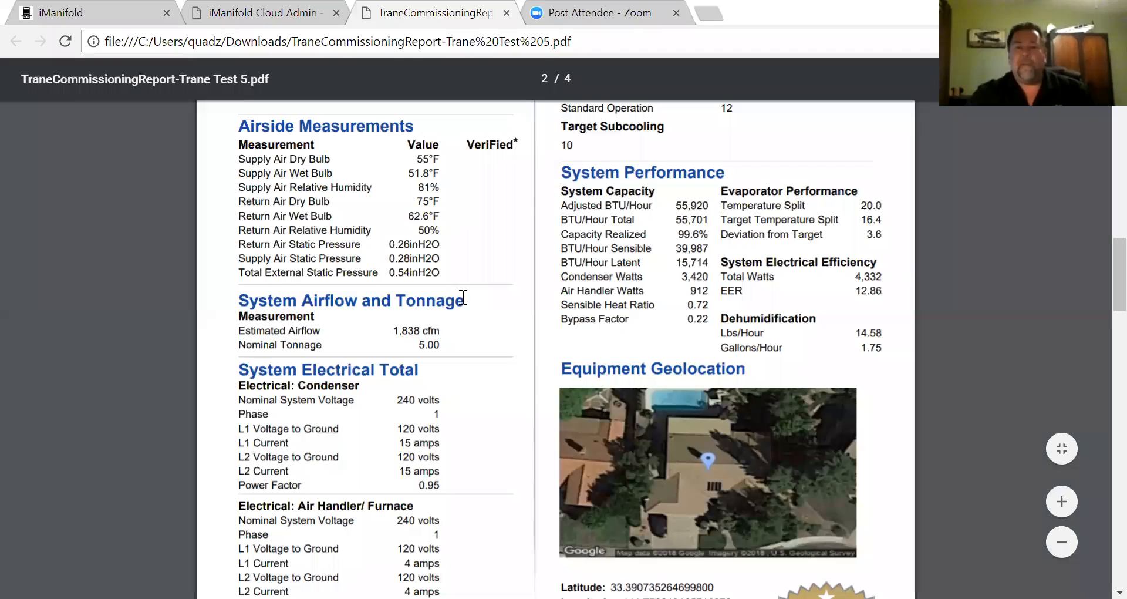
scroll(464, 298, "up", 6)
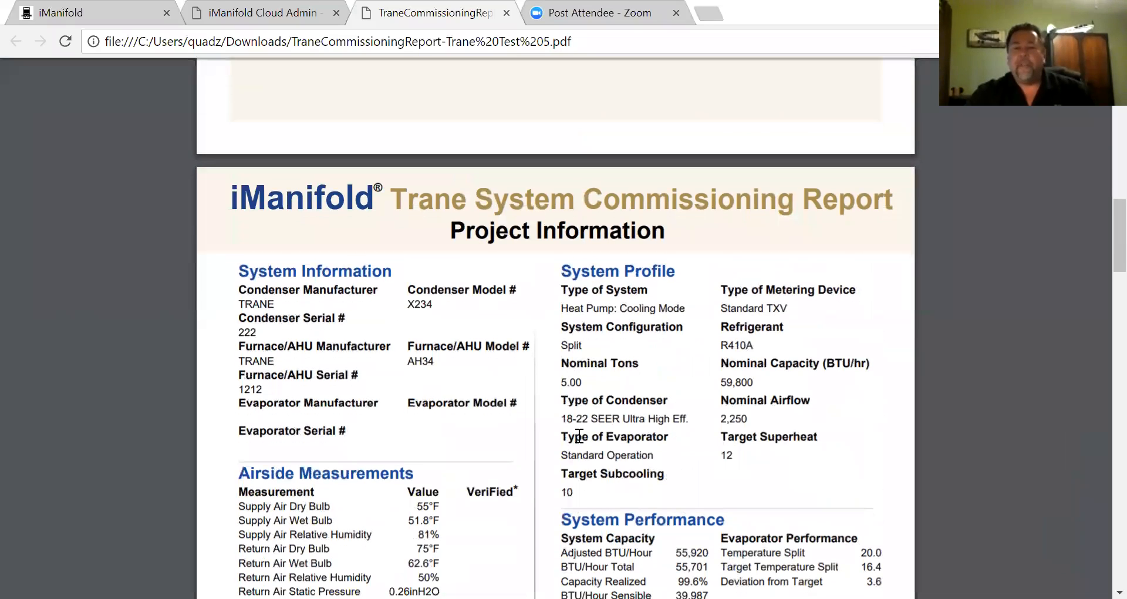
scroll(580, 436, "down", 1)
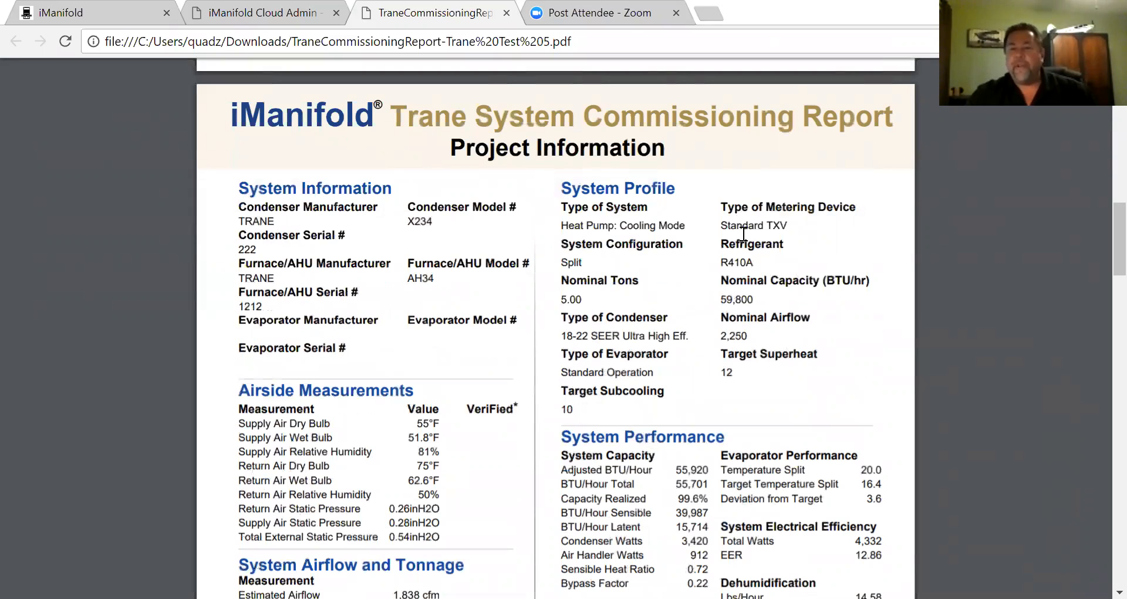
scroll(690, 234, "down", 3)
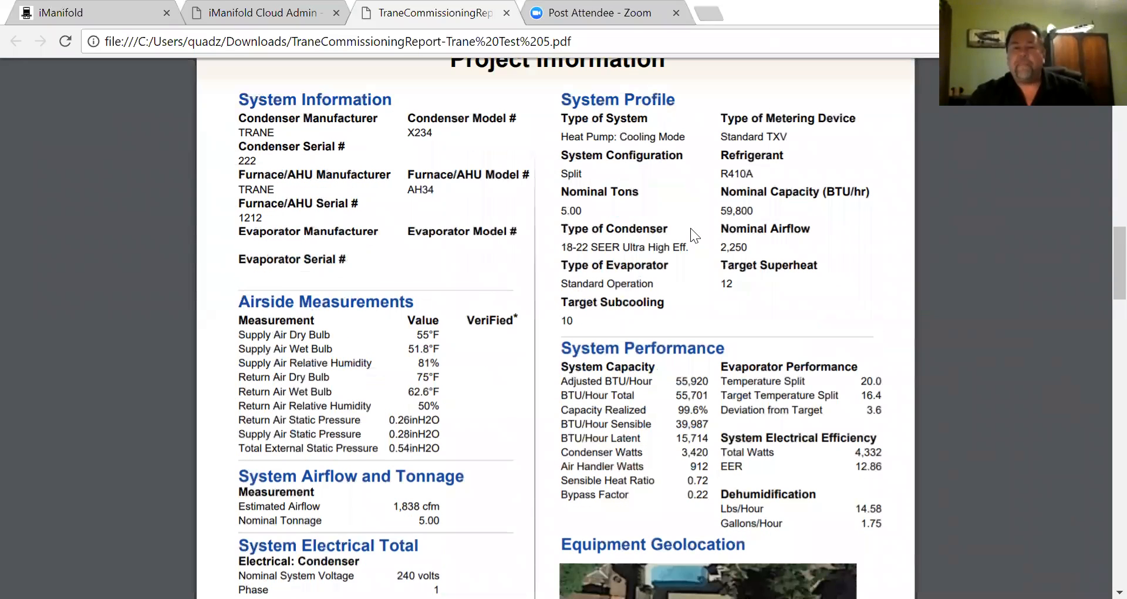
scroll(690, 228, "down", 3)
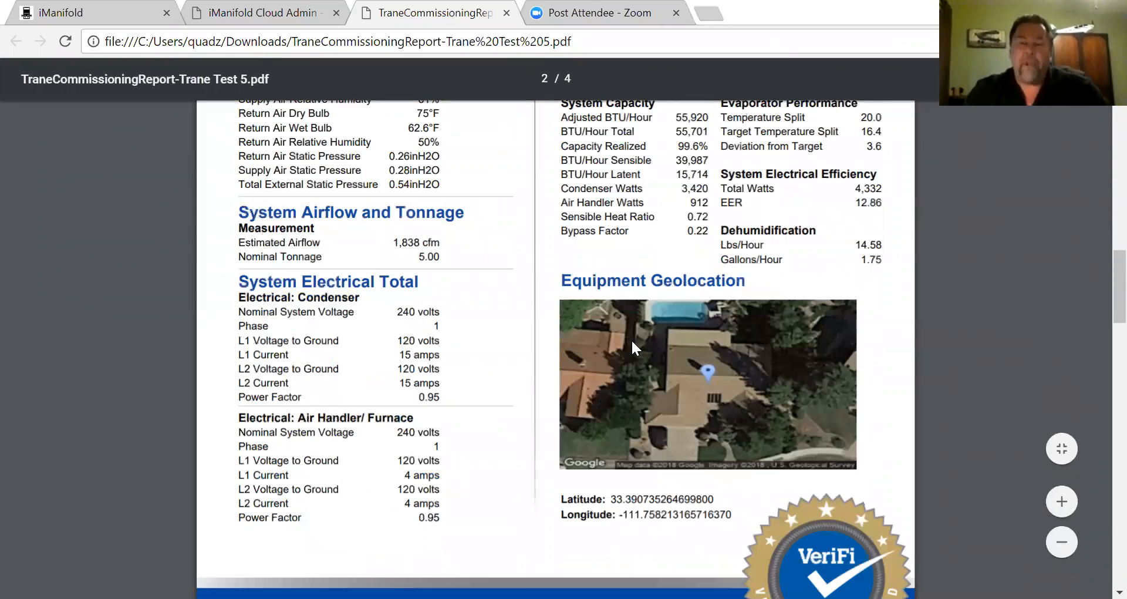
scroll(649, 246, "up", 1)
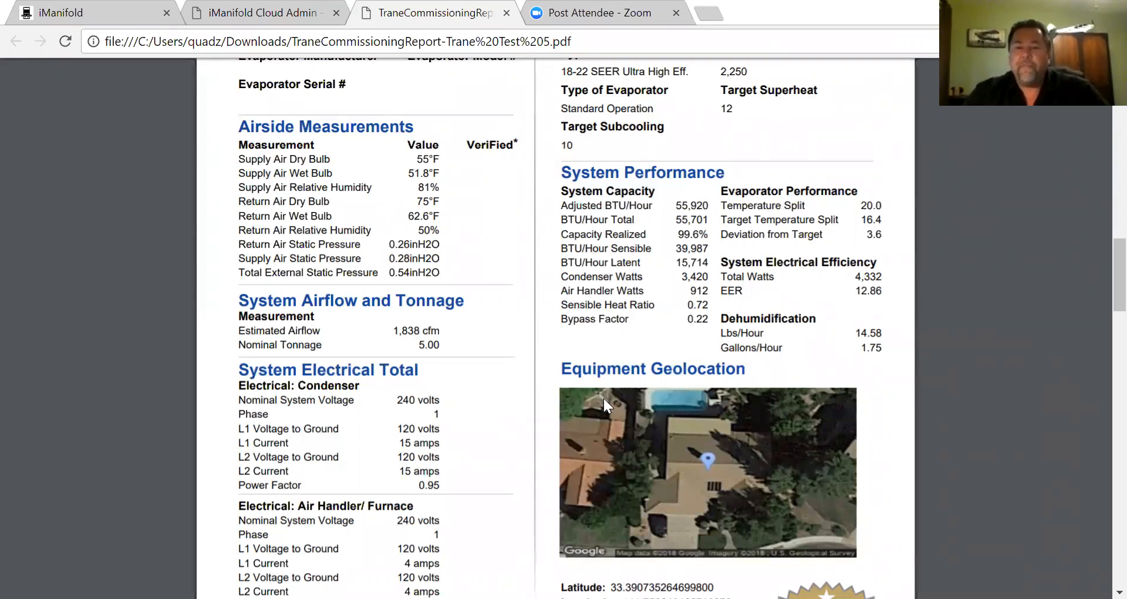
scroll(521, 367, "down", 8)
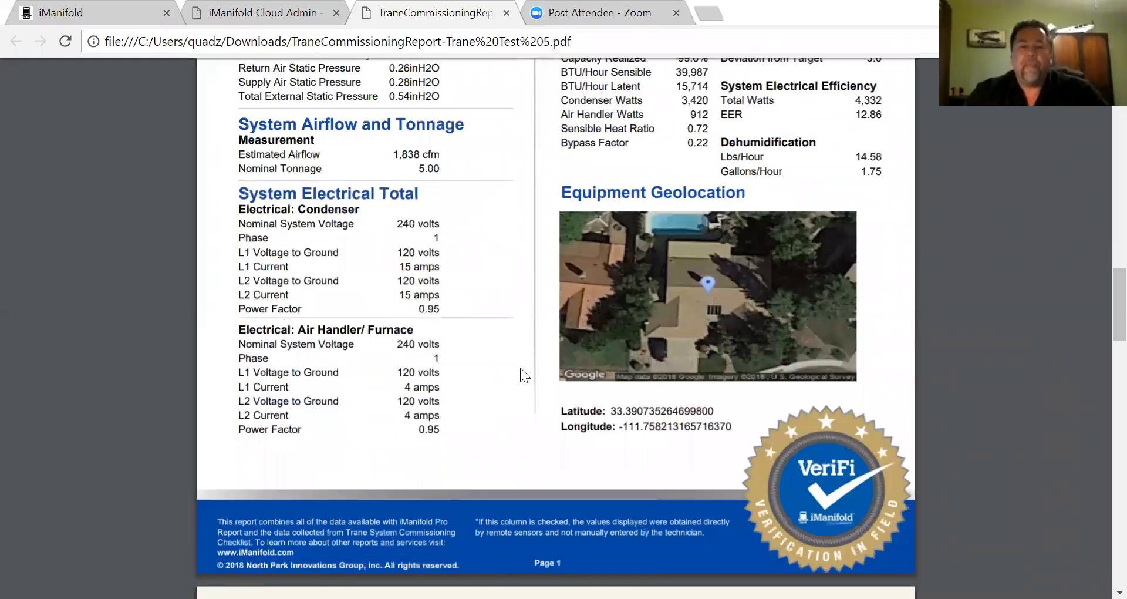
- Read the Refrigerant Circuit 1 table and continue to the Checklist Info header
scroll(520, 368, "down", 3)
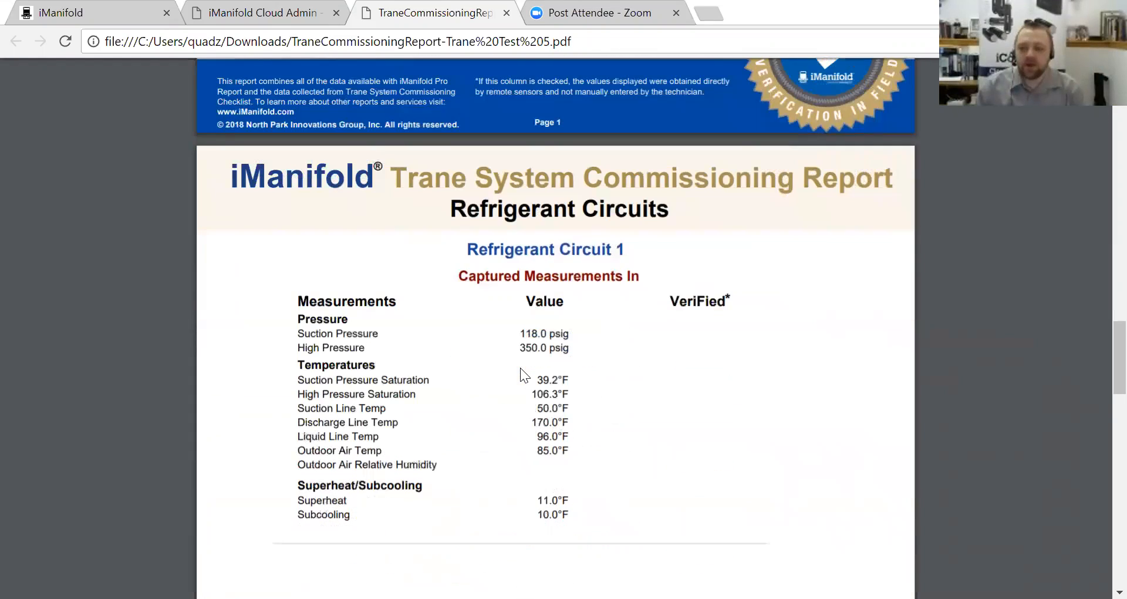
scroll(520, 368, "up", 6)
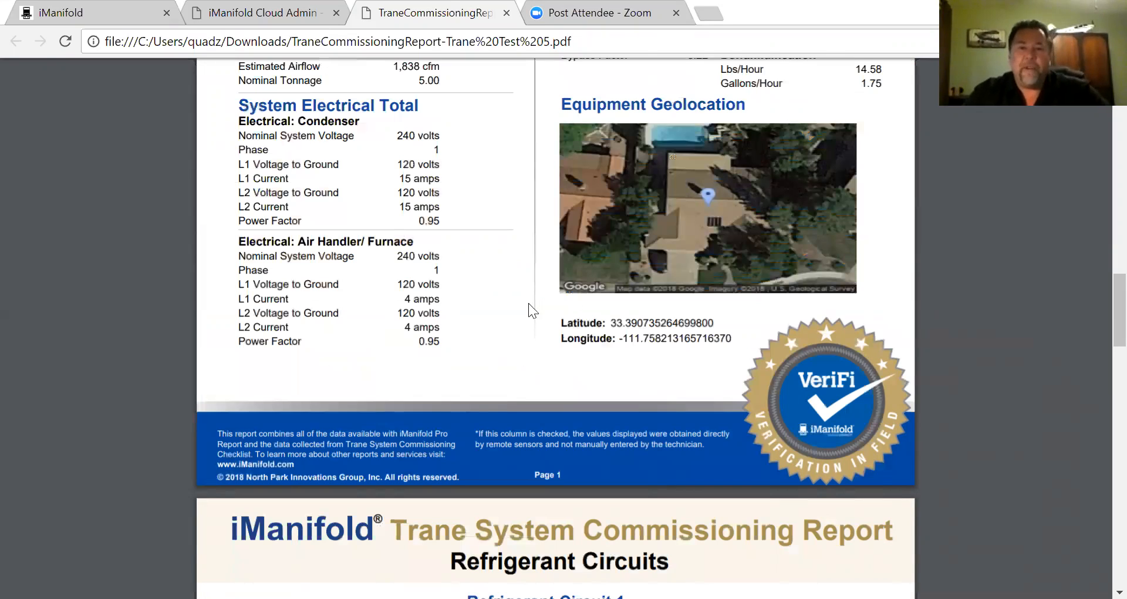
scroll(581, 266, "down", 4)
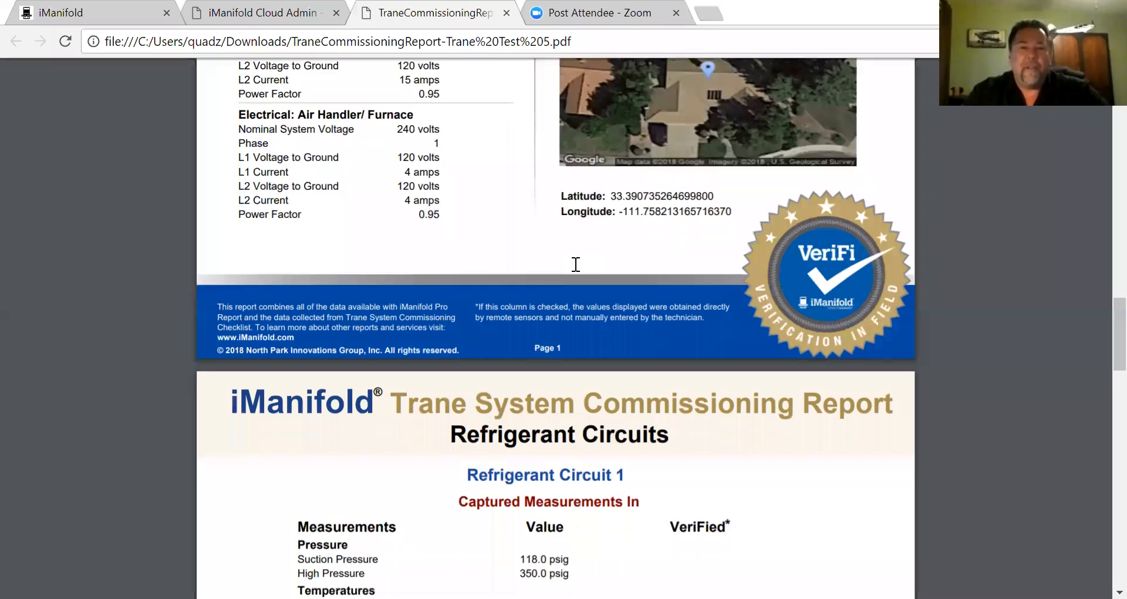
scroll(517, 262, "down", 1)
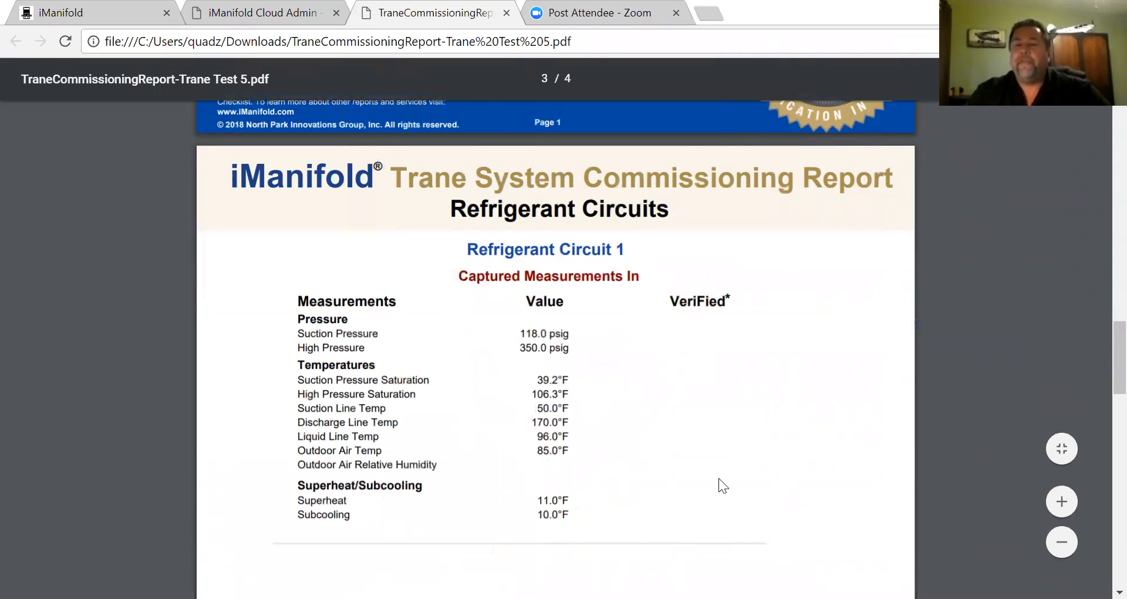
scroll(638, 283, "down", 6)
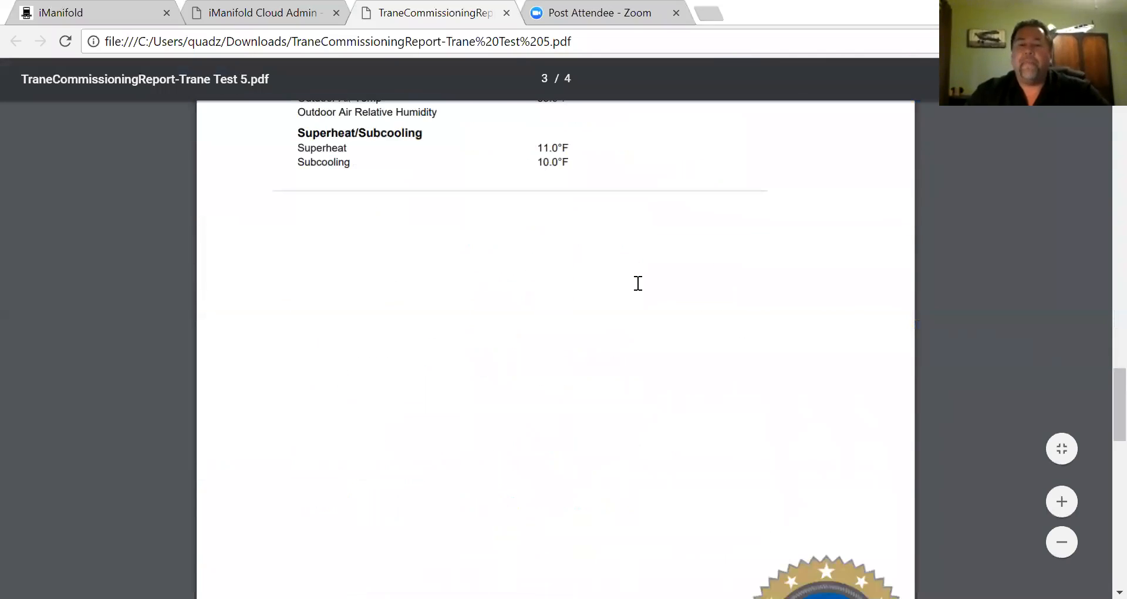
scroll(638, 283, "down", 6)
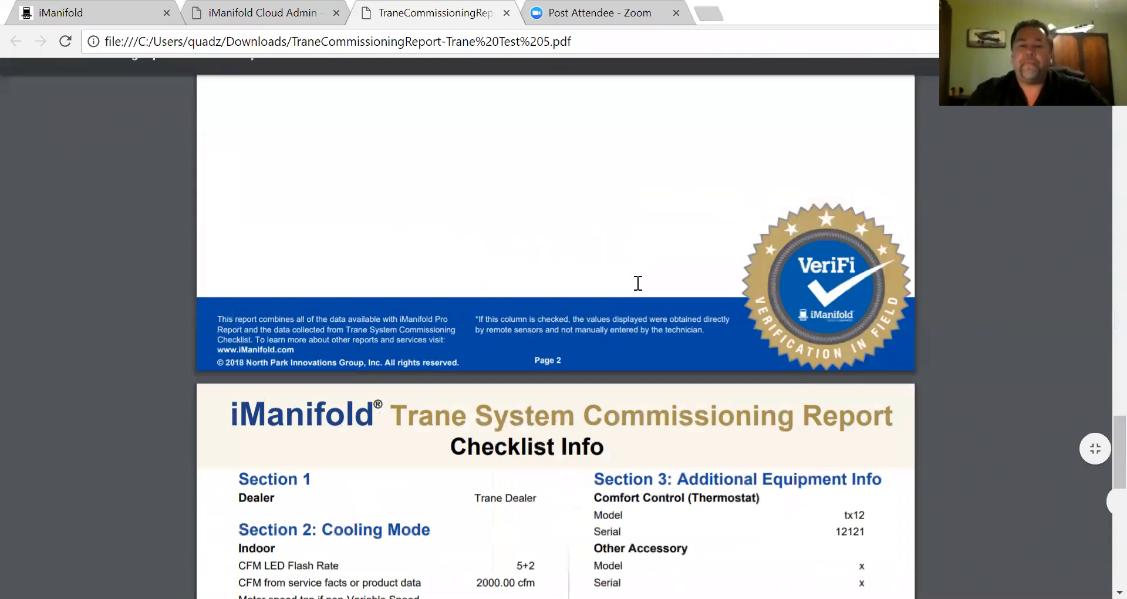
scroll(638, 283, "down", 2)
scroll(639, 283, "down", 3)
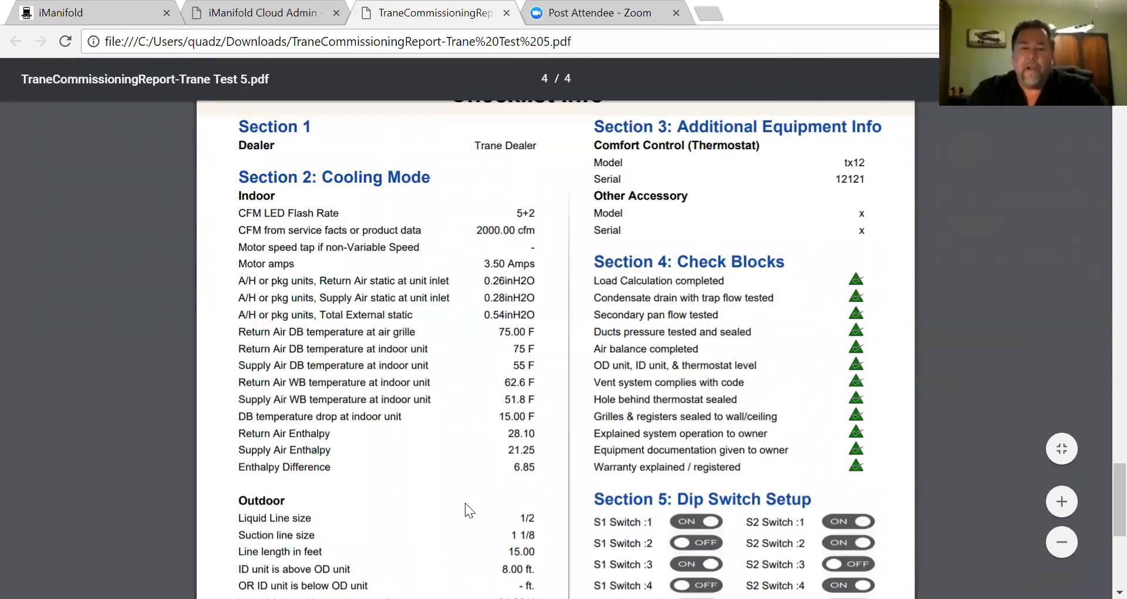
scroll(467, 429, "down", 5)
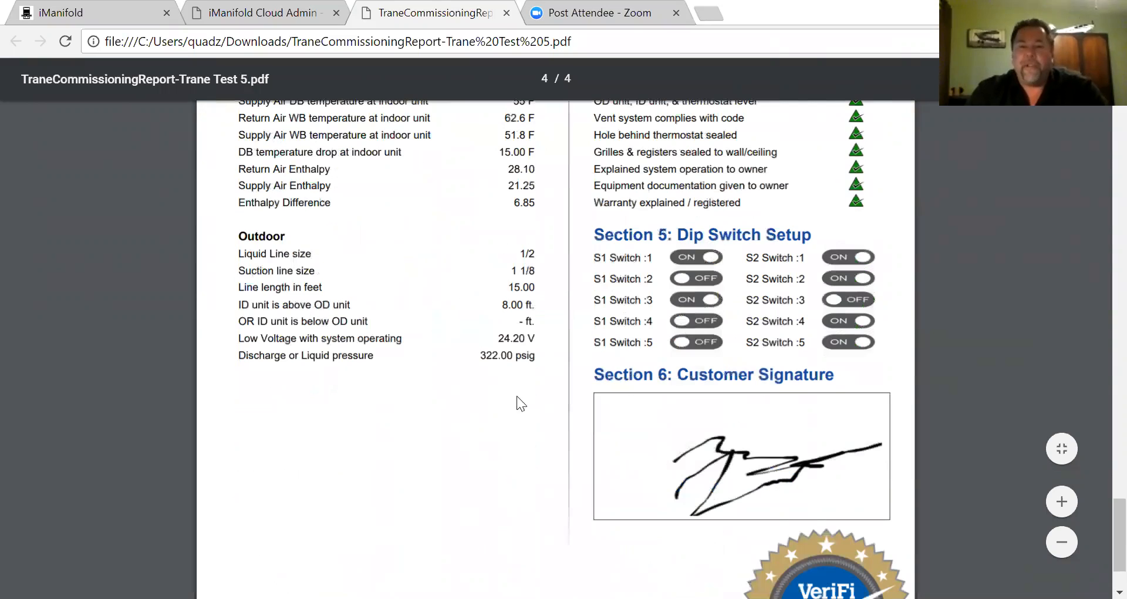
scroll(517, 397, "up", 6)
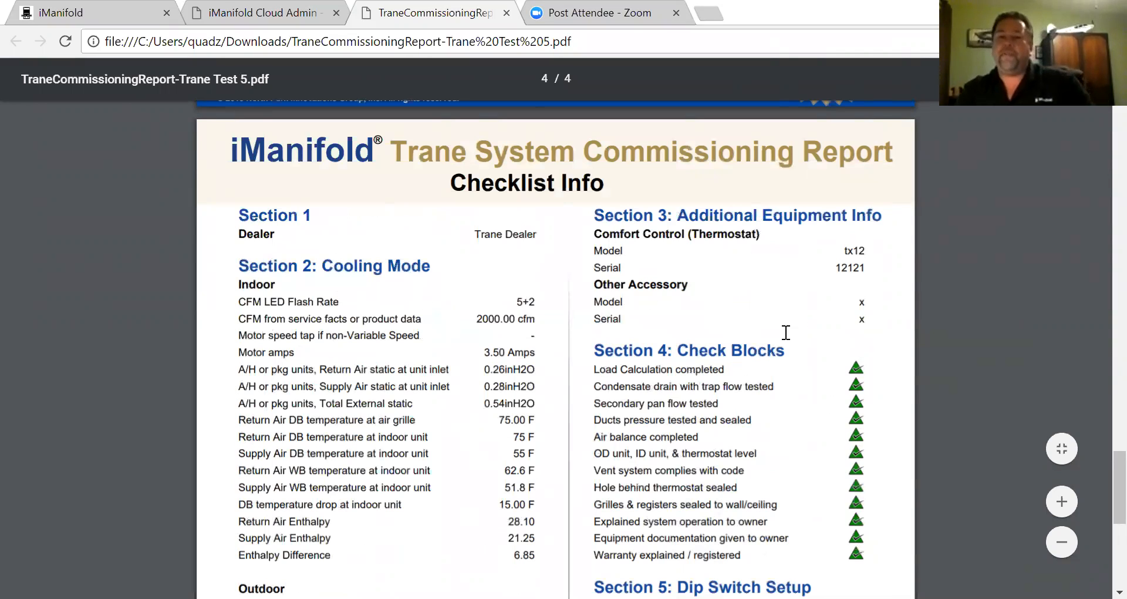
scroll(755, 331, "down", 1)
scroll(754, 330, "down", 2)
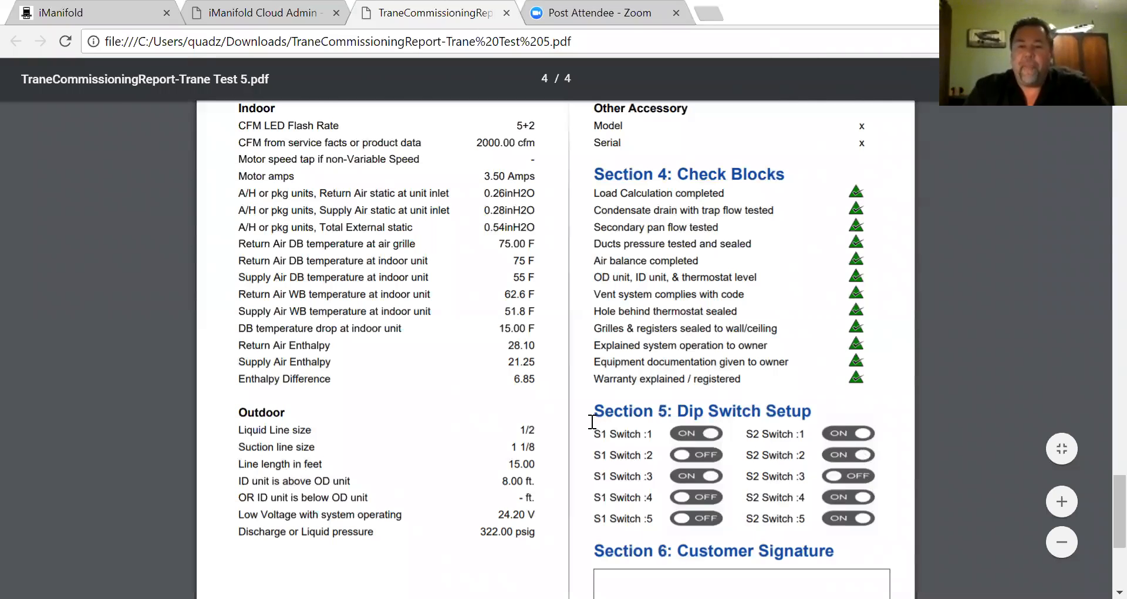
scroll(579, 420, "down", 1)
scroll(648, 374, "down", 4)
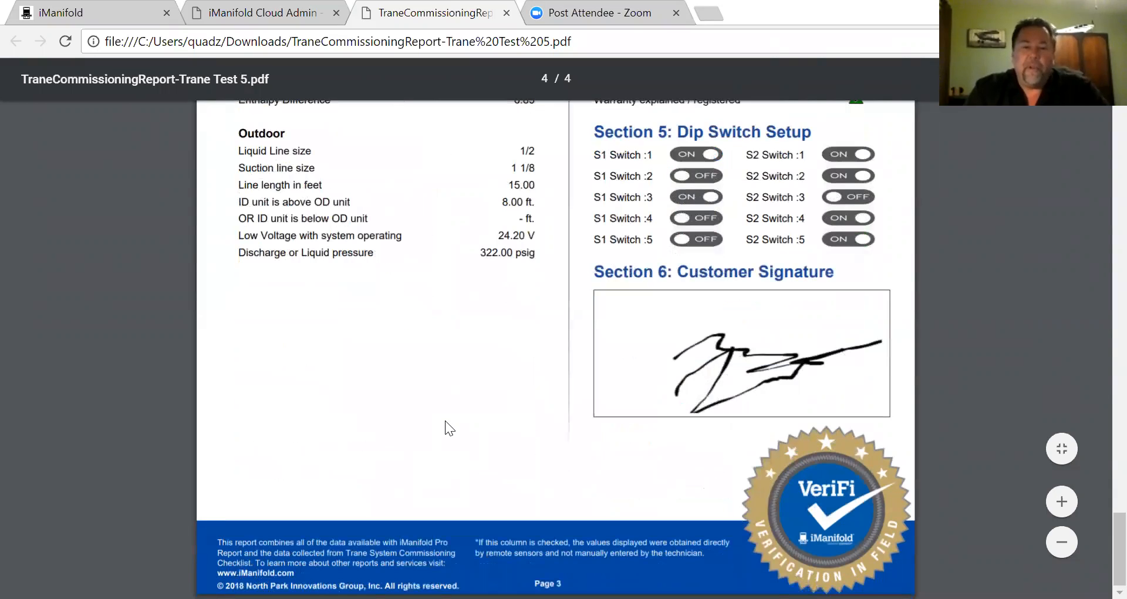
scroll(445, 420, "up", 5)
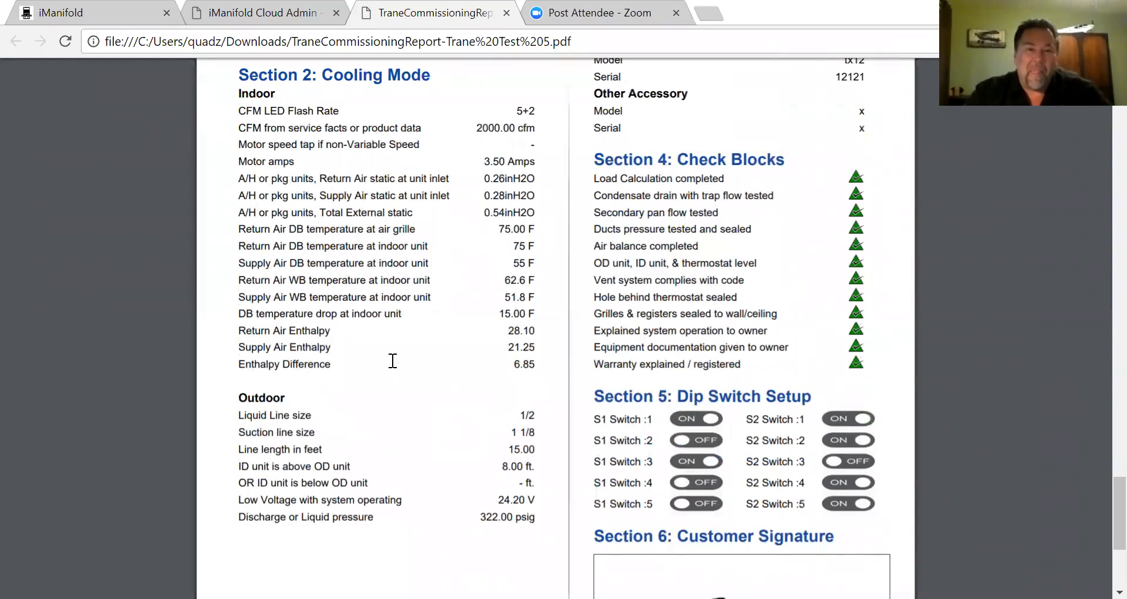
scroll(393, 361, "up", 9)
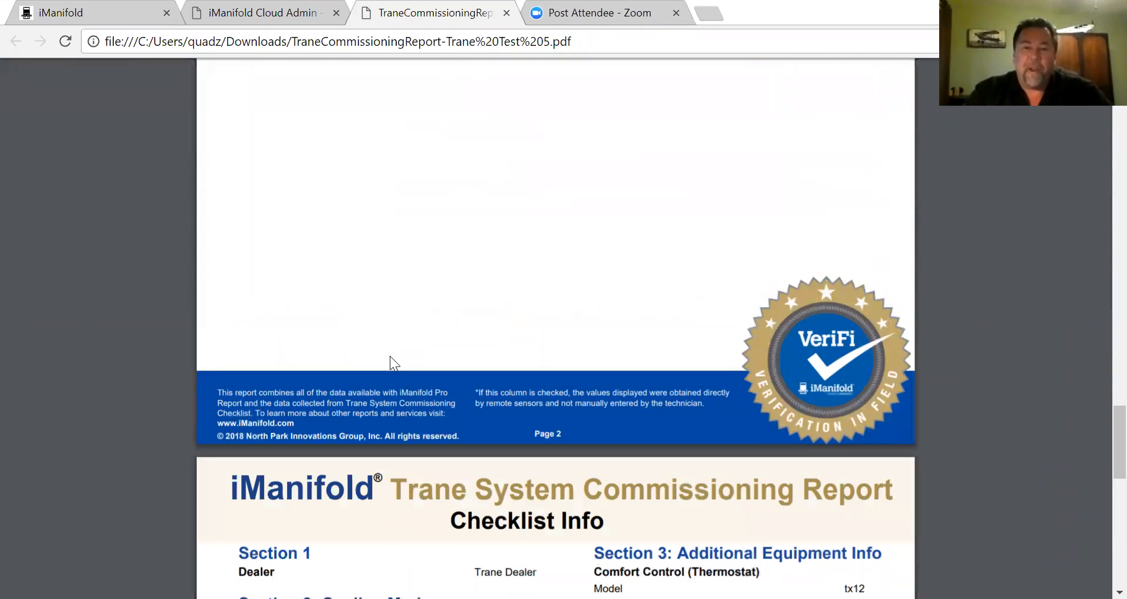
scroll(389, 358, "up", 5)
scroll(389, 361, "up", 7)
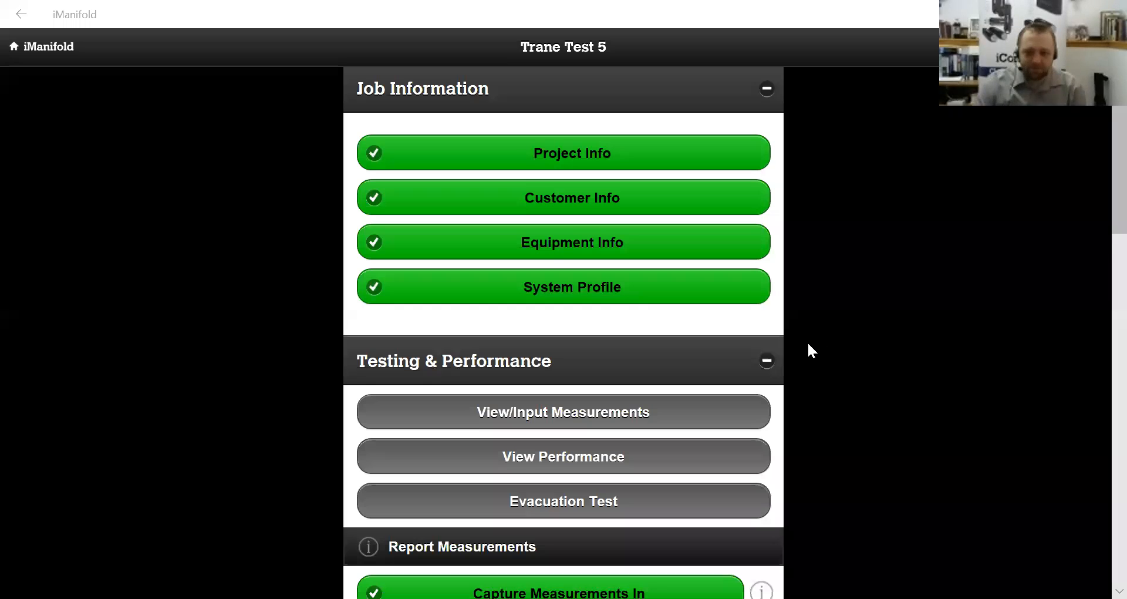
- Go to Reports & Checklists and choose Add Photos & Comments for Trane Test 5
scroll(808, 341, "down", 4)
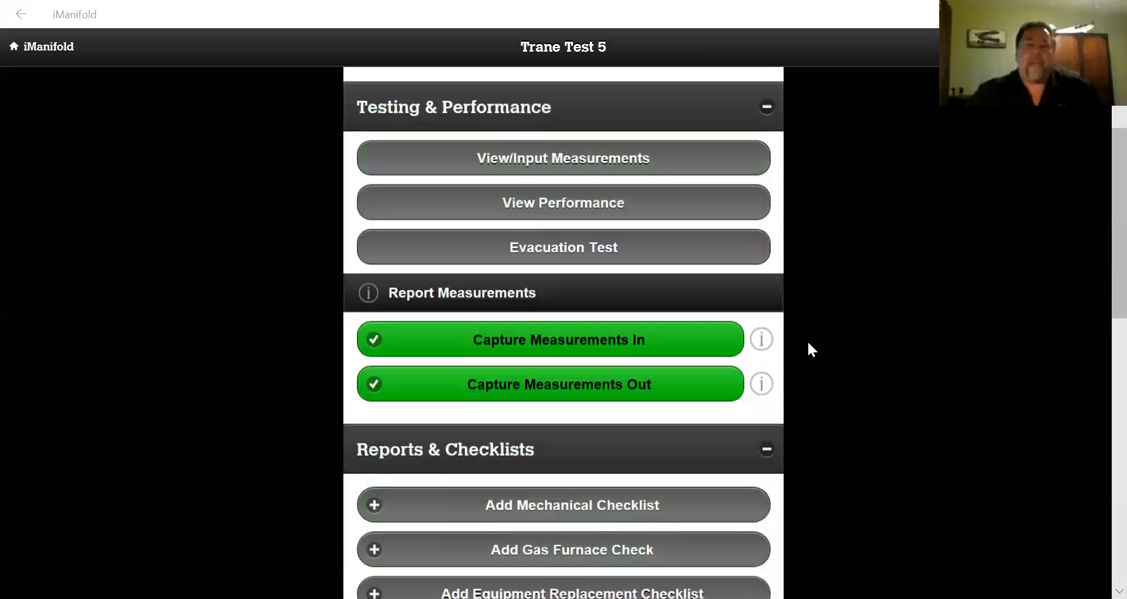
scroll(808, 340, "down", 4)
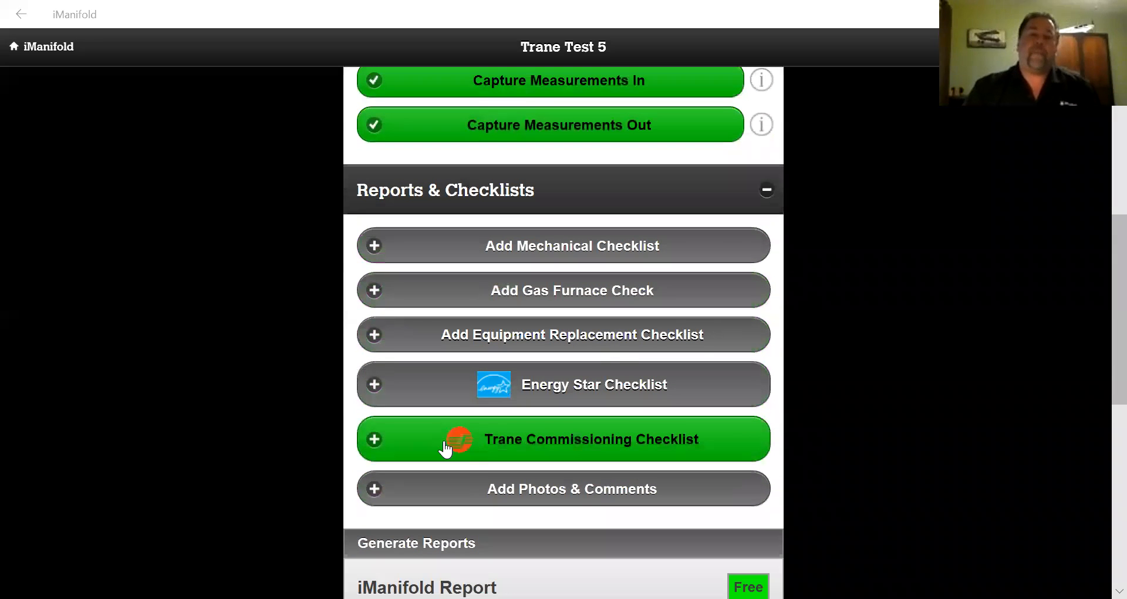
left_click(681, 498)
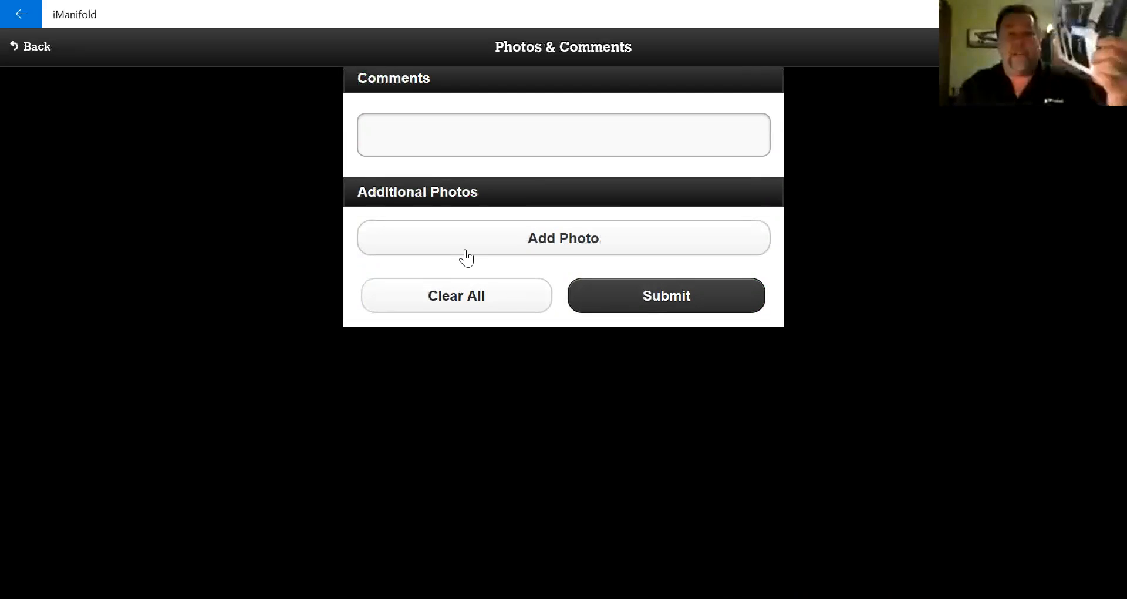
left_click(535, 246)
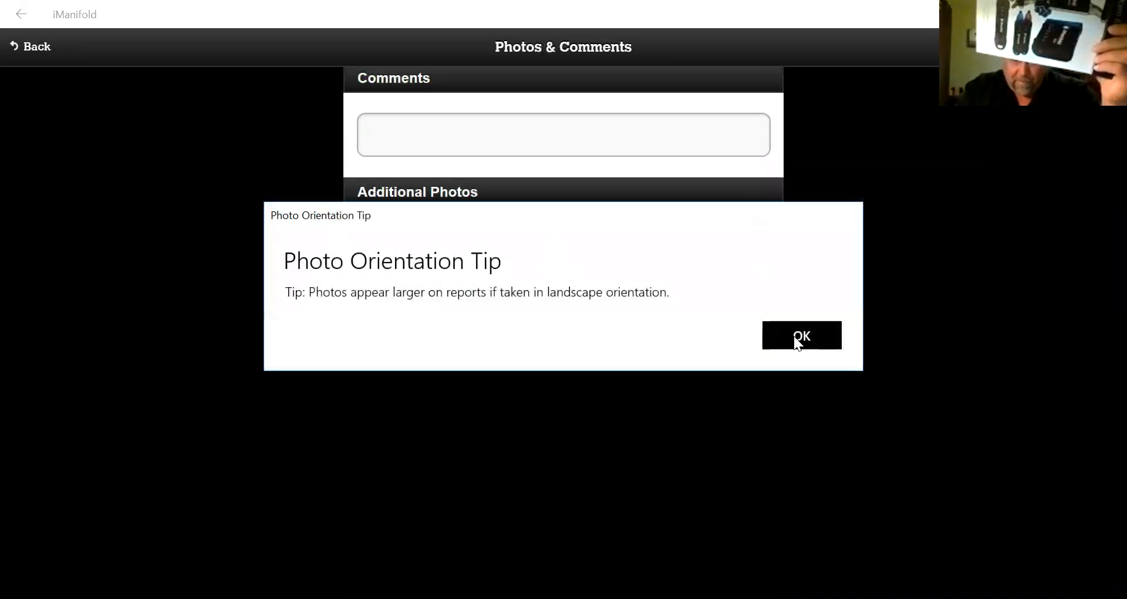
left_click(796, 341)
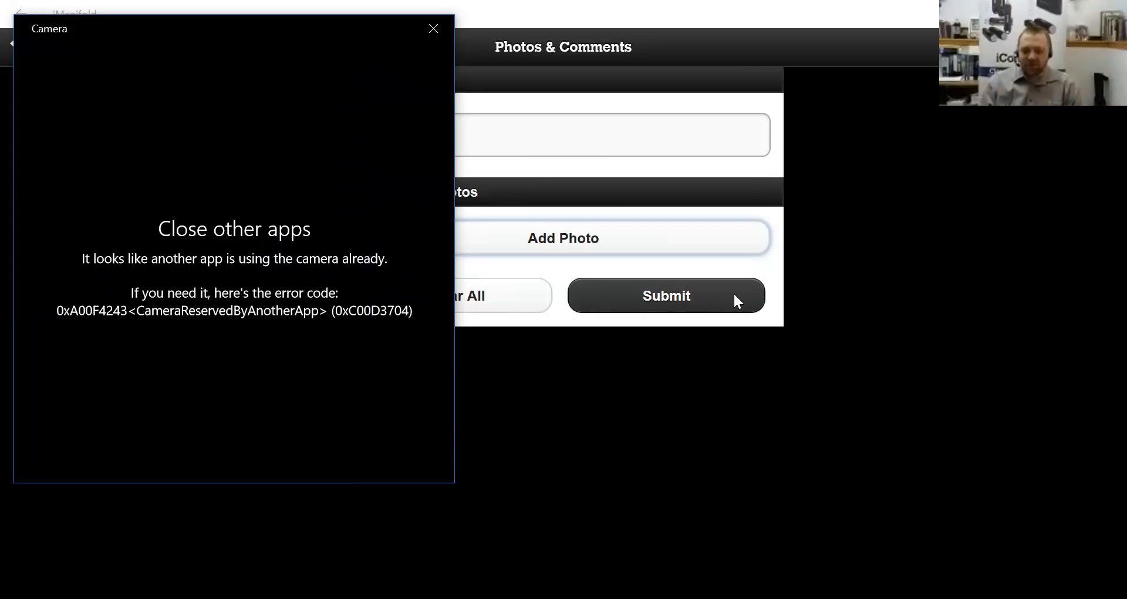
left_click(425, 28)
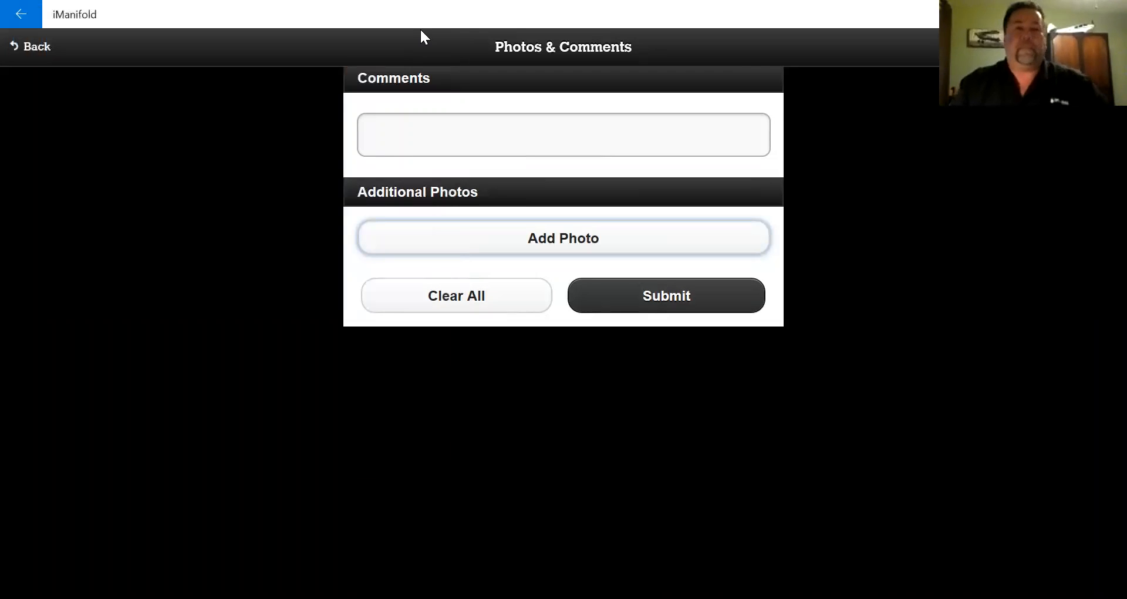
- Submit the comment 'condenser was dirty and damaged upon delivery' and acknowledge the cloud notice
left_click(564, 135)
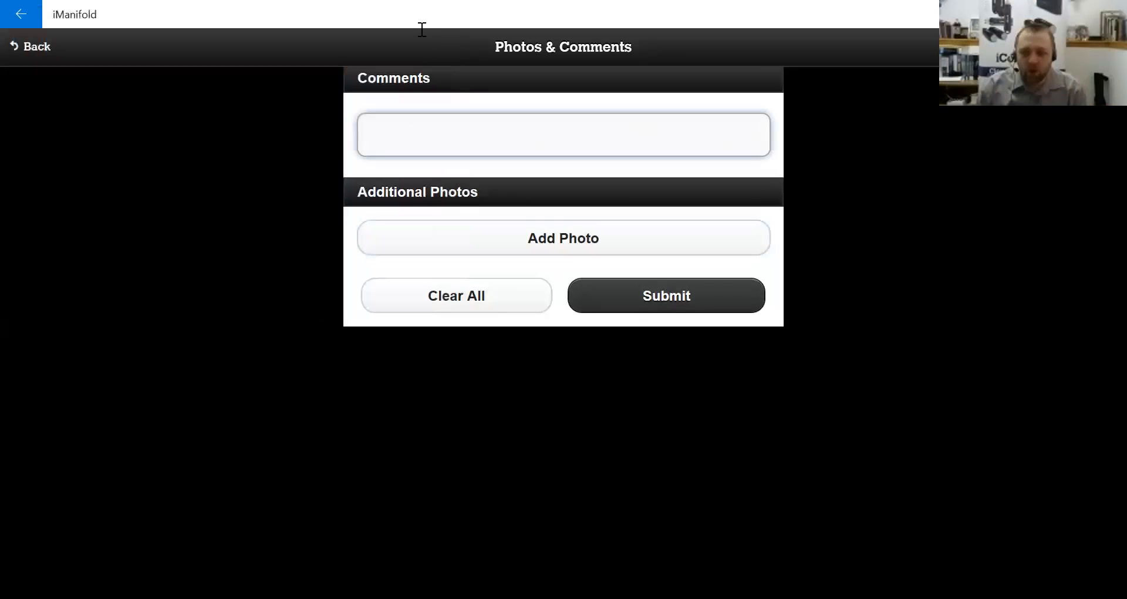
type("condenser")
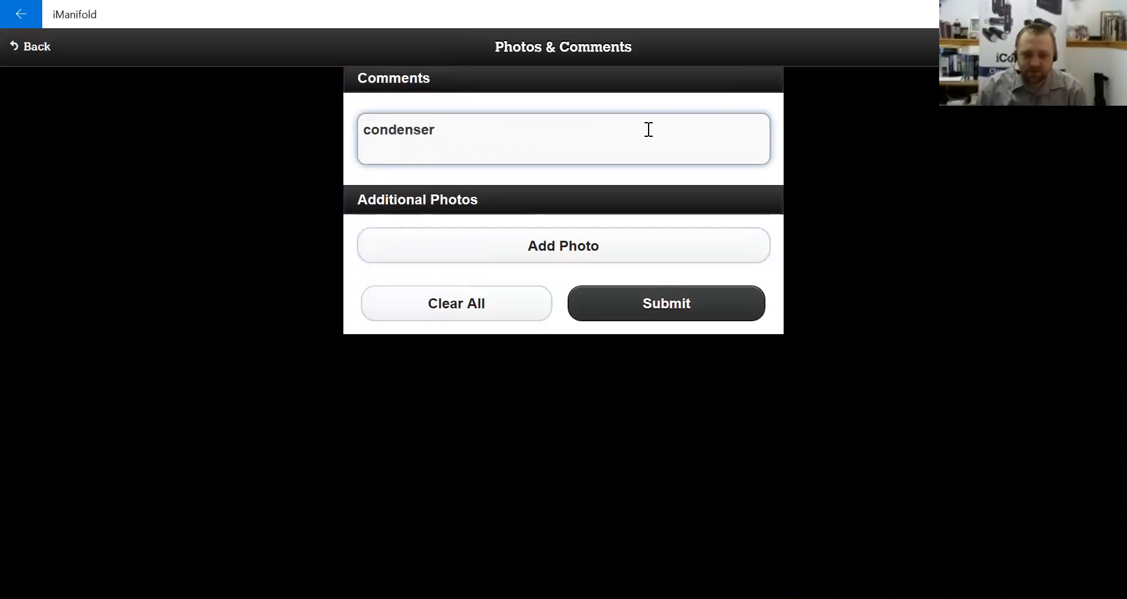
type(" was dirty")
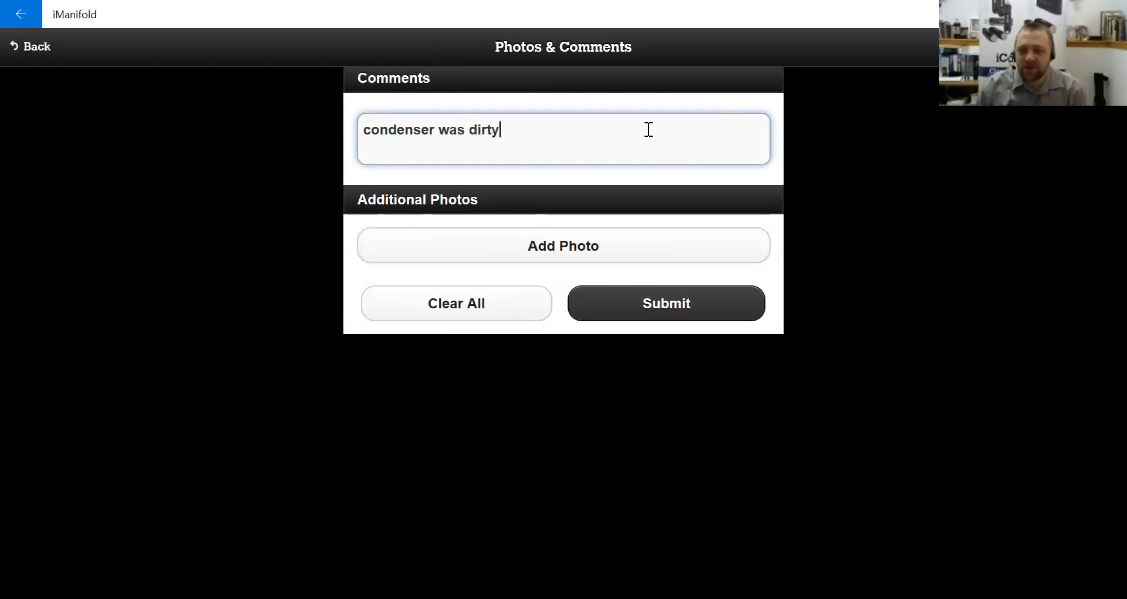
type(" and dam")
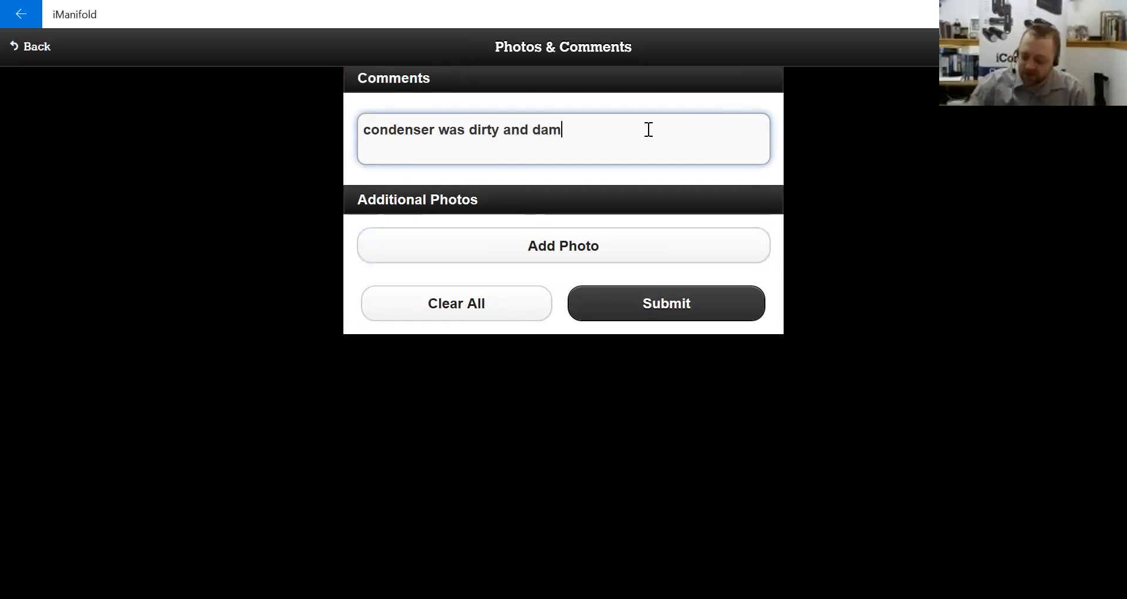
type("aged")
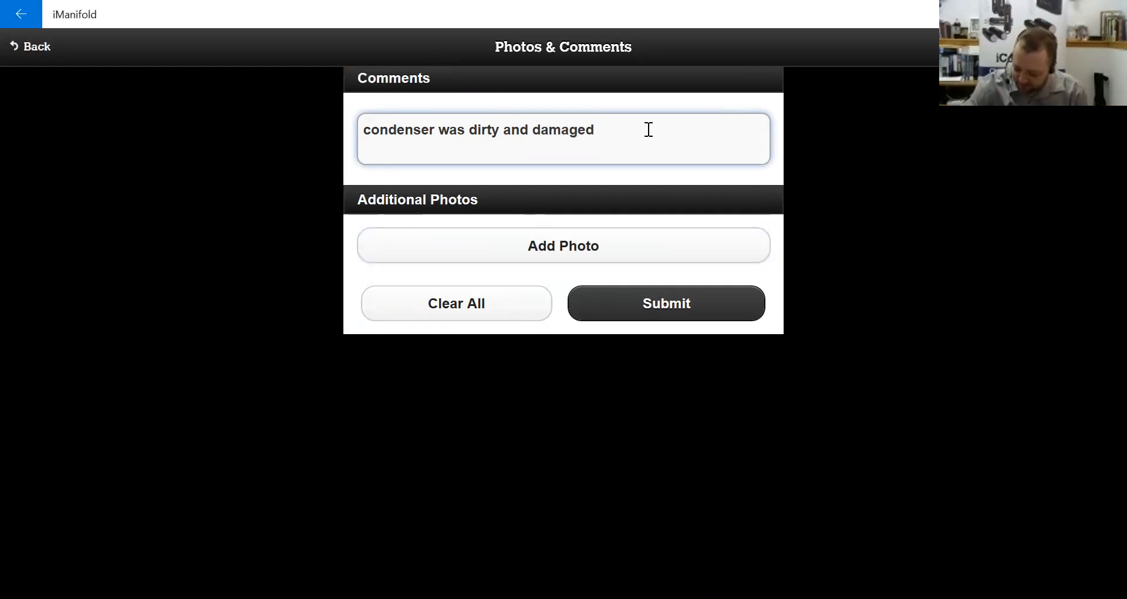
type(" upon delivery")
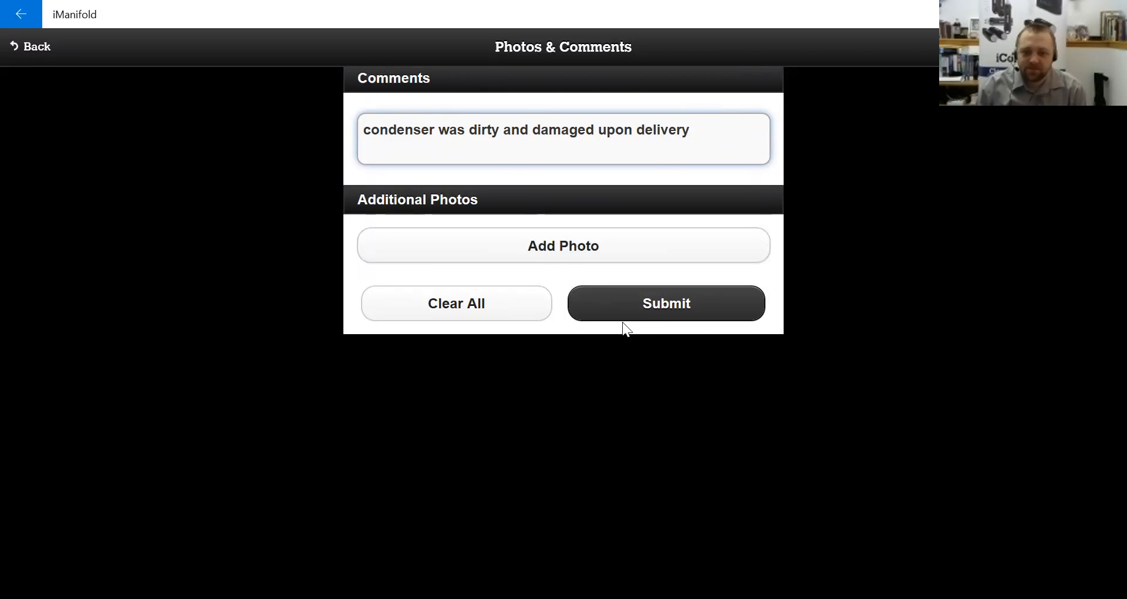
left_click(640, 304)
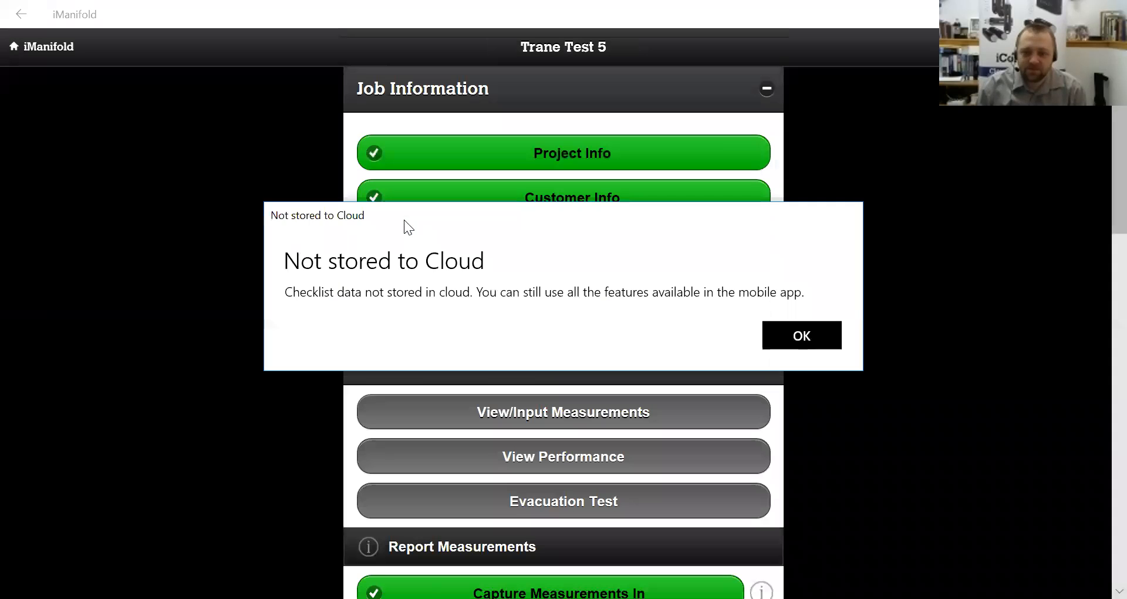
left_click(803, 341)
- Reopen Photos & Comments, resubmit the comment and dismiss the not-stored-to-cloud notice
scroll(640, 320, "down", 5)
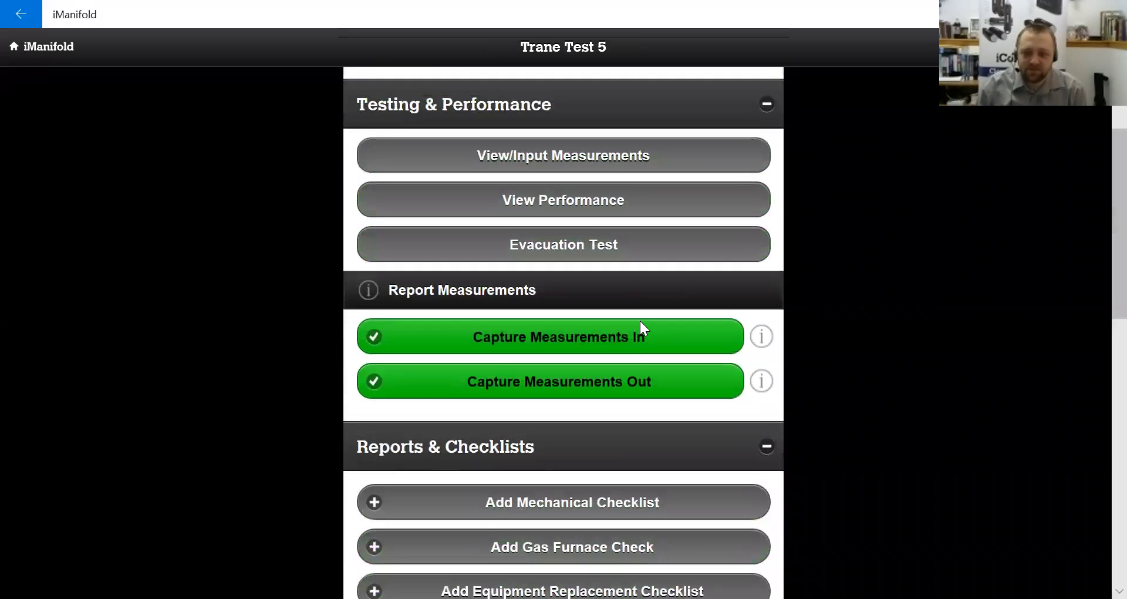
scroll(640, 321, "down", 7)
left_click(562, 321)
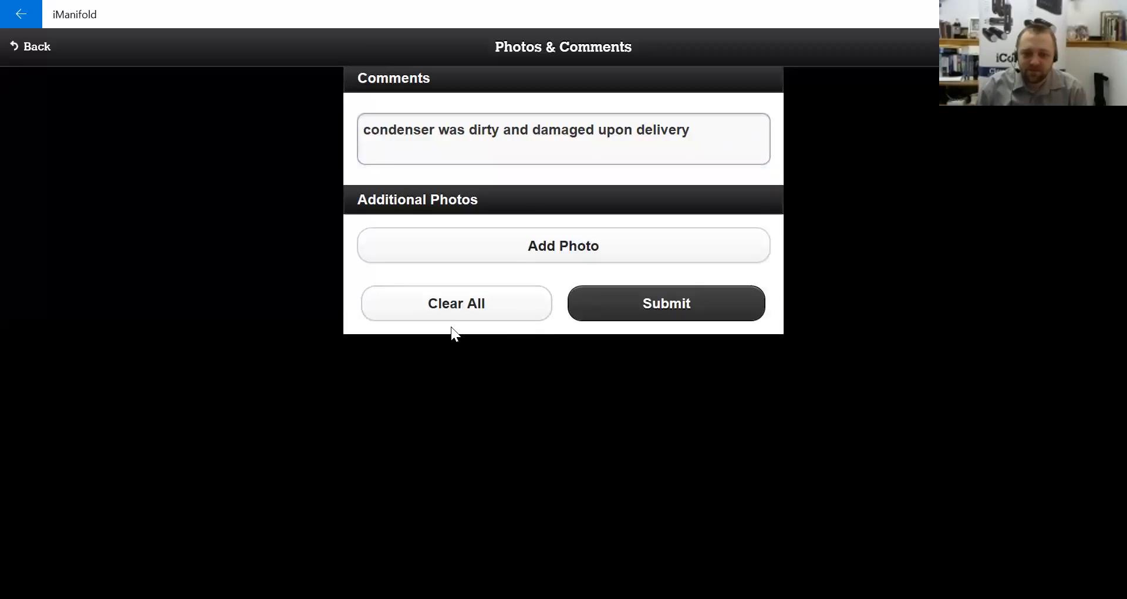
left_click(628, 317)
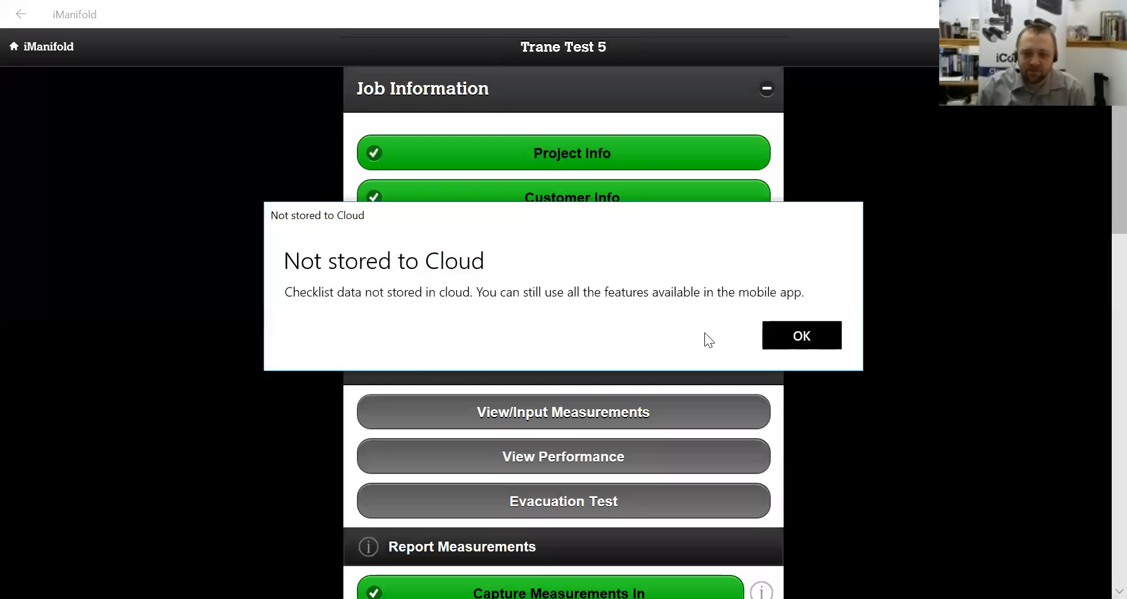
left_click(790, 332)
scroll(897, 248, "down", 10)
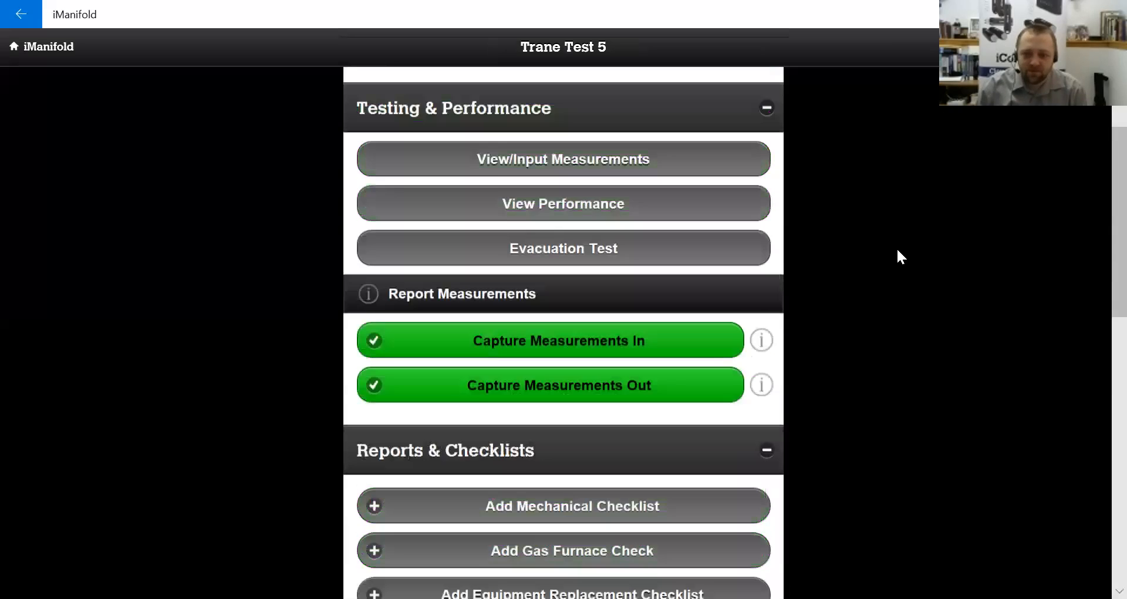
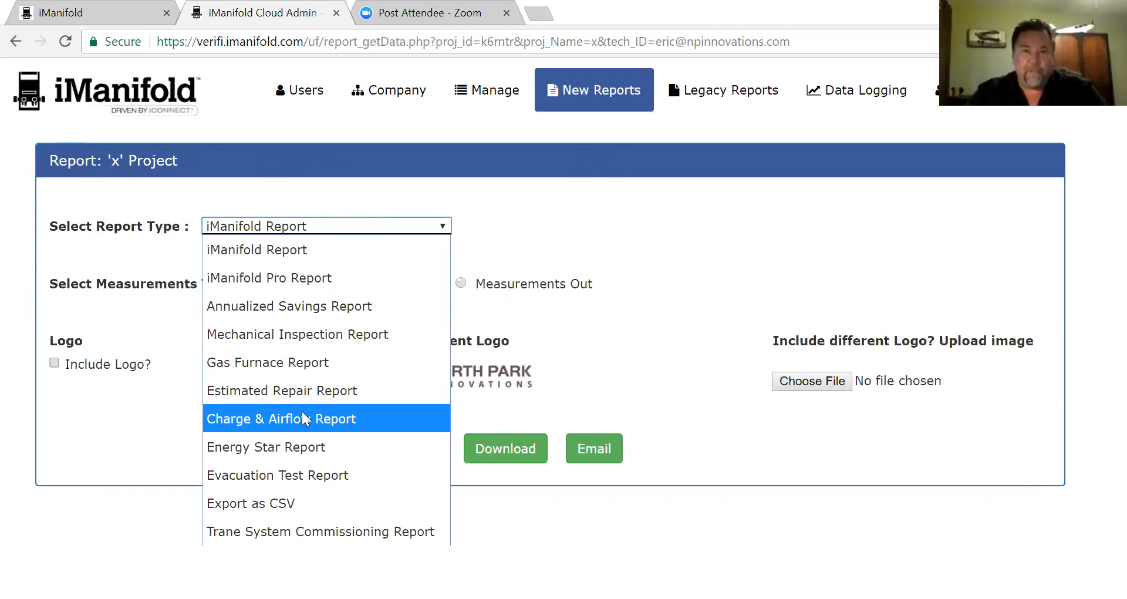
- Choose the Trane System Commissioning Report type for project x and download it as a PDF
left_click(287, 532)
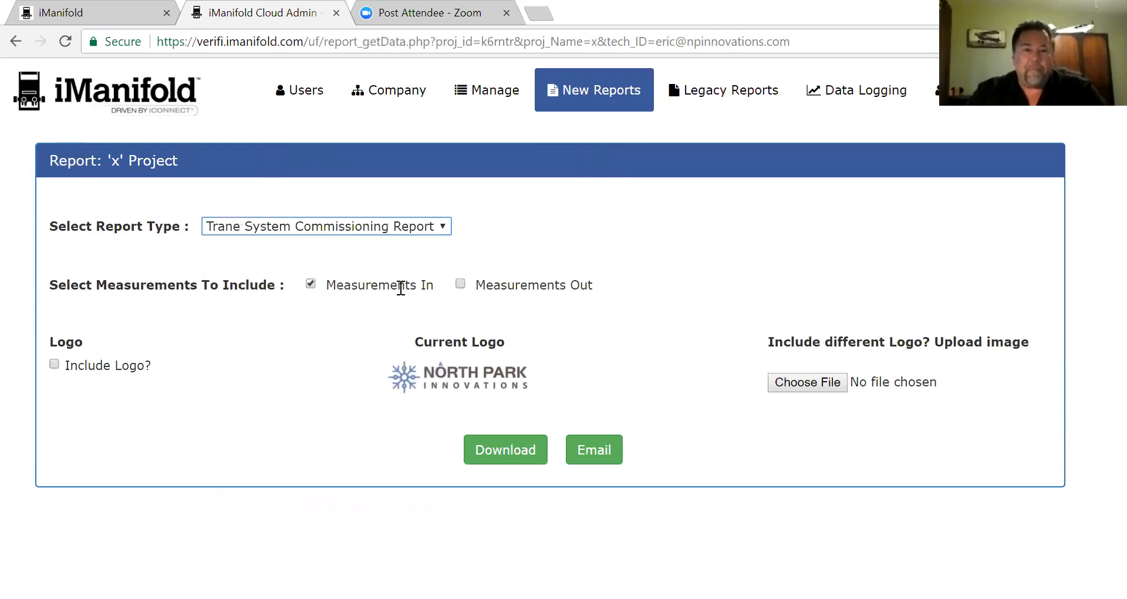
left_click(514, 456)
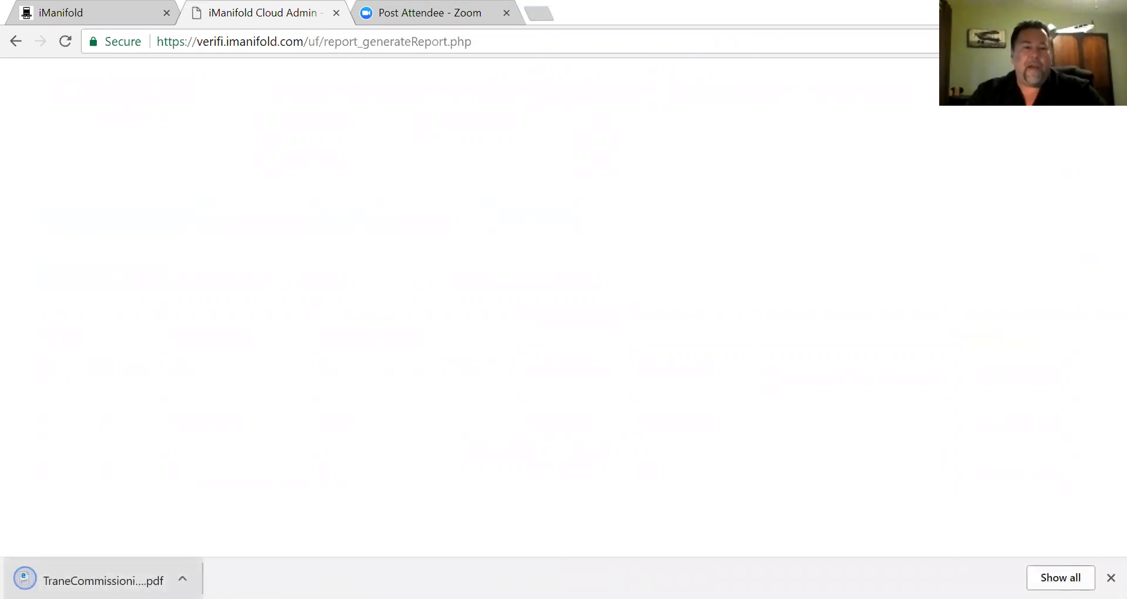
- Open the downloaded x commissioning report PDF and scroll through its pages
left_click(118, 568)
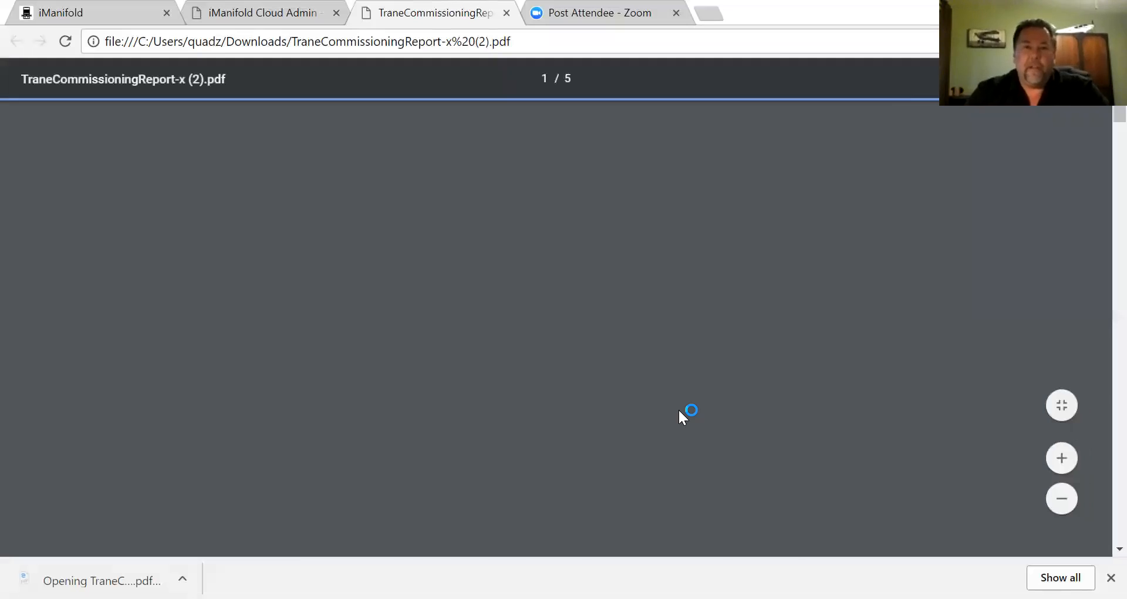
scroll(712, 363, "down", 5)
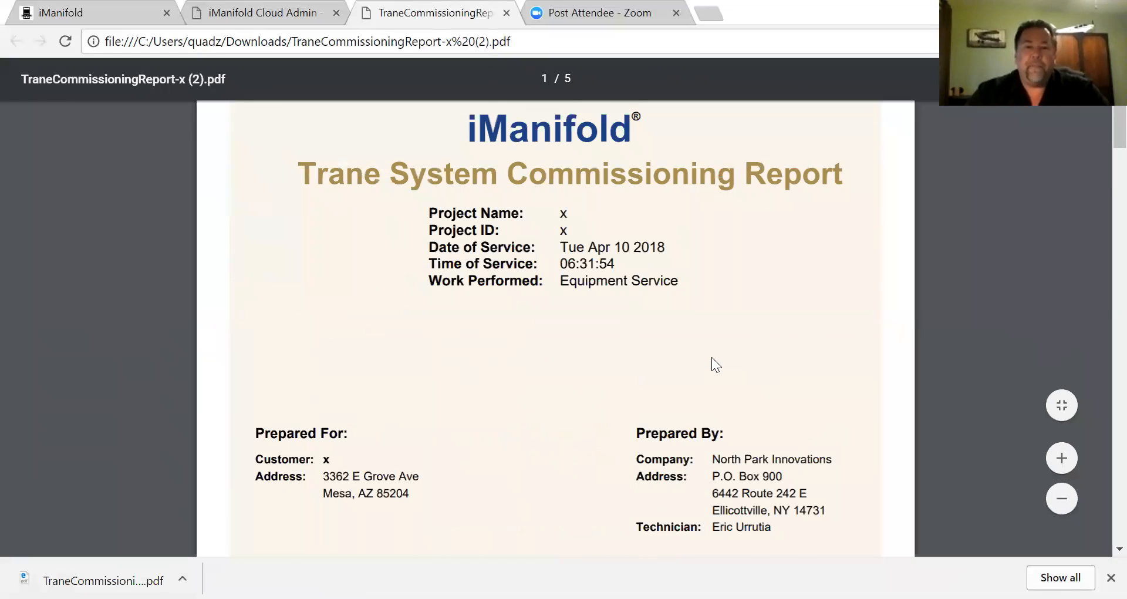
scroll(712, 357, "down", 8)
scroll(712, 356, "down", 10)
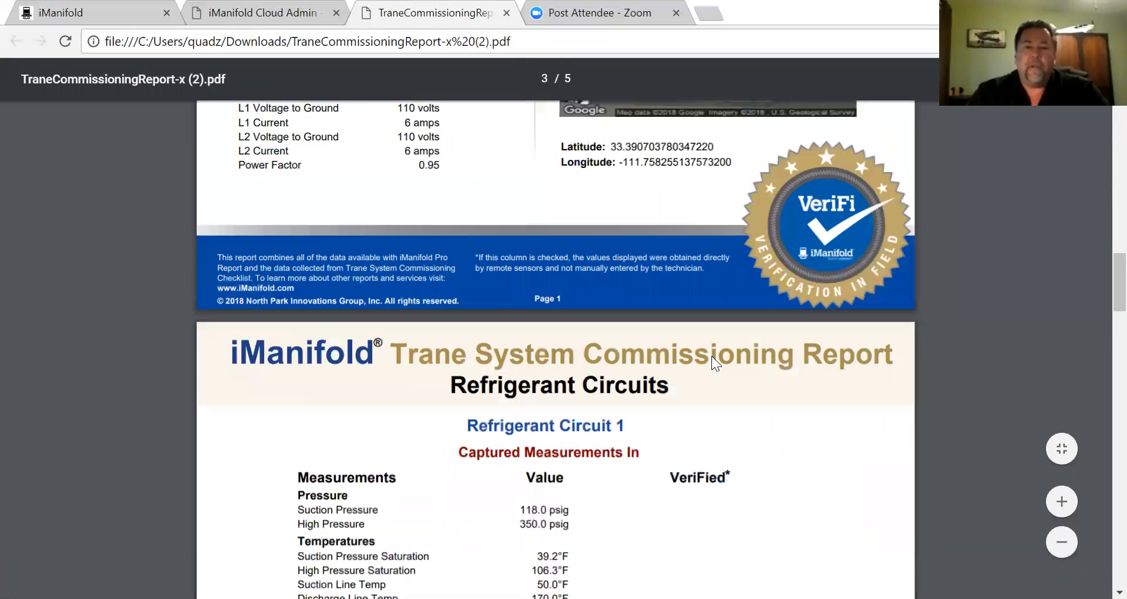
scroll(712, 356, "down", 10)
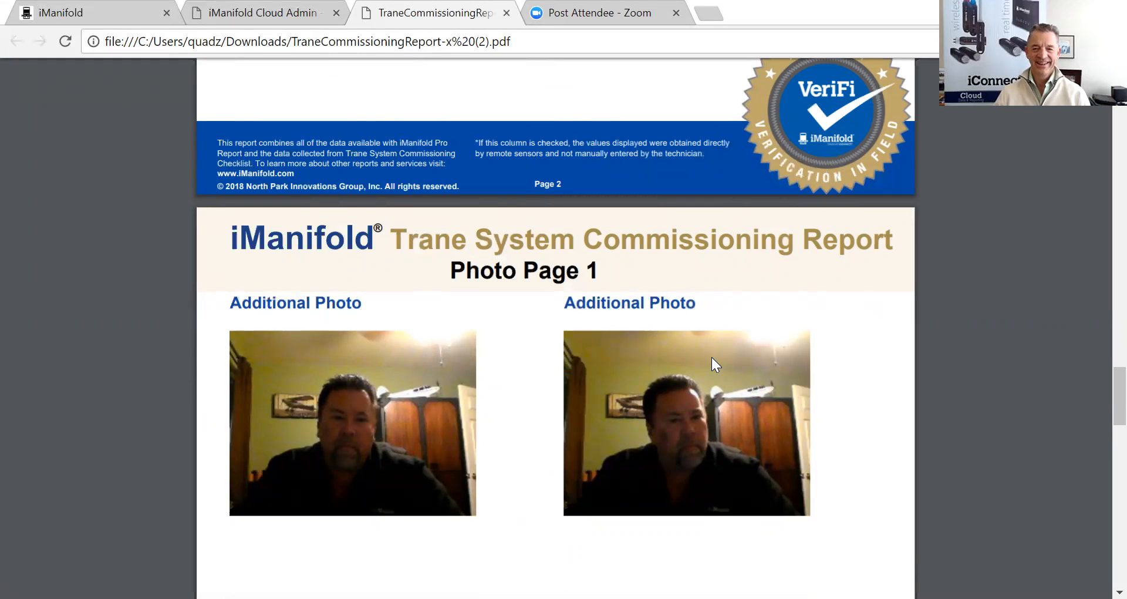
scroll(712, 357, "up", 15)
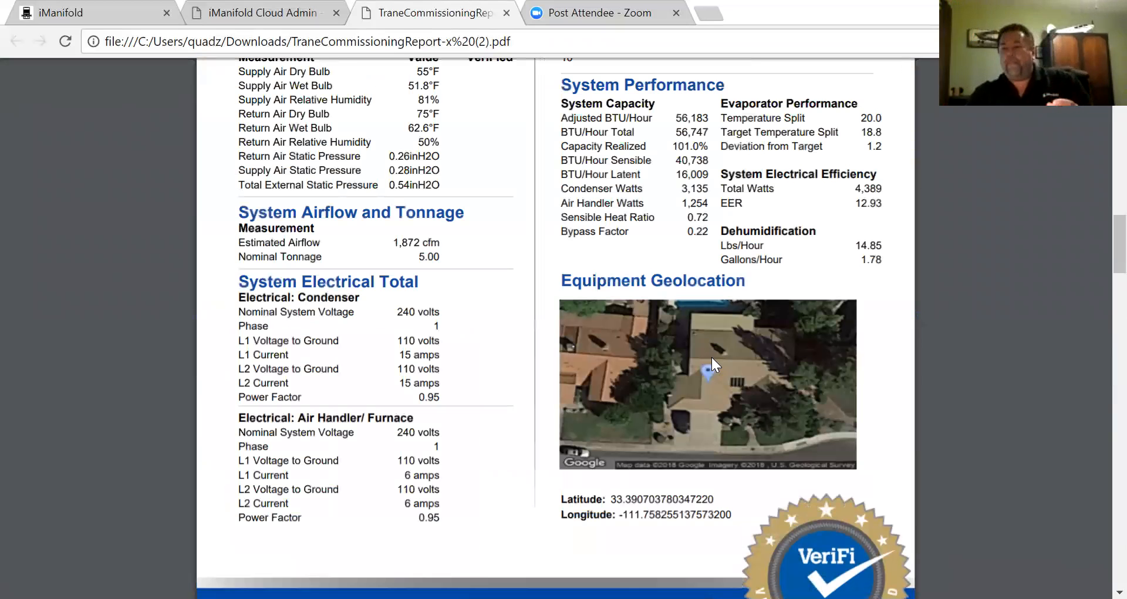
scroll(712, 357, "up", 20)
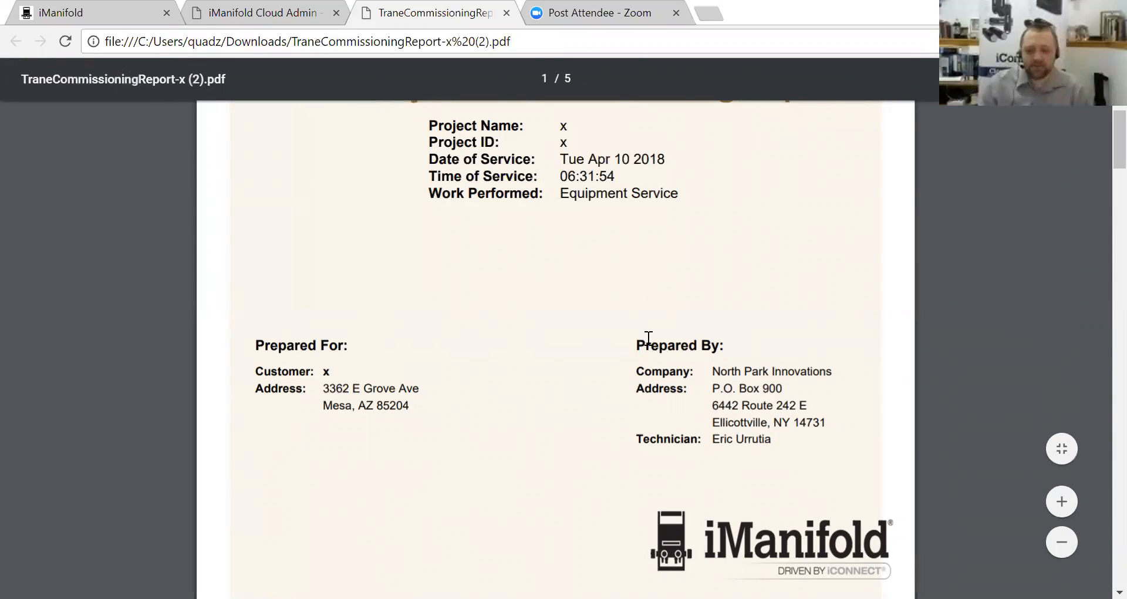
- Recheck the Refrigerant Circuit 1 measurements, then return to the iManifold Cloud Admin tab
scroll(649, 337, "down", 5)
scroll(645, 338, "down", 7)
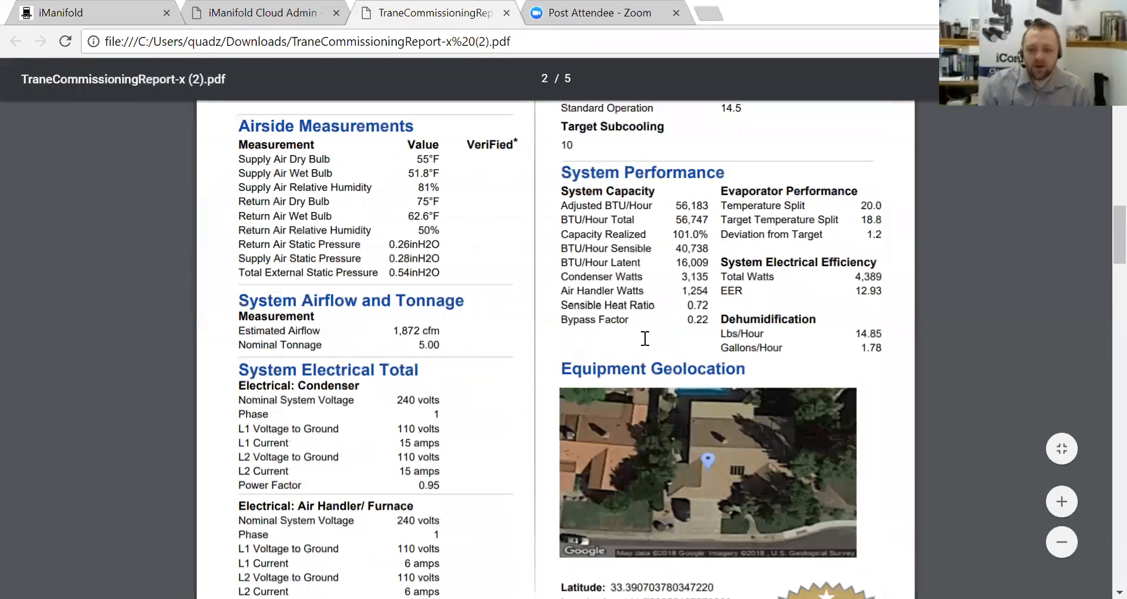
scroll(645, 339, "down", 12)
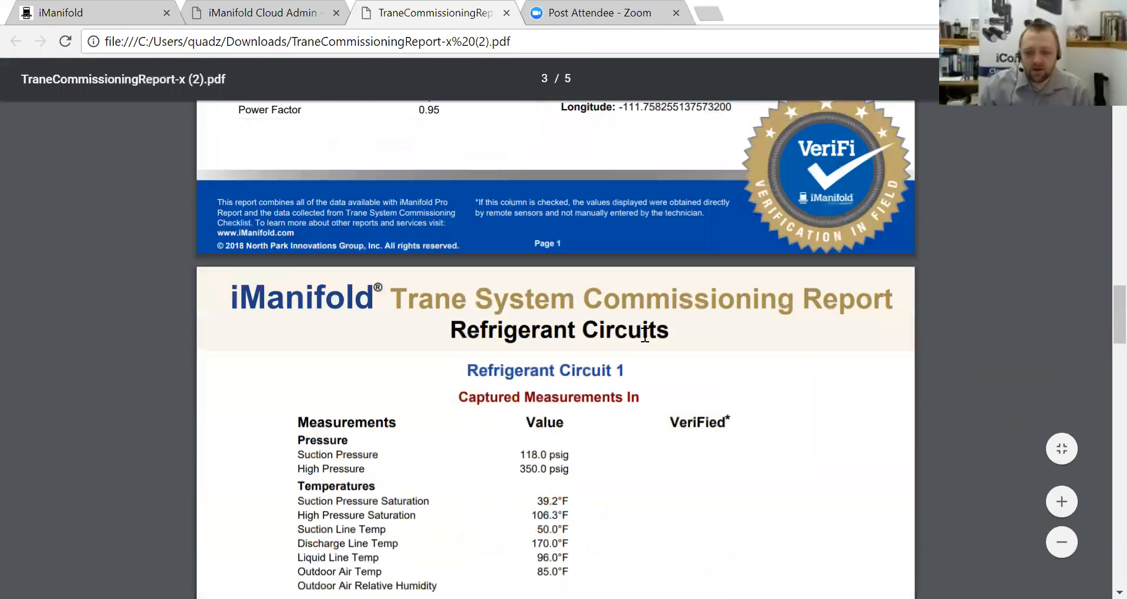
scroll(645, 335, "up", 3)
scroll(644, 335, "down", 1)
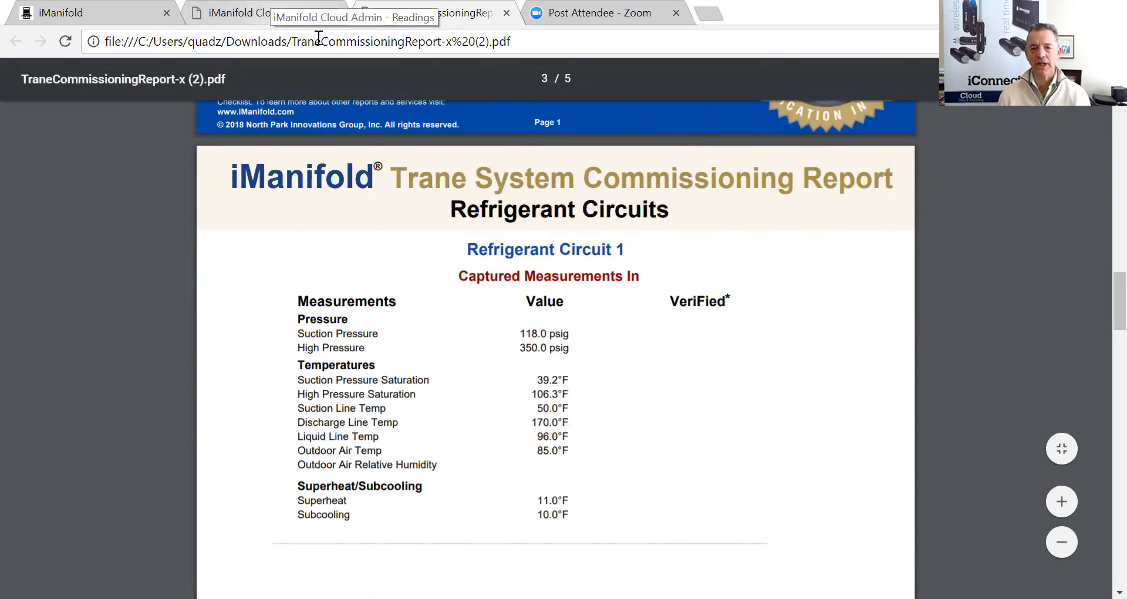
left_click(294, 13)
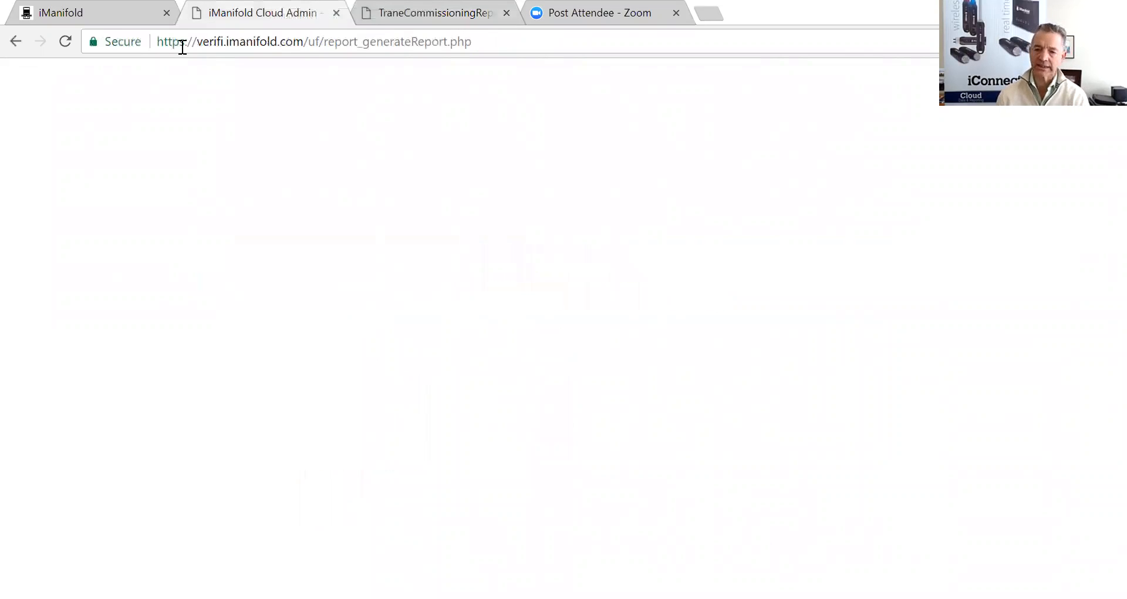
- Go back to the project list and start a new report for Trane Test 5
left_click(15, 41)
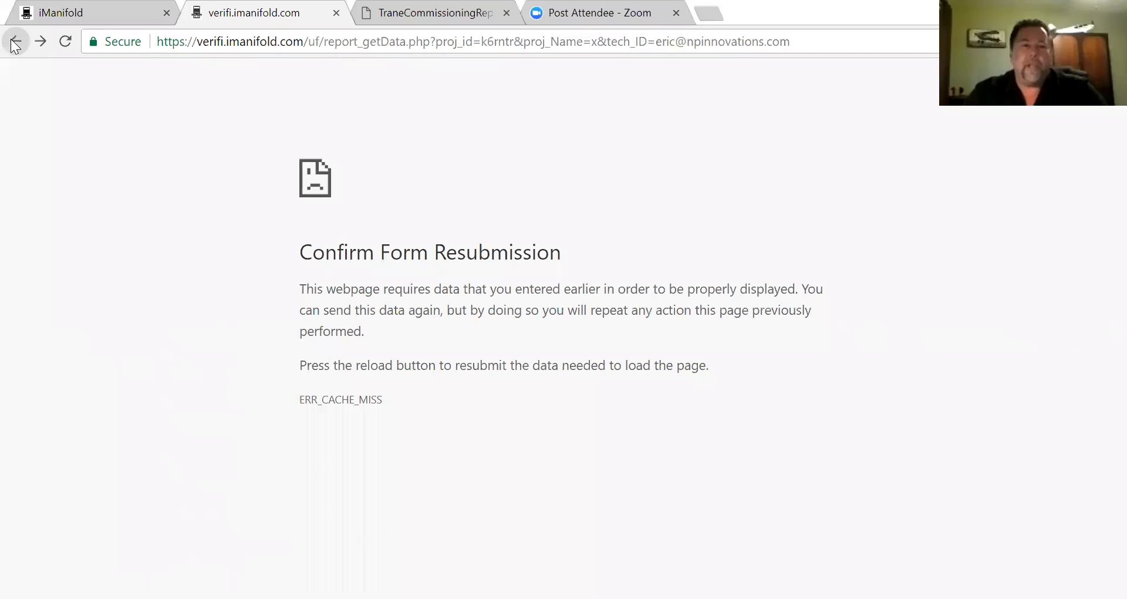
left_click(16, 43)
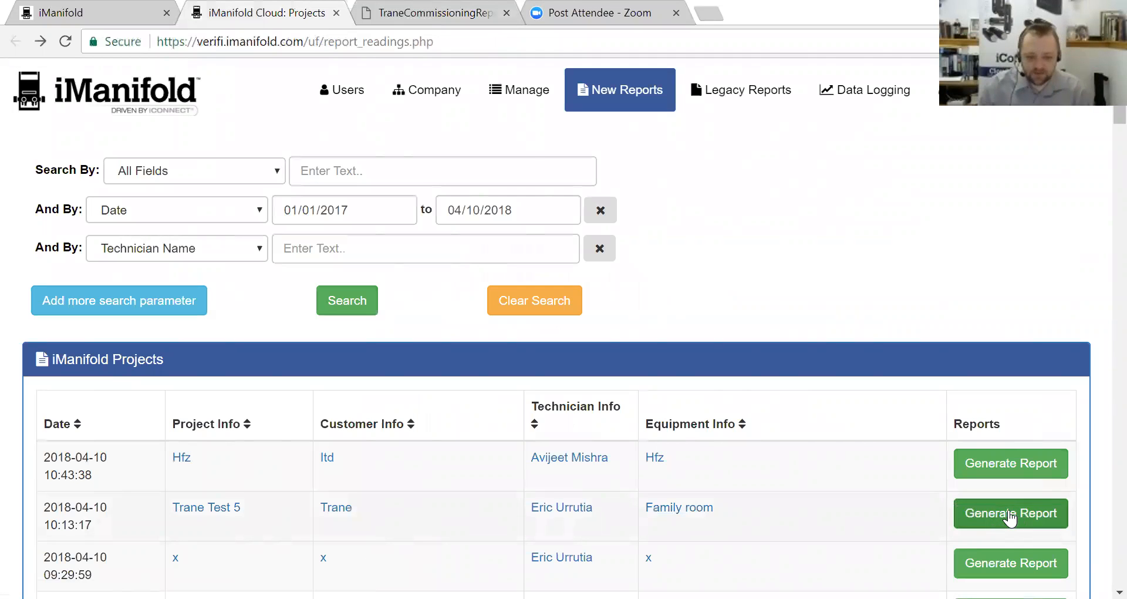
left_click(985, 519)
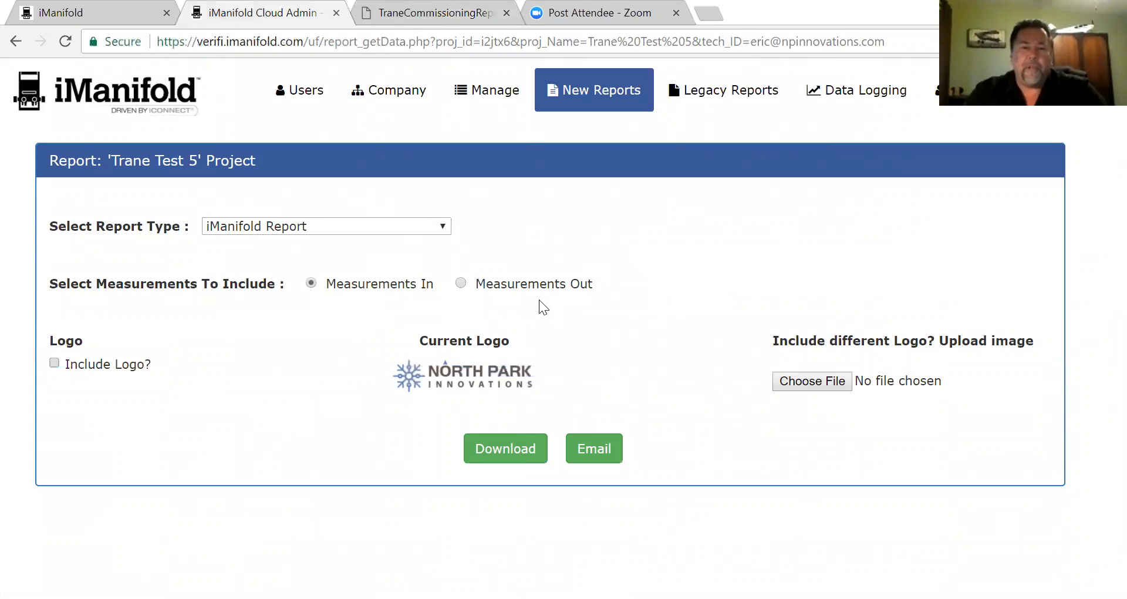
- Download a Trane System Commissioning Report PDF including both Measurements In and Measurements Out
left_click(445, 226)
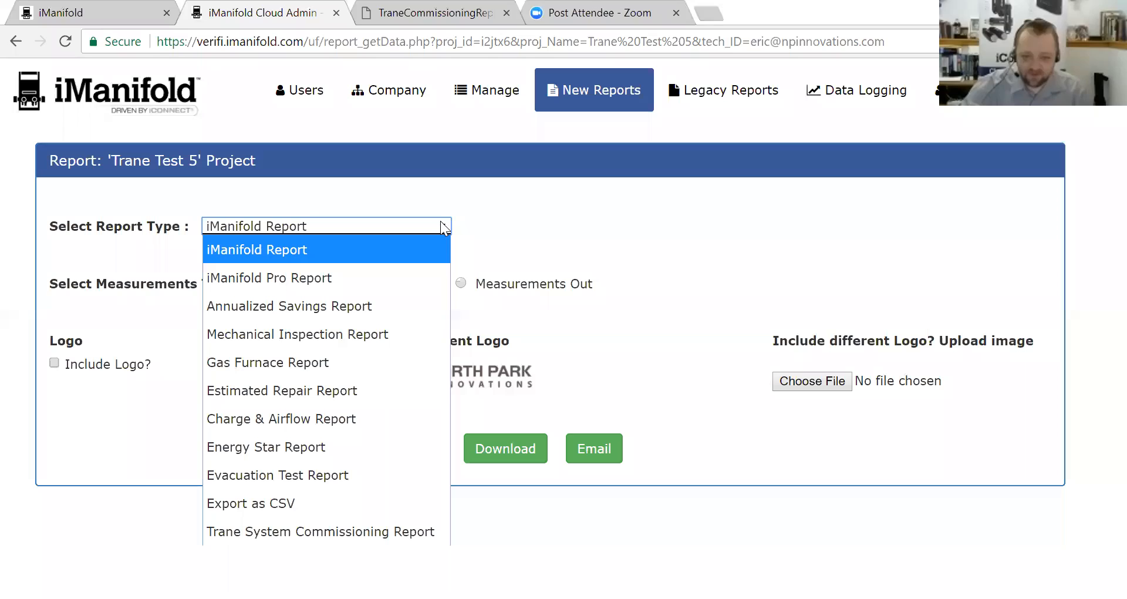
left_click(265, 532)
left_click(460, 284)
left_click(505, 452)
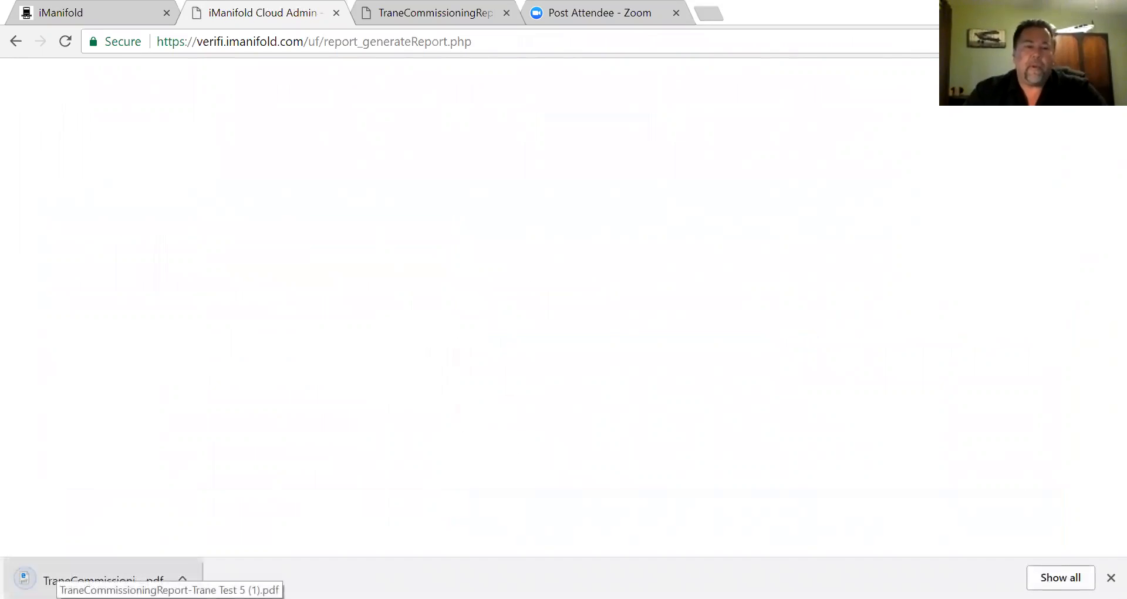
- Open the downloaded Trane Test 5 report PDF and scroll through its measurements pages
left_click(59, 579)
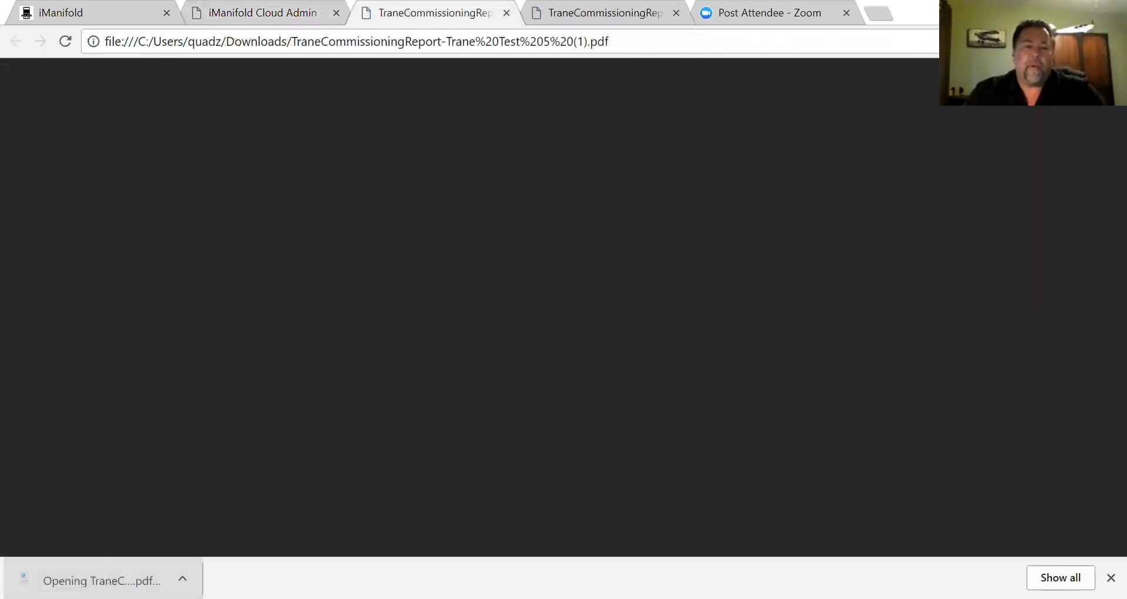
scroll(793, 281, "down", 6)
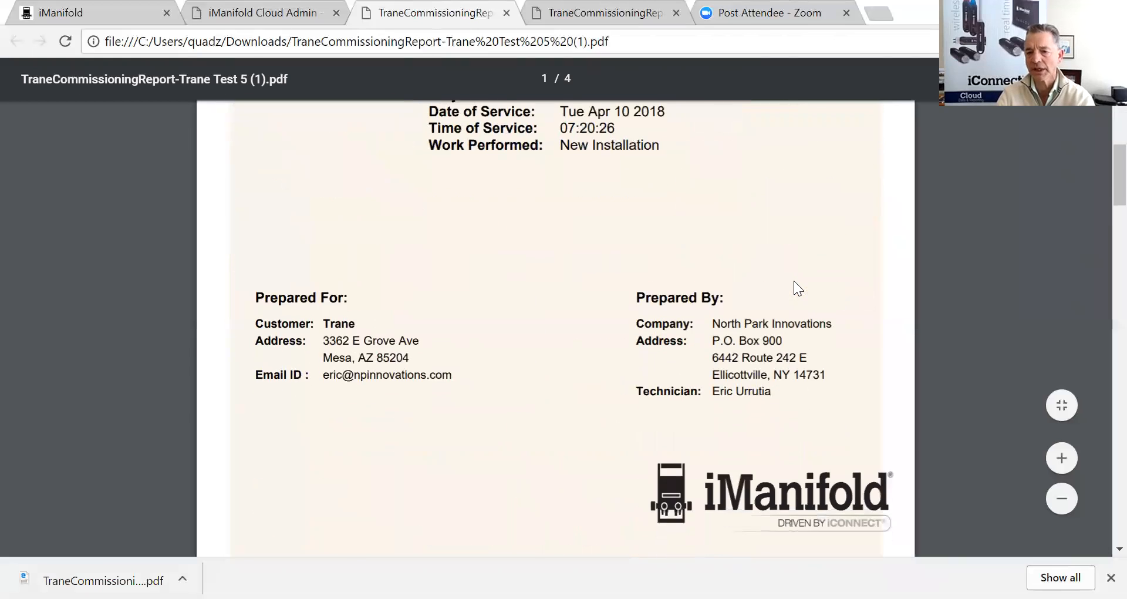
scroll(794, 281, "down", 5)
scroll(795, 284, "down", 7)
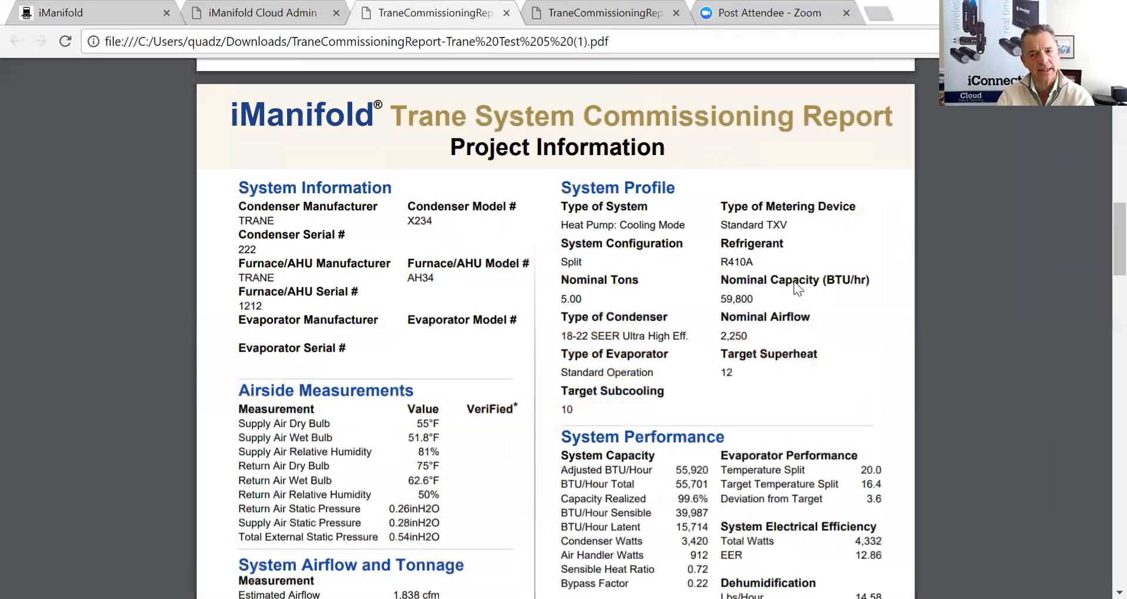
scroll(794, 281, "down", 2)
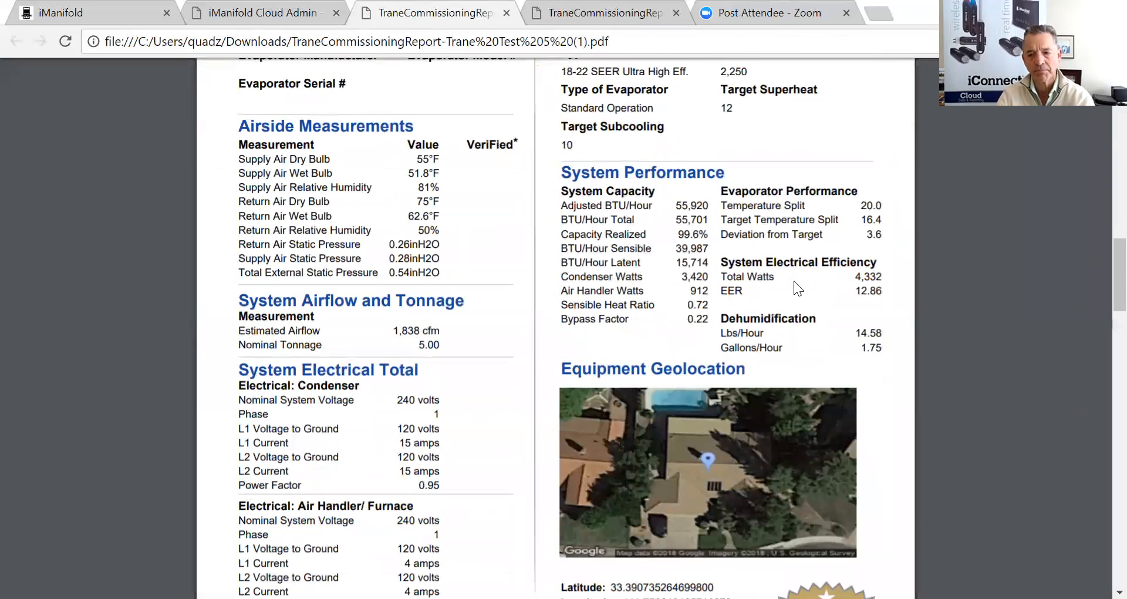
scroll(794, 281, "down", 6)
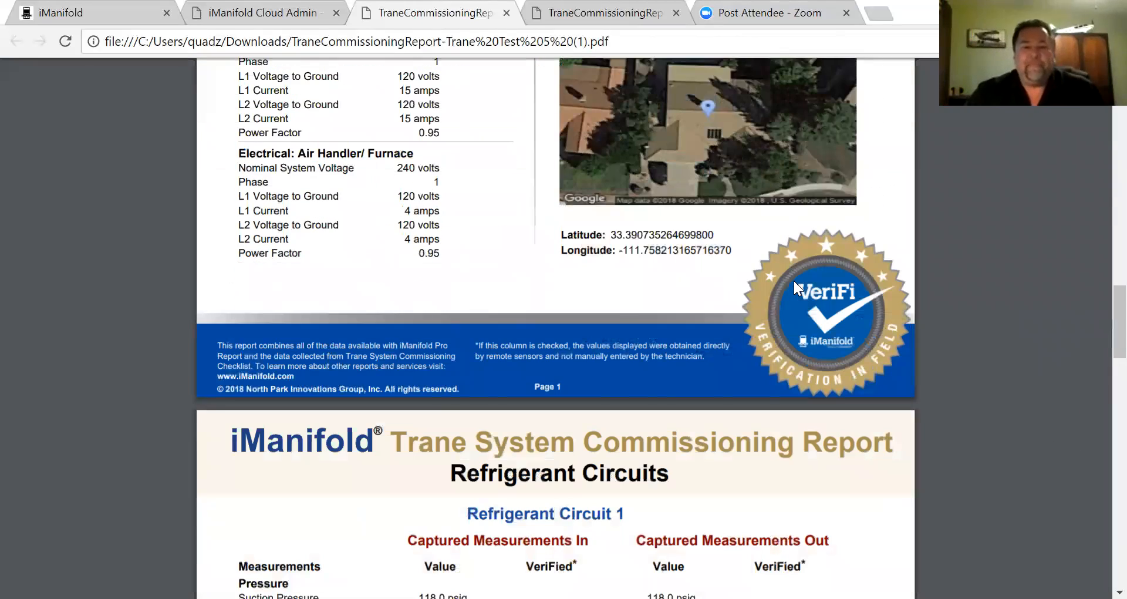
scroll(793, 281, "down", 6)
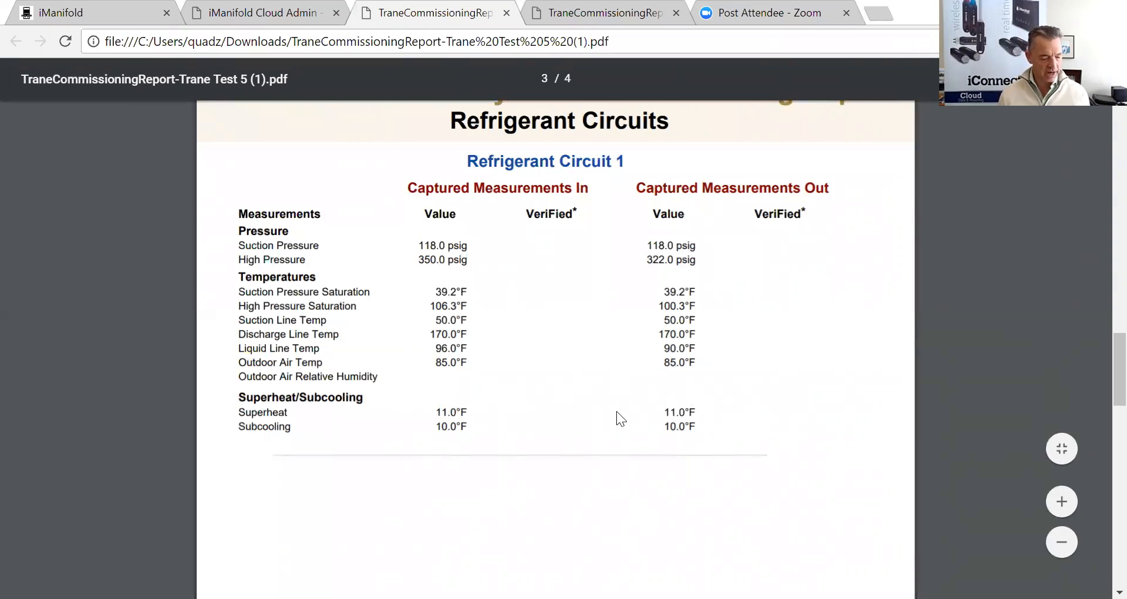
- Review the checklist and customer signature pages, then scroll back up toward the beginning
scroll(616, 411, "down", 5)
scroll(617, 412, "down", 6)
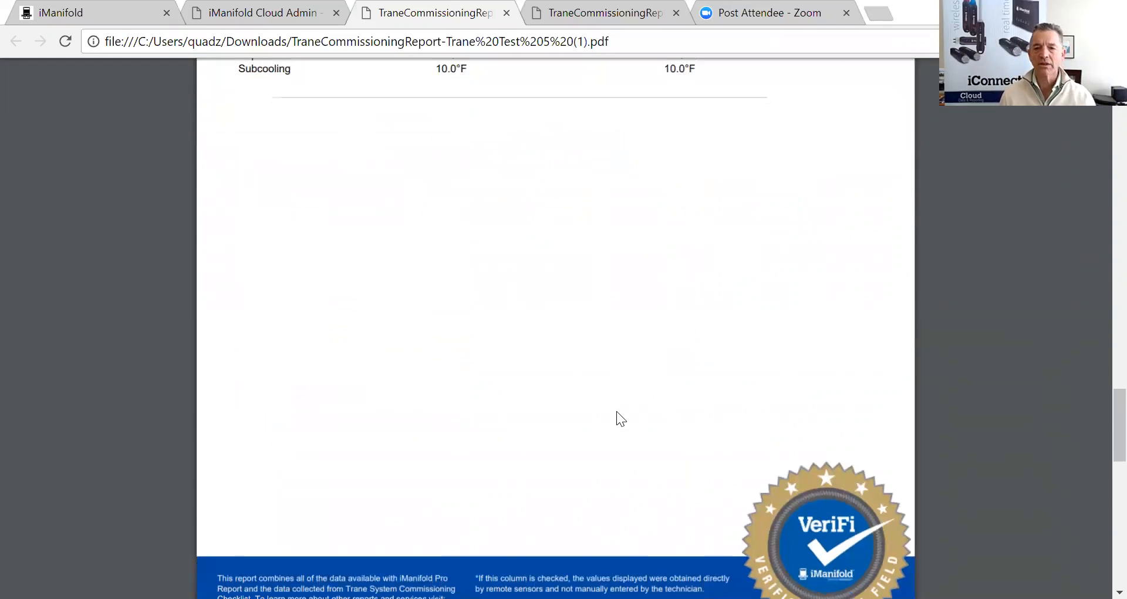
scroll(613, 416, "down", 3)
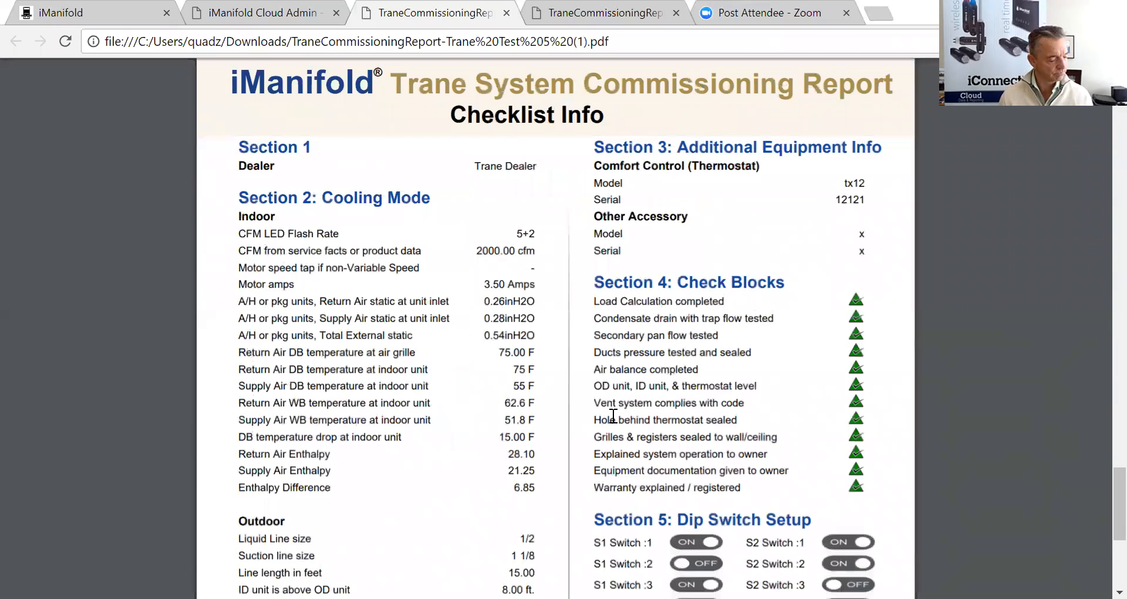
scroll(610, 417, "down", 5)
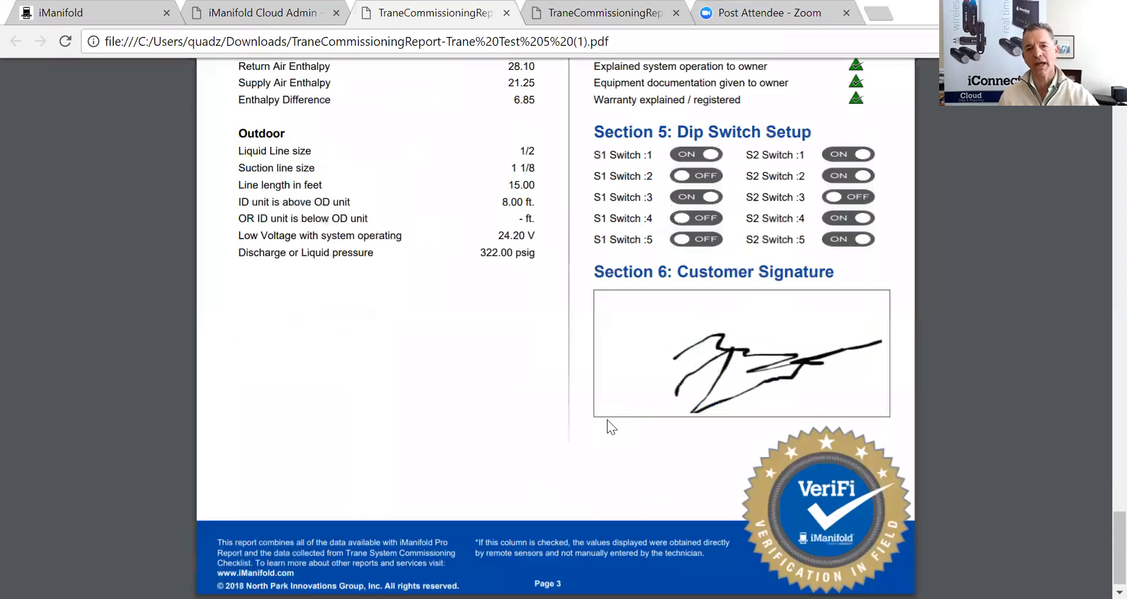
scroll(610, 416, "up", 6)
scroll(614, 414, "up", 12)
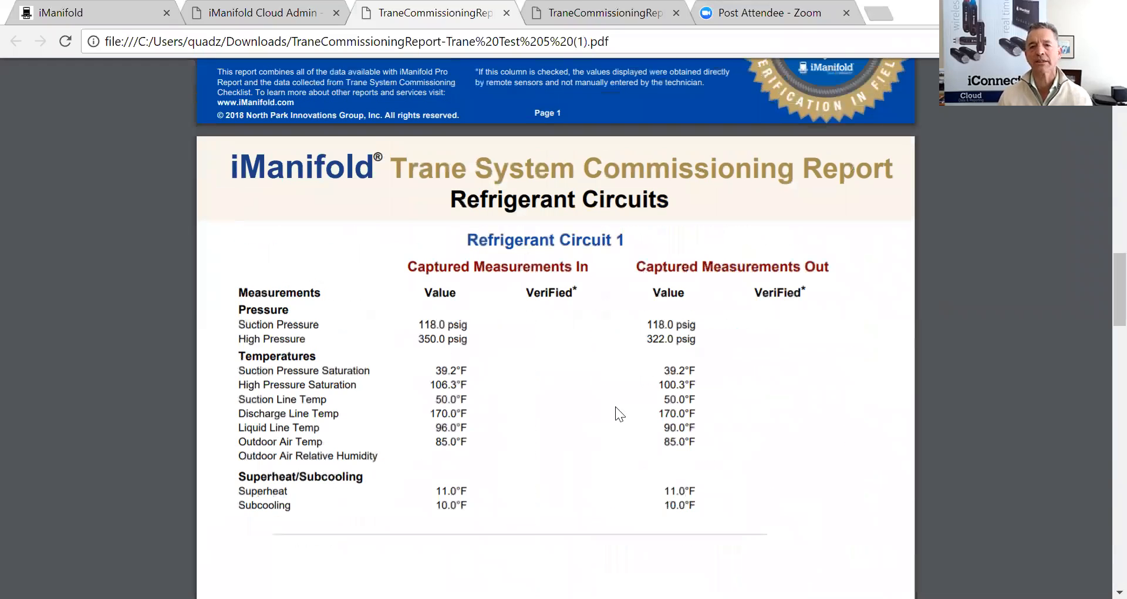
scroll(616, 407, "up", 14)
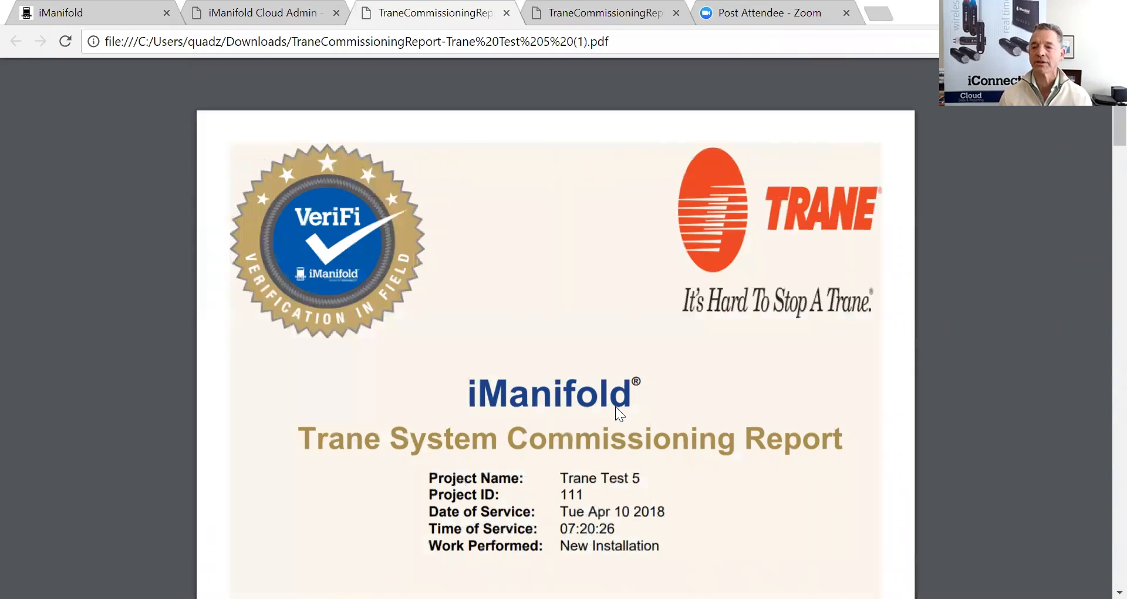